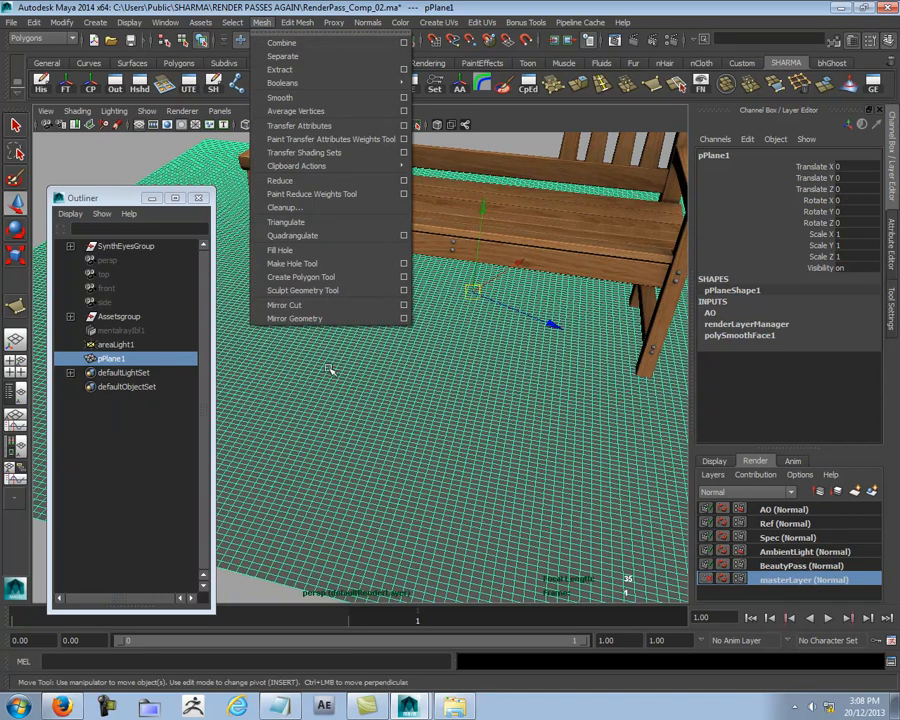
Step: Activate the Sculpt Geometry Tool on the ground plane and shrink its brush to an upper radius of about 0.38
{"action": "left_click", "coordinate": [315, 291]}
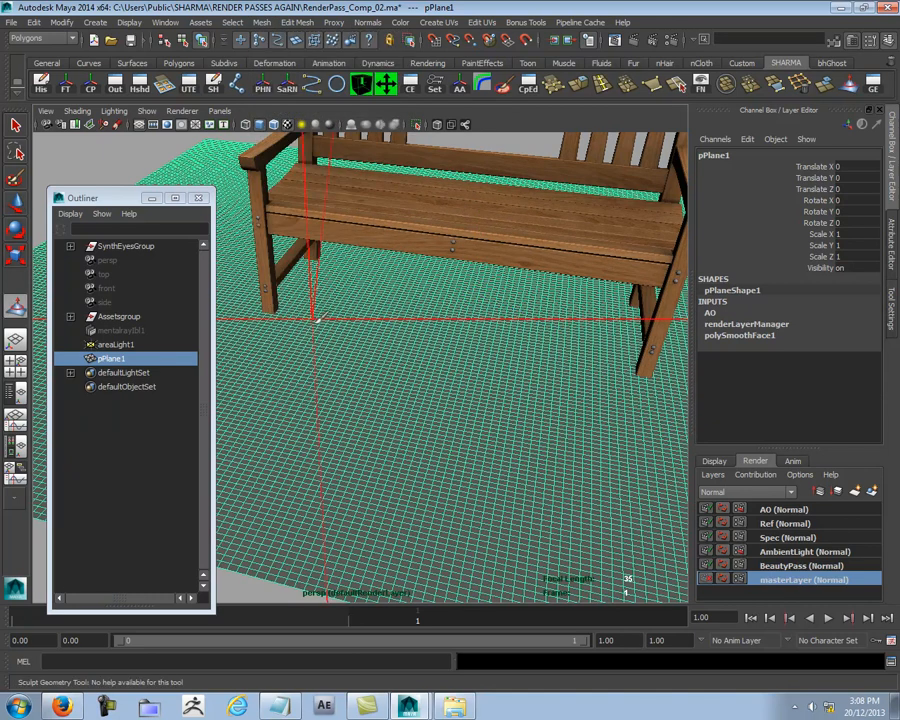
{"action": "scroll", "coordinate": [396, 345], "scroll_direction": "down", "scroll_amount": 5}
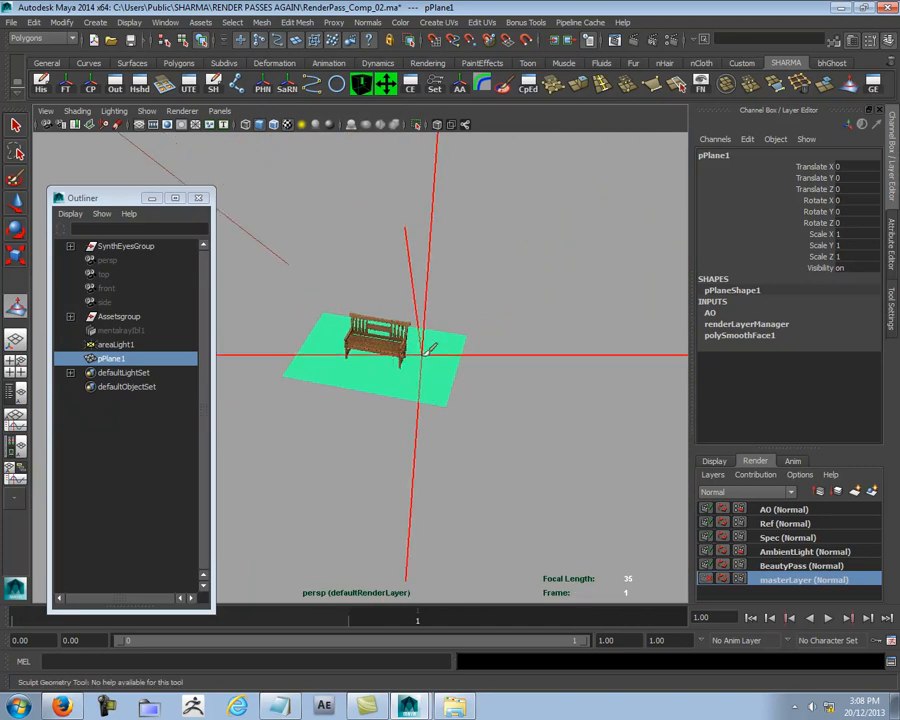
{"action": "scroll", "coordinate": [437, 349], "scroll_direction": "up", "scroll_amount": 5}
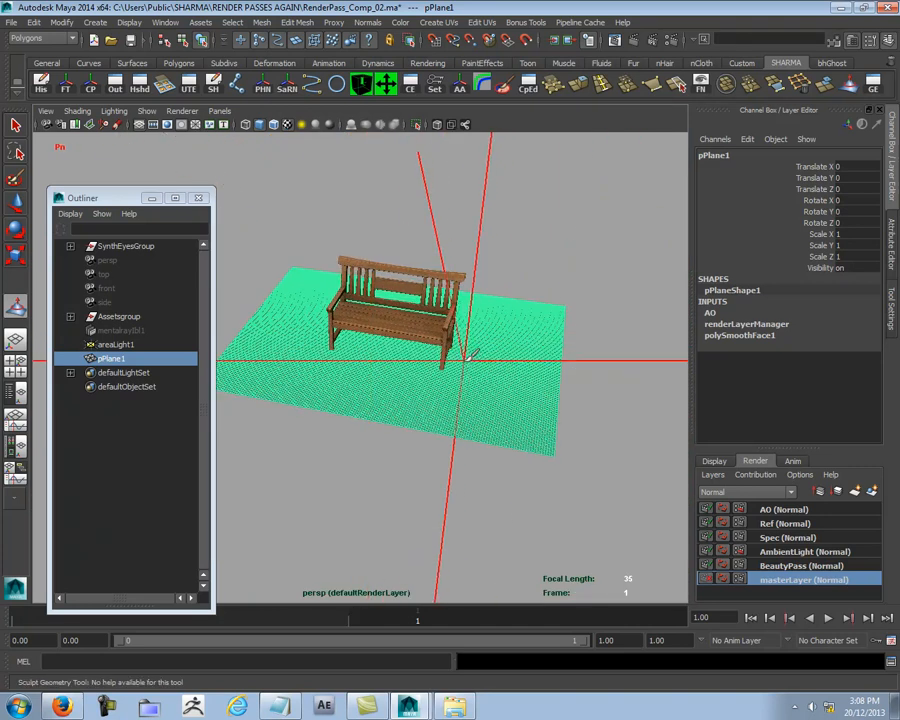
{"action": "key", "text": "b"}
{"action": "left_click_drag", "start_coordinate": [481, 344], "coordinate": [470, 347]}
{"action": "left_click_drag", "start_coordinate": [304, 336], "coordinate": [219, 332]}
{"action": "left_click_drag", "start_coordinate": [503, 331], "coordinate": [247, 328]}
{"action": "left_click_drag", "start_coordinate": [523, 336], "coordinate": [183, 333]}
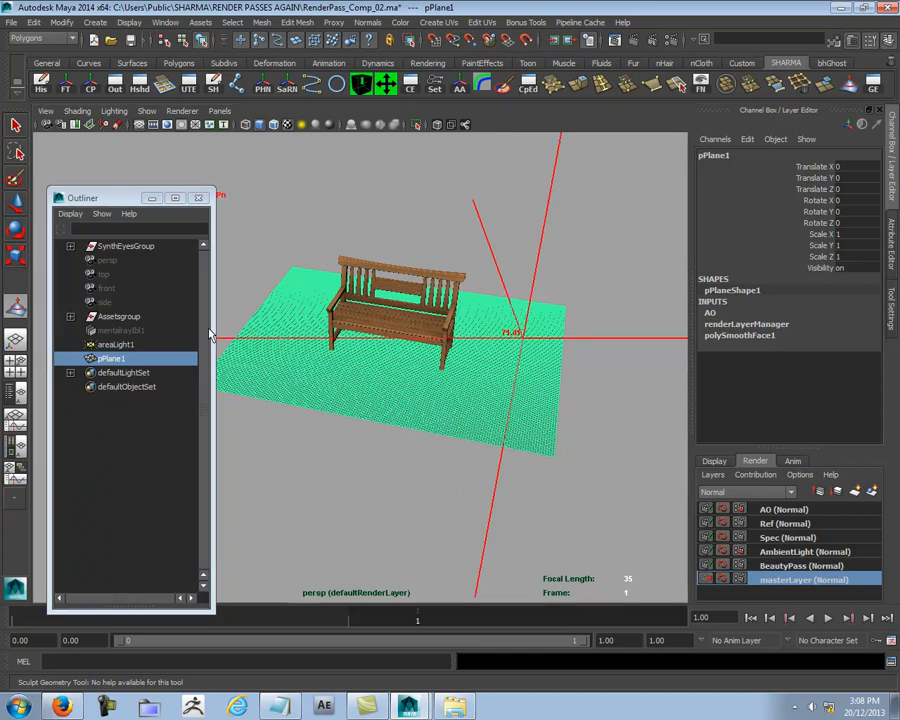
{"action": "mouse_move", "coordinate": [525, 337]}
{"action": "left_mouse_down"}
{"action": "mouse_move", "coordinate": [205, 329]}
{"action": "mouse_move", "coordinate": [240, 335]}
{"action": "left_mouse_up"}
{"action": "mouse_move", "coordinate": [473, 337]}
{"action": "left_mouse_down"}
{"action": "mouse_move", "coordinate": [262, 335]}
{"action": "mouse_move", "coordinate": [403, 345]}
{"action": "left_mouse_up"}
{"action": "middle_click_drag", "start_coordinate": [410, 362], "coordinate": [457, 357], "text": "alt"}
{"action": "right_click_drag", "start_coordinate": [341, 350], "coordinate": [635, 352], "text": "alt"}
{"action": "middle_click_drag", "start_coordinate": [635, 352], "coordinate": [482, 336], "text": "alt"}
{"action": "right_click_drag", "start_coordinate": [482, 336], "coordinate": [499, 337], "text": "alt"}
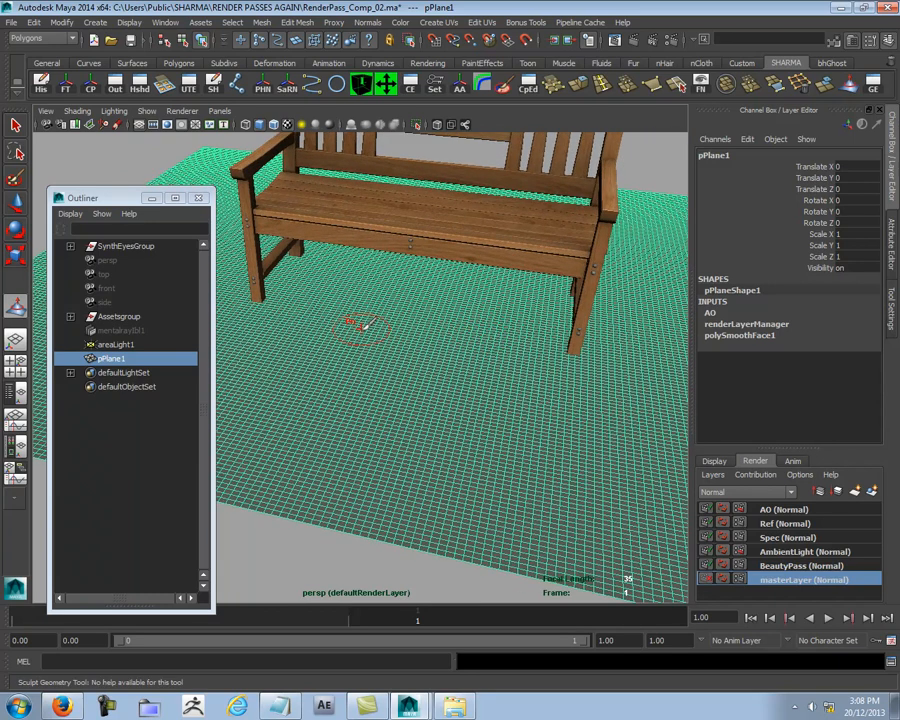
Step: Show the sculpt tool's settings, lower the brush opacity to about 0.106 and choose the Pull operation
{"action": "double_click", "coordinate": [16, 307]}
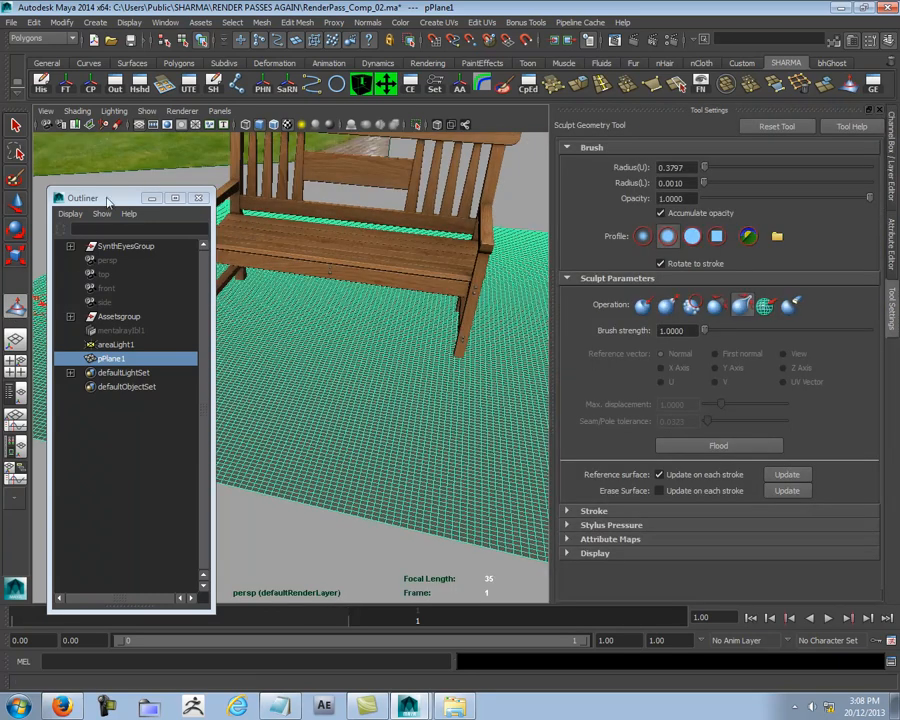
{"action": "left_click_drag", "start_coordinate": [105, 200], "coordinate": [71, 308]}
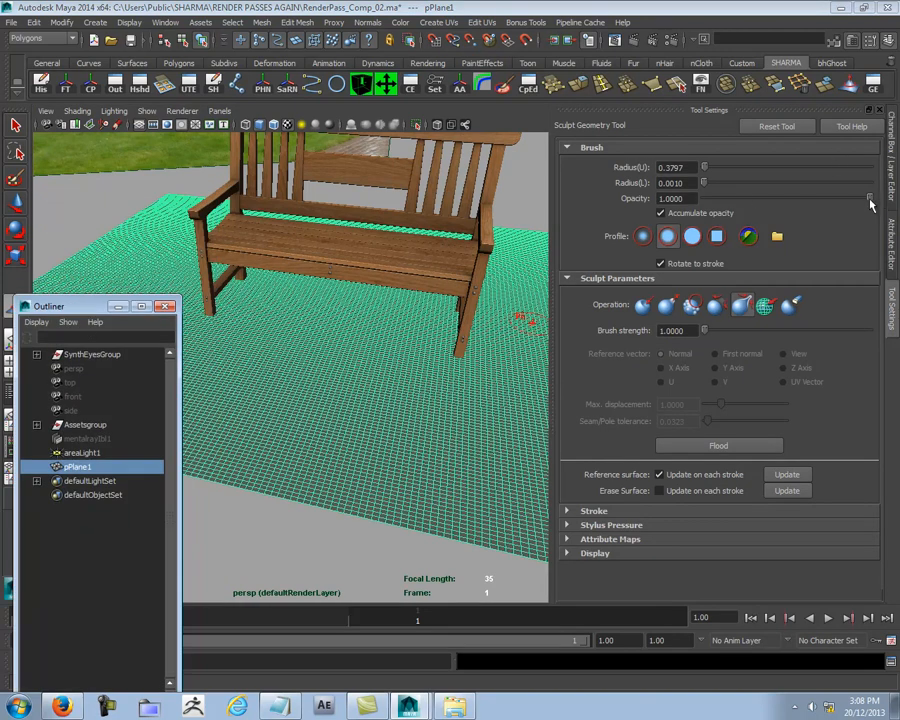
{"action": "left_click_drag", "start_coordinate": [869, 199], "coordinate": [735, 199]}
{"action": "scroll", "coordinate": [257, 355], "scroll_direction": "up", "scroll_amount": 4}
{"action": "middle_click_drag", "start_coordinate": [273, 349], "coordinate": [346, 358], "text": "alt"}
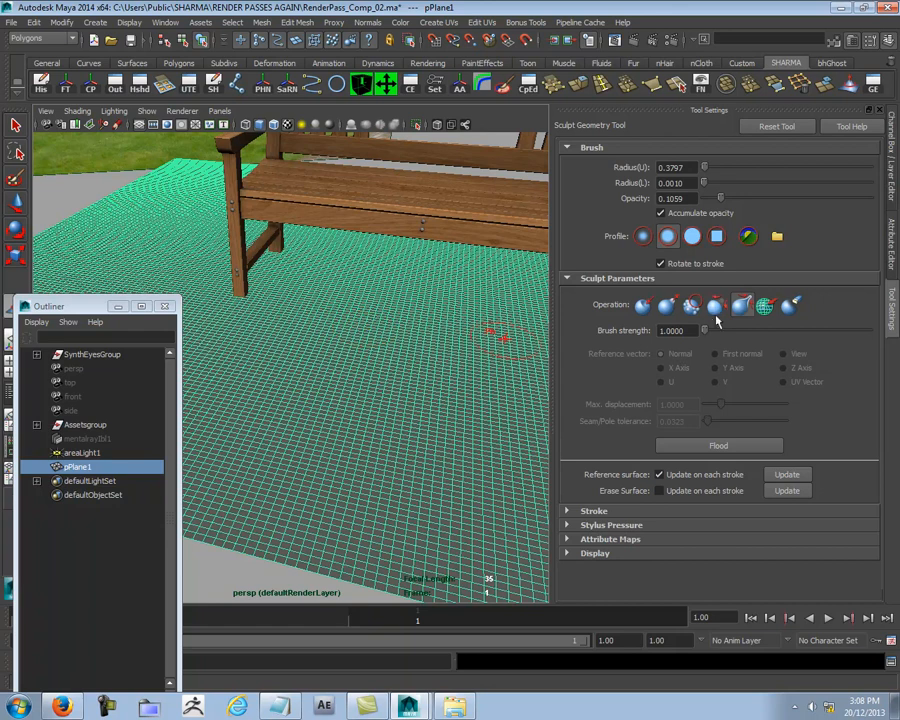
{"action": "left_click", "coordinate": [667, 305]}
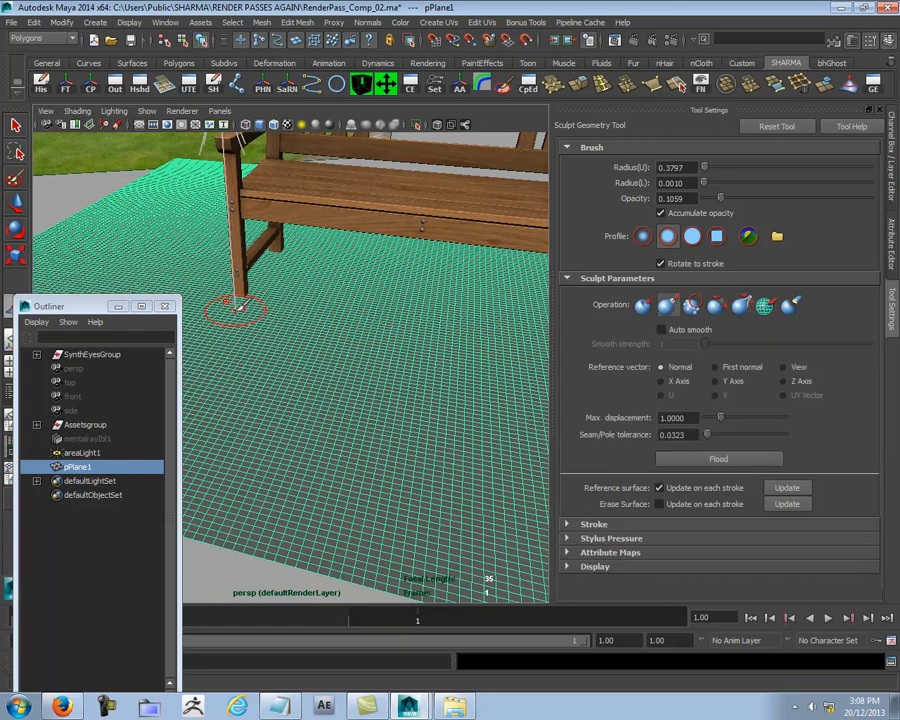
Step: Try a pull stroke on the ground plane beside the bench's front leg, and undo it
{"action": "left_click", "coordinate": [272, 314]}
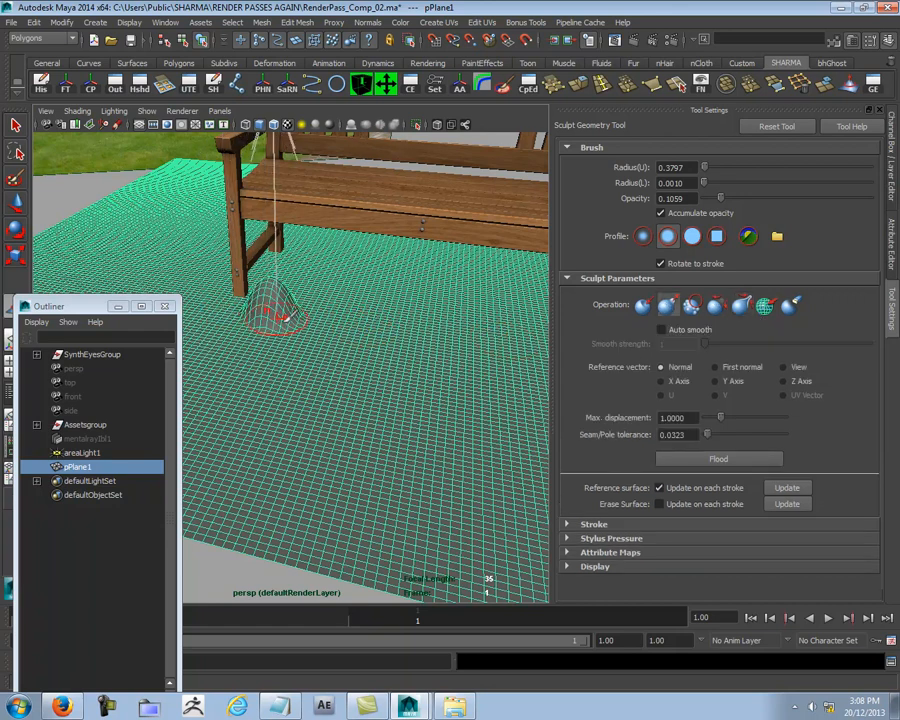
{"action": "key", "text": "ctrl+z"}
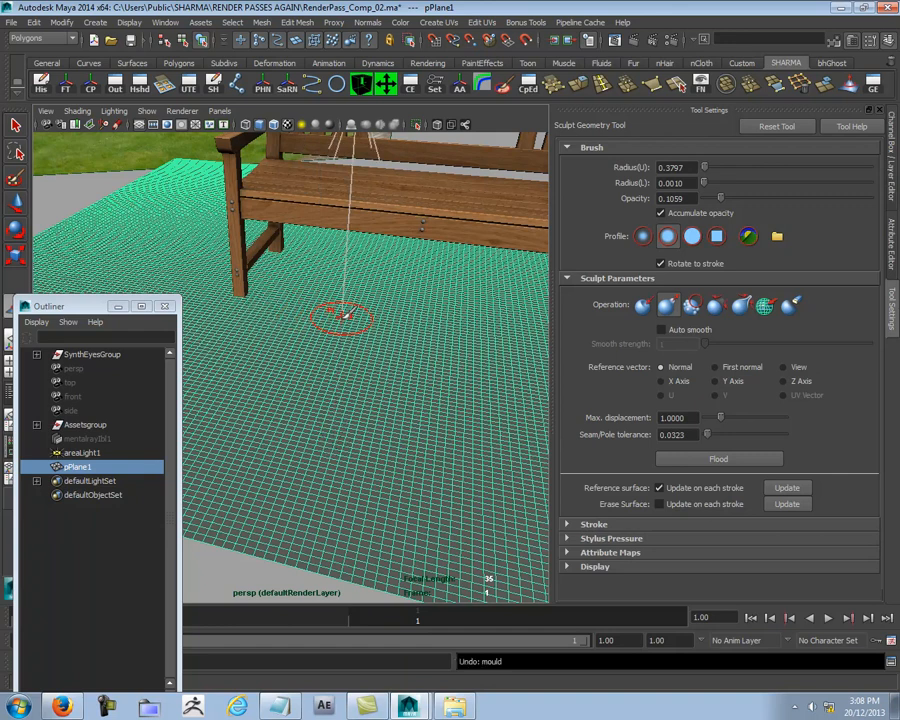
{"action": "left_click", "coordinate": [260, 22]}
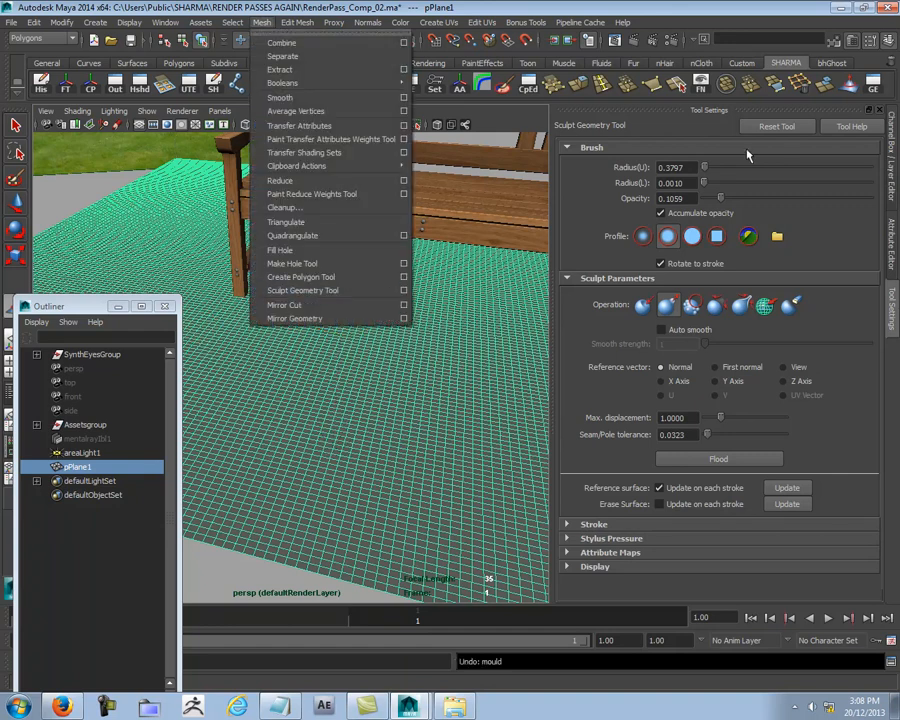
{"action": "left_click", "coordinate": [612, 232]}
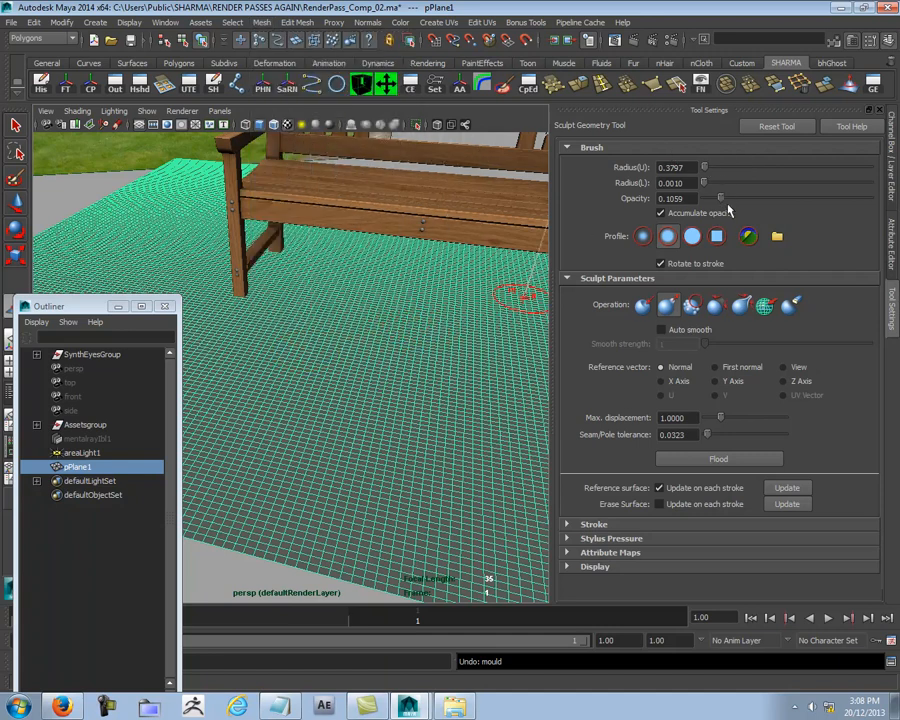
Step: Try a pull stroke in front of the bench with the opacity reduced to about 0.03, and undo it
{"action": "left_click_drag", "start_coordinate": [724, 201], "coordinate": [711, 201]}
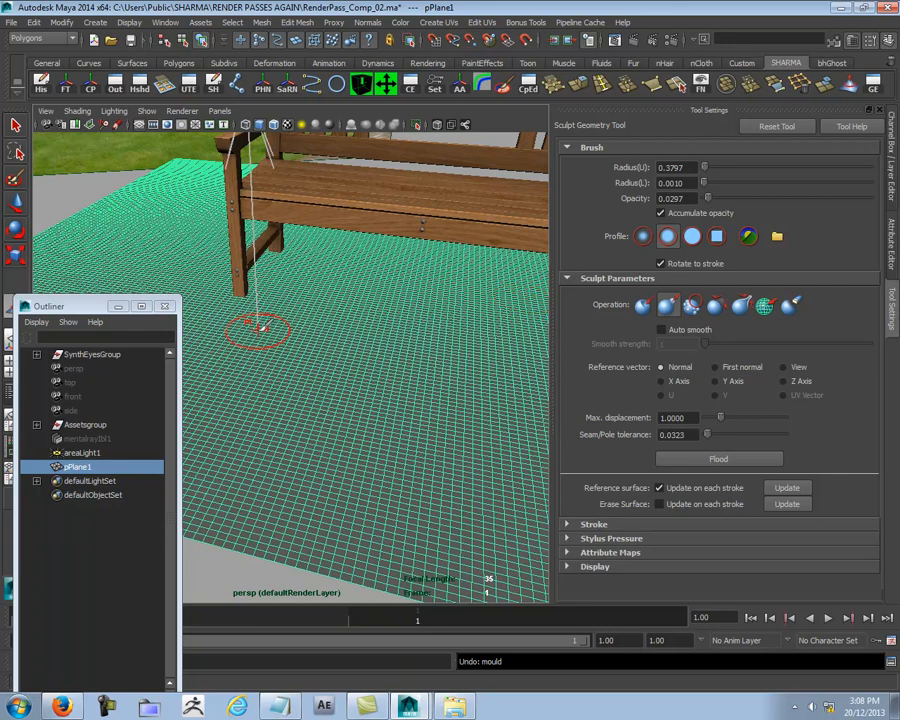
{"action": "left_click_drag", "start_coordinate": [261, 326], "coordinate": [301, 313]}
{"action": "key", "text": "ctrl+z"}
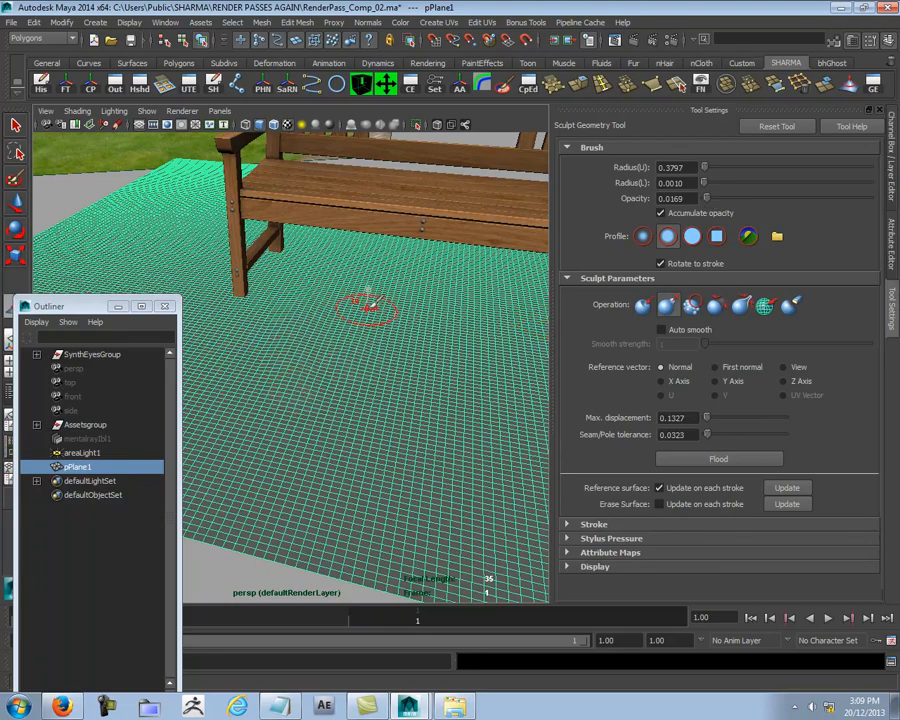
Step: Pull gentle bumps into the ground plane around the bench's left legs, using opacity 0.0169 and maximum displacement 0.1327
{"action": "mouse_move", "coordinate": [396, 338]}
{"action": "left_mouse_down", "text": "alt"}
{"action": "mouse_move", "coordinate": [421, 315]}
{"action": "mouse_move", "coordinate": [478, 296]}
{"action": "mouse_move", "coordinate": [461, 288]}
{"action": "mouse_move", "coordinate": [394, 305]}
{"action": "mouse_move", "coordinate": [388, 315]}
{"action": "mouse_move", "coordinate": [348, 307]}
{"action": "mouse_move", "coordinate": [313, 247]}
{"action": "left_mouse_up", "text": "alt"}
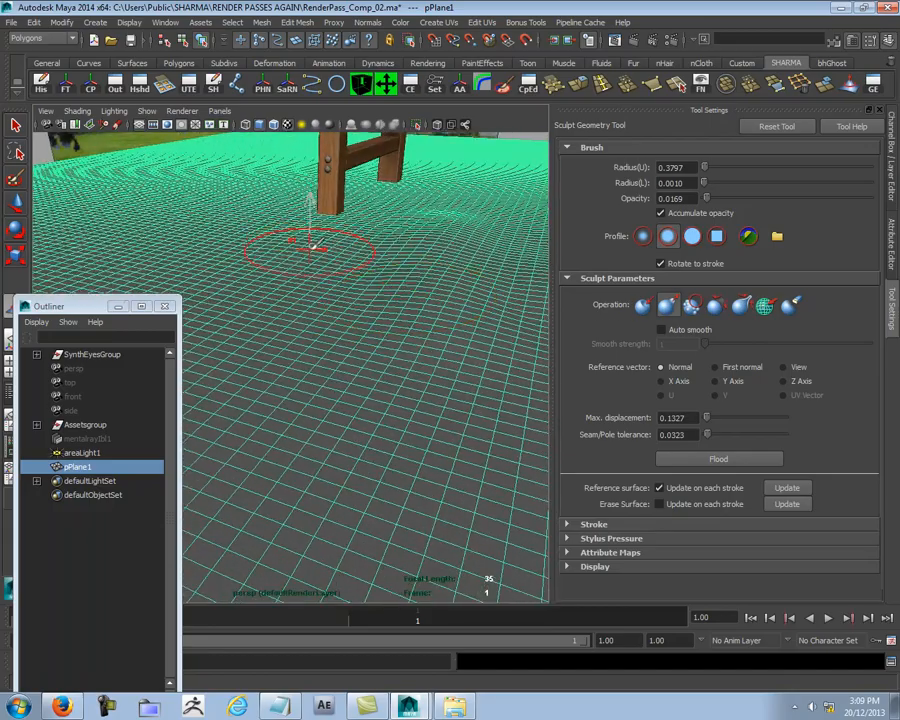
{"action": "mouse_move", "coordinate": [364, 317]}
{"action": "left_mouse_down", "text": "alt"}
{"action": "mouse_move", "coordinate": [382, 272]}
{"action": "mouse_move", "coordinate": [304, 285]}
{"action": "left_mouse_up", "text": "alt"}
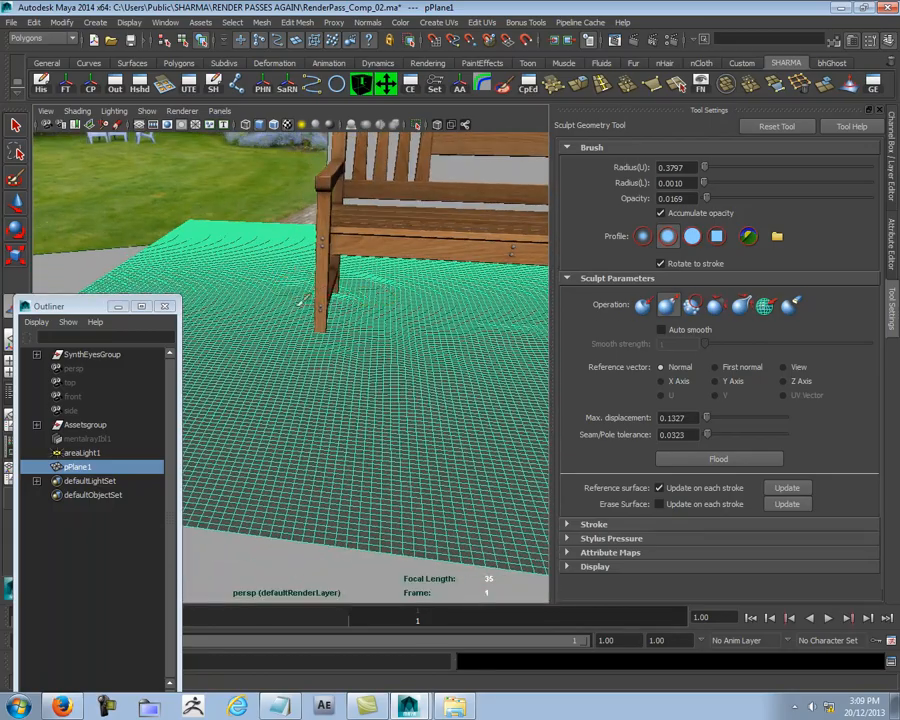
{"action": "left_click_drag", "start_coordinate": [296, 353], "coordinate": [255, 257], "text": "alt"}
{"action": "left_click_drag", "start_coordinate": [251, 318], "coordinate": [455, 330], "text": "alt"}
{"action": "mouse_move", "coordinate": [414, 388]}
{"action": "left_mouse_down"}
{"action": "mouse_move", "coordinate": [385, 297]}
{"action": "mouse_move", "coordinate": [190, 214]}
{"action": "mouse_move", "coordinate": [422, 358]}
{"action": "mouse_move", "coordinate": [311, 372]}
{"action": "left_mouse_up"}
{"action": "mouse_move", "coordinate": [296, 428]}
{"action": "left_mouse_down", "text": "alt"}
{"action": "mouse_move", "coordinate": [372, 342]}
{"action": "mouse_move", "coordinate": [426, 338]}
{"action": "mouse_move", "coordinate": [365, 358]}
{"action": "mouse_move", "coordinate": [412, 370]}
{"action": "left_mouse_up", "text": "alt"}
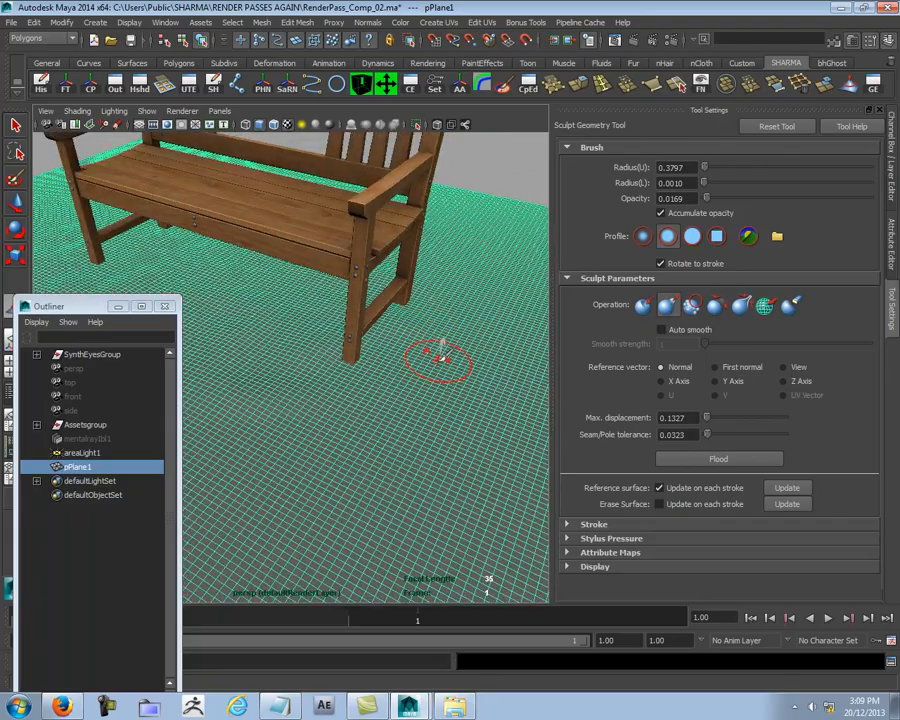
Step: Sculpt low bumps around the bench's right front leg and across the ground in front of the seat
{"action": "right_click_drag", "start_coordinate": [325, 370], "coordinate": [367, 401], "text": "alt"}
{"action": "left_click_drag", "start_coordinate": [367, 401], "coordinate": [374, 350], "text": "alt"}
{"action": "right_click_drag", "start_coordinate": [352, 334], "coordinate": [390, 329], "text": "alt"}
{"action": "left_click_drag", "start_coordinate": [390, 329], "coordinate": [458, 323], "text": "alt"}
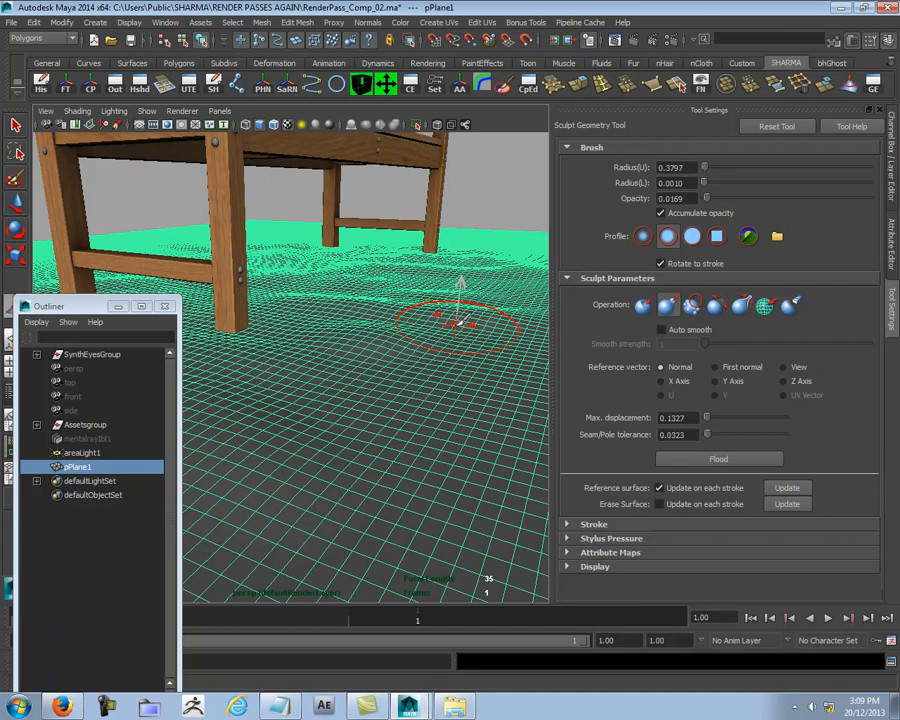
{"action": "mouse_move", "coordinate": [455, 322]}
{"action": "left_mouse_down", "text": "alt"}
{"action": "mouse_move", "coordinate": [398, 307]}
{"action": "mouse_move", "coordinate": [428, 308]}
{"action": "left_mouse_up", "text": "alt"}
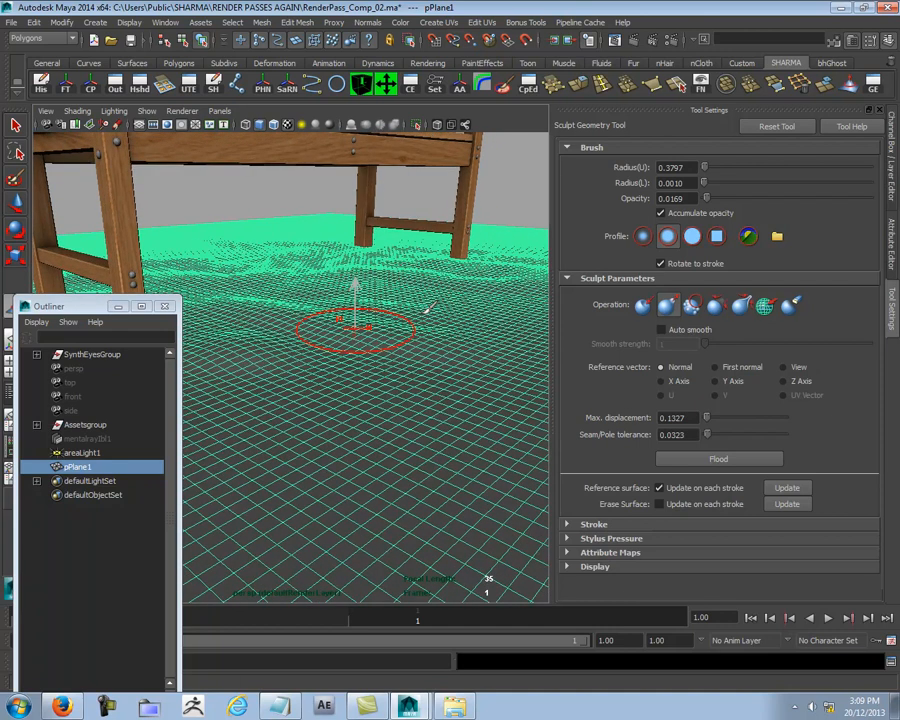
{"action": "mouse_move", "coordinate": [430, 307]}
{"action": "left_mouse_down", "text": "alt"}
{"action": "mouse_move", "coordinate": [416, 260]}
{"action": "mouse_move", "coordinate": [395, 285]}
{"action": "mouse_move", "coordinate": [320, 310]}
{"action": "mouse_move", "coordinate": [359, 323]}
{"action": "mouse_move", "coordinate": [300, 330]}
{"action": "mouse_move", "coordinate": [292, 304]}
{"action": "left_mouse_up", "text": "alt"}
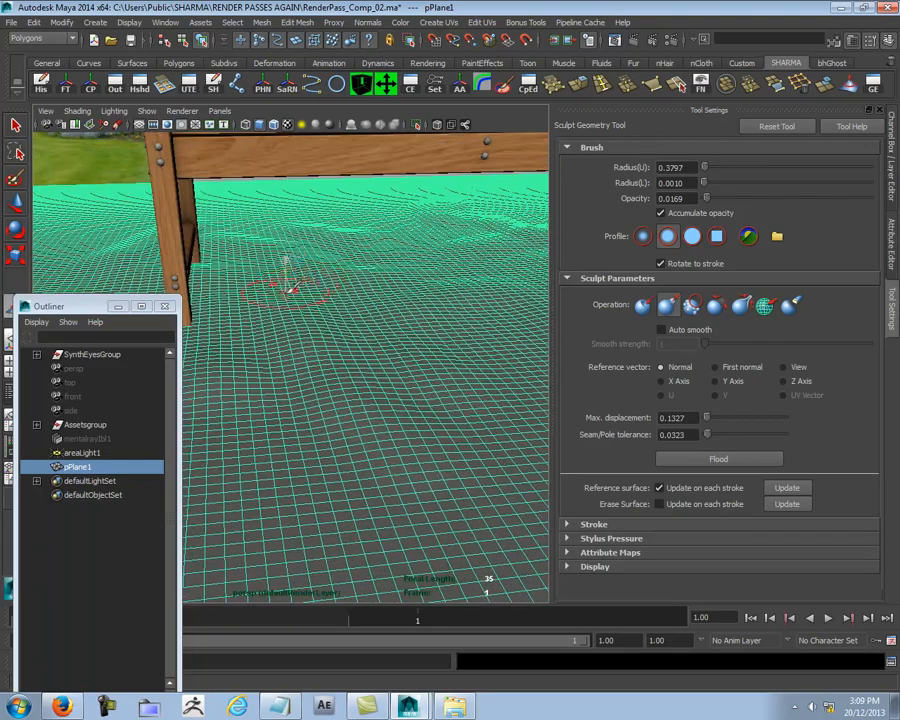
Step: Add more uneven relief to the ground beneath the seat and beside the bench's right legs
{"action": "left_click_drag", "start_coordinate": [195, 186], "coordinate": [225, 190], "text": "alt"}
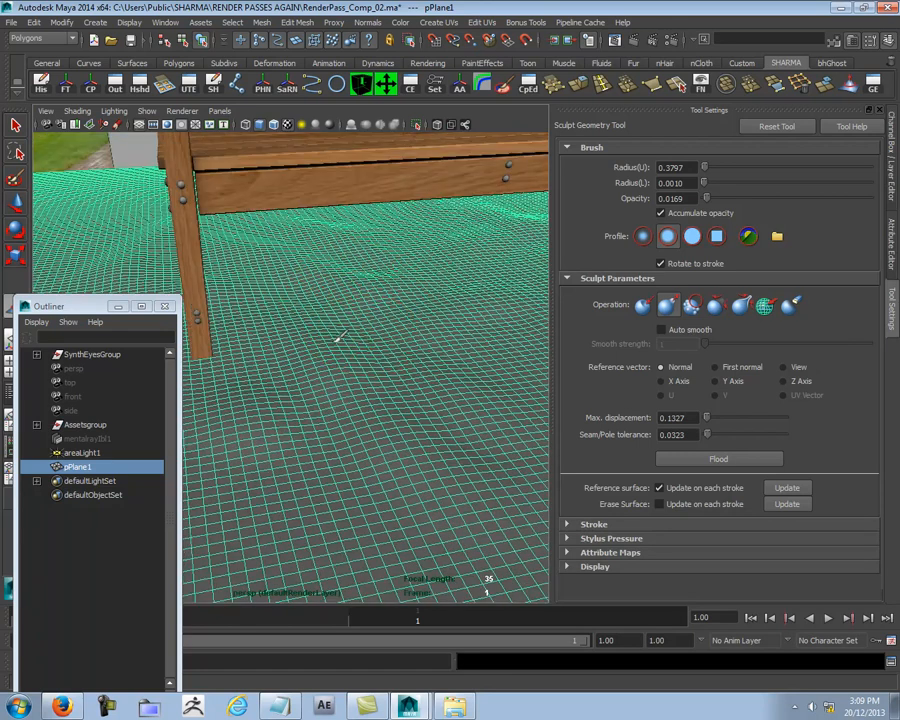
{"action": "mouse_move", "coordinate": [342, 321]}
{"action": "left_mouse_down", "text": "alt"}
{"action": "mouse_move", "coordinate": [317, 368]}
{"action": "mouse_move", "coordinate": [372, 250]}
{"action": "left_mouse_up", "text": "alt"}
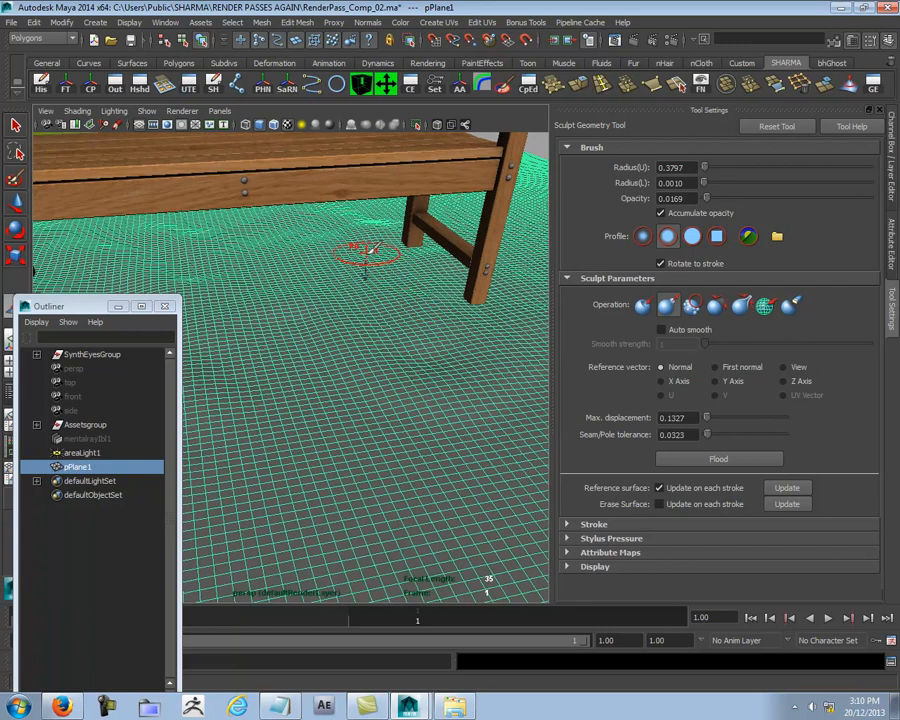
{"action": "left_click_drag", "start_coordinate": [466, 340], "coordinate": [432, 310], "text": "alt"}
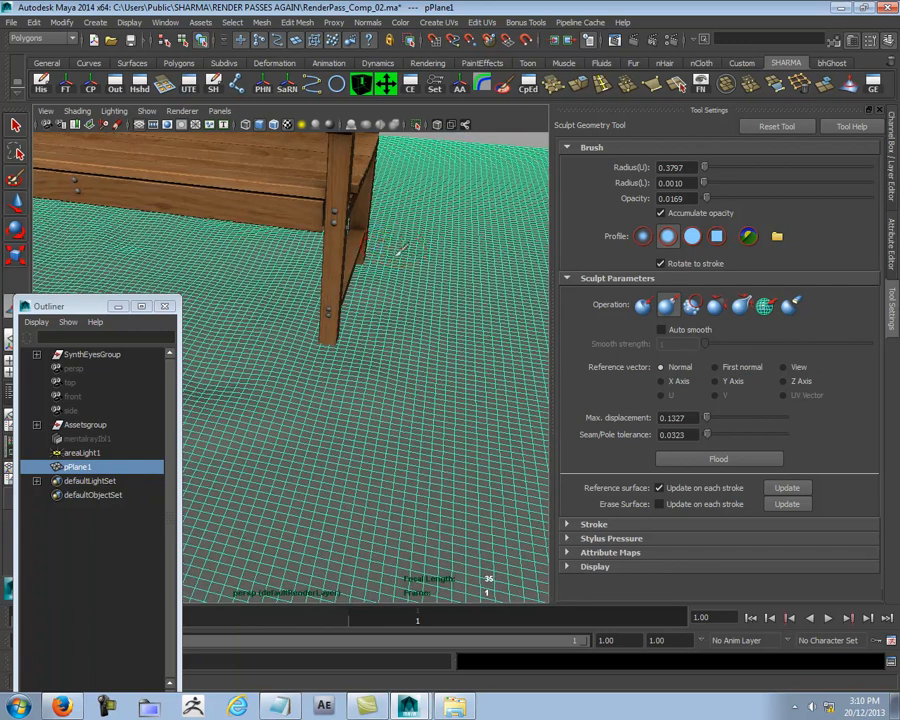
{"action": "mouse_move", "coordinate": [377, 342]}
{"action": "left_mouse_down", "text": "alt"}
{"action": "mouse_move", "coordinate": [340, 368]}
{"action": "mouse_move", "coordinate": [343, 298]}
{"action": "mouse_move", "coordinate": [382, 305]}
{"action": "mouse_move", "coordinate": [382, 287]}
{"action": "mouse_move", "coordinate": [400, 322]}
{"action": "left_mouse_up", "text": "alt"}
{"action": "scroll", "coordinate": [390, 318], "scroll_direction": "down", "scroll_amount": 5}
{"action": "left_click_drag", "start_coordinate": [487, 369], "coordinate": [373, 333], "text": "alt"}
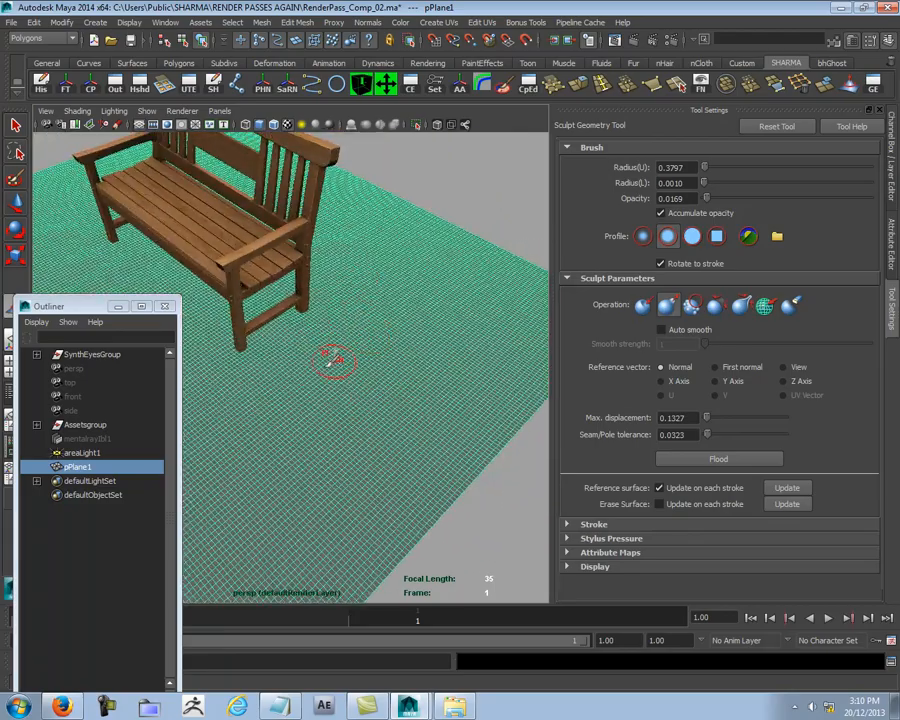
Step: Finish roughening the ground plane around the bench with further light pull strokes
{"action": "middle_click_drag", "start_coordinate": [288, 386], "coordinate": [321, 311], "text": "alt"}
{"action": "scroll", "coordinate": [321, 311], "scroll_direction": "up", "scroll_amount": 4}
{"action": "left_click_drag", "start_coordinate": [422, 261], "coordinate": [410, 228], "text": "alt"}
{"action": "mouse_move", "coordinate": [338, 323]}
{"action": "left_mouse_down", "text": "alt"}
{"action": "mouse_move", "coordinate": [400, 267]}
{"action": "mouse_move", "coordinate": [364, 217]}
{"action": "mouse_move", "coordinate": [305, 316]}
{"action": "mouse_move", "coordinate": [265, 277]}
{"action": "mouse_move", "coordinate": [302, 311]}
{"action": "left_mouse_up", "text": "alt"}
{"action": "mouse_move", "coordinate": [280, 236]}
{"action": "left_mouse_down", "text": "alt"}
{"action": "mouse_move", "coordinate": [408, 311]}
{"action": "mouse_move", "coordinate": [372, 301]}
{"action": "left_mouse_up", "text": "alt"}
Step: Leave the sculpt tool, deselect the plane and examine the sculpted ground around the bench from several angles
{"action": "key", "text": "w"}
{"action": "left_click", "coordinate": [353, 434]}
{"action": "mouse_move", "coordinate": [353, 434]}
{"action": "left_mouse_down", "text": "alt"}
{"action": "mouse_move", "coordinate": [337, 423]}
{"action": "mouse_move", "coordinate": [482, 400]}
{"action": "mouse_move", "coordinate": [474, 386]}
{"action": "mouse_move", "coordinate": [370, 396]}
{"action": "mouse_move", "coordinate": [486, 404]}
{"action": "mouse_move", "coordinate": [524, 394]}
{"action": "mouse_move", "coordinate": [372, 388]}
{"action": "mouse_move", "coordinate": [407, 394]}
{"action": "left_mouse_up", "text": "alt"}
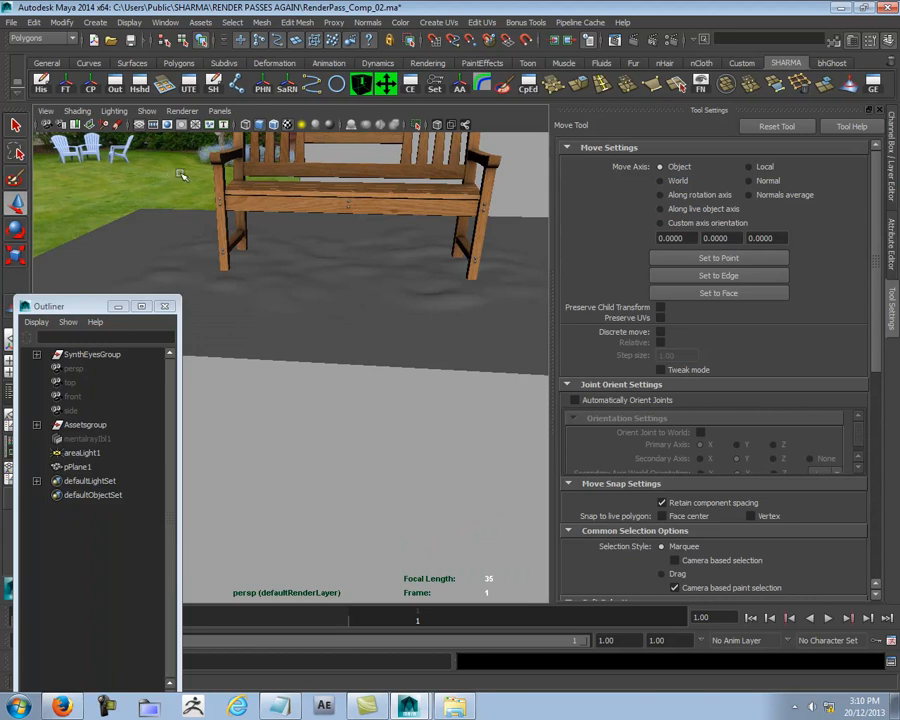
{"action": "left_click_drag", "start_coordinate": [320, 410], "coordinate": [406, 442], "text": "alt"}
{"action": "right_click_drag", "start_coordinate": [406, 442], "coordinate": [352, 411], "text": "alt"}
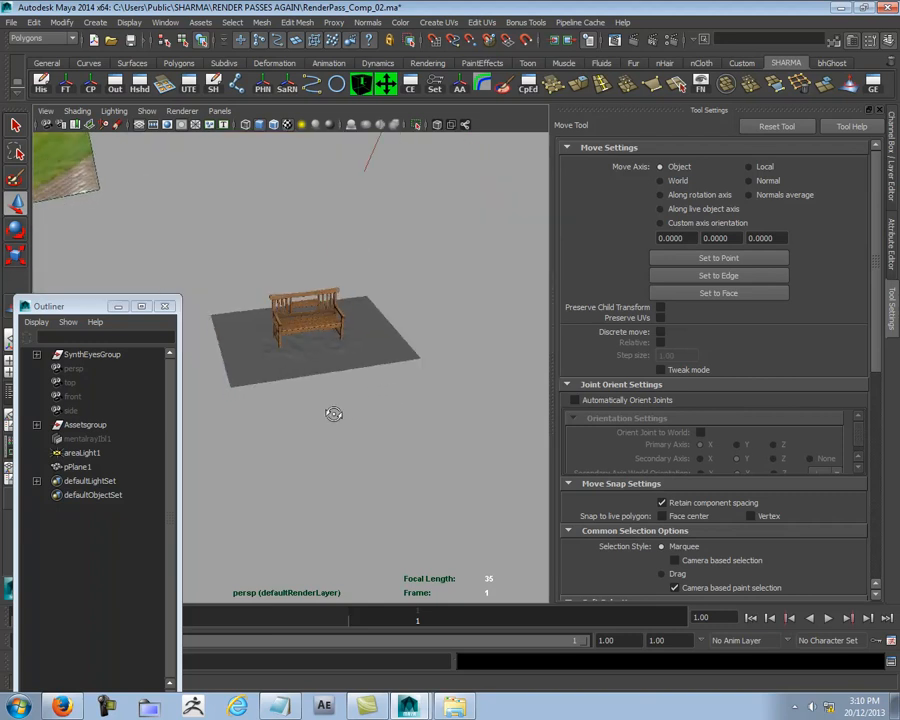
{"action": "left_click_drag", "start_coordinate": [352, 411], "coordinate": [272, 399], "text": "alt"}
{"action": "right_click_drag", "start_coordinate": [357, 441], "coordinate": [406, 452], "text": "alt"}
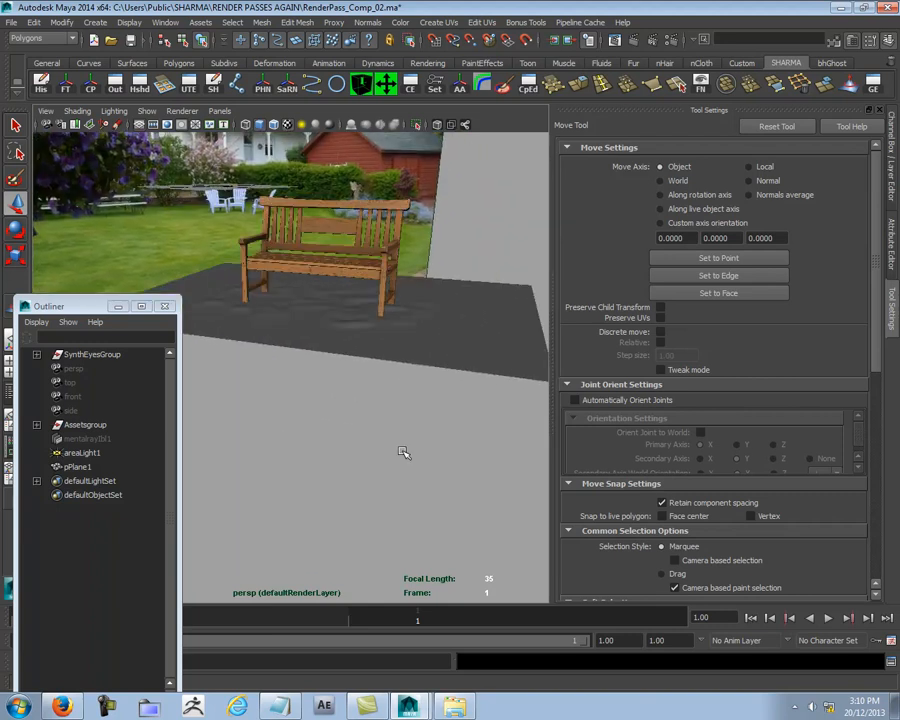
Step: Restore the Channel Box, activate the AO render layer and look through Camera01
{"action": "key", "text": "ctrl+a"}
{"action": "key", "text": "ctrl+a"}
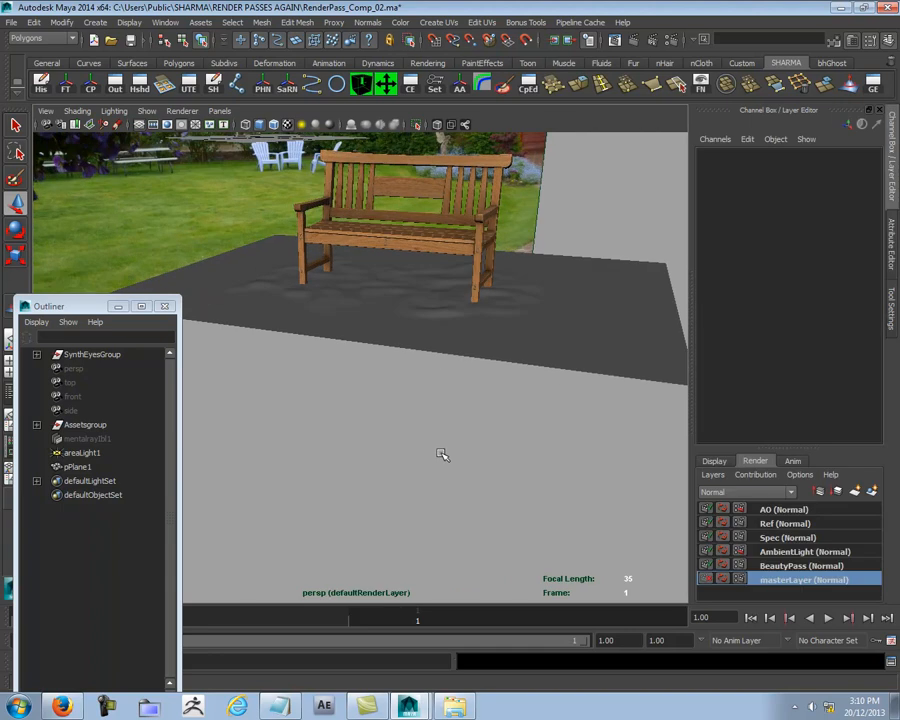
{"action": "left_click", "coordinate": [783, 510]}
{"action": "left_click_drag", "start_coordinate": [488, 436], "coordinate": [430, 470], "text": "alt"}
{"action": "left_click", "coordinate": [219, 111]}
{"action": "mouse_move", "coordinate": [250, 124]}
{"action": "left_click", "coordinate": [345, 125]}
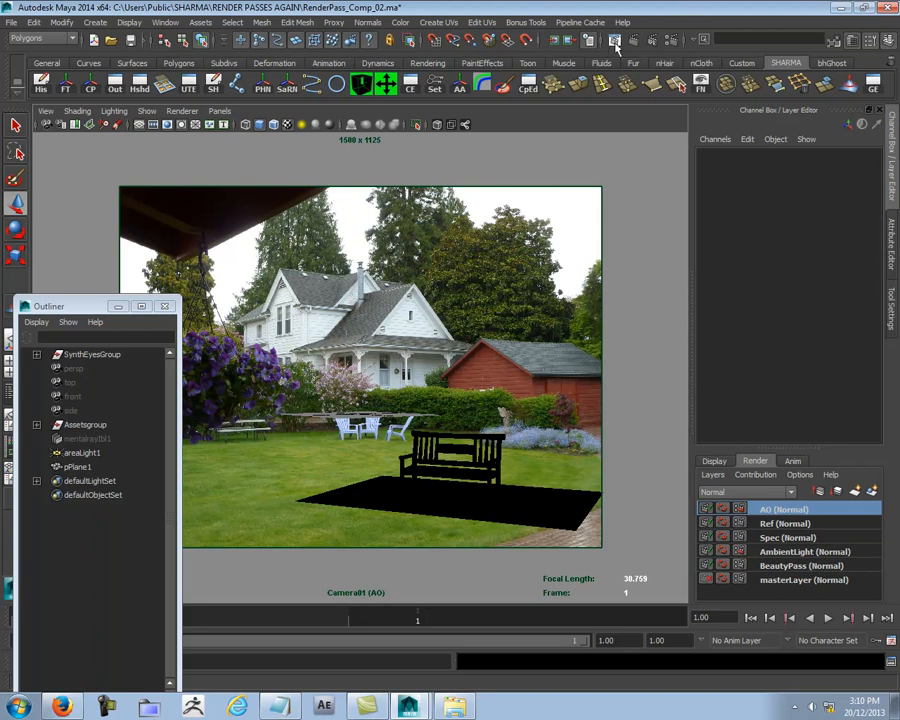
Step: Render a region of the AO layer around the base of the bench's left legs and view it at actual size
{"action": "left_click", "coordinate": [434, 39]}
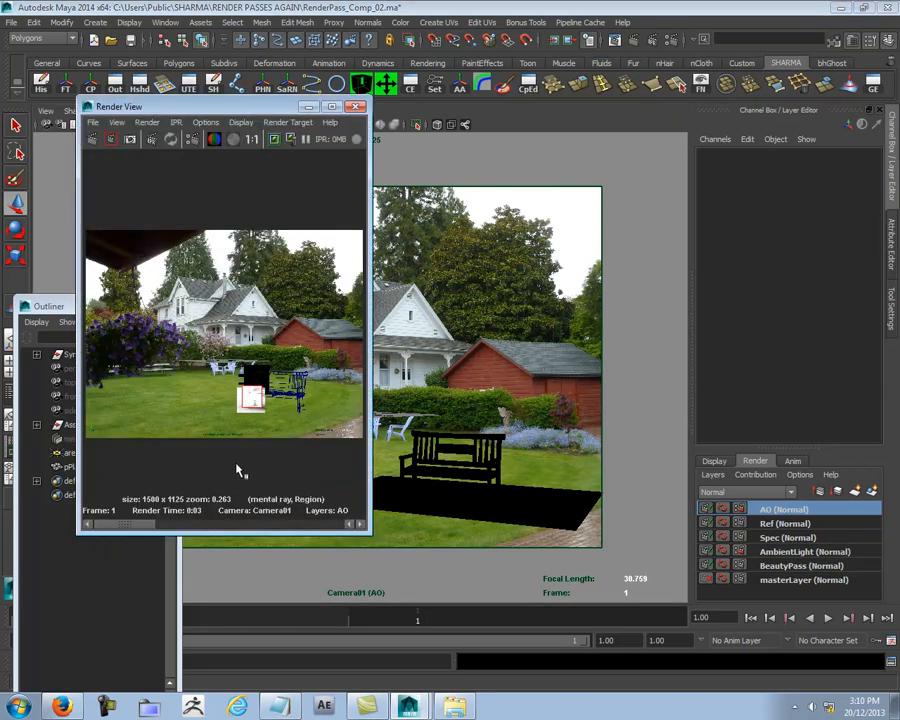
{"action": "scroll", "coordinate": [238, 469], "scroll_direction": "up", "scroll_amount": 6}
{"action": "scroll", "coordinate": [240, 470], "scroll_direction": "down", "scroll_amount": 2}
{"action": "middle_click_drag", "start_coordinate": [276, 479], "coordinate": [237, 292], "text": "alt"}
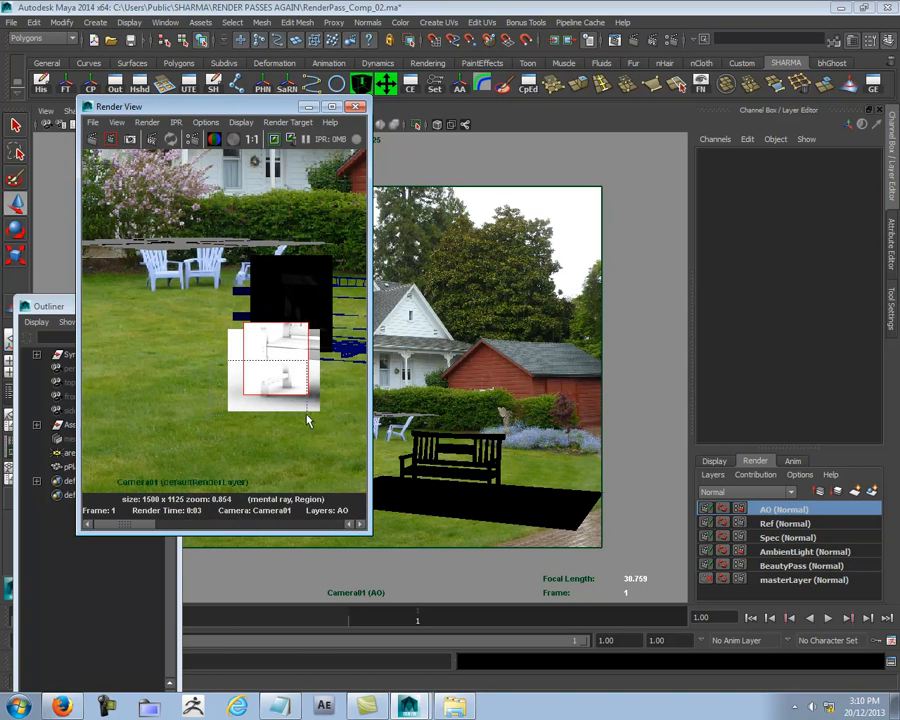
{"action": "middle_click_drag", "start_coordinate": [315, 430], "coordinate": [235, 412], "text": "alt"}
{"action": "left_click_drag", "start_coordinate": [137, 348], "coordinate": [241, 392]}
{"action": "right_click", "coordinate": [187, 369]}
{"action": "mouse_move", "coordinate": [222, 404]}
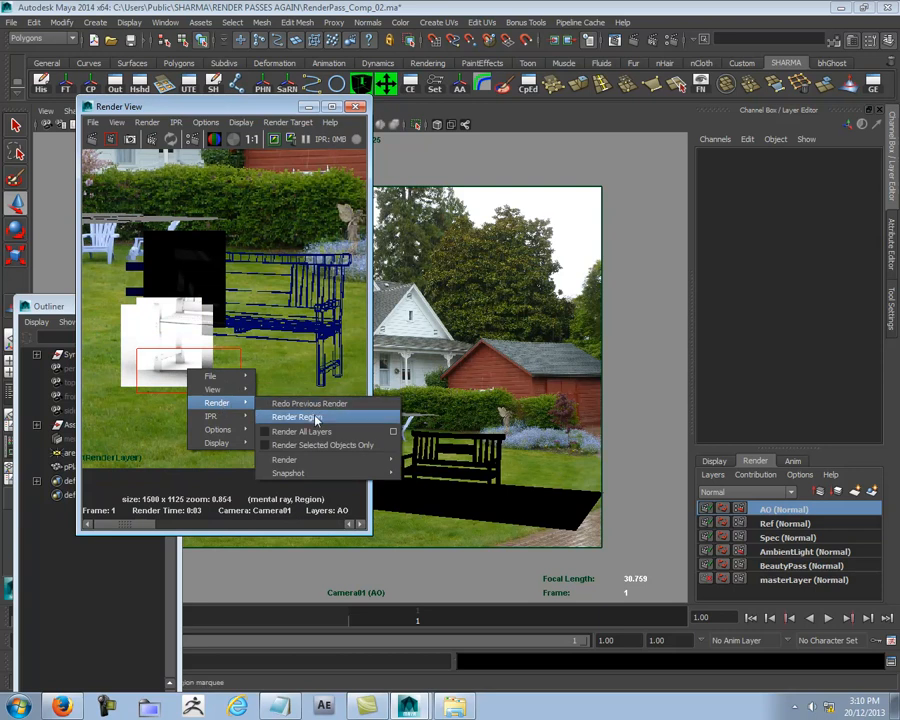
{"action": "left_click", "coordinate": [316, 414]}
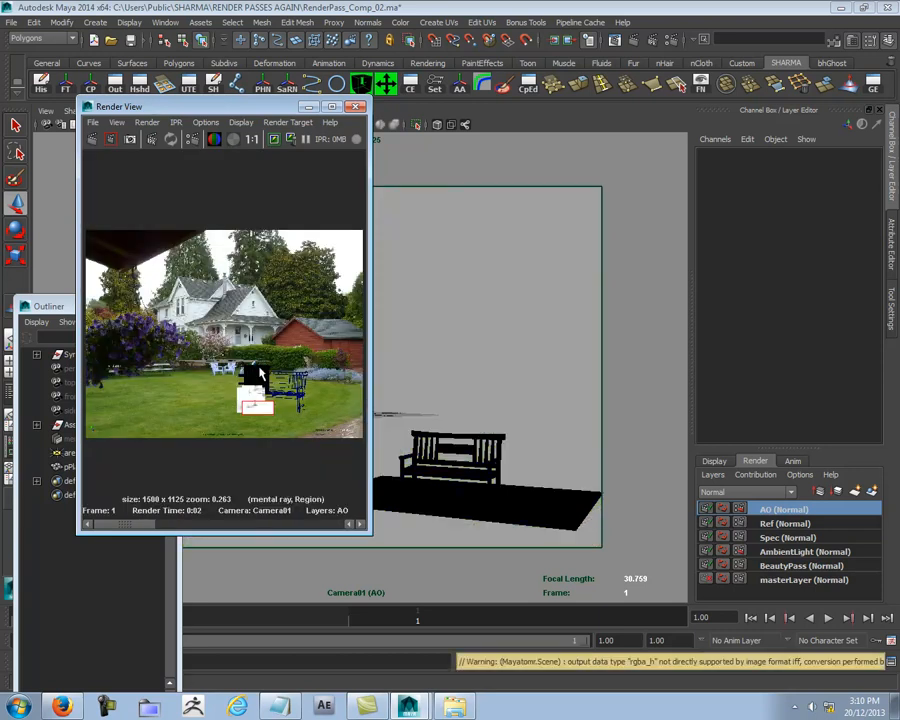
{"action": "left_click", "coordinate": [253, 141]}
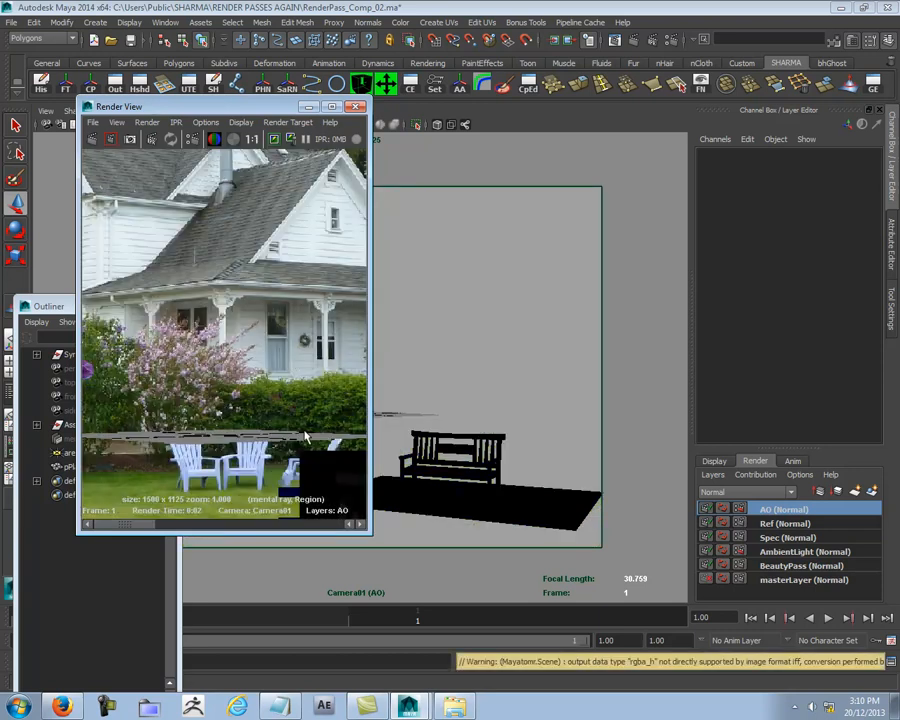
{"action": "key", "text": "space"}
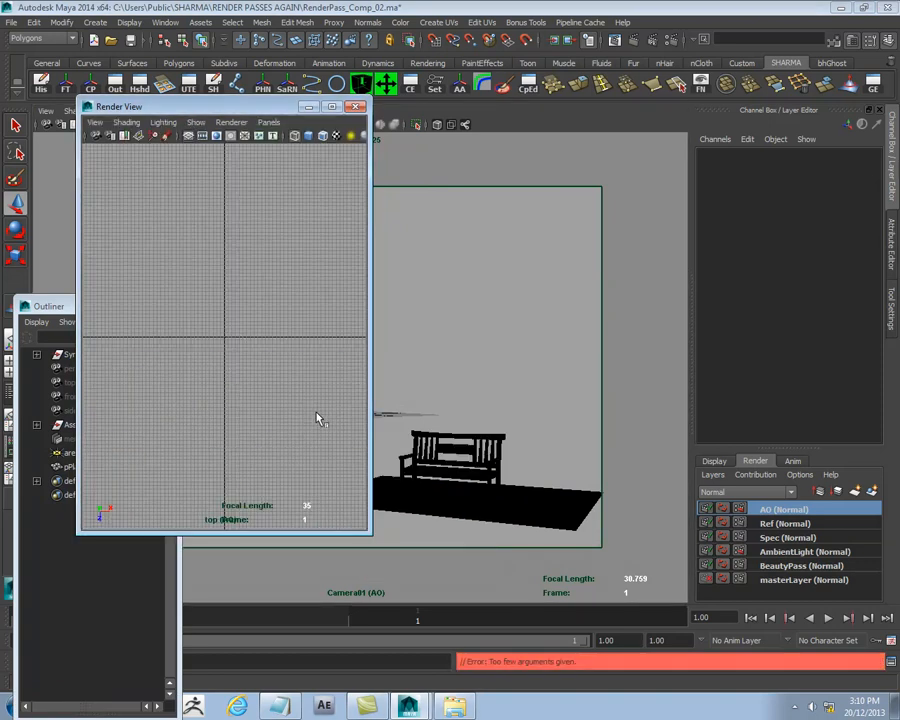
{"action": "key", "text": "space"}
{"action": "left_click", "coordinate": [317, 416]}
{"action": "left_click_drag", "start_coordinate": [371, 166], "coordinate": [679, 157]}
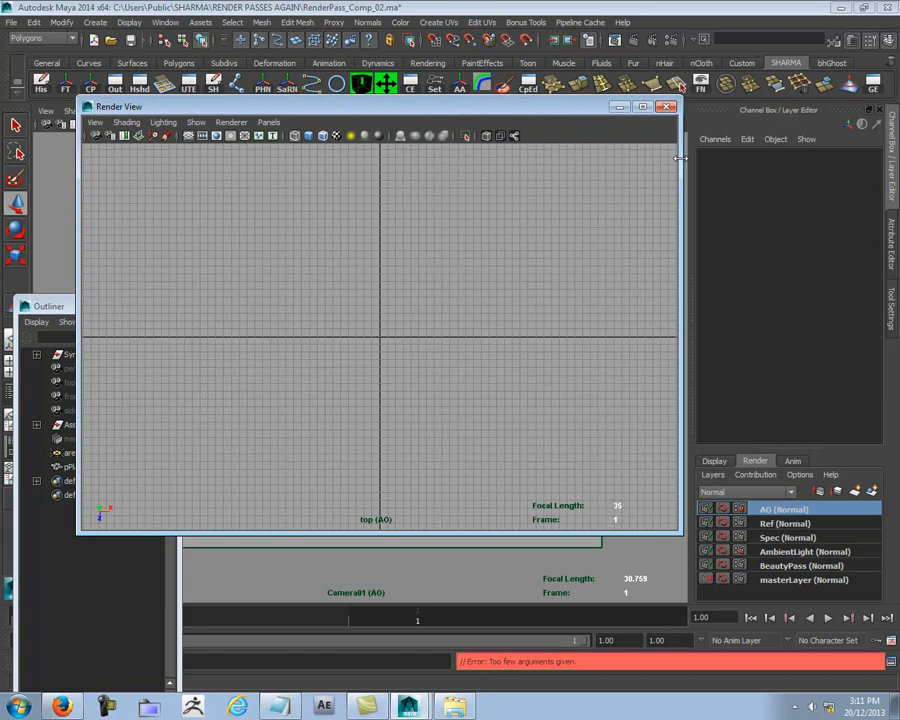
{"action": "key", "text": "space"}
{"action": "left_click", "coordinate": [359, 184]}
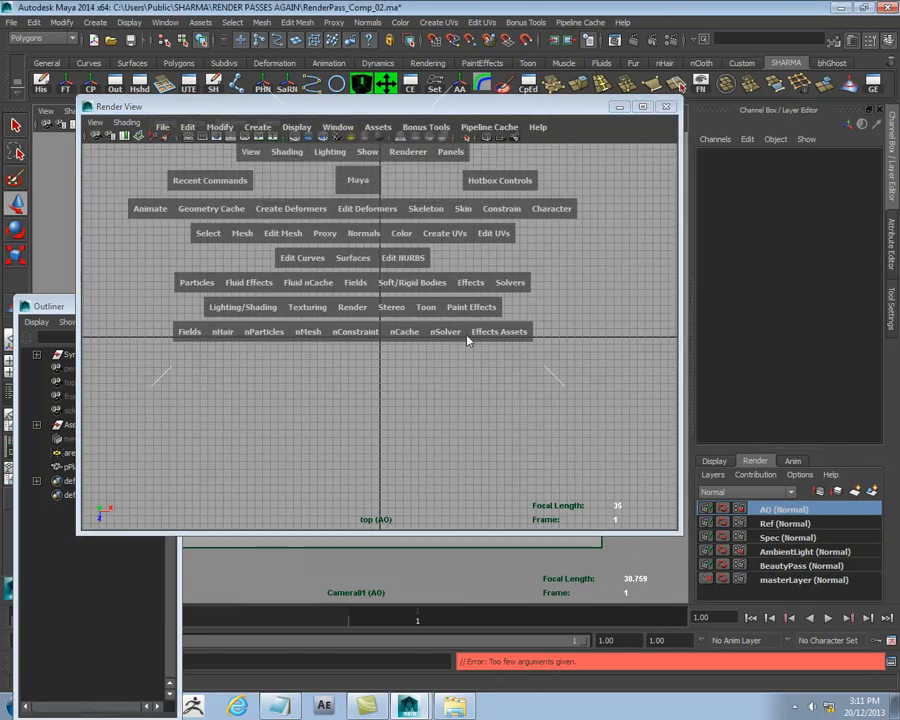
{"action": "left_click", "coordinate": [414, 154]}
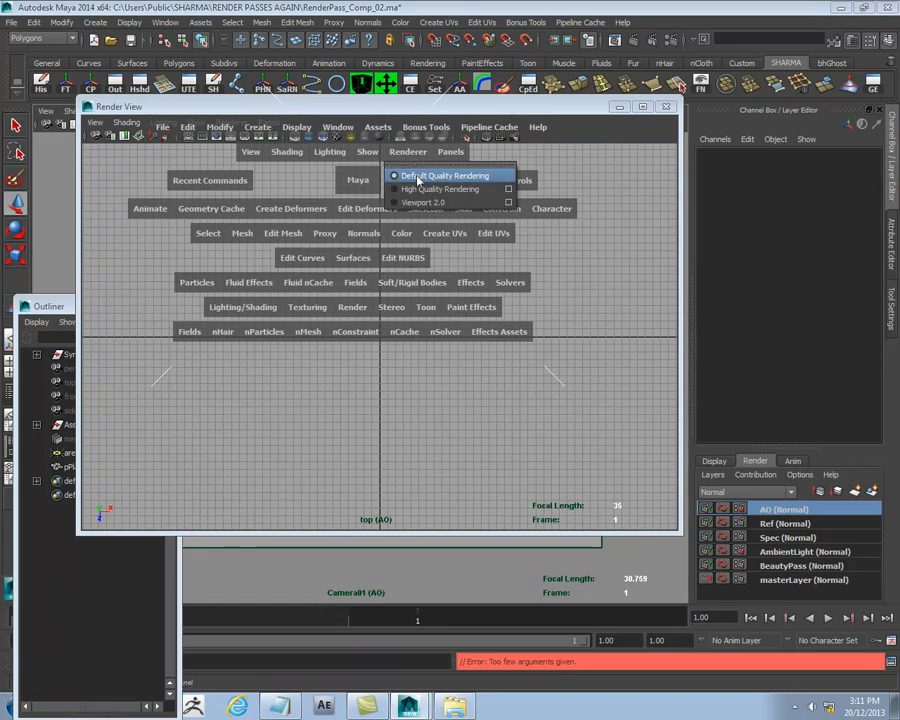
{"action": "left_click", "coordinate": [418, 180]}
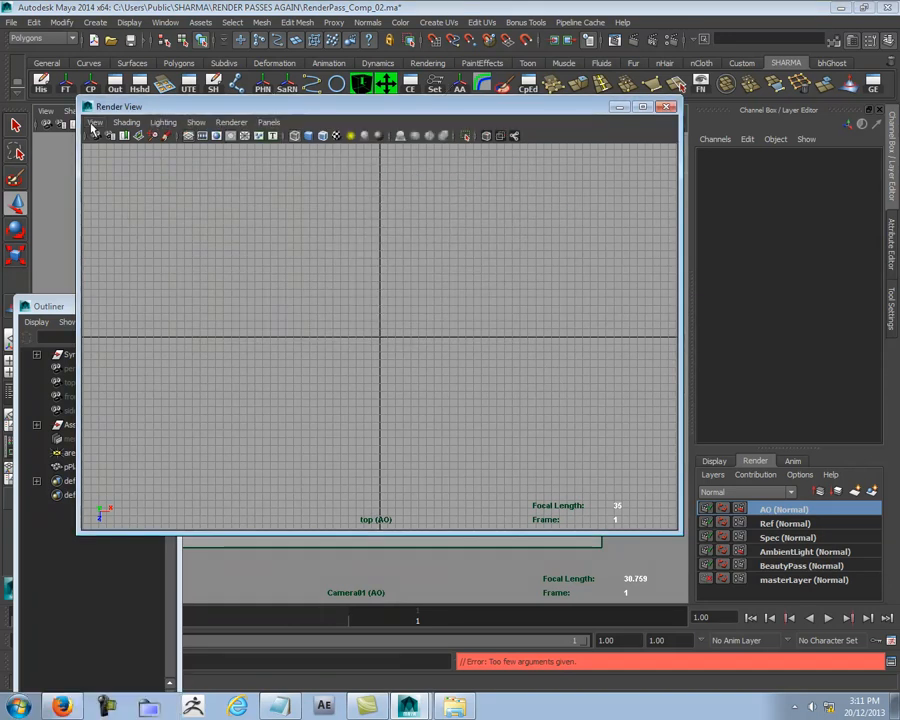
{"action": "left_click", "coordinate": [231, 122]}
{"action": "mouse_move", "coordinate": [271, 123]}
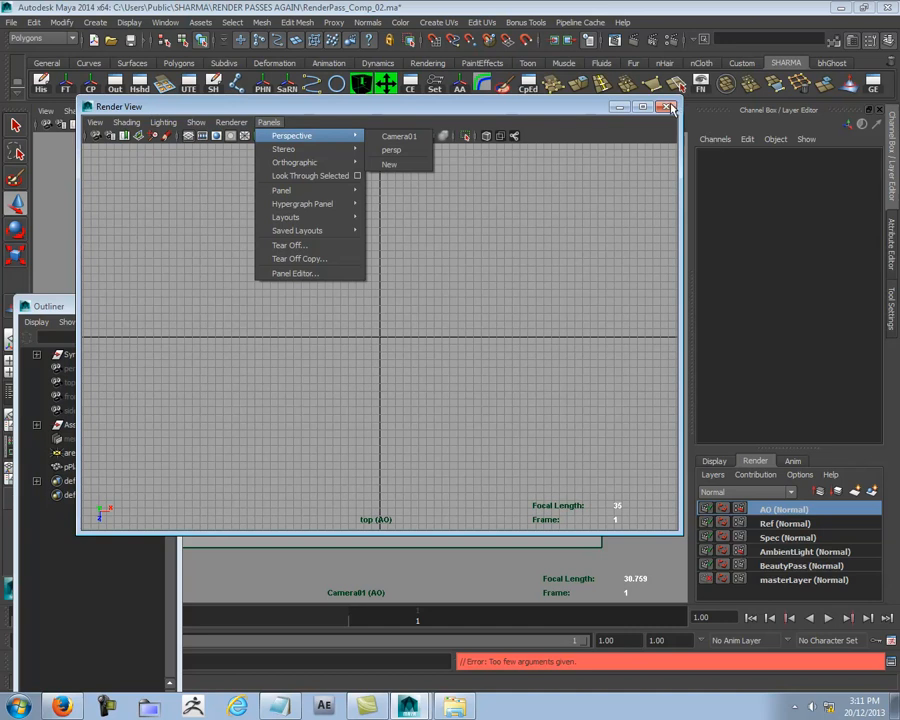
{"action": "left_click", "coordinate": [669, 106]}
{"action": "left_click", "coordinate": [669, 106]}
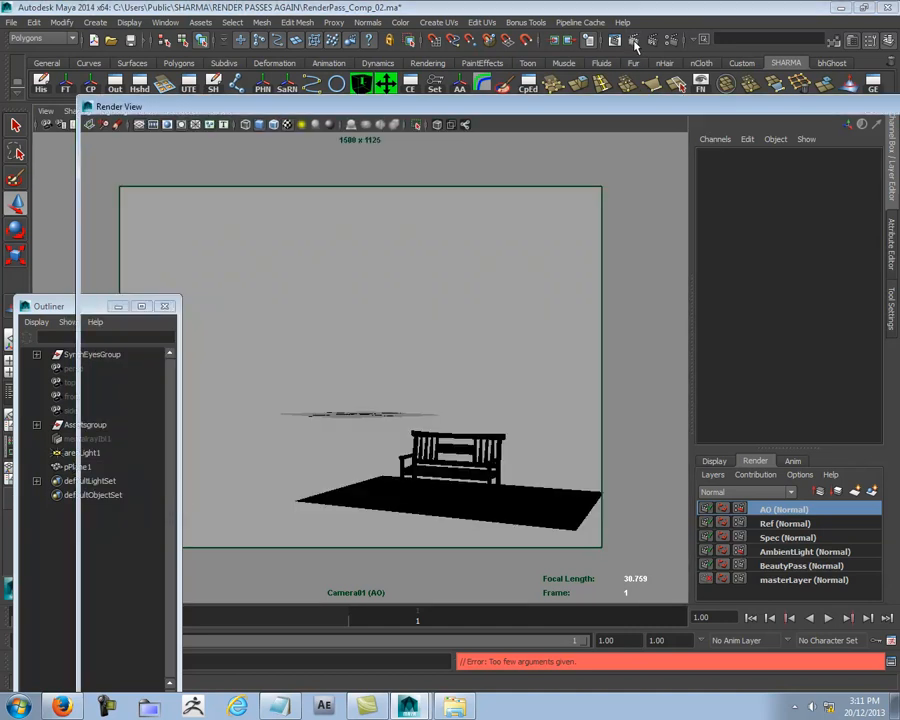
Step: Reopen the Render View, take a Camera01 snapshot of the AO layer and render a region around the base of the bench's left legs
{"action": "left_click", "coordinate": [634, 42]}
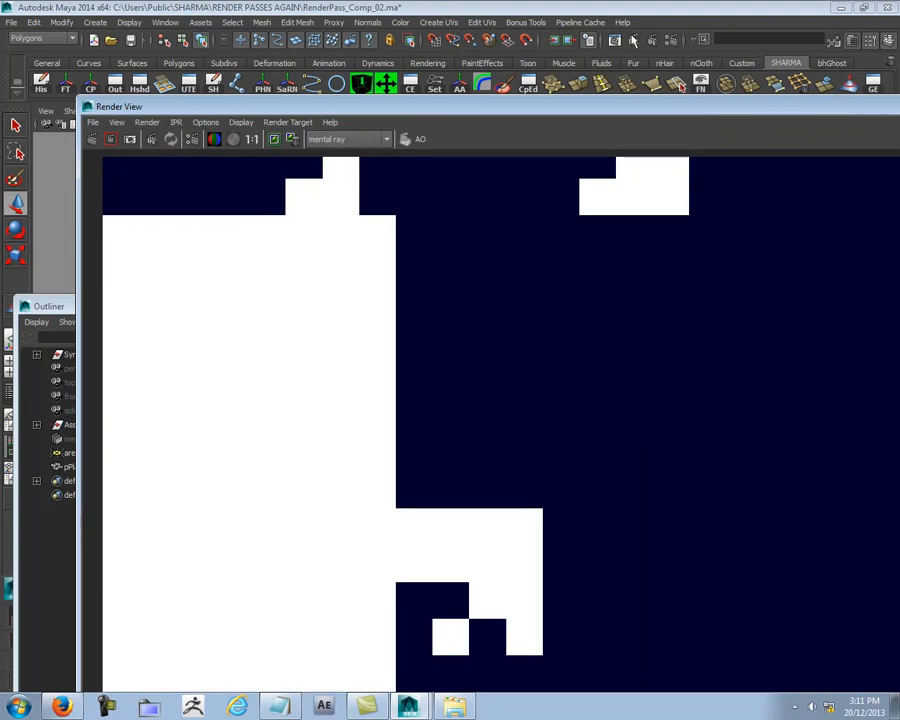
{"action": "left_click_drag", "start_coordinate": [632, 107], "coordinate": [466, 6]}
{"action": "double_click", "coordinate": [470, 30]}
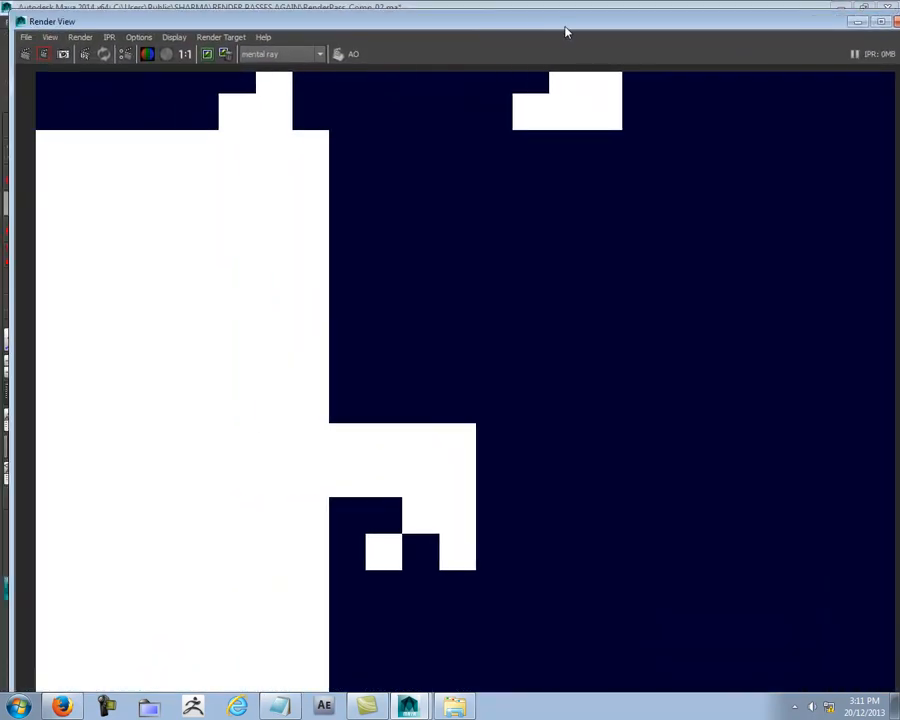
{"action": "left_click", "coordinate": [26, 55]}
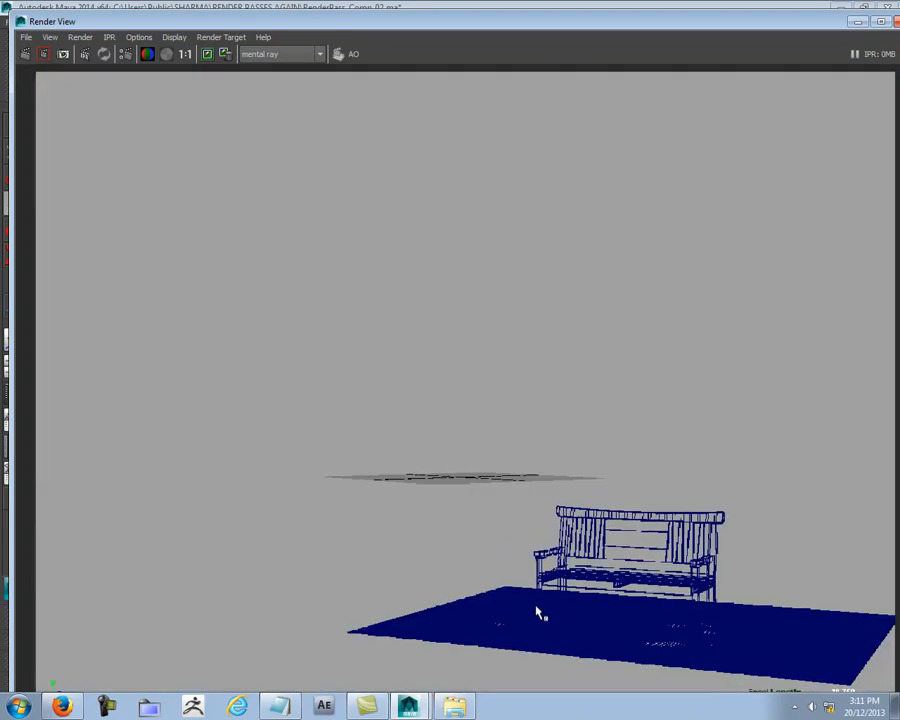
{"action": "left_click_drag", "start_coordinate": [518, 590], "coordinate": [605, 637]}
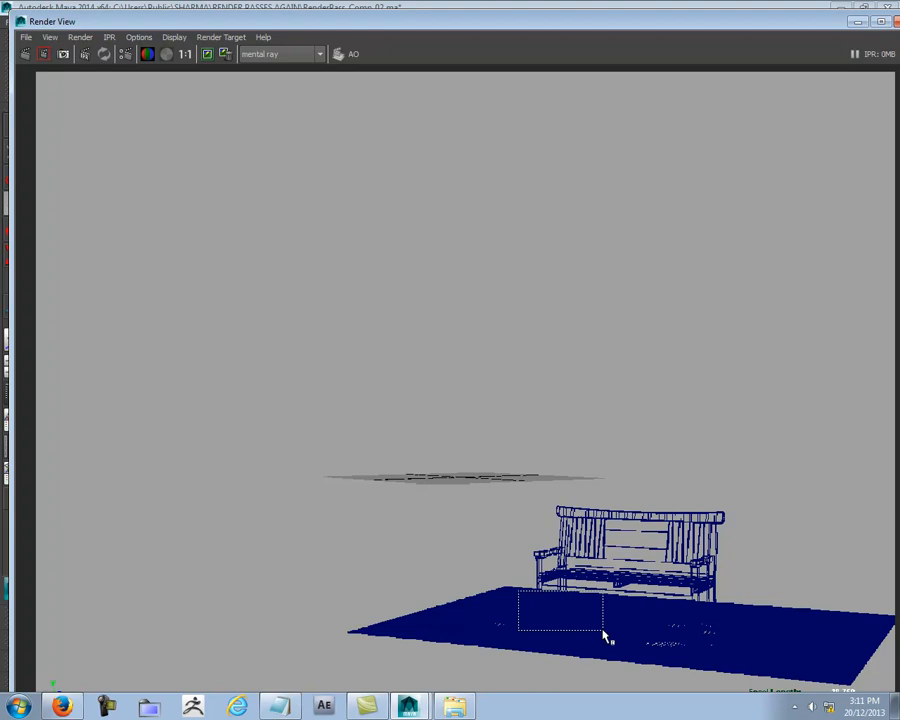
{"action": "left_click", "coordinate": [43, 54]}
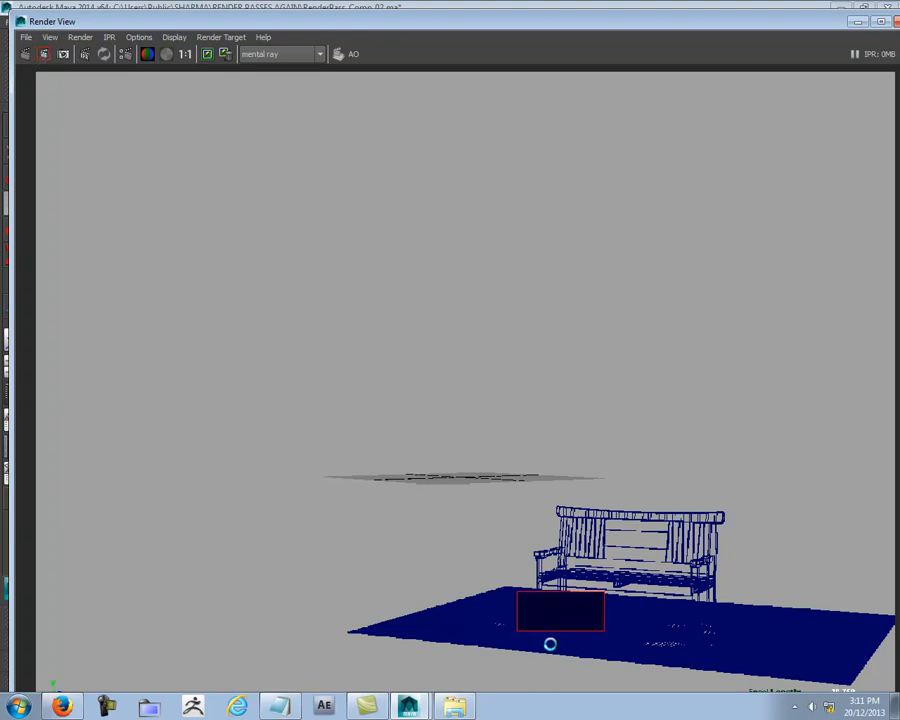
Step: Examine the ambient occlusion around the bench legs in the rendered region up close, and close the Render View
{"action": "middle_click_drag", "start_coordinate": [762, 484], "coordinate": [621, 240], "text": "alt"}
{"action": "left_click", "coordinate": [186, 55]}
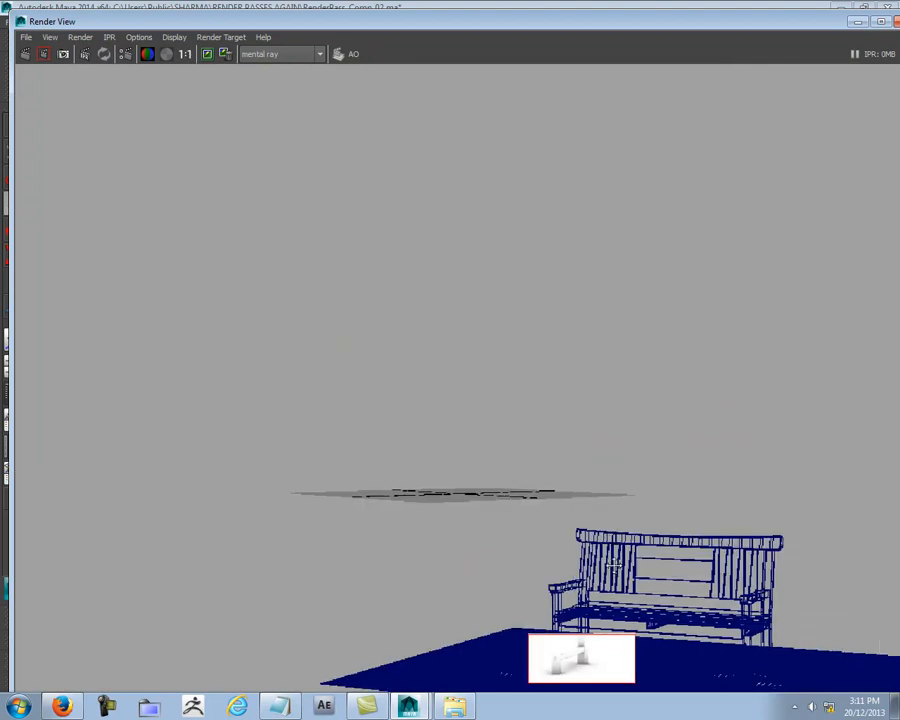
{"action": "middle_click_drag", "start_coordinate": [617, 575], "coordinate": [500, 293], "text": "alt"}
{"action": "scroll", "coordinate": [514, 430], "scroll_direction": "up", "scroll_amount": 3}
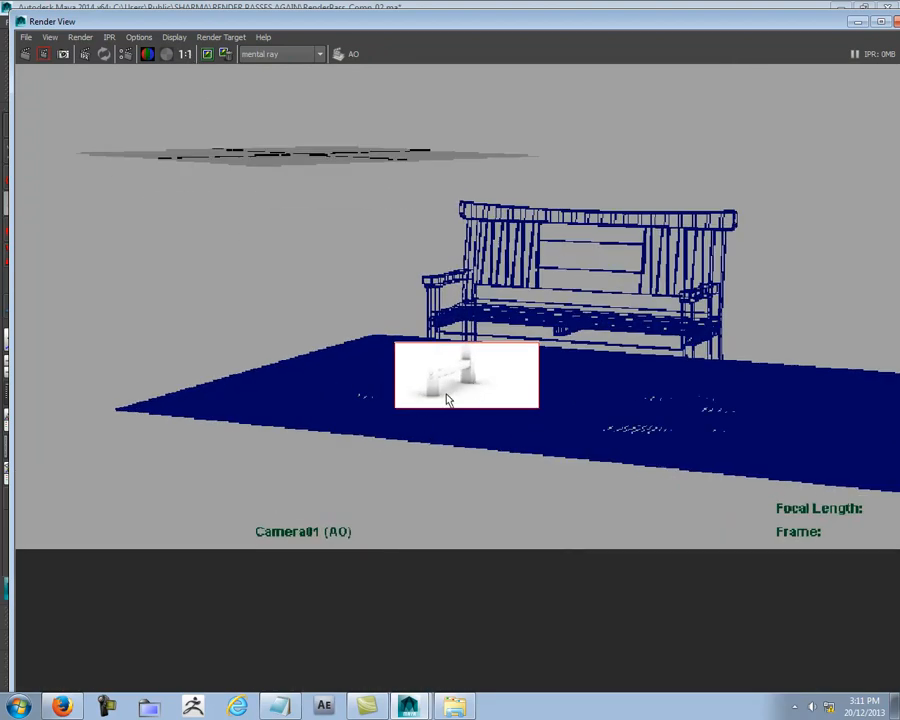
{"action": "scroll", "coordinate": [452, 411], "scroll_direction": "down", "scroll_amount": 3}
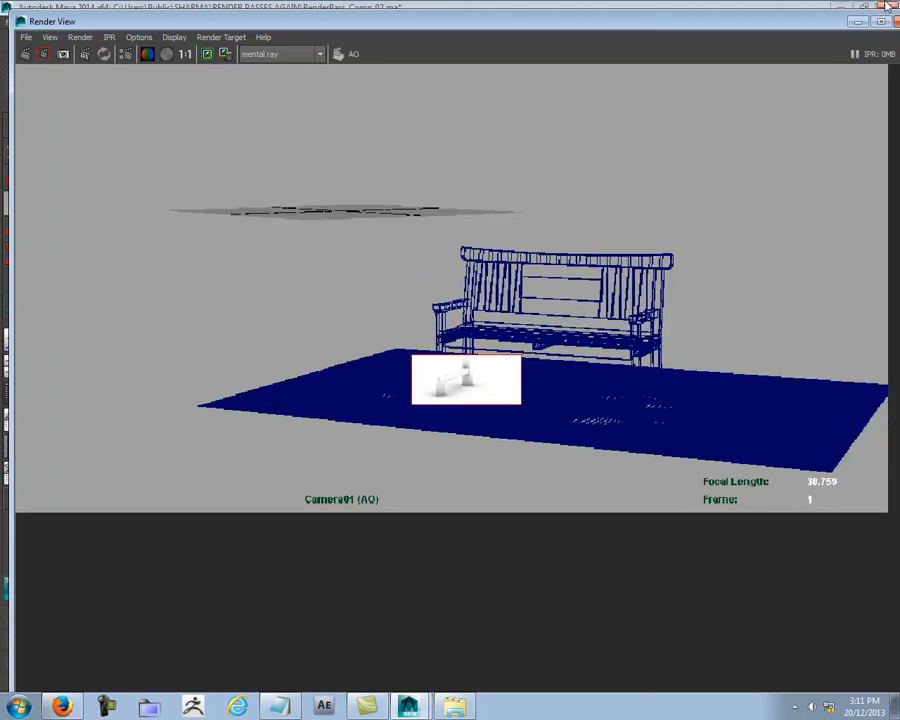
{"action": "left_click_drag", "start_coordinate": [832, 21], "coordinate": [707, 41]}
{"action": "left_click", "coordinate": [835, 29]}
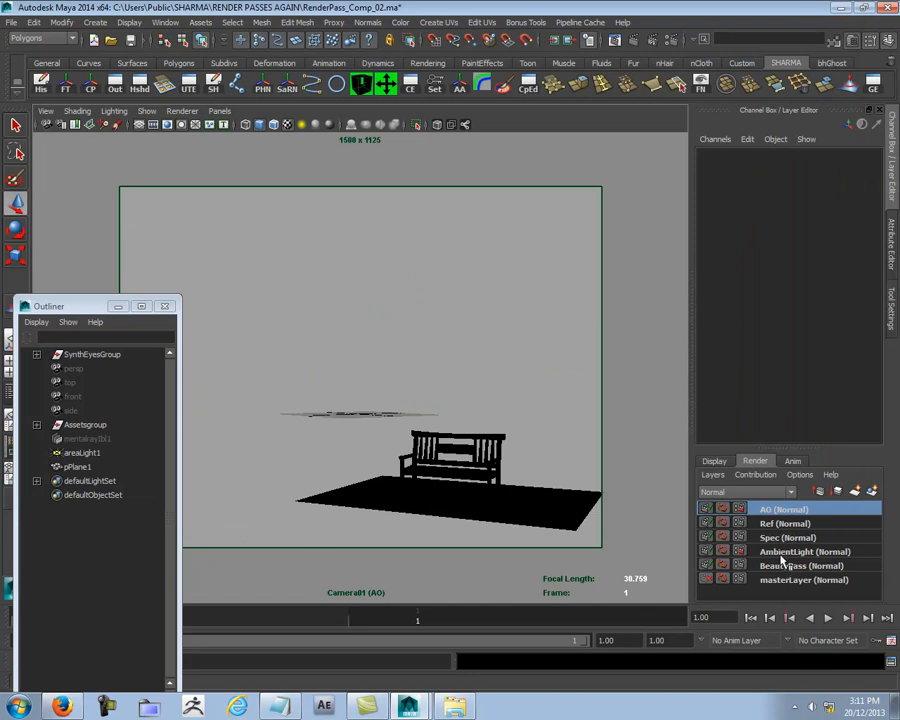
Step: Create a new empty render layer and name it Shadow
{"action": "left_click", "coordinate": [854, 492]}
{"action": "left_click", "coordinate": [778, 511]}
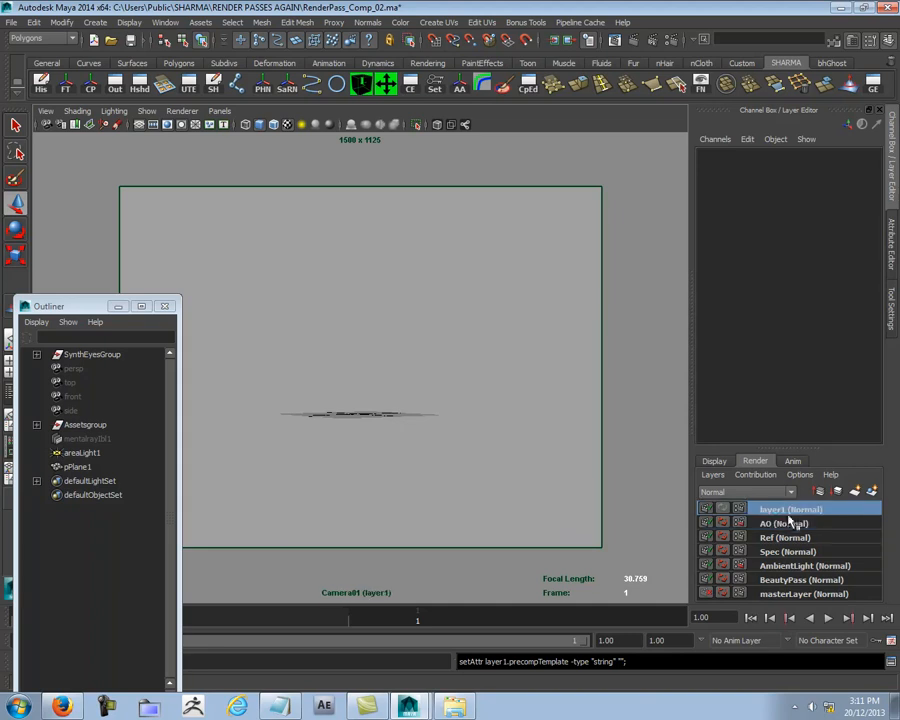
{"action": "double_click", "coordinate": [788, 510]}
{"action": "type", "text": "Shadow"}
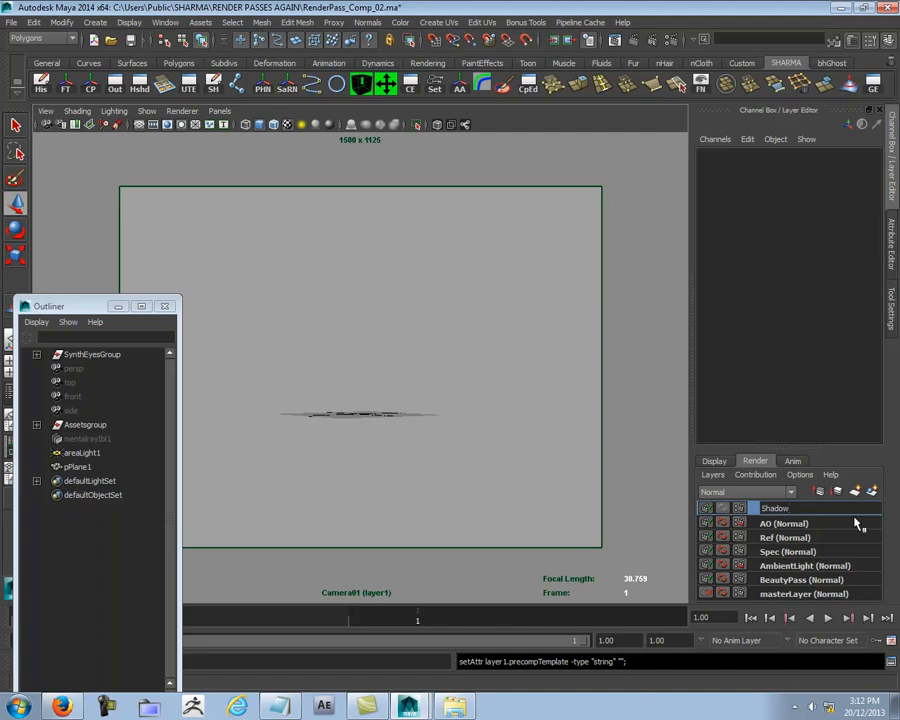
{"action": "key", "text": "Return"}
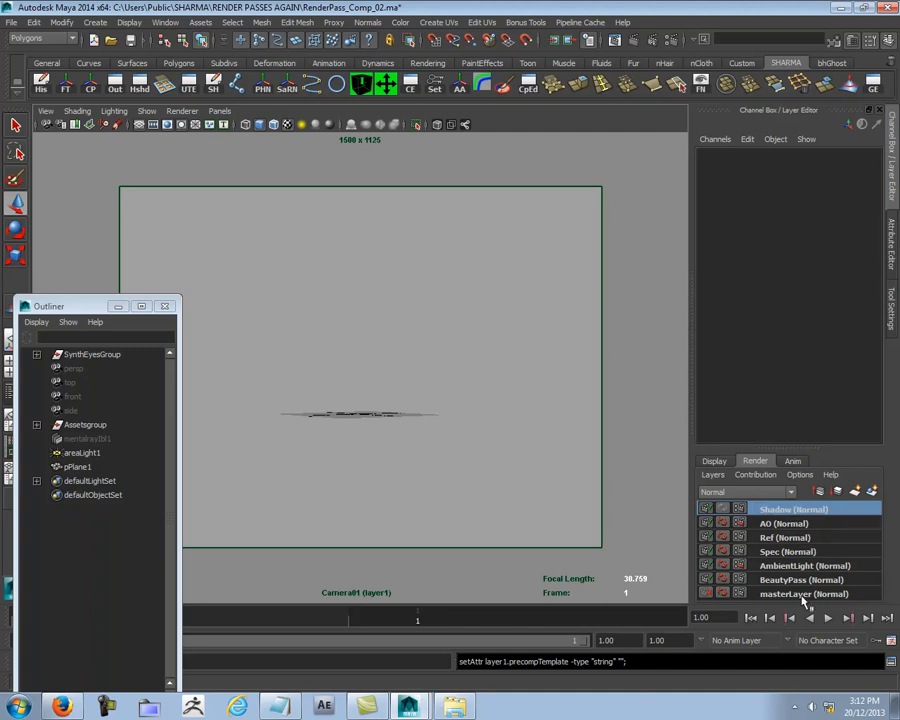
Step: Add the bench, the ground plane and areaLight1 from the masterLayer to the Shadow render layer
{"action": "left_click", "coordinate": [803, 597]}
{"action": "left_click", "coordinate": [457, 467]}
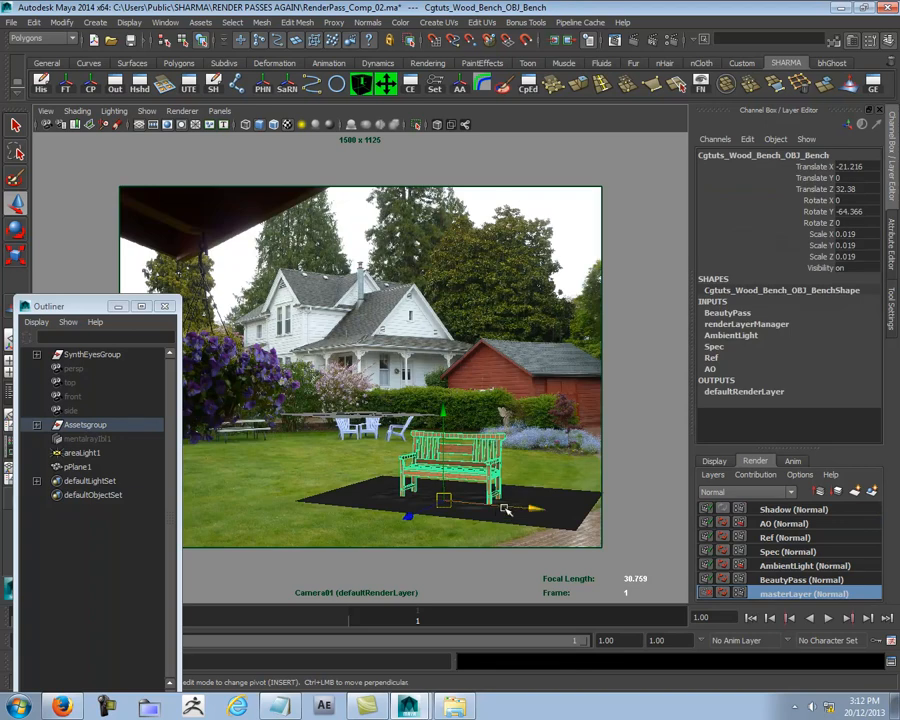
{"action": "left_click", "coordinate": [572, 525]}
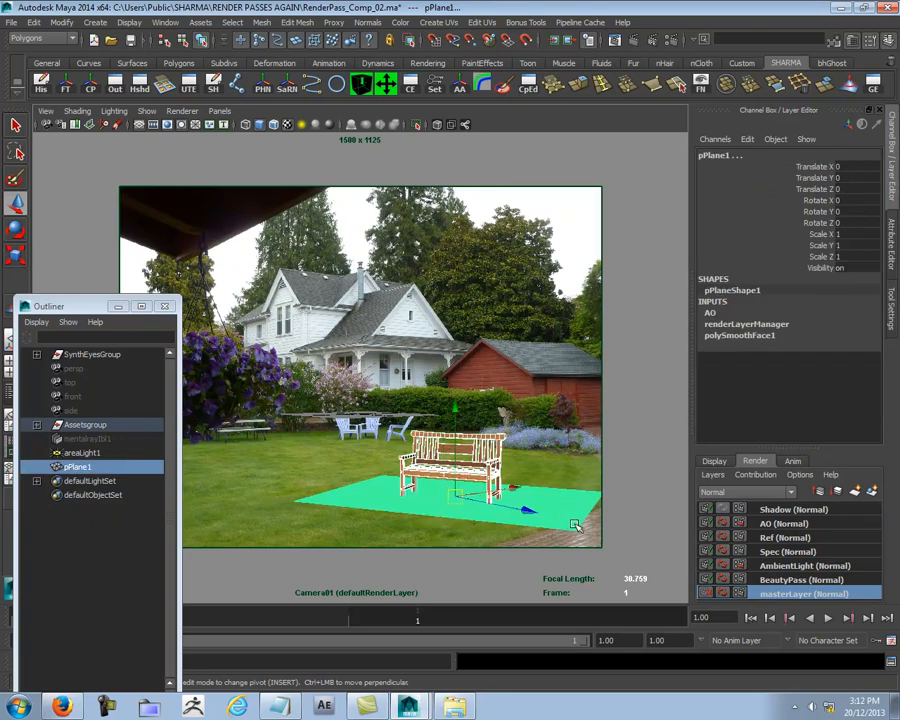
{"action": "left_click", "coordinate": [75, 453], "text": "ctrl"}
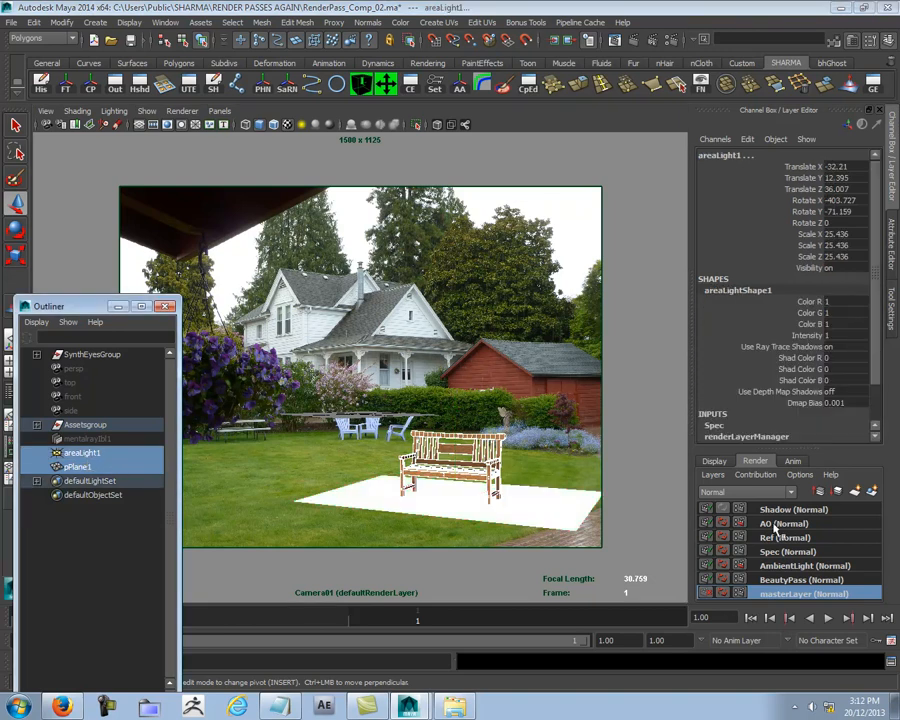
{"action": "right_click", "coordinate": [803, 512]}
{"action": "left_click", "coordinate": [801, 513]}
{"action": "right_click", "coordinate": [801, 513]}
{"action": "left_click", "coordinate": [822, 537]}
{"action": "left_click", "coordinate": [474, 321]}
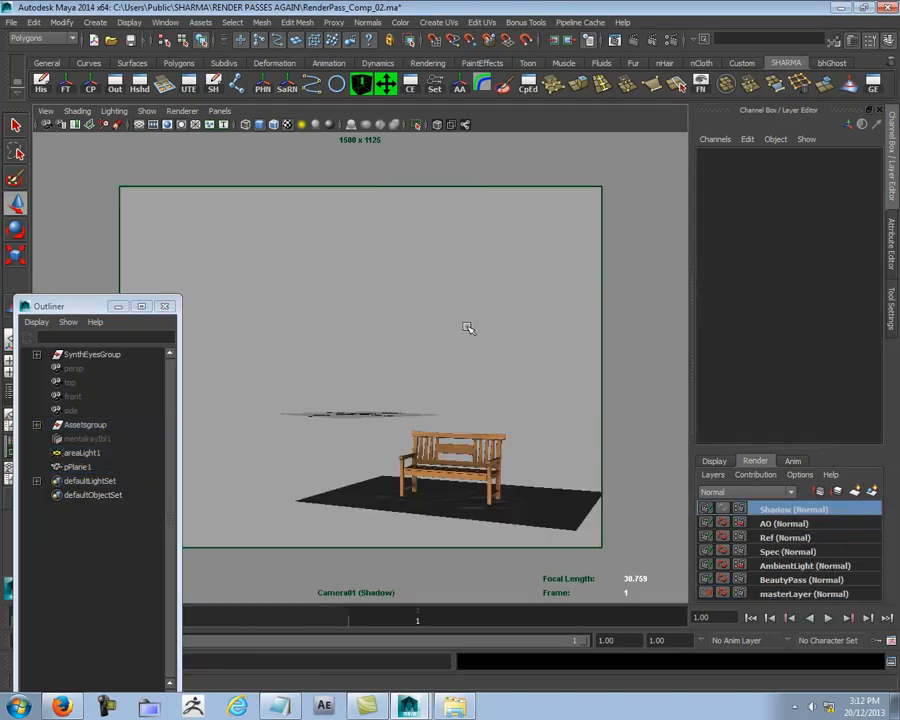
Step: Override areaLight1's ray trace shadows on the Shadow layer, with 250 shadow rays and a ray depth limit of 150
{"action": "left_click", "coordinate": [76, 453]}
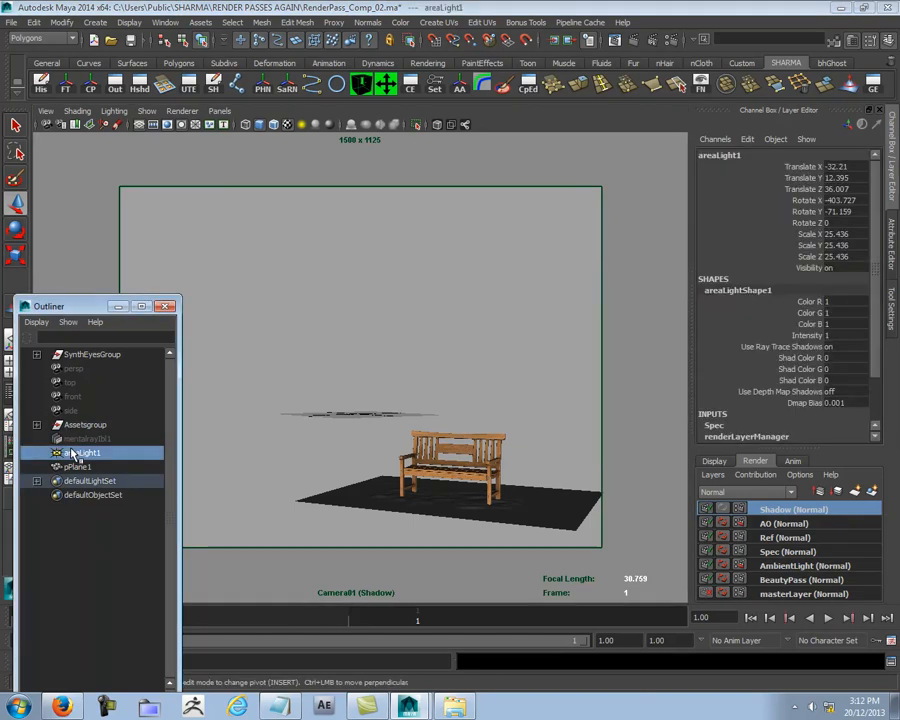
{"action": "key", "text": "ctrl+a"}
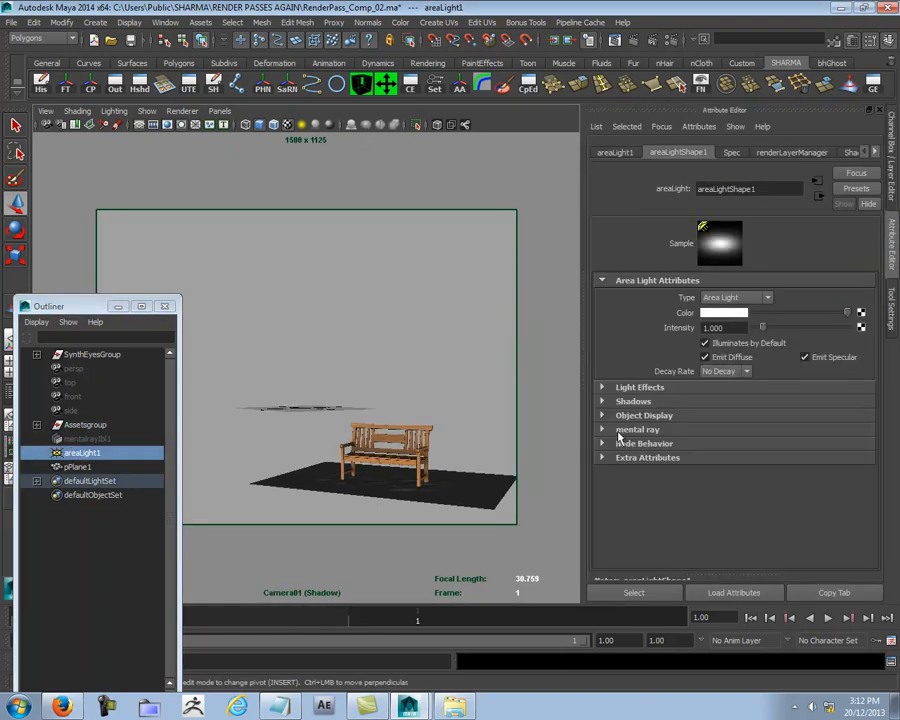
{"action": "left_click", "coordinate": [602, 401]}
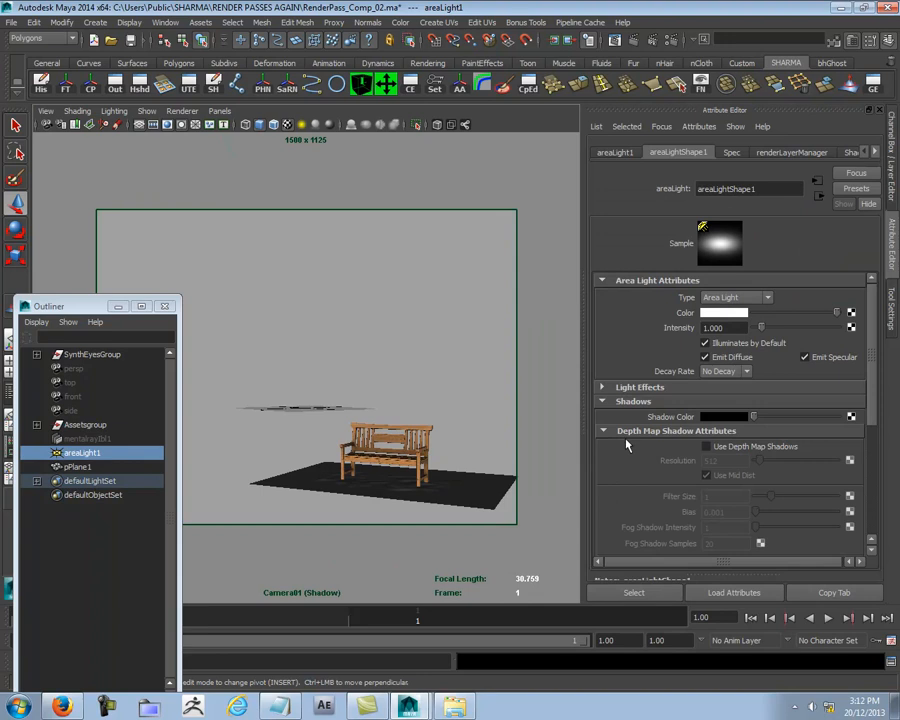
{"action": "scroll", "coordinate": [627, 445], "scroll_direction": "down", "scroll_amount": 5}
{"action": "right_click", "coordinate": [753, 460]}
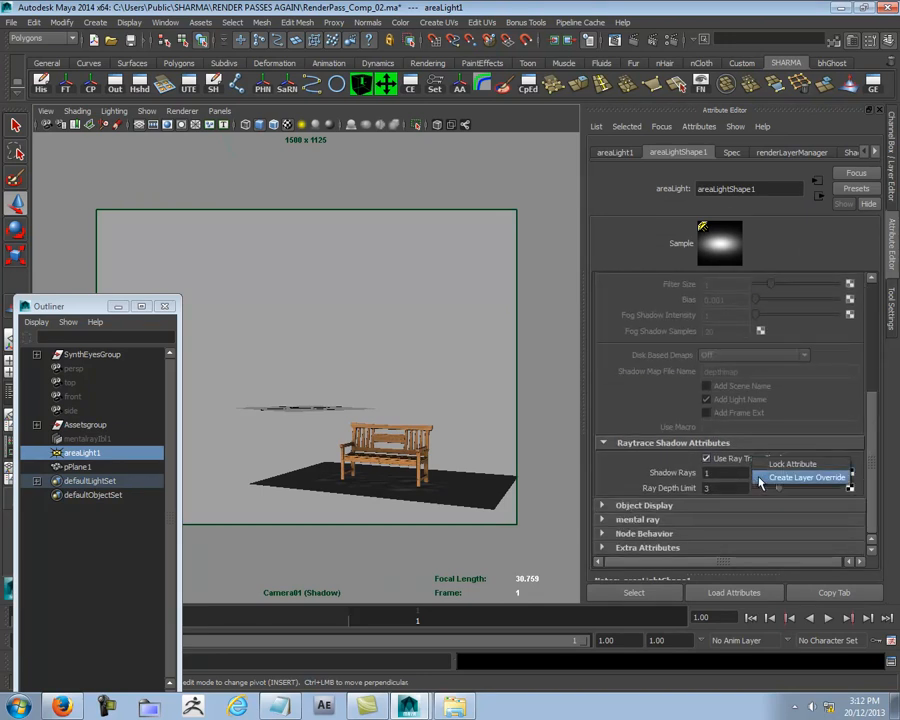
{"action": "left_click", "coordinate": [805, 477]}
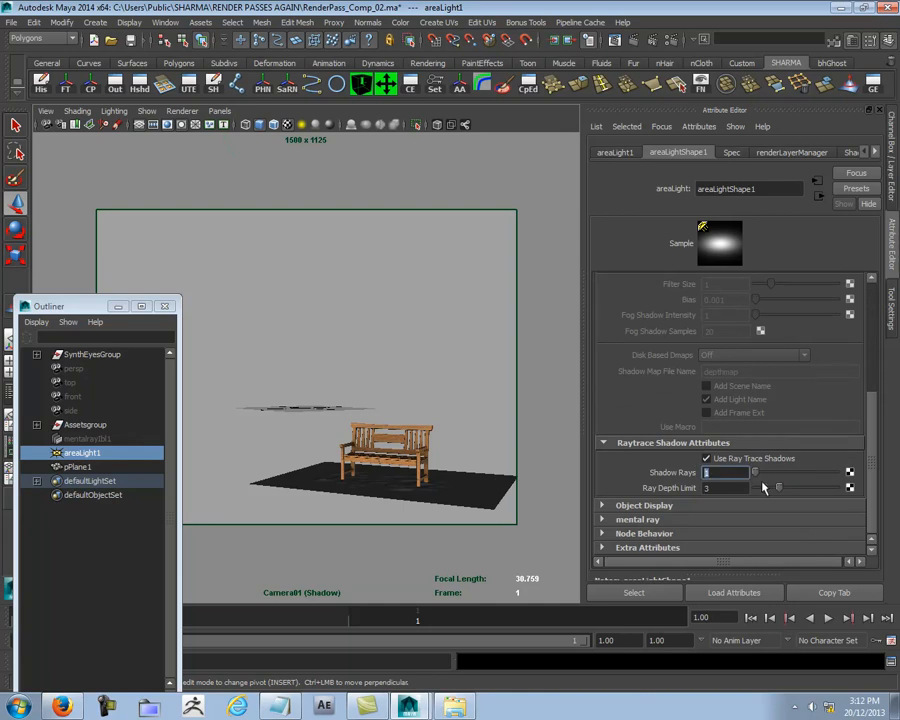
{"action": "type", "text": "250"}
{"action": "key", "text": "Return"}
{"action": "left_click", "coordinate": [722, 488]}
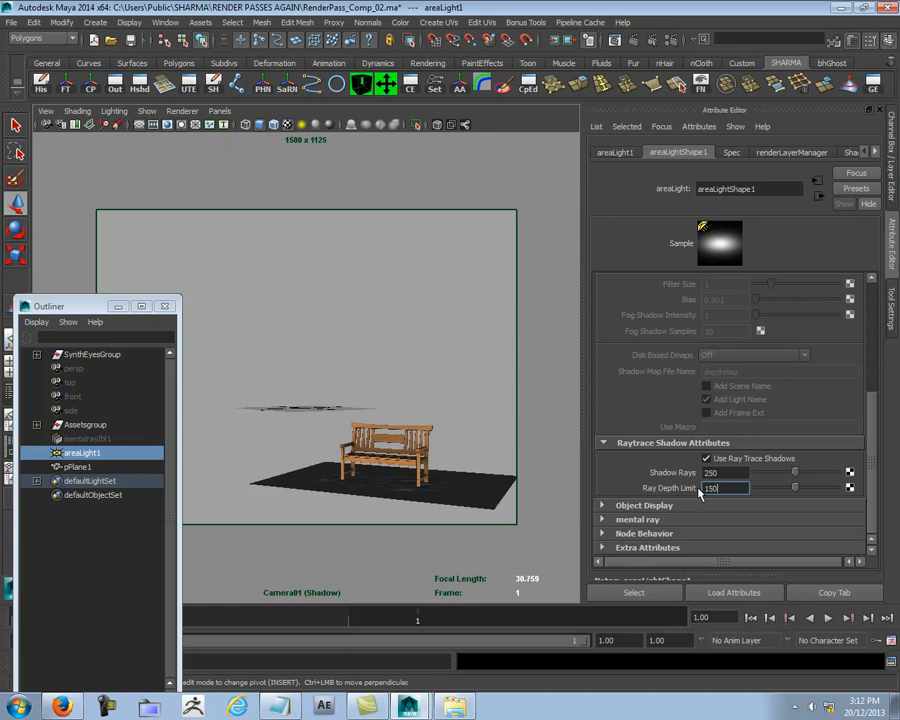
{"action": "left_click", "coordinate": [615, 41]}
{"action": "left_click", "coordinate": [676, 154]}
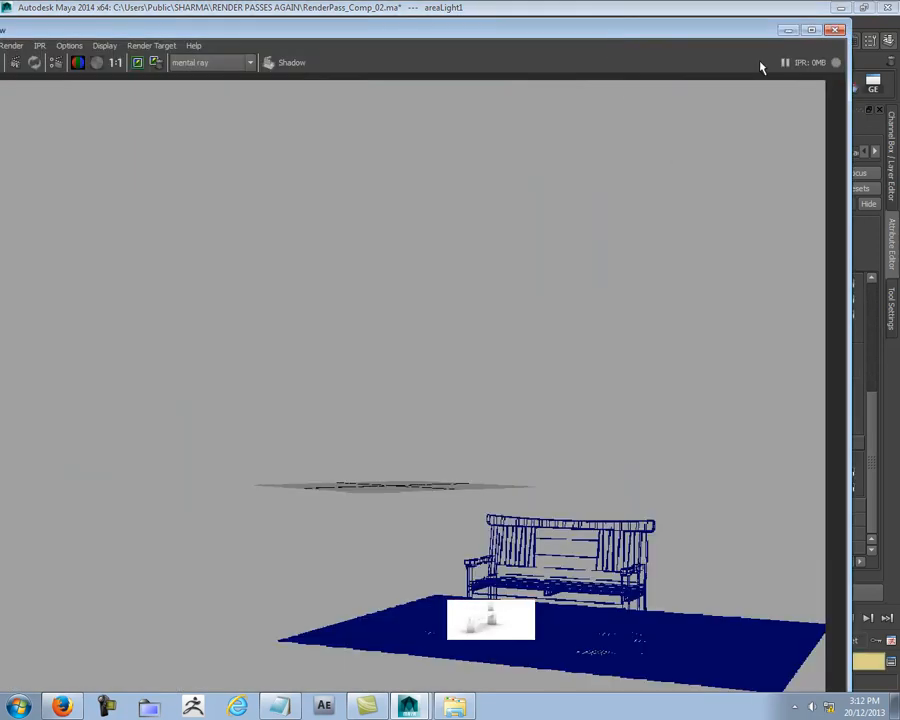
{"action": "left_click", "coordinate": [836, 30]}
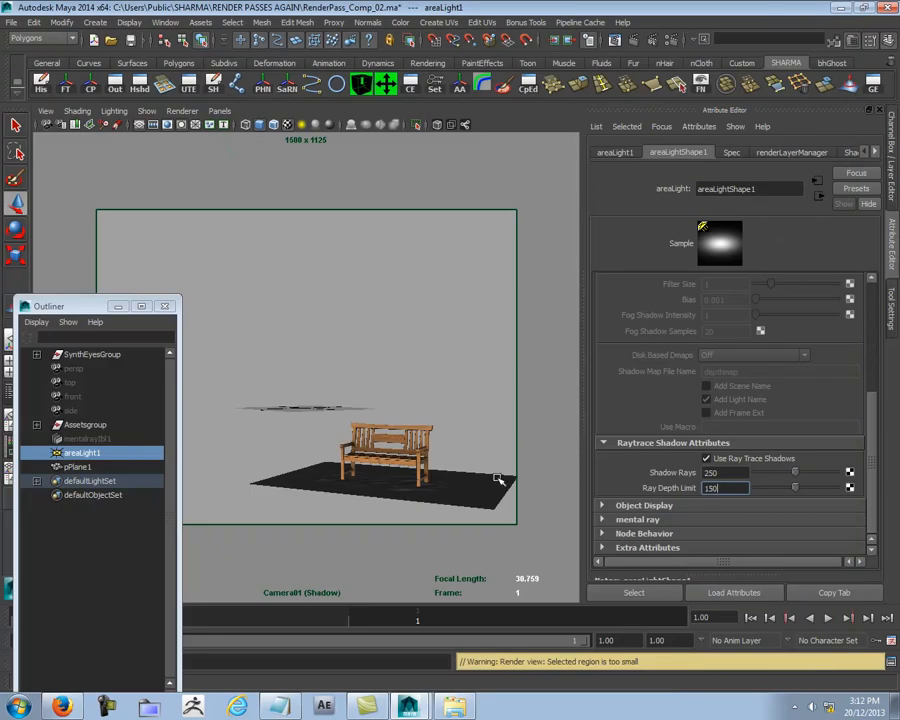
Step: Apply the Shadow preset to the Shadow render layer and look over the layer's member overrides
{"action": "left_click", "coordinate": [543, 457]}
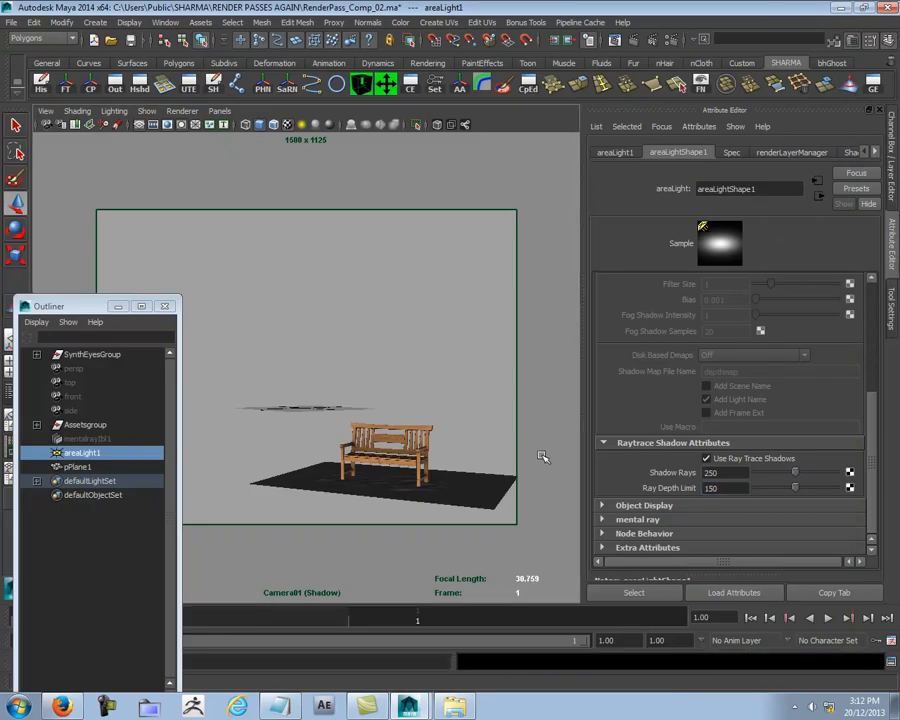
{"action": "key", "text": "ctrl+a"}
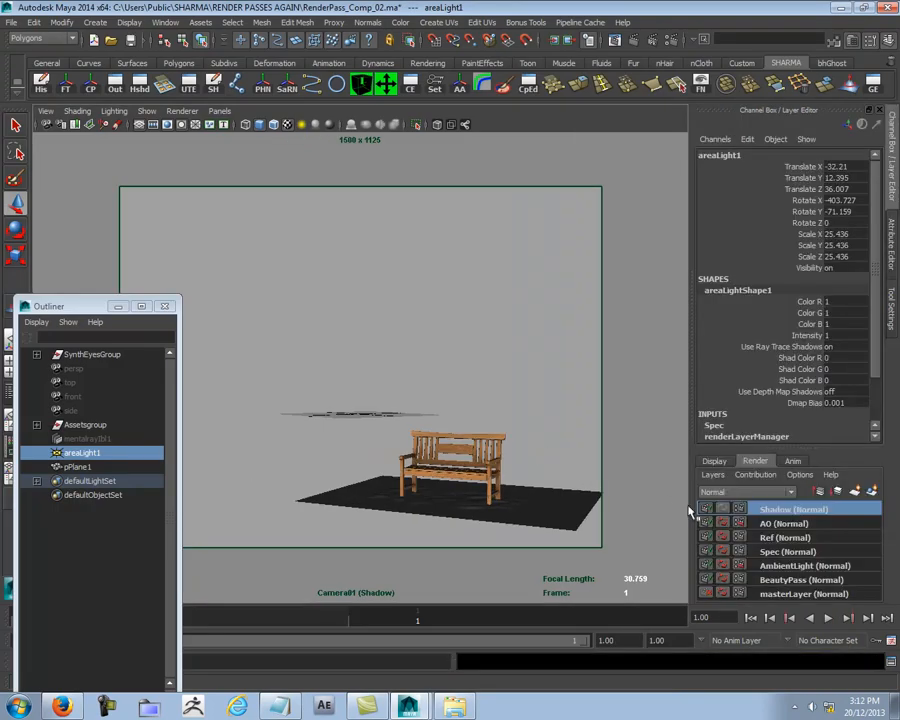
{"action": "right_click", "coordinate": [786, 512]}
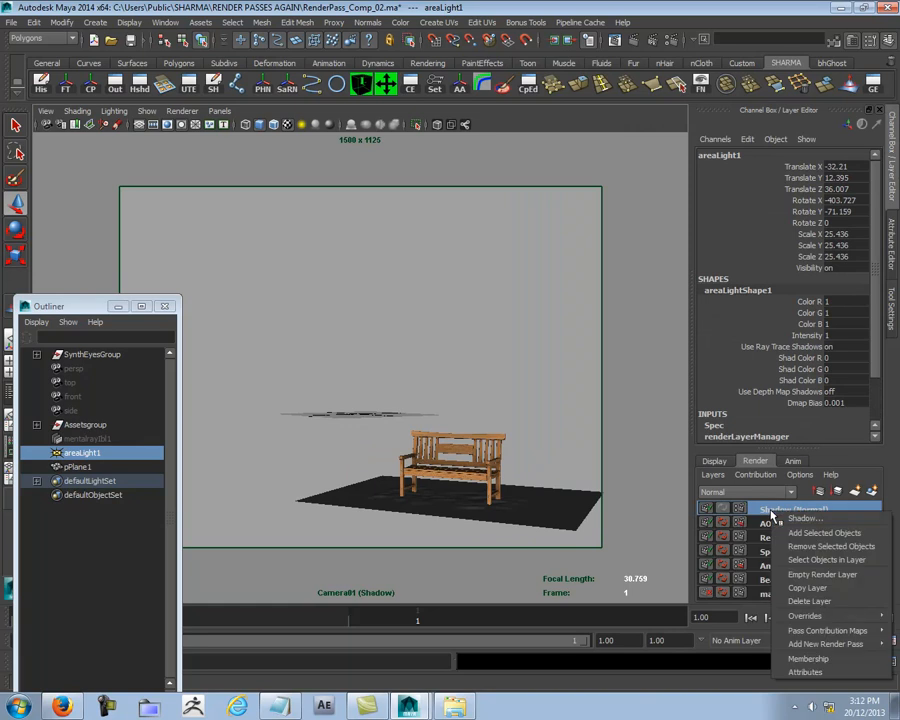
{"action": "left_click", "coordinate": [805, 671]}
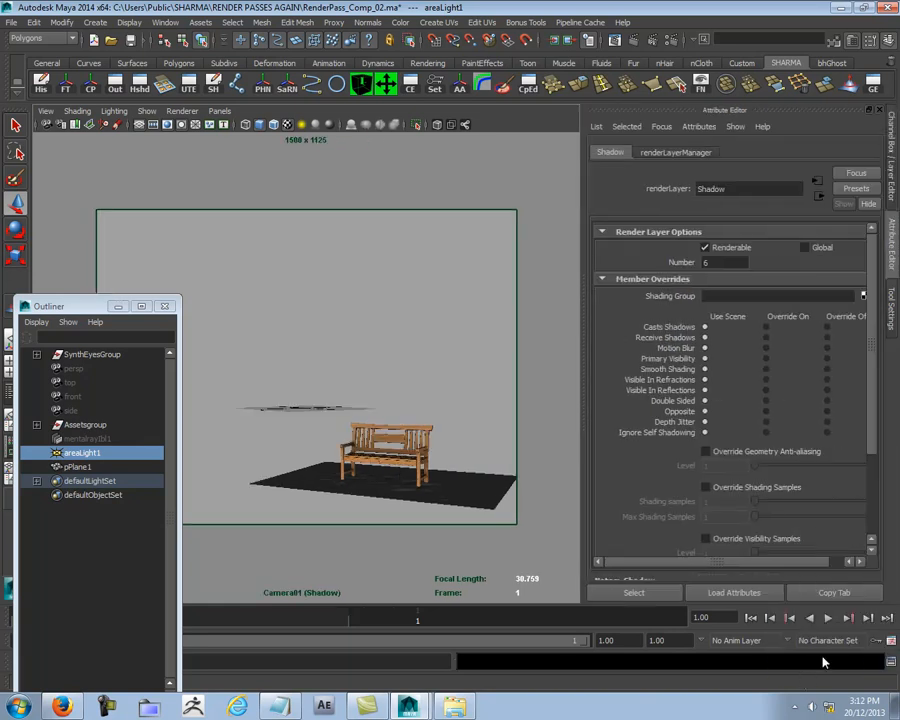
{"action": "left_click", "coordinate": [853, 189]}
{"action": "left_click", "coordinate": [850, 241]}
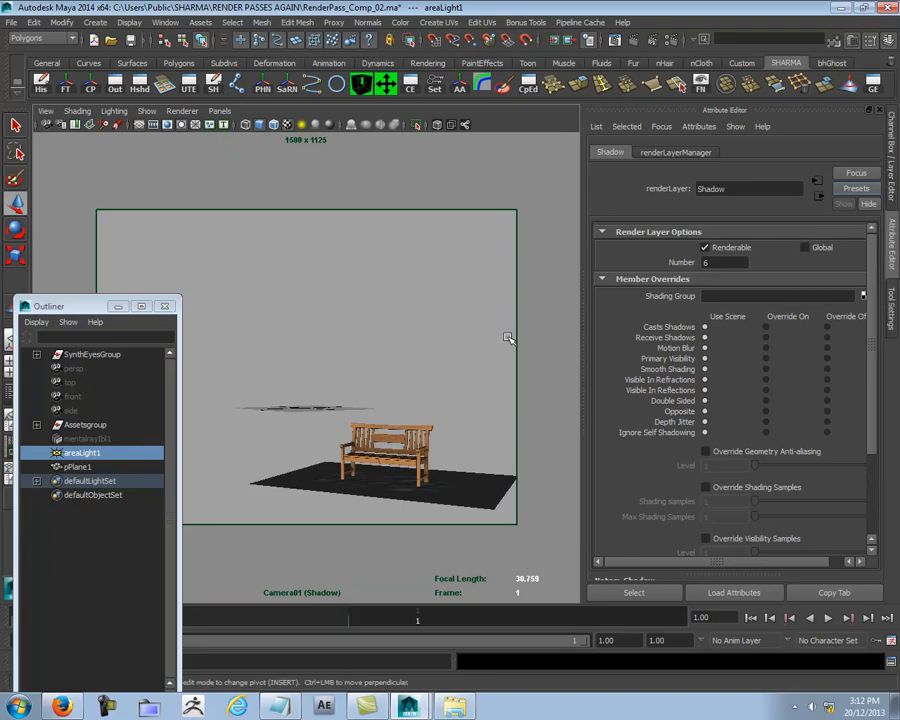
{"action": "scroll", "coordinate": [848, 364], "scroll_direction": "down", "scroll_amount": 3}
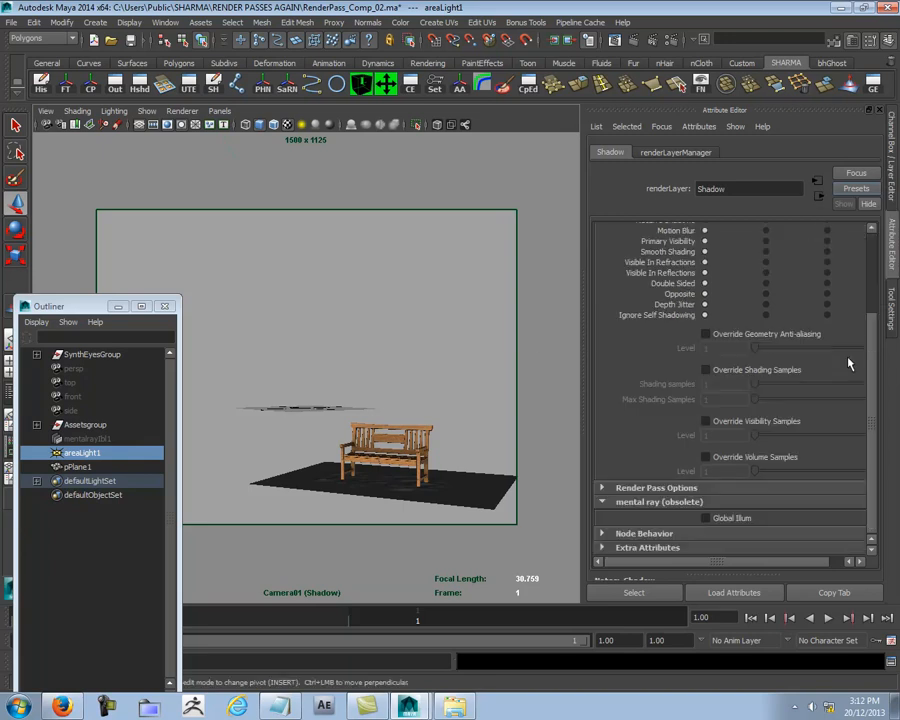
{"action": "left_click", "coordinate": [480, 451]}
{"action": "key", "text": "ctrl+a"}
Step: Turn off Casts Shadows, Motion Blur, Smooth Shading, Visible In Reflections and Visible In Refractions for the ground plane pPlane1 on the Shadow layer
{"action": "left_click", "coordinate": [548, 502]}
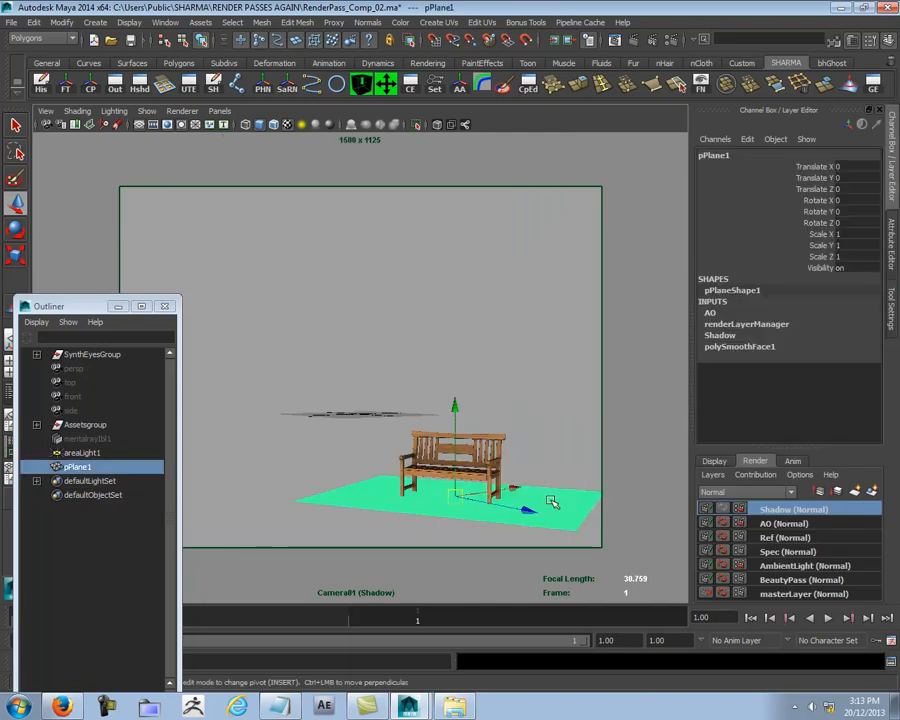
{"action": "key", "text": "ctrl+a"}
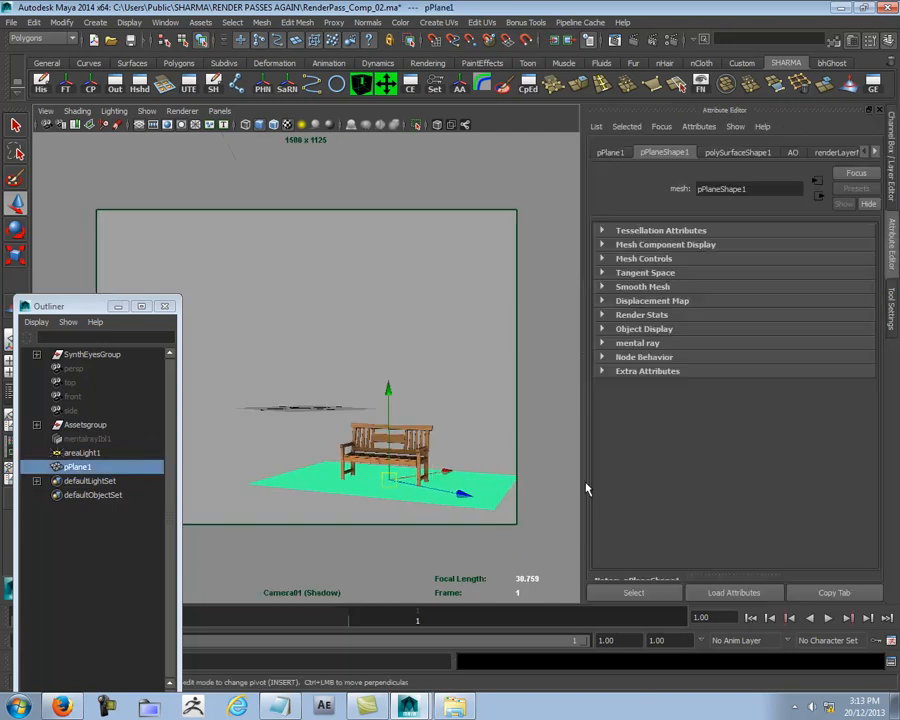
{"action": "left_click", "coordinate": [641, 314]}
{"action": "right_click", "coordinate": [740, 331]}
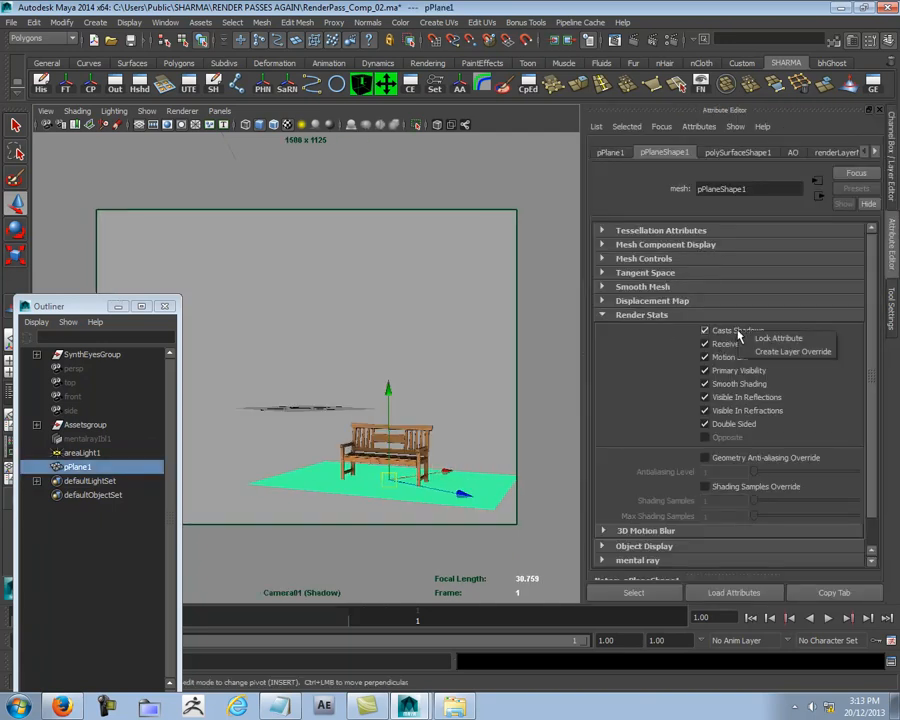
{"action": "left_click", "coordinate": [704, 331]}
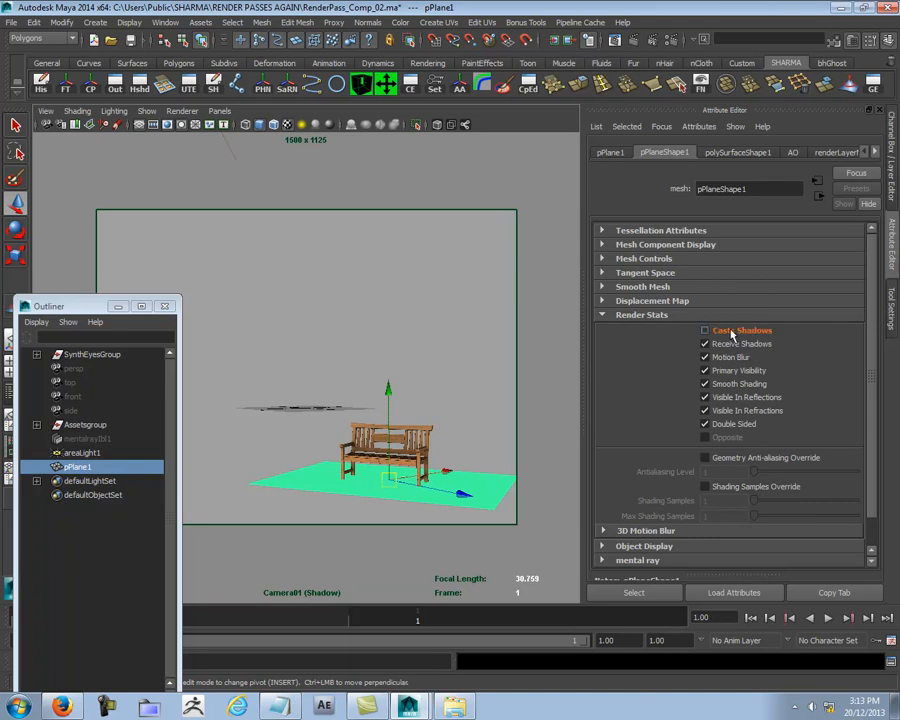
{"action": "right_click", "coordinate": [740, 332]}
{"action": "left_click", "coordinate": [655, 367]}
{"action": "left_click", "coordinate": [704, 357]}
{"action": "left_click", "coordinate": [704, 397]}
{"action": "left_click", "coordinate": [704, 410]}
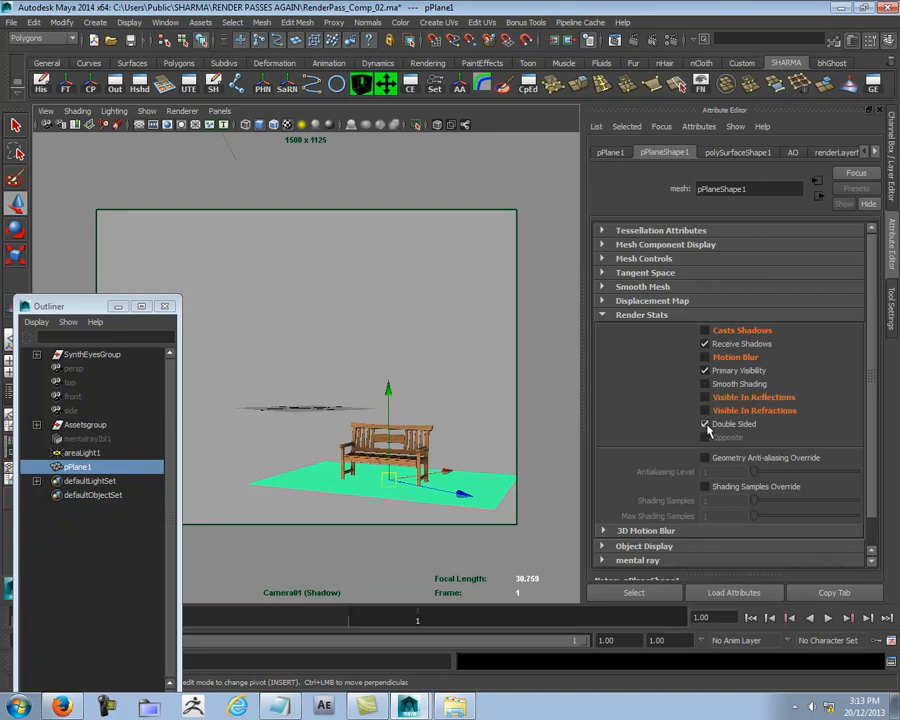
Step: Turn off Motion Blur, Smooth Shading, Visible In Reflections, Visible In Refractions and Double Sided in the bench's render stats
{"action": "left_click", "coordinate": [433, 452]}
{"action": "left_click", "coordinate": [429, 450]}
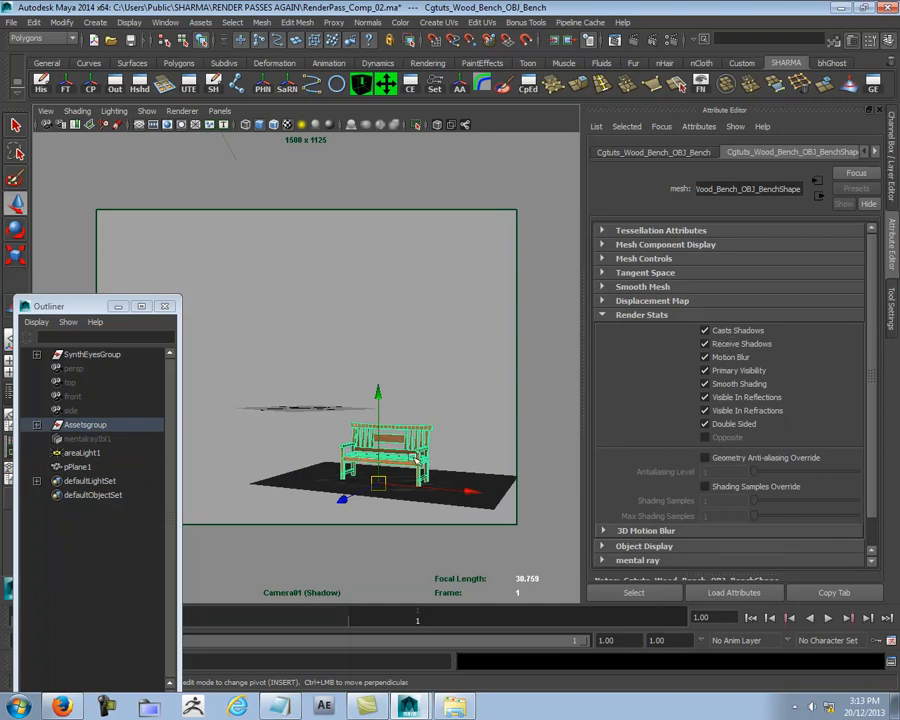
{"action": "left_click", "coordinate": [718, 357]}
{"action": "left_click", "coordinate": [731, 387]}
{"action": "left_click", "coordinate": [730, 398]}
{"action": "left_click", "coordinate": [730, 411]}
{"action": "left_click", "coordinate": [730, 423]}
{"action": "left_click", "coordinate": [460, 311]}
Step: Set the Shadow layer's renderer to mental ray, render the current frame, and minimize the Render View
{"action": "key", "text": "ctrl+a"}
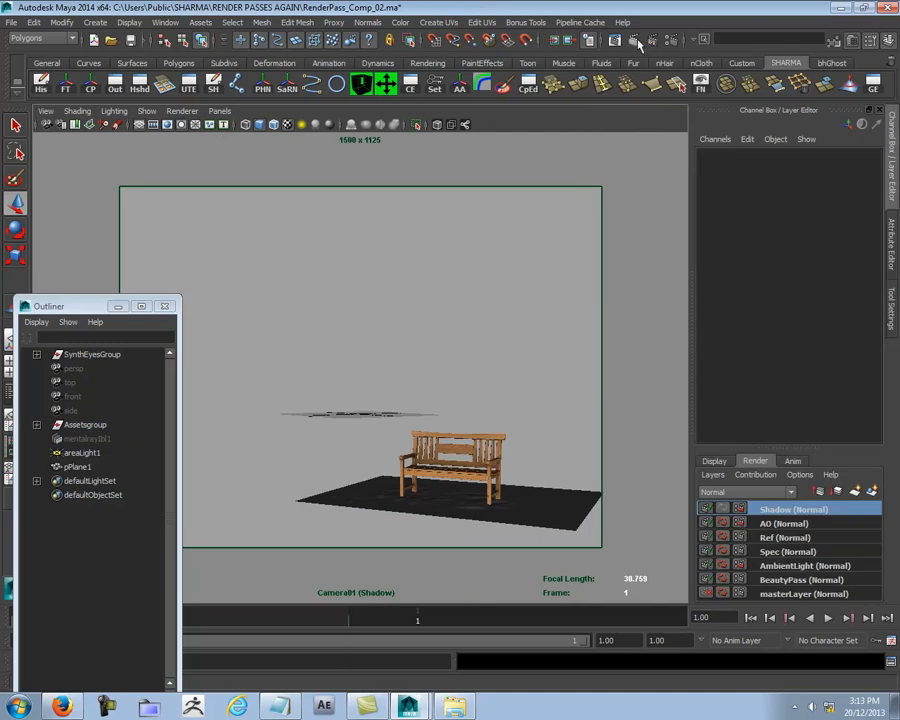
{"action": "left_click", "coordinate": [737, 510]}
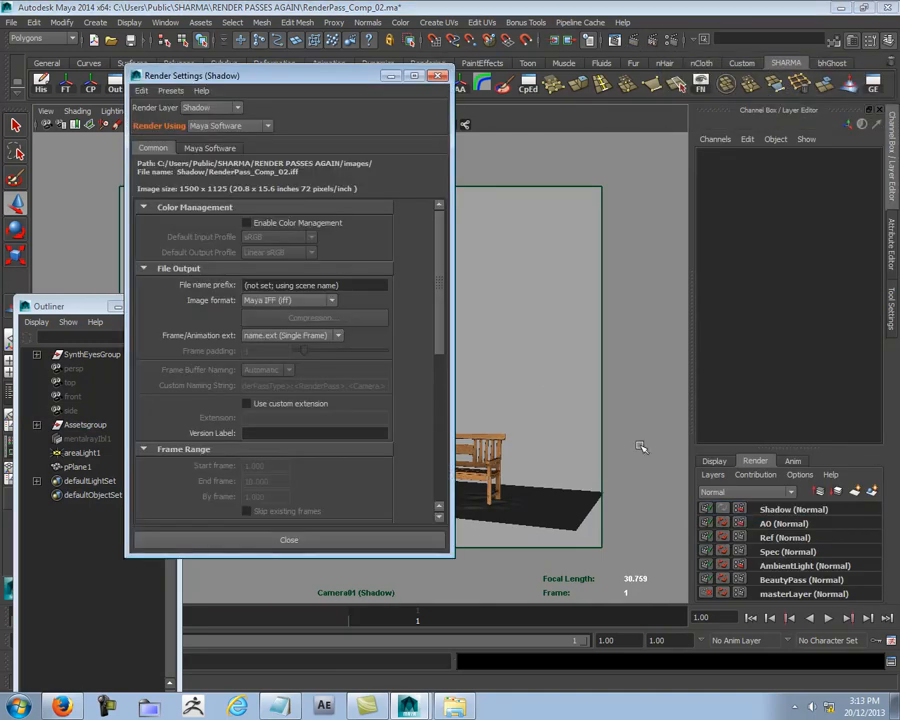
{"action": "left_click", "coordinate": [240, 126]}
{"action": "left_click", "coordinate": [212, 166]}
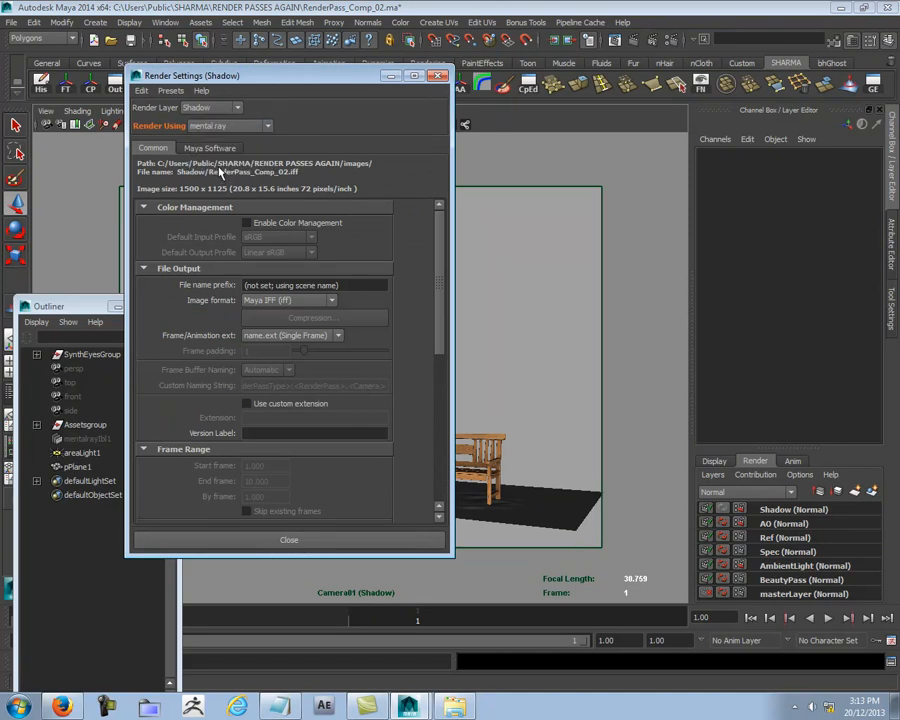
{"action": "left_click", "coordinate": [436, 78]}
{"action": "left_click", "coordinate": [630, 44]}
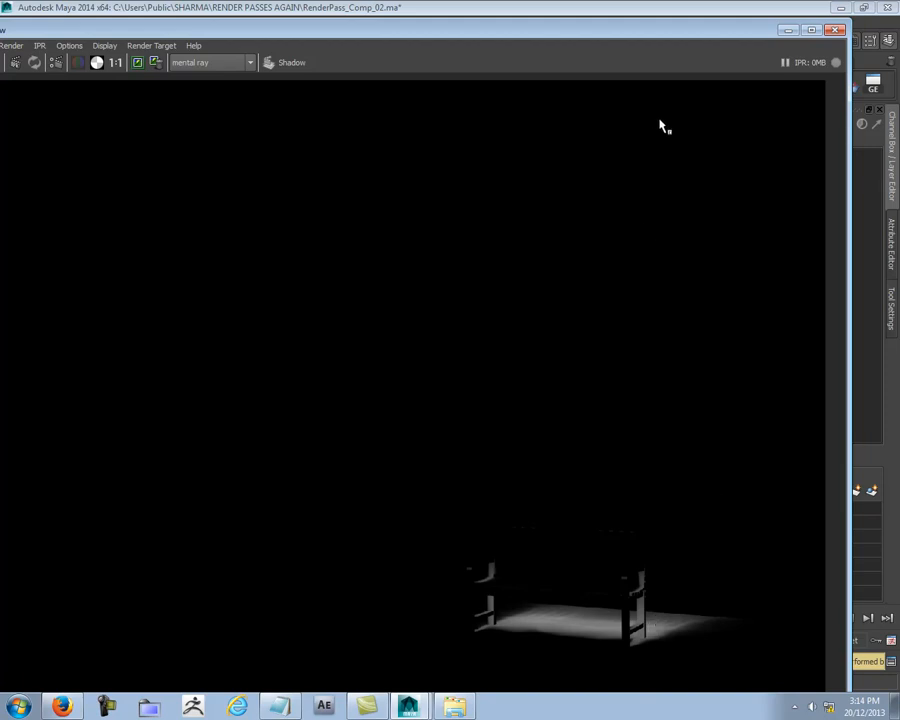
{"action": "left_click", "coordinate": [786, 31]}
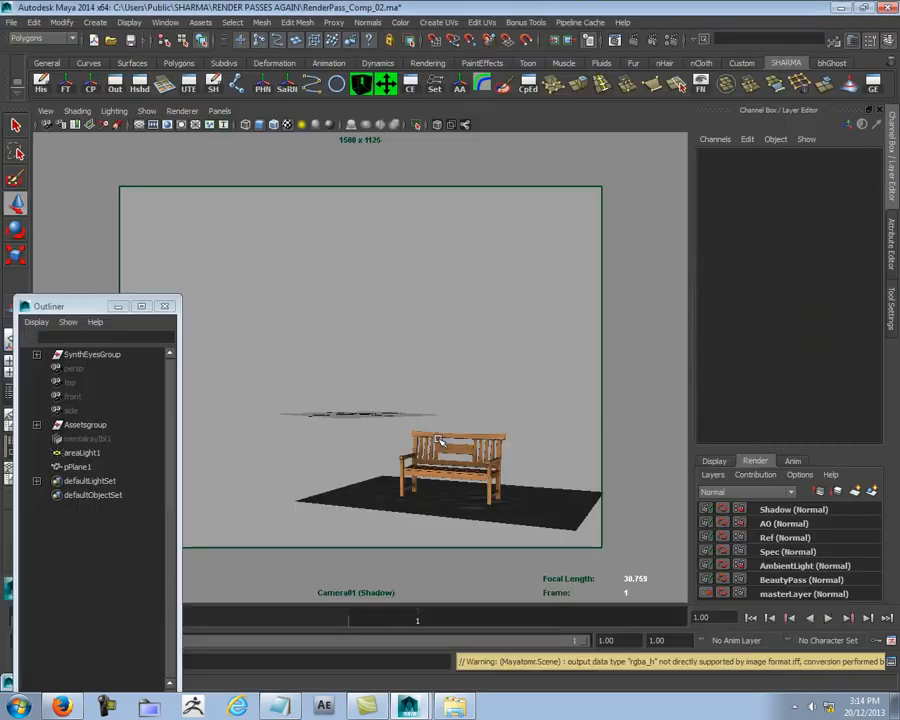
Step: Show the ground plane in the persp view and select its border edge loop in edge mode
{"action": "left_click", "coordinate": [553, 495]}
{"action": "key", "text": "space"}
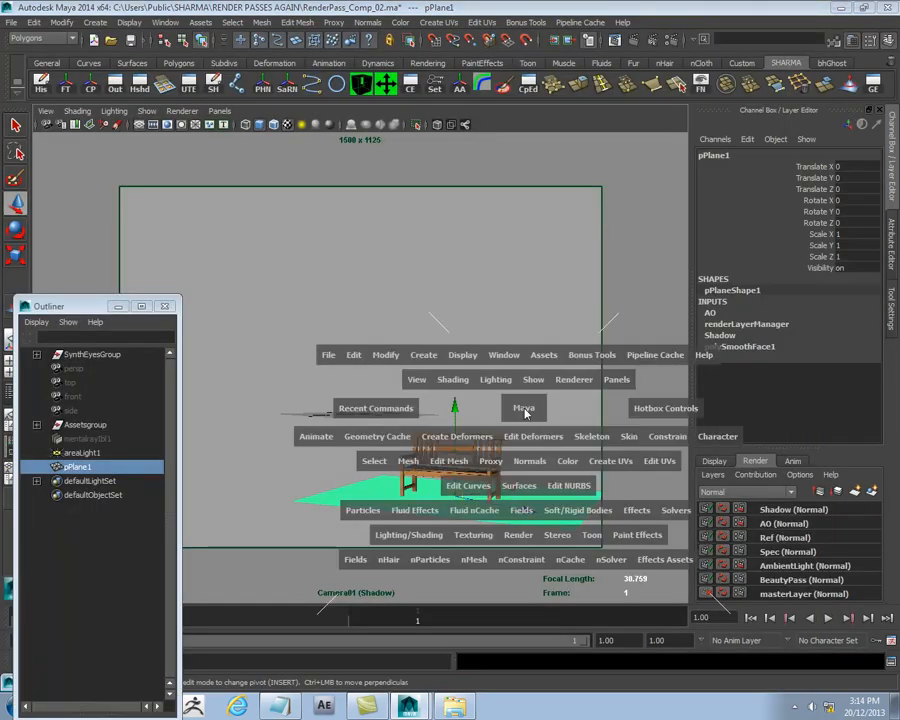
{"action": "left_click_drag", "start_coordinate": [524, 410], "coordinate": [507, 300]}
{"action": "right_click_drag", "start_coordinate": [551, 339], "coordinate": [502, 335], "text": "alt"}
{"action": "left_click_drag", "start_coordinate": [503, 336], "coordinate": [374, 386], "text": "alt"}
{"action": "right_click_drag", "start_coordinate": [374, 386], "coordinate": [570, 355], "text": "alt"}
{"action": "right_click_drag", "start_coordinate": [482, 342], "coordinate": [484, 311]}
{"action": "middle_click_drag", "start_coordinate": [543, 290], "coordinate": [424, 226], "text": "alt"}
{"action": "right_click_drag", "start_coordinate": [424, 226], "coordinate": [536, 310], "text": "alt"}
{"action": "middle_click_drag", "start_coordinate": [372, 296], "coordinate": [470, 292], "text": "alt"}
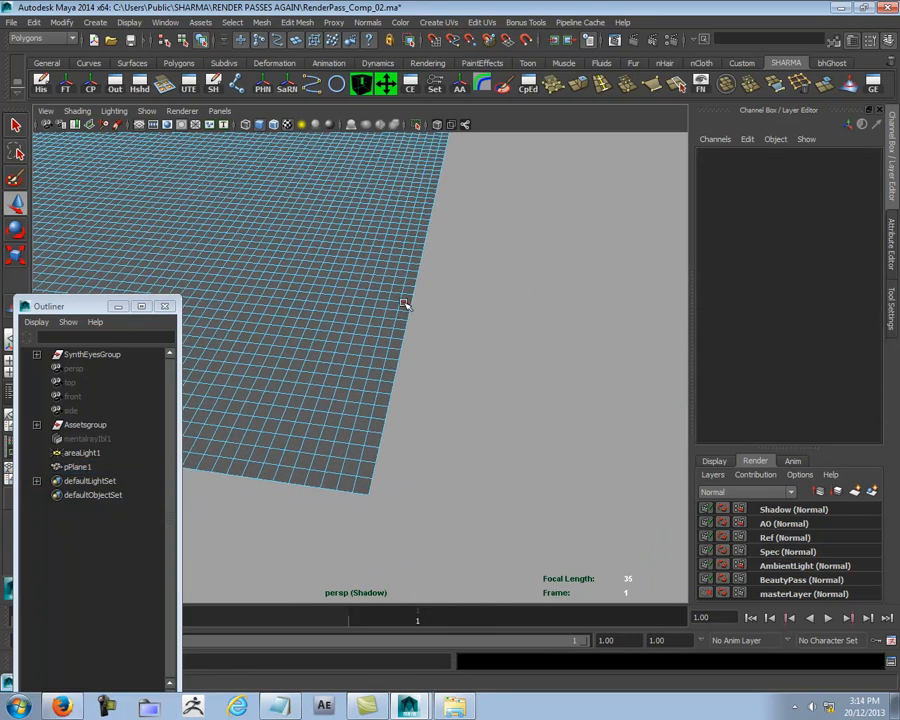
{"action": "left_click", "coordinate": [412, 298]}
{"action": "double_click", "coordinate": [412, 298]}
{"action": "right_click_drag", "start_coordinate": [412, 298], "coordinate": [351, 303], "text": "alt"}
{"action": "middle_click_drag", "start_coordinate": [375, 310], "coordinate": [595, 335], "text": "alt"}
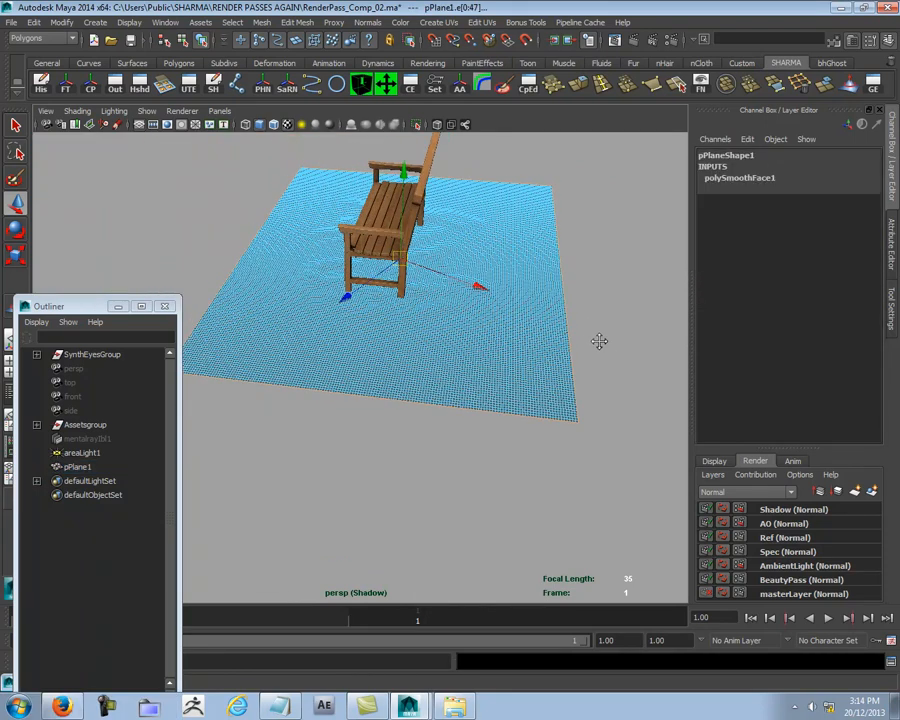
Step: Reduce the border selection to the edges along the single side of the ground plane behind the bench, working in wireframe
{"action": "right_click_drag", "start_coordinate": [595, 335], "coordinate": [514, 323], "text": "alt"}
{"action": "left_click_drag", "start_coordinate": [514, 323], "coordinate": [529, 307], "text": "alt"}
{"action": "key", "text": "4"}
{"action": "left_click_drag", "start_coordinate": [187, 174], "coordinate": [466, 390]}
{"action": "middle_click_drag", "start_coordinate": [518, 398], "coordinate": [412, 400], "text": "alt"}
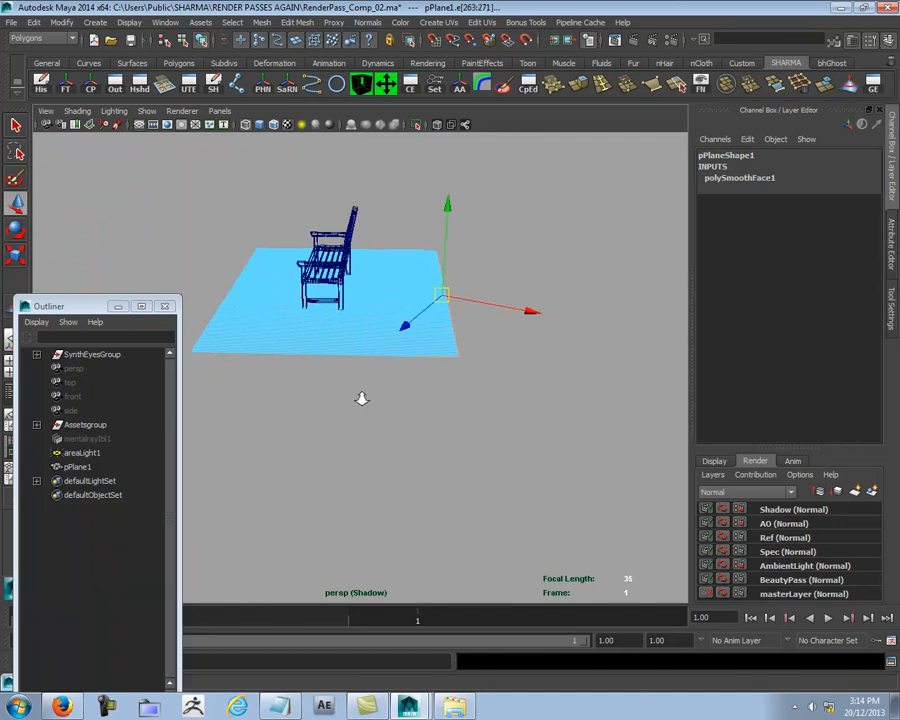
{"action": "right_click_drag", "start_coordinate": [412, 400], "coordinate": [538, 385], "text": "alt"}
{"action": "left_click_drag", "start_coordinate": [538, 385], "coordinate": [541, 412], "text": "alt"}
{"action": "middle_click_drag", "start_coordinate": [515, 522], "coordinate": [382, 475], "text": "alt"}
{"action": "right_click_drag", "start_coordinate": [381, 474], "coordinate": [529, 499], "text": "alt"}
{"action": "left_click_drag", "start_coordinate": [257, 505], "coordinate": [503, 451]}
{"action": "middle_click_drag", "start_coordinate": [549, 271], "coordinate": [542, 437], "text": "alt"}
{"action": "left_click_drag", "start_coordinate": [543, 437], "coordinate": [742, 375], "text": "alt"}
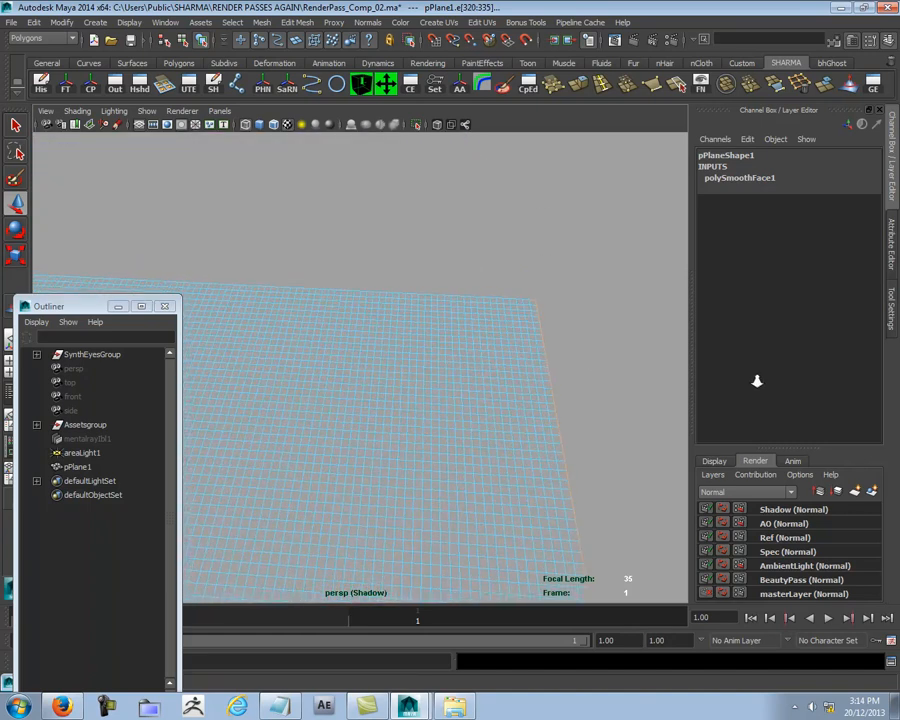
Step: Extrude the selected border edges outward in the top view to extend the ground plane behind the bench, and deselect them
{"action": "left_click_drag", "start_coordinate": [461, 243], "coordinate": [536, 320]}
{"action": "left_click_drag", "start_coordinate": [528, 318], "coordinate": [424, 304]}
{"action": "key", "text": "f"}
{"action": "key", "text": "space"}
{"action": "right_click_drag", "start_coordinate": [572, 336], "coordinate": [213, 319], "text": "alt"}
{"action": "middle_click_drag", "start_coordinate": [386, 498], "coordinate": [502, 348], "text": "alt"}
{"action": "right_click_drag", "start_coordinate": [205, 362], "coordinate": [640, 390], "text": "alt"}
{"action": "middle_click_drag", "start_coordinate": [532, 404], "coordinate": [412, 438], "text": "alt"}
{"action": "right_click_drag", "start_coordinate": [412, 438], "coordinate": [692, 399], "text": "alt"}
{"action": "middle_click_drag", "start_coordinate": [378, 342], "coordinate": [371, 369], "text": "alt"}
{"action": "right_click_drag", "start_coordinate": [371, 369], "coordinate": [456, 370], "text": "alt"}
{"action": "left_click_drag", "start_coordinate": [394, 362], "coordinate": [553, 285]}
{"action": "left_click", "coordinate": [591, 169]}
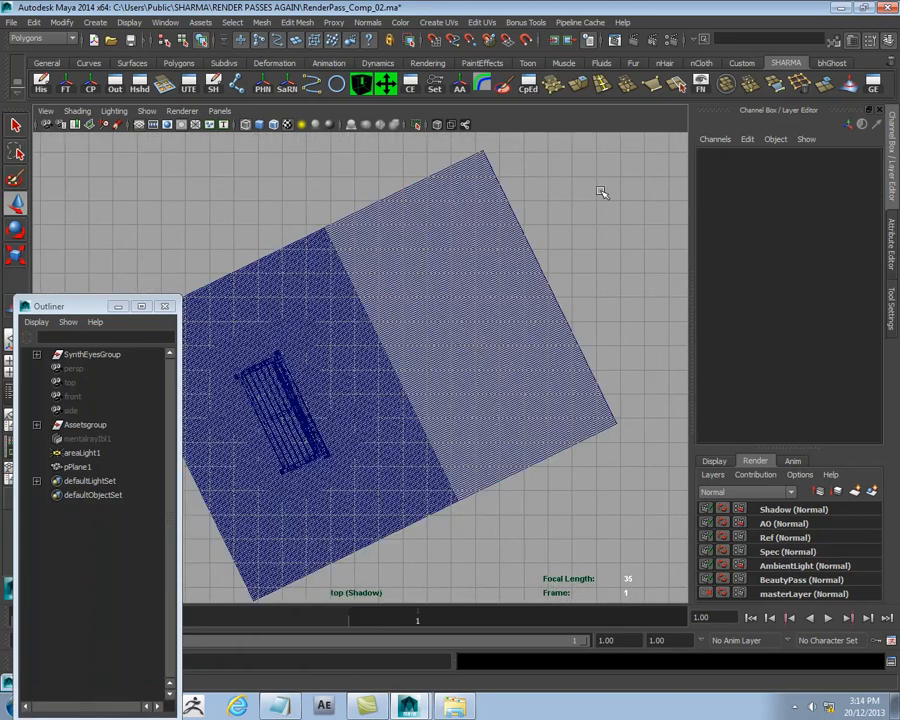
Step: Look through Camera01 again, re-render a region around the bench legs on the Shadow layer, and minimize the Render View
{"action": "left_click", "coordinate": [221, 112]}
{"action": "mouse_move", "coordinate": [240, 124]}
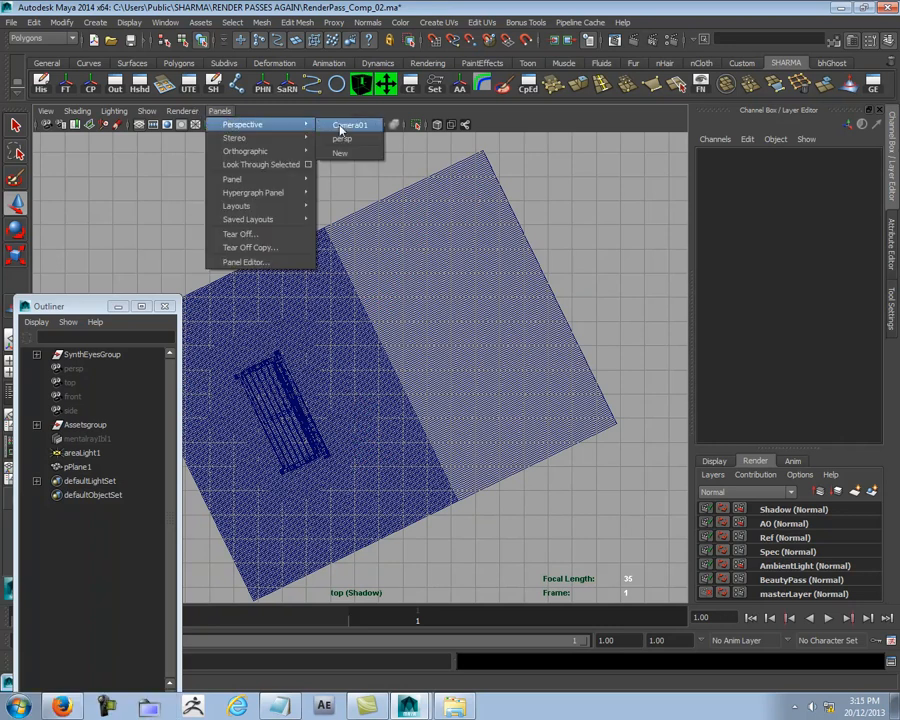
{"action": "left_click", "coordinate": [340, 128]}
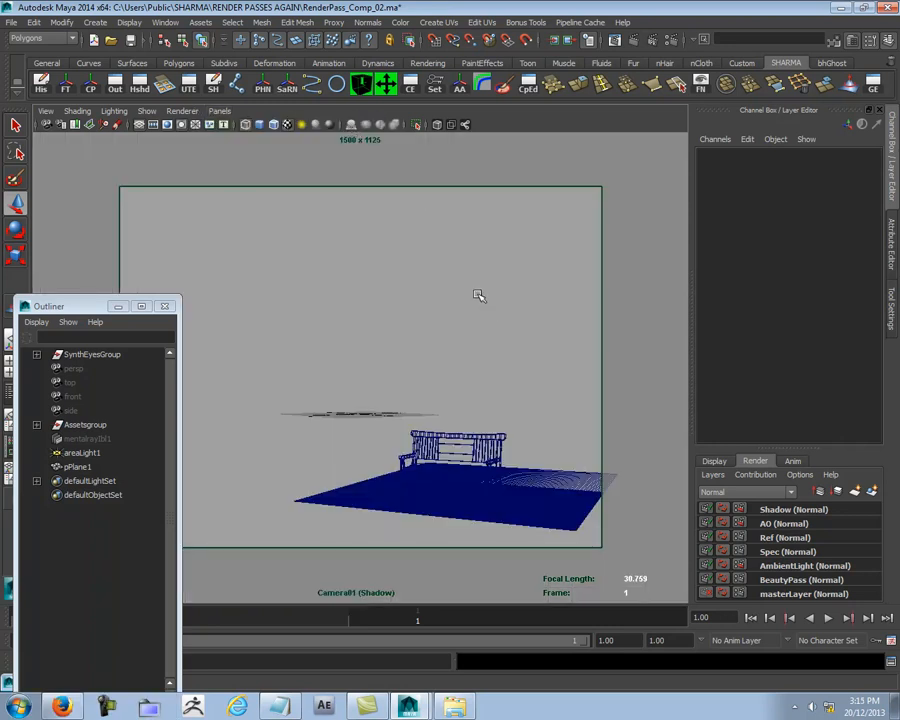
{"action": "left_click", "coordinate": [612, 40]}
{"action": "left_click_drag", "start_coordinate": [469, 555], "coordinate": [766, 628]}
{"action": "right_click", "coordinate": [643, 613]}
{"action": "mouse_move", "coordinate": [676, 626]}
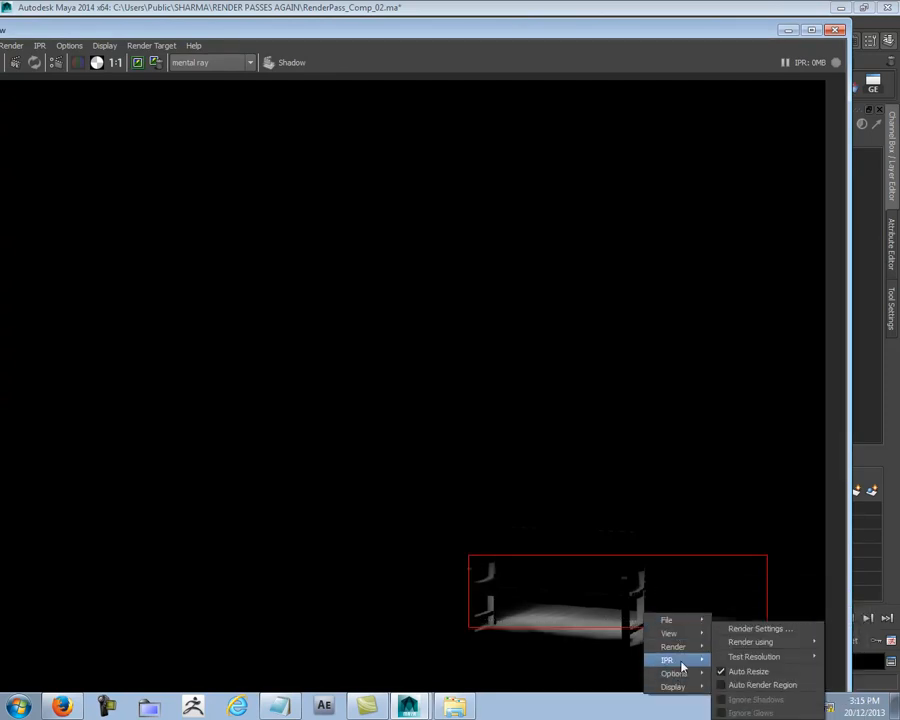
{"action": "left_click", "coordinate": [755, 657]}
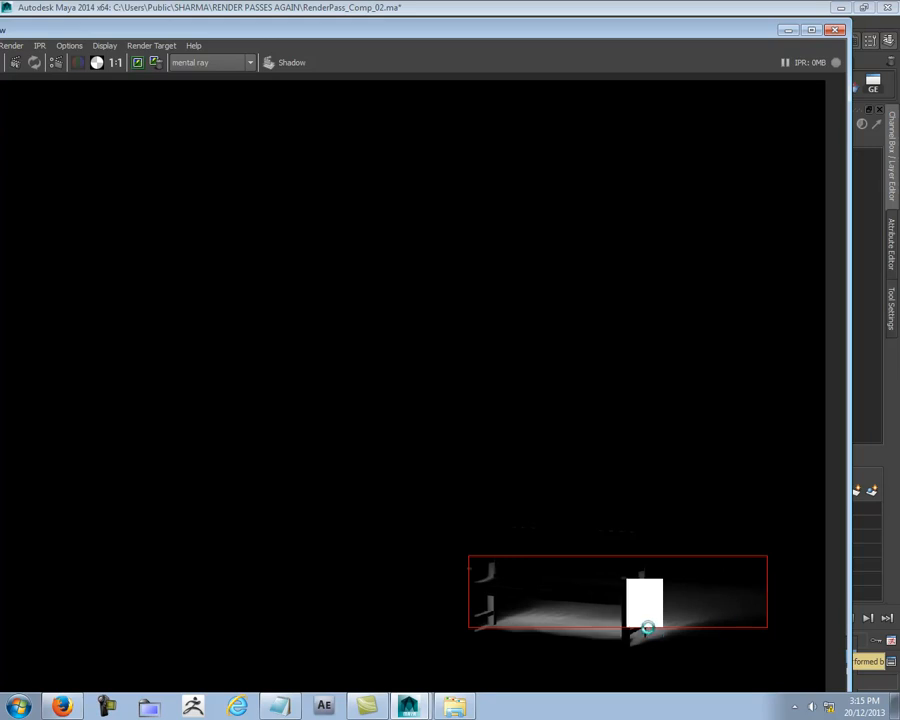
{"action": "left_click", "coordinate": [666, 587]}
{"action": "left_click", "coordinate": [788, 30]}
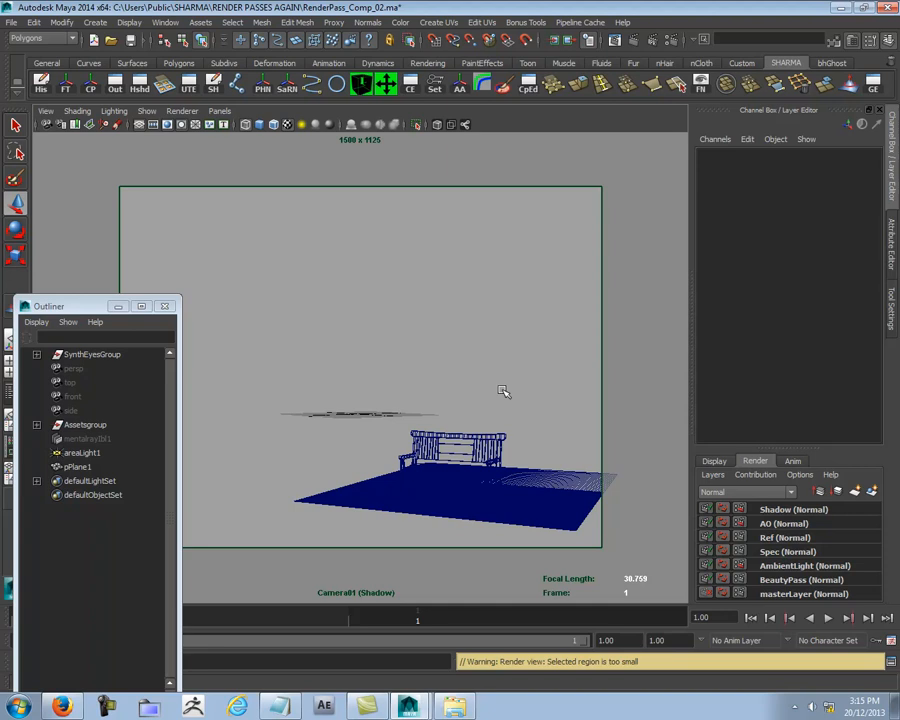
Step: Return to the persp view and select areaLight1 above the ground plane
{"action": "key", "text": "space"}
{"action": "left_click_drag", "start_coordinate": [503, 395], "coordinate": [506, 307]}
{"action": "right_click_drag", "start_coordinate": [536, 349], "coordinate": [416, 358], "text": "alt"}
{"action": "middle_click_drag", "start_coordinate": [416, 358], "coordinate": [442, 448], "text": "alt"}
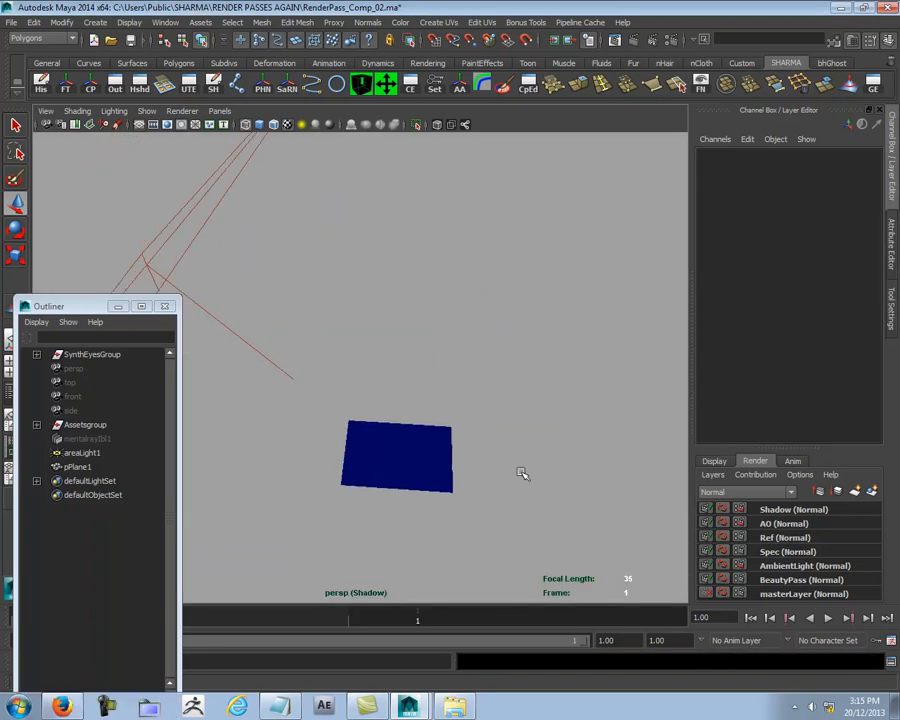
{"action": "right_click_drag", "start_coordinate": [442, 448], "coordinate": [335, 365], "text": "alt"}
{"action": "left_click_drag", "start_coordinate": [335, 365], "coordinate": [306, 344], "text": "alt"}
{"action": "left_click", "coordinate": [306, 344]}
{"action": "left_click_drag", "start_coordinate": [291, 388], "coordinate": [430, 362], "text": "alt"}
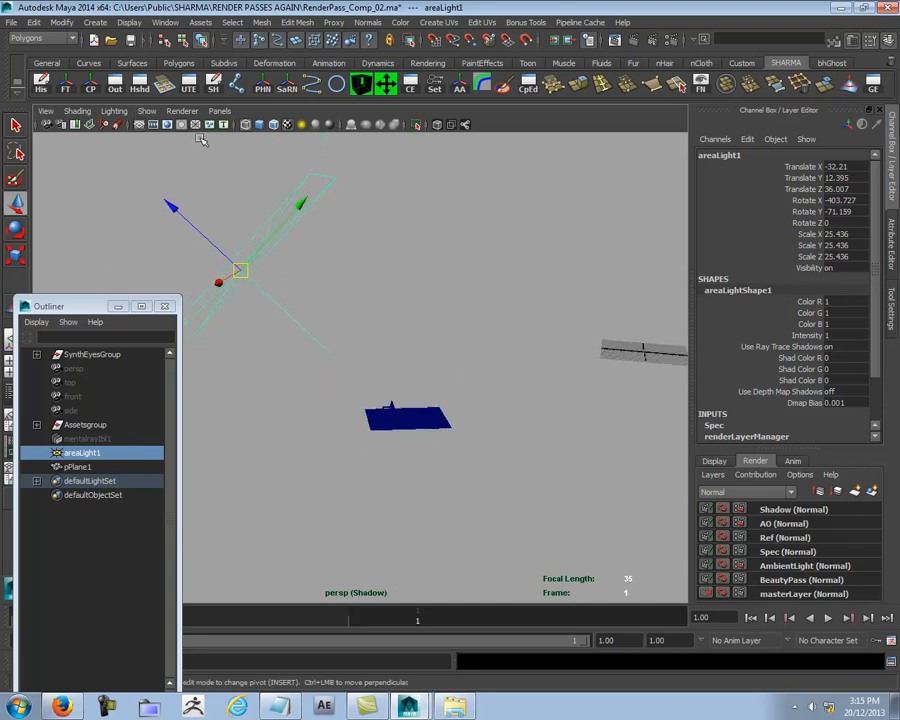
Step: Look through areaLight1 in shaded display and reposition it to about X -33.4, Y 35.1, Z 35.6, aiming more steeply down at the bench
{"action": "left_click", "coordinate": [182, 111]}
{"action": "mouse_move", "coordinate": [220, 111]}
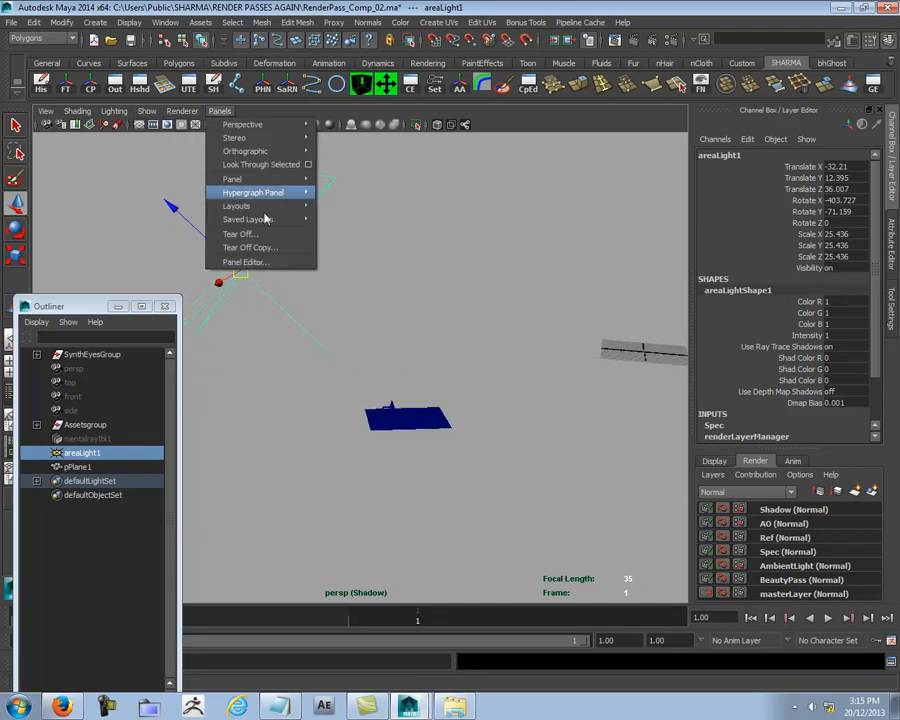
{"action": "left_click", "coordinate": [262, 164]}
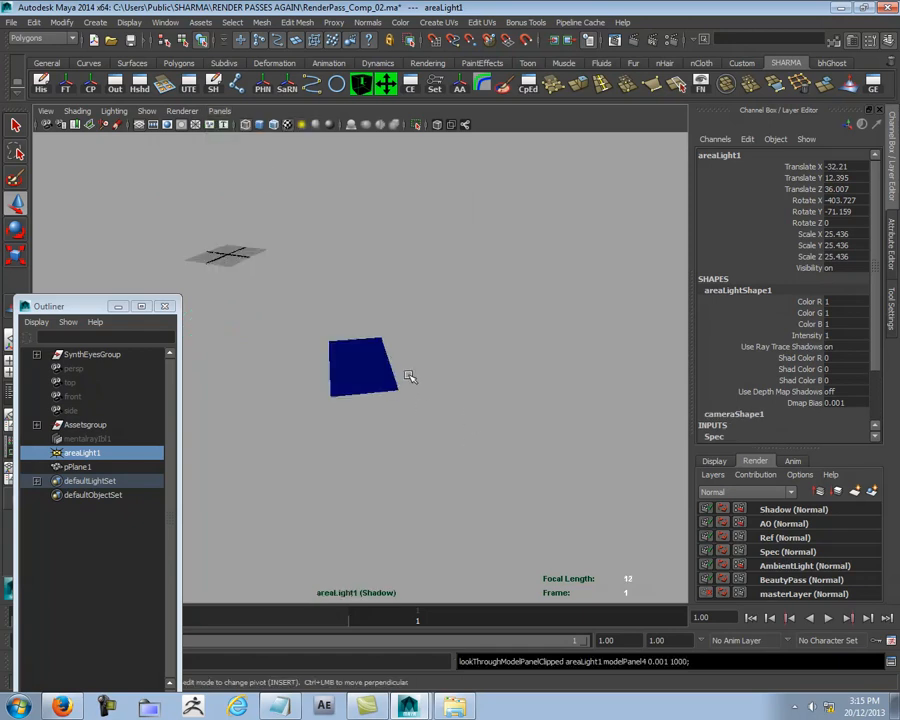
{"action": "key", "text": "5"}
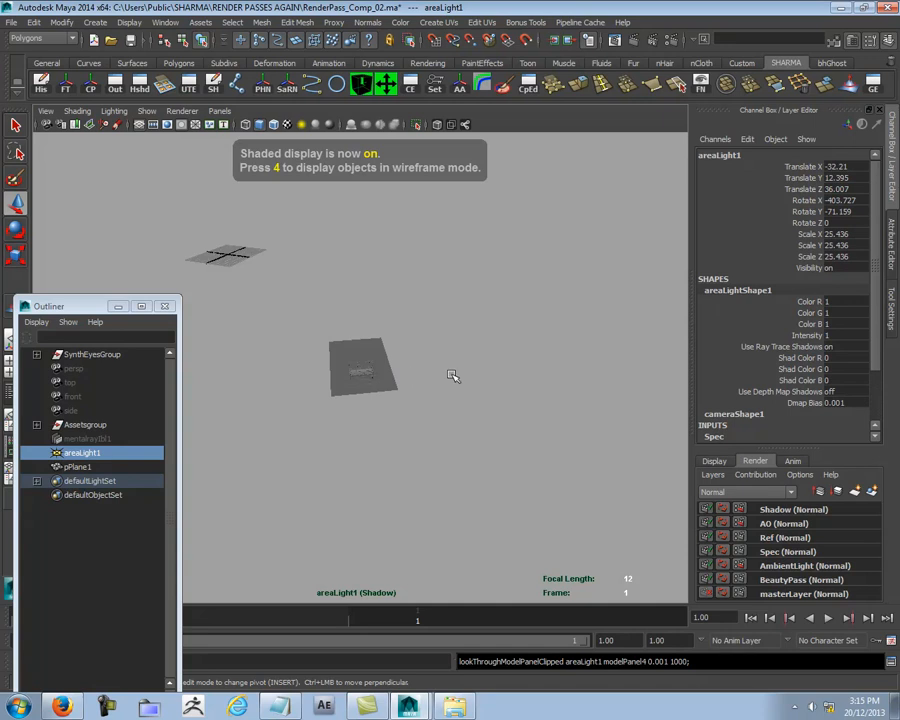
{"action": "mouse_move", "coordinate": [478, 368]}
{"action": "left_mouse_down", "text": "alt"}
{"action": "mouse_move", "coordinate": [331, 341]}
{"action": "mouse_move", "coordinate": [378, 372]}
{"action": "mouse_move", "coordinate": [366, 375]}
{"action": "left_mouse_up", "text": "alt"}
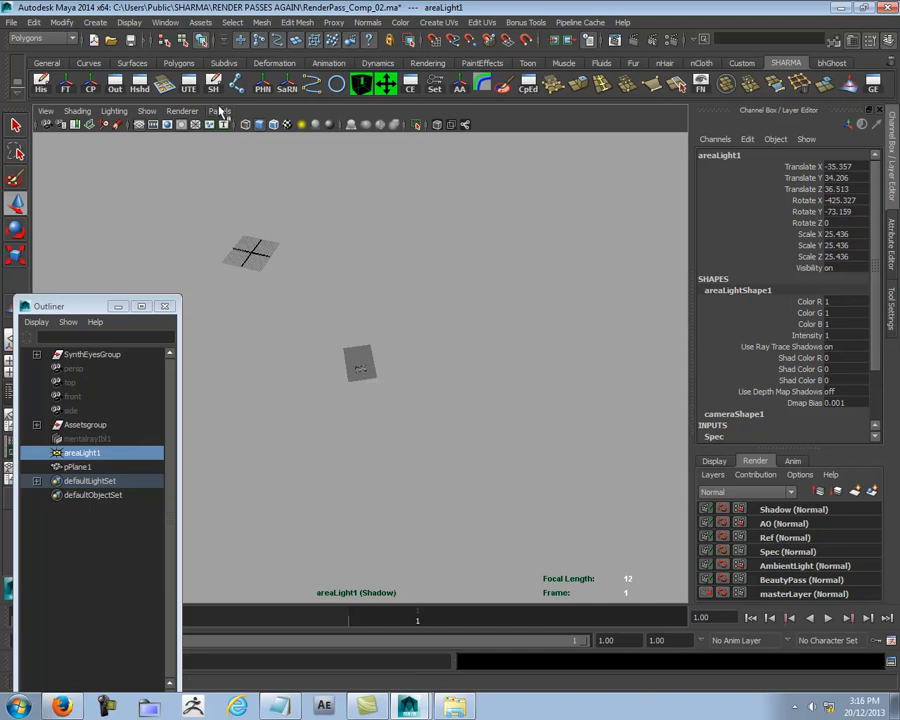
{"action": "left_click_drag", "start_coordinate": [323, 221], "coordinate": [326, 222], "text": "alt"}
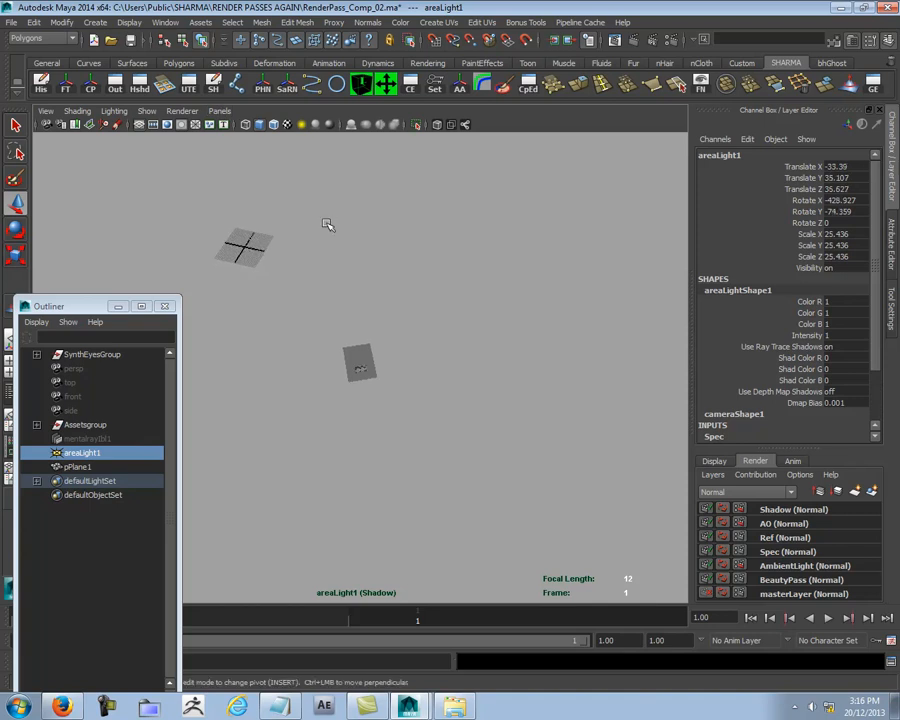
Step: Look through Camera01, render the current frame on the Shadow layer, and close the Render View after checking the result
{"action": "left_click", "coordinate": [219, 110]}
{"action": "left_click", "coordinate": [347, 127]}
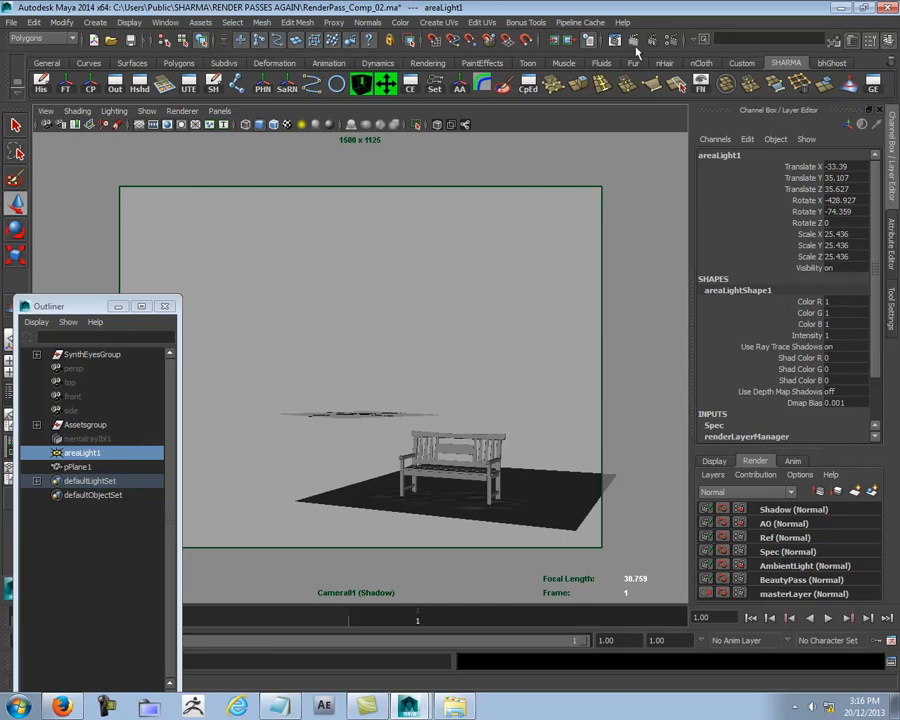
{"action": "left_click", "coordinate": [797, 510]}
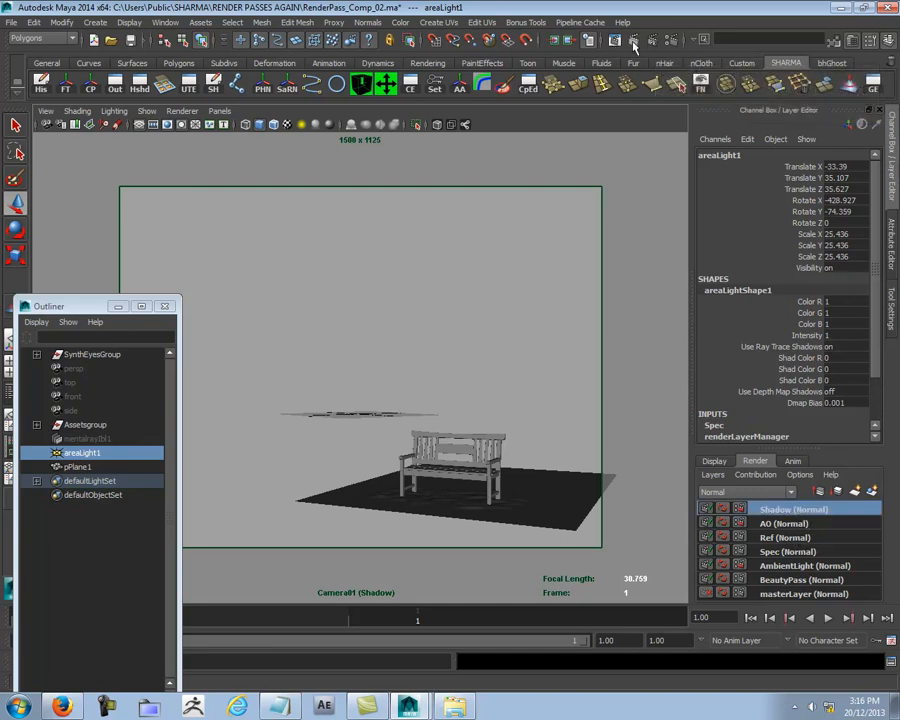
{"action": "left_click", "coordinate": [633, 41]}
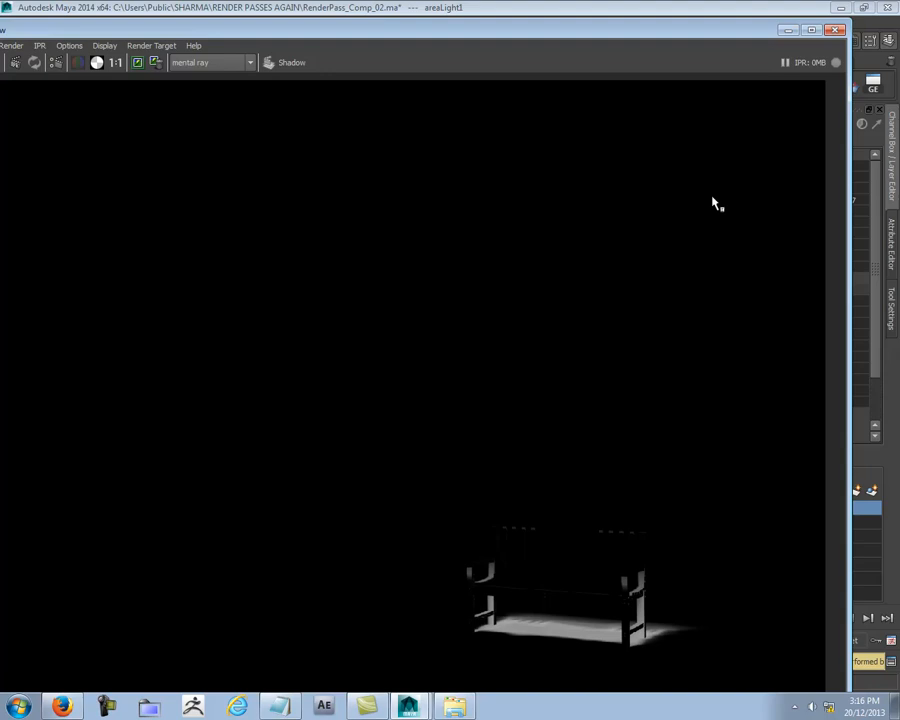
{"action": "left_click", "coordinate": [836, 31]}
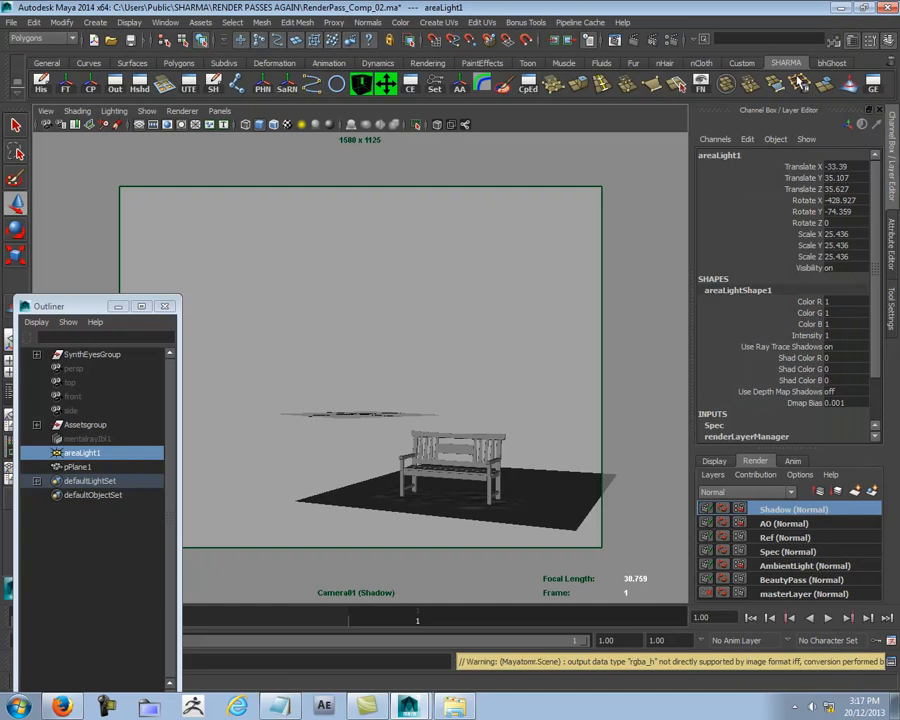
Step: Add Camera01 from SynthEyesGroup to the Shadow render layer, deselect it, and close the Outliner
{"action": "left_click", "coordinate": [462, 277]}
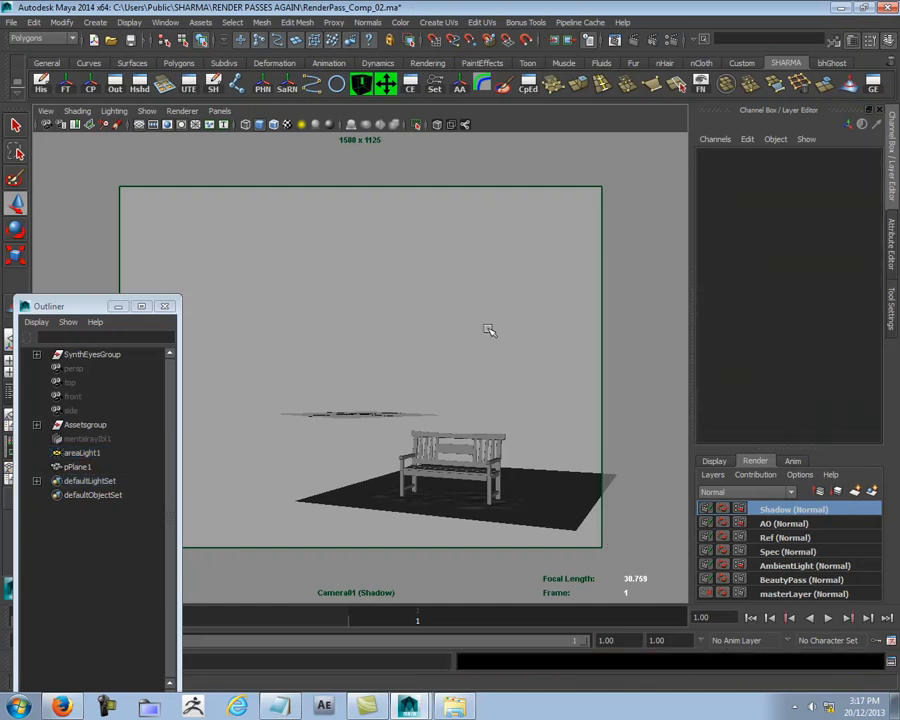
{"action": "left_click", "coordinate": [37, 354]}
{"action": "left_click", "coordinate": [90, 368]}
{"action": "right_click", "coordinate": [791, 513]}
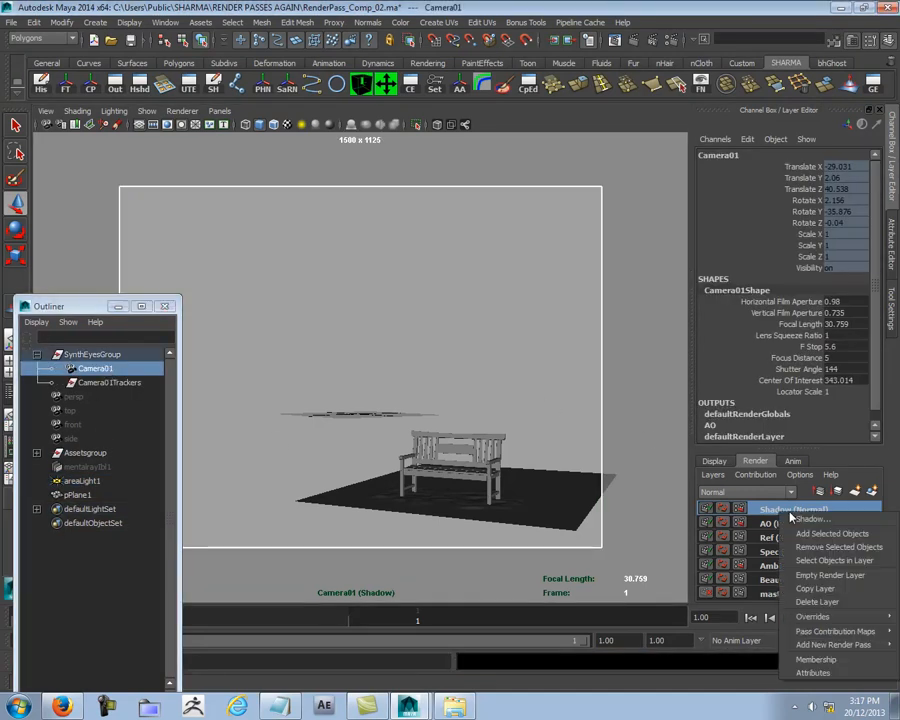
{"action": "left_click", "coordinate": [800, 534]}
{"action": "left_click", "coordinate": [637, 377]}
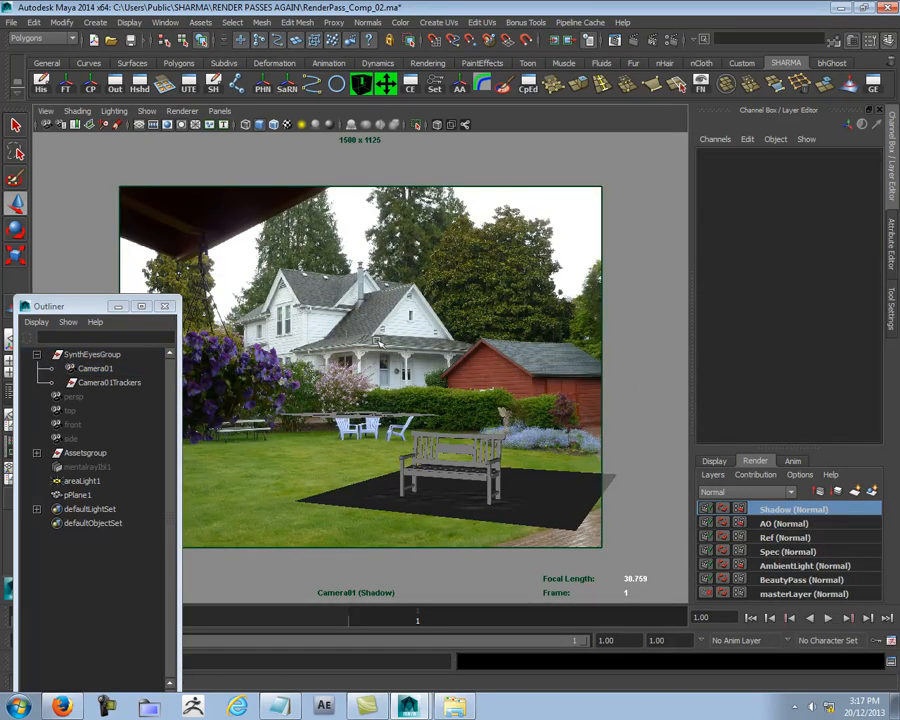
{"action": "left_click", "coordinate": [167, 307]}
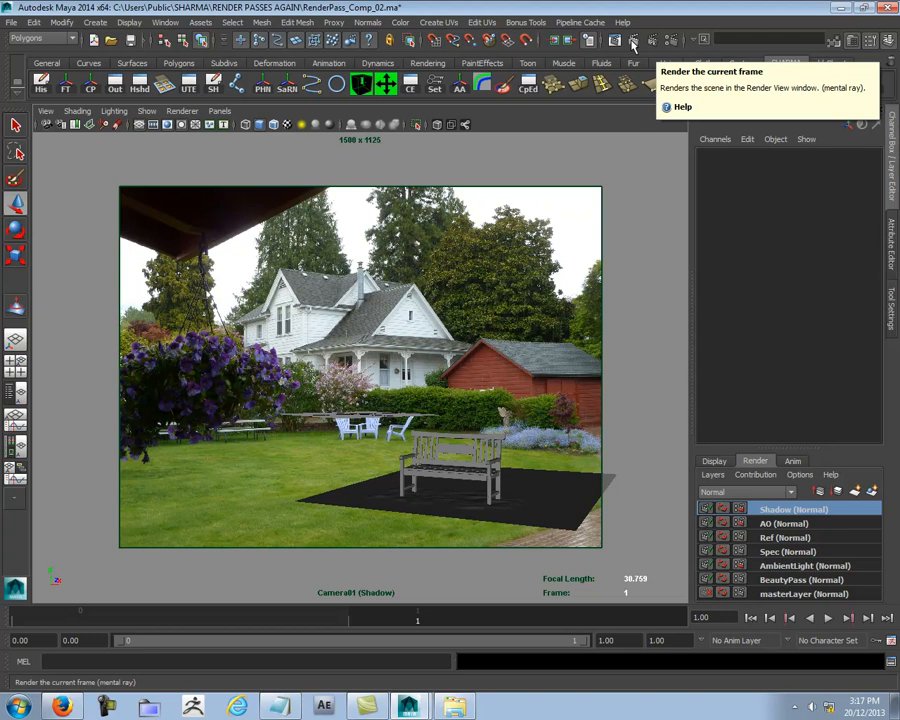
Step: Render the current frame of the Shadow layer and compare its alpha channel with the colour image before closing the Render View
{"action": "left_click", "coordinate": [632, 44]}
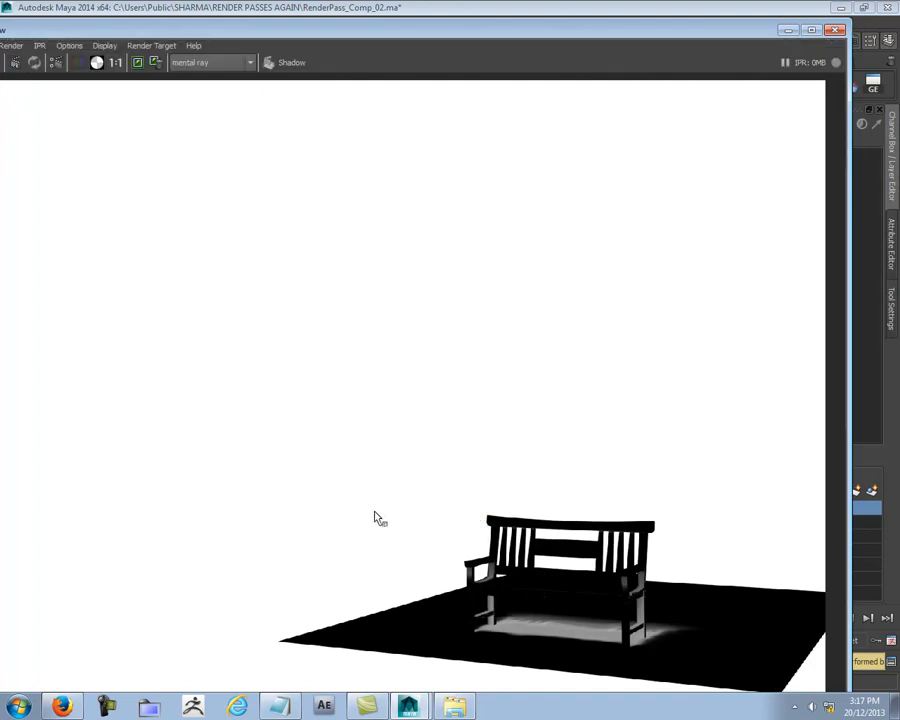
{"action": "left_click", "coordinate": [77, 63]}
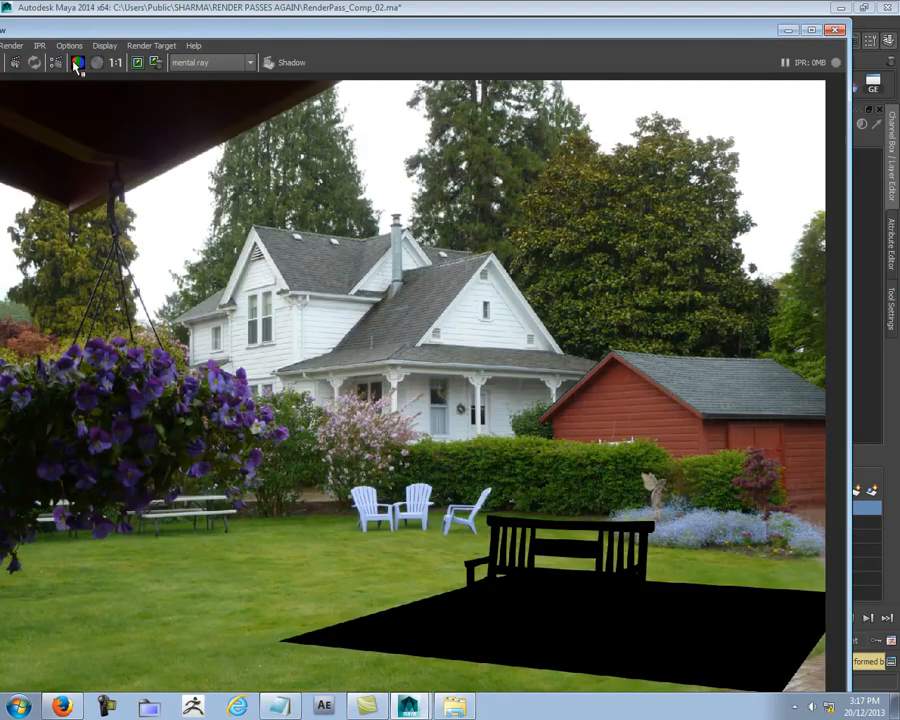
{"action": "left_click", "coordinate": [96, 63]}
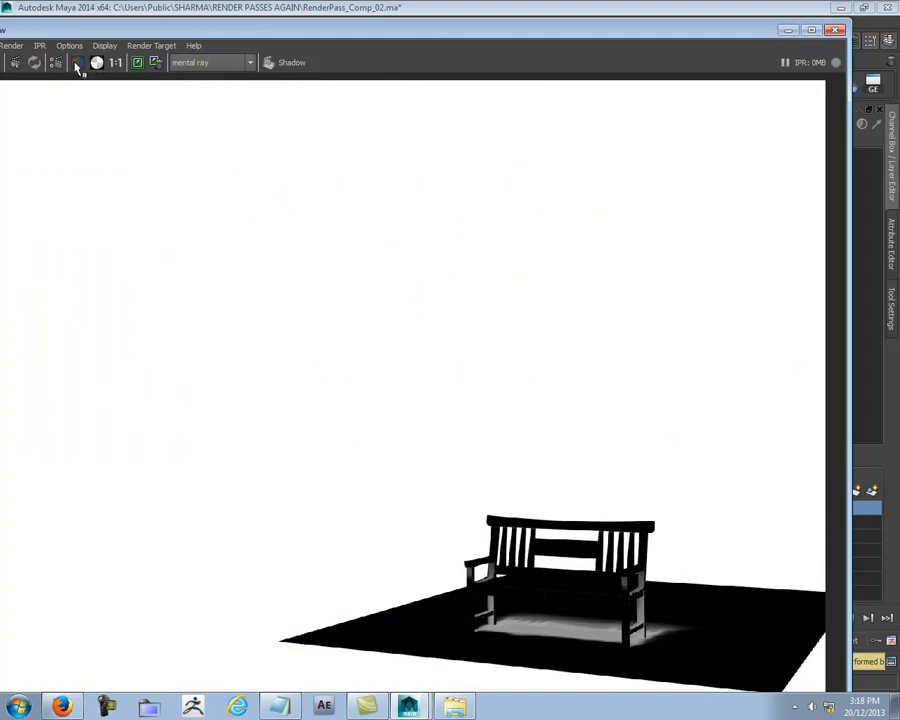
{"action": "left_click", "coordinate": [77, 63]}
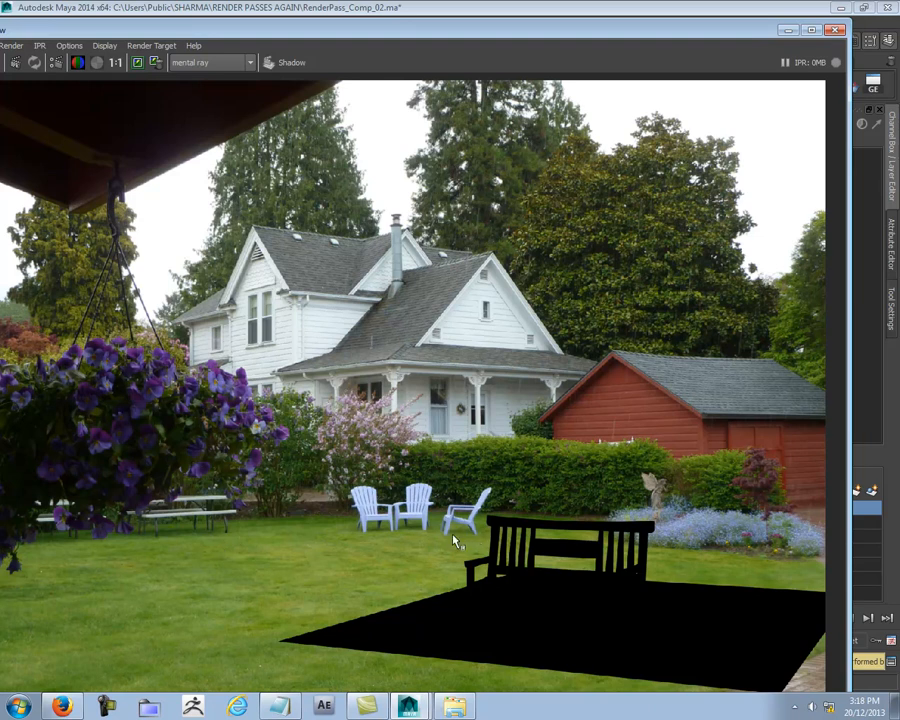
{"action": "left_click", "coordinate": [836, 29]}
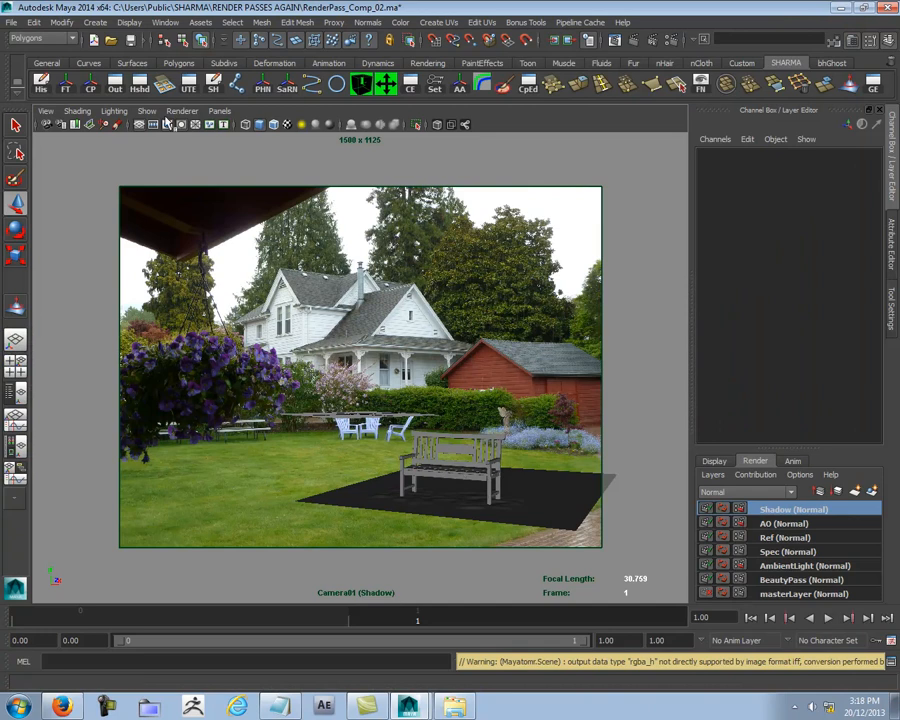
Step: Look through areaLight1 and orbit it to about X -30.6, Y 34.4, Z 40.1, still aiming steeply down at the bench
{"action": "left_click", "coordinate": [220, 112]}
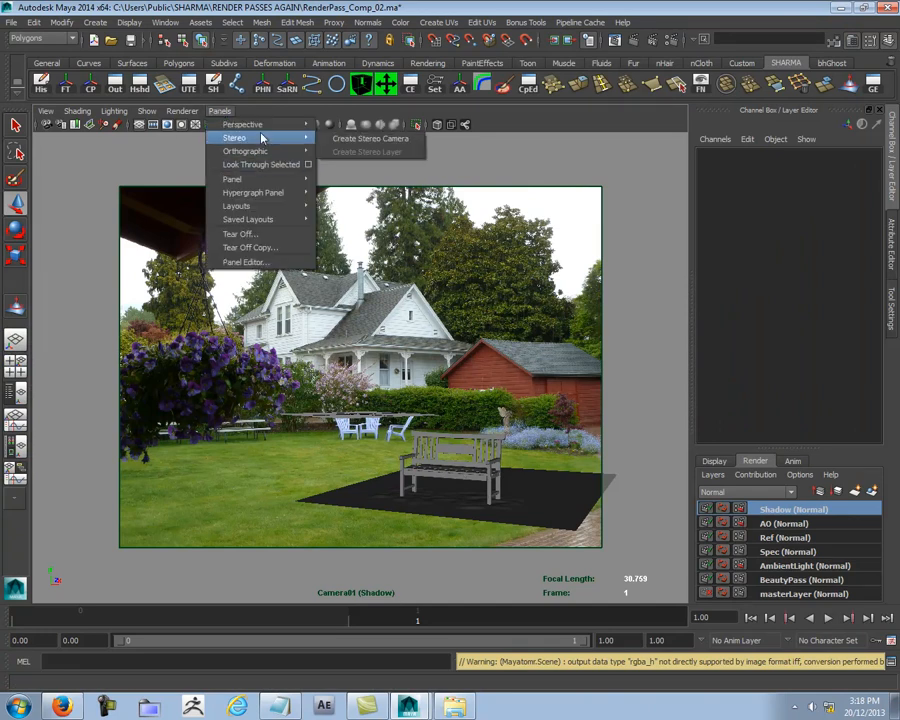
{"action": "mouse_move", "coordinate": [146, 111]}
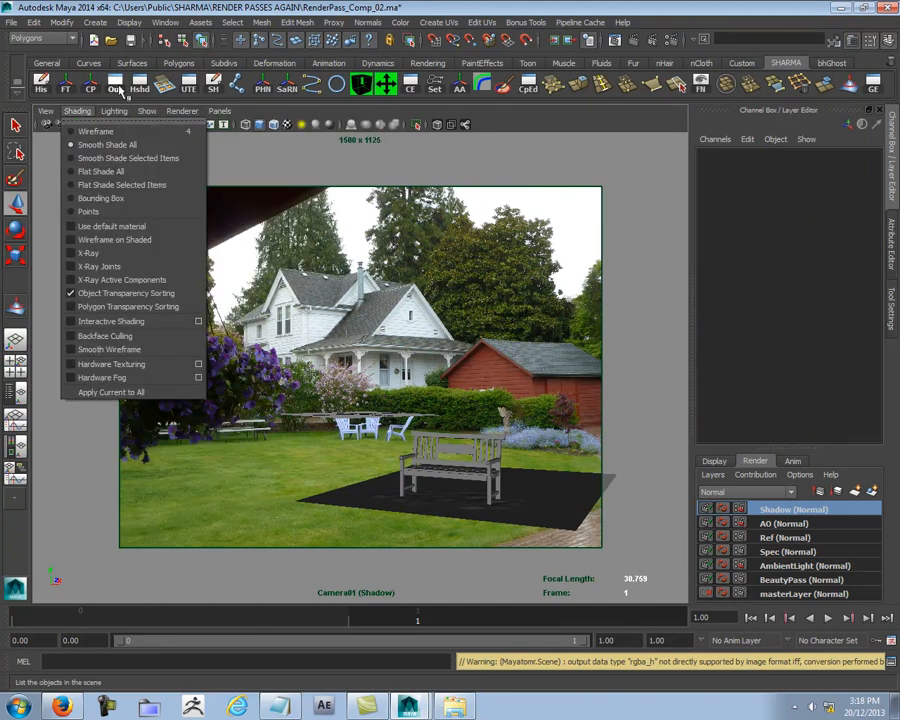
{"action": "left_click", "coordinate": [116, 87]}
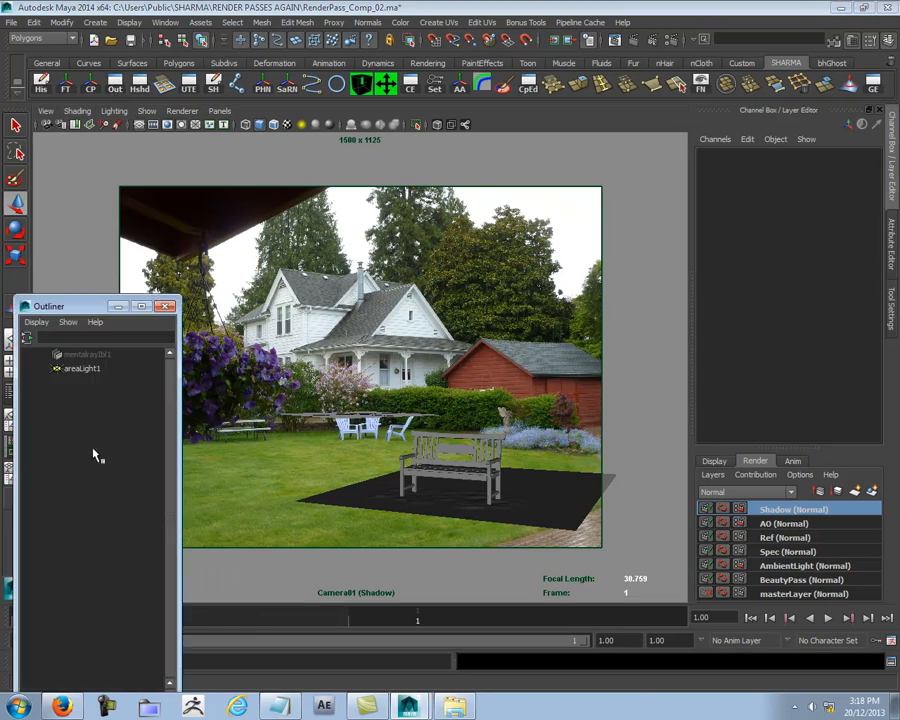
{"action": "left_click", "coordinate": [85, 368]}
{"action": "left_click", "coordinate": [219, 111]}
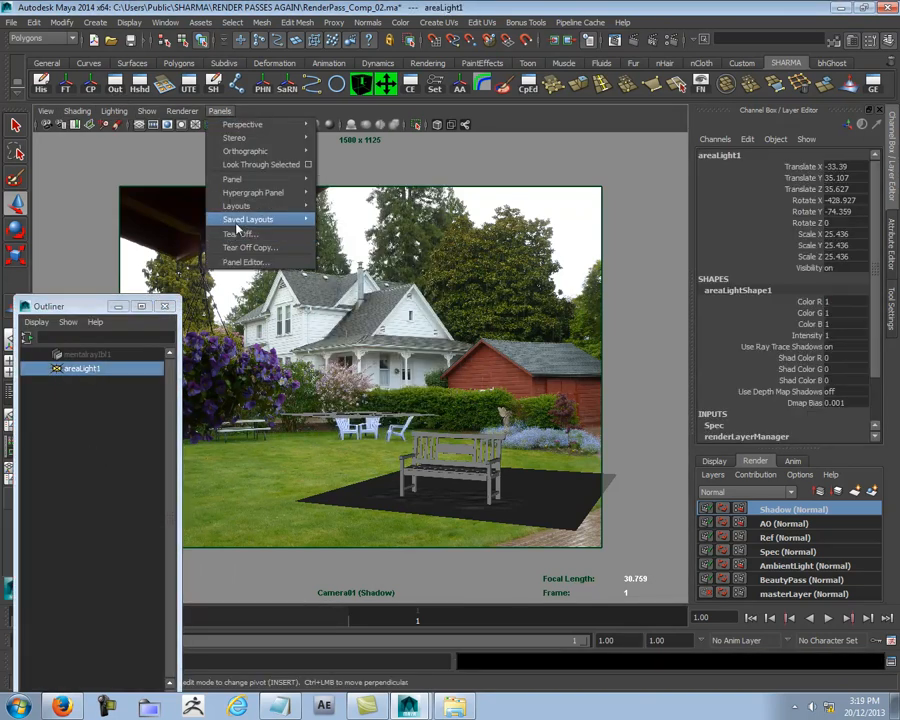
{"action": "left_click", "coordinate": [262, 164]}
{"action": "left_click_drag", "start_coordinate": [496, 394], "coordinate": [426, 398], "text": "alt"}
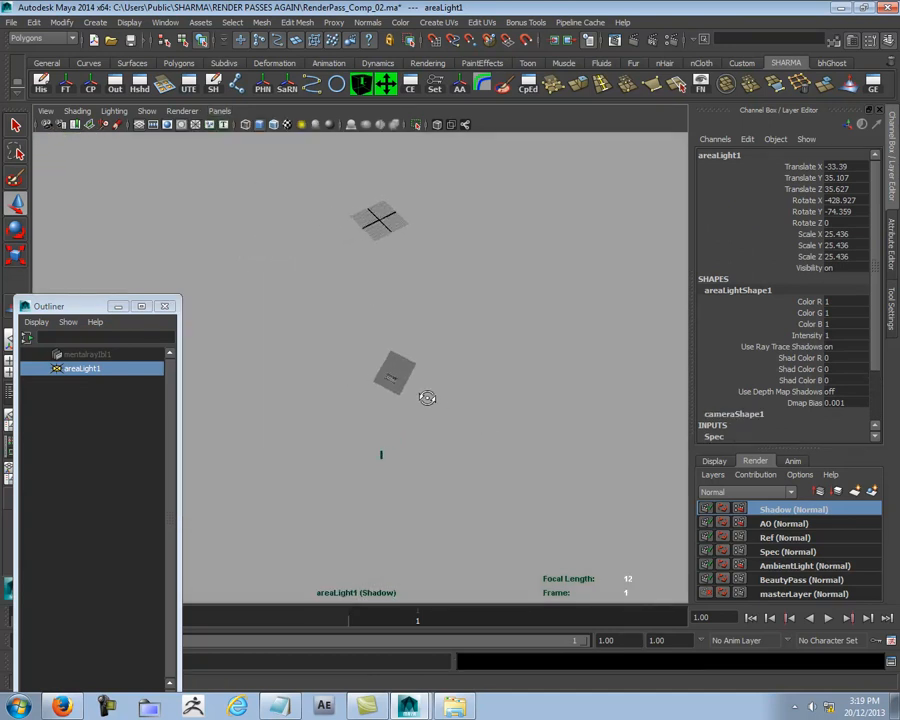
{"action": "middle_click_drag", "start_coordinate": [446, 409], "coordinate": [426, 392], "text": "alt"}
{"action": "mouse_move", "coordinate": [426, 392]}
{"action": "left_mouse_down", "text": "alt"}
{"action": "mouse_move", "coordinate": [412, 392]}
{"action": "mouse_move", "coordinate": [418, 407]}
{"action": "left_mouse_up", "text": "alt"}
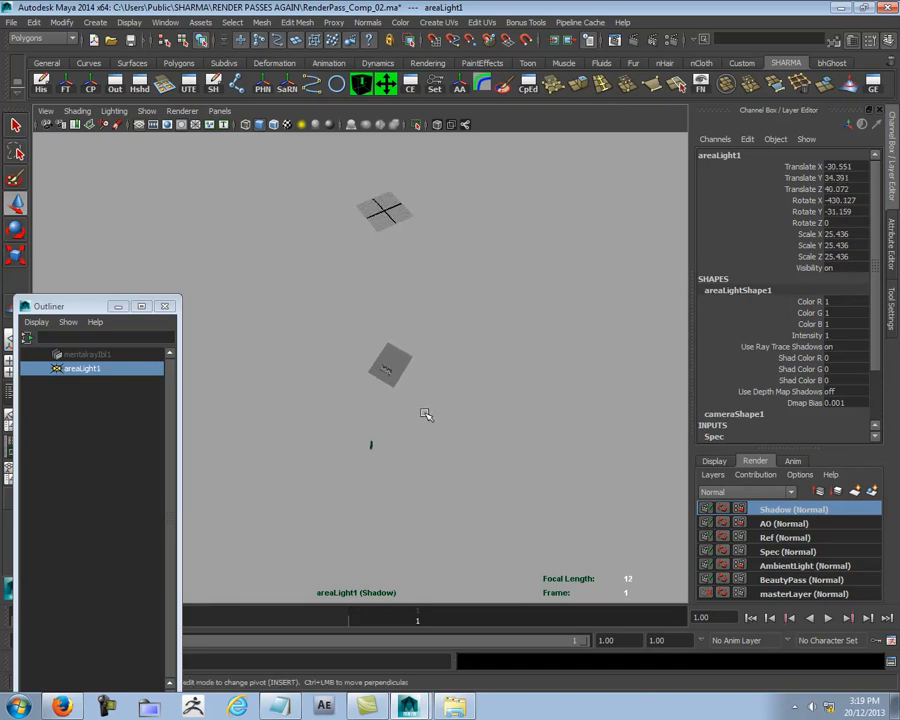
Step: Return the viewport to the Camera01 view and close the Outliner
{"action": "left_click", "coordinate": [219, 111]}
{"action": "mouse_move", "coordinate": [266, 126]}
{"action": "left_click", "coordinate": [340, 126]}
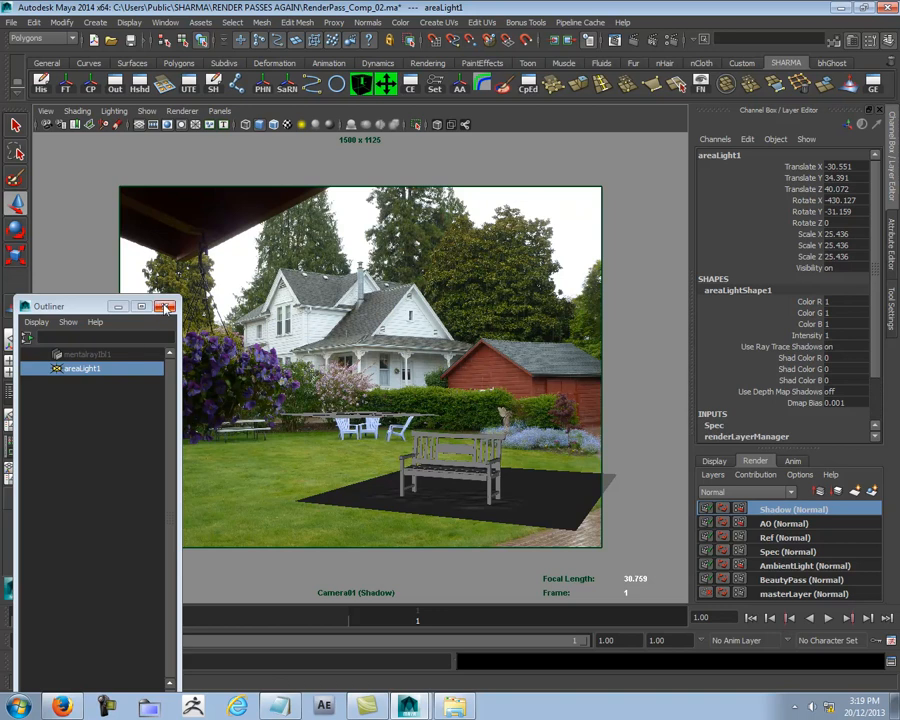
{"action": "left_click", "coordinate": [167, 308]}
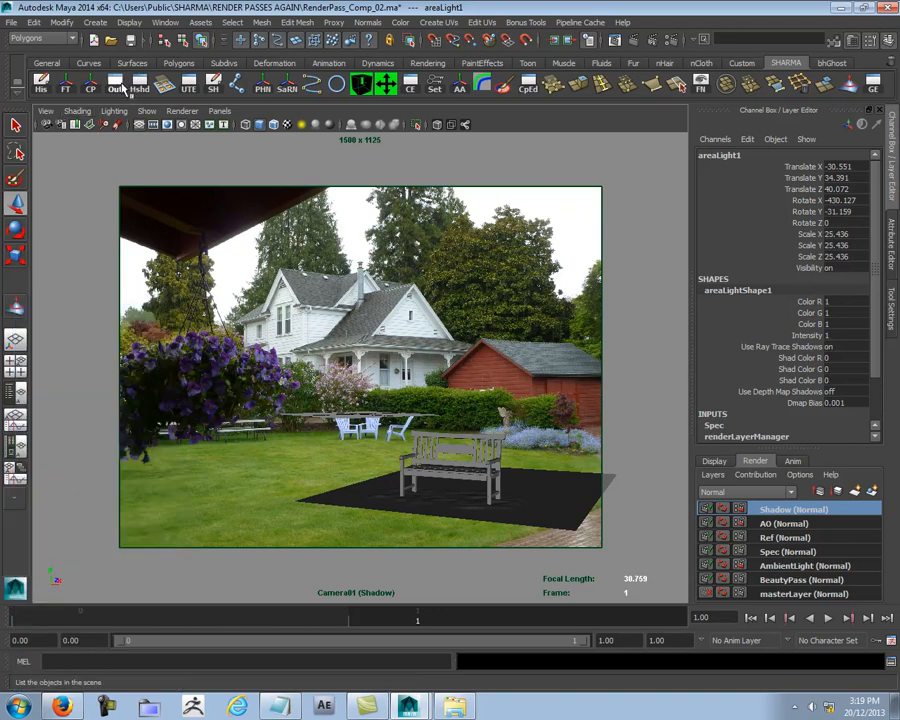
Step: Remove Camera01 from the Shadow render layer and refresh the view by switching to another layer and back
{"action": "left_click", "coordinate": [118, 88]}
{"action": "scroll", "coordinate": [85, 400], "scroll_direction": "up", "scroll_amount": 2}
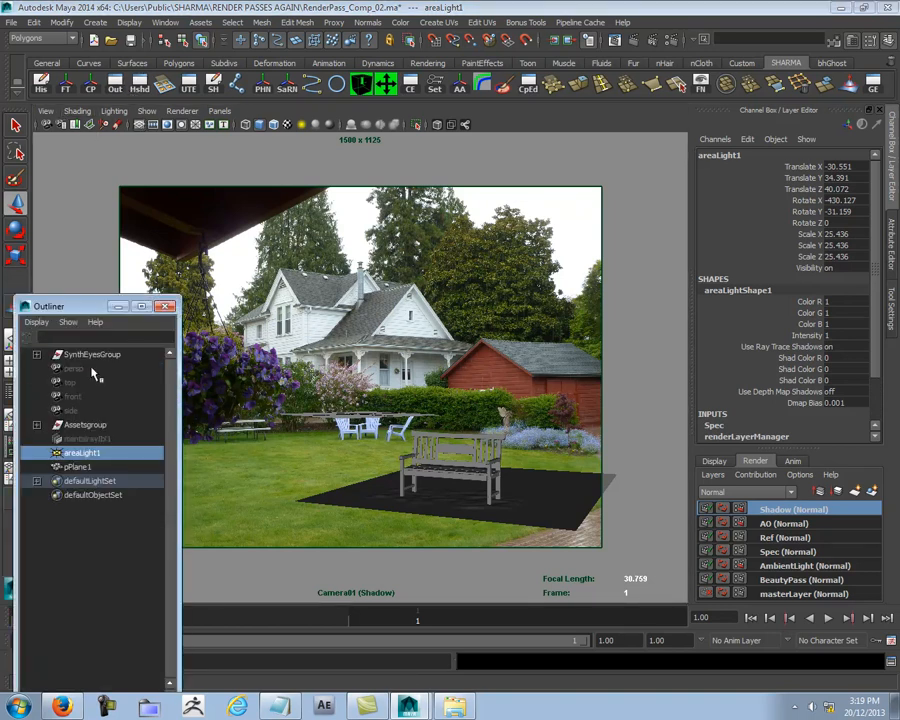
{"action": "left_click", "coordinate": [36, 354]}
{"action": "left_click", "coordinate": [85, 368]}
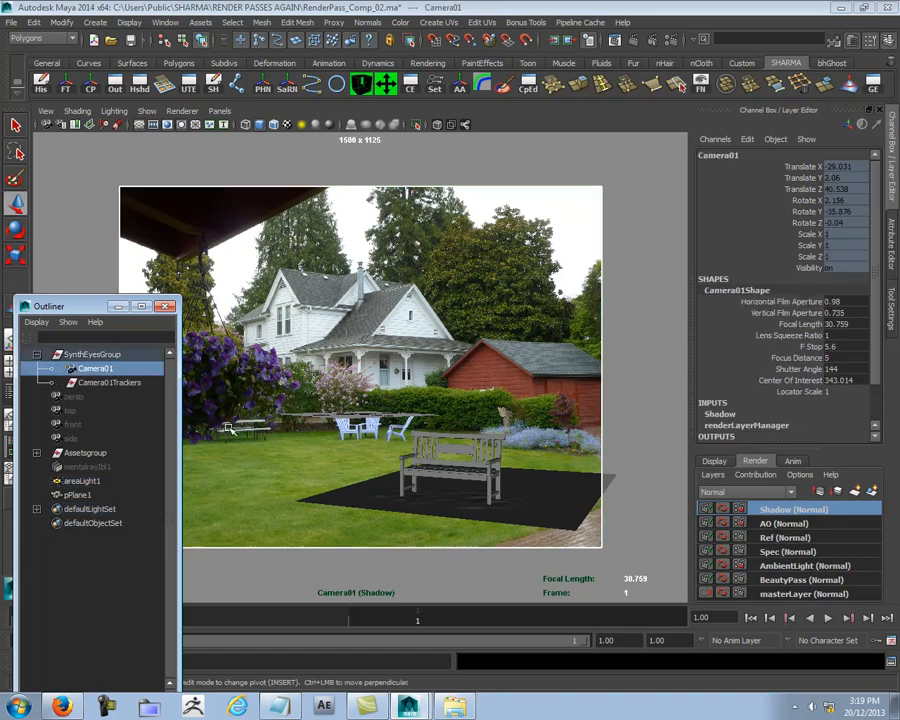
{"action": "right_click", "coordinate": [842, 537]}
{"action": "left_click", "coordinate": [833, 548]}
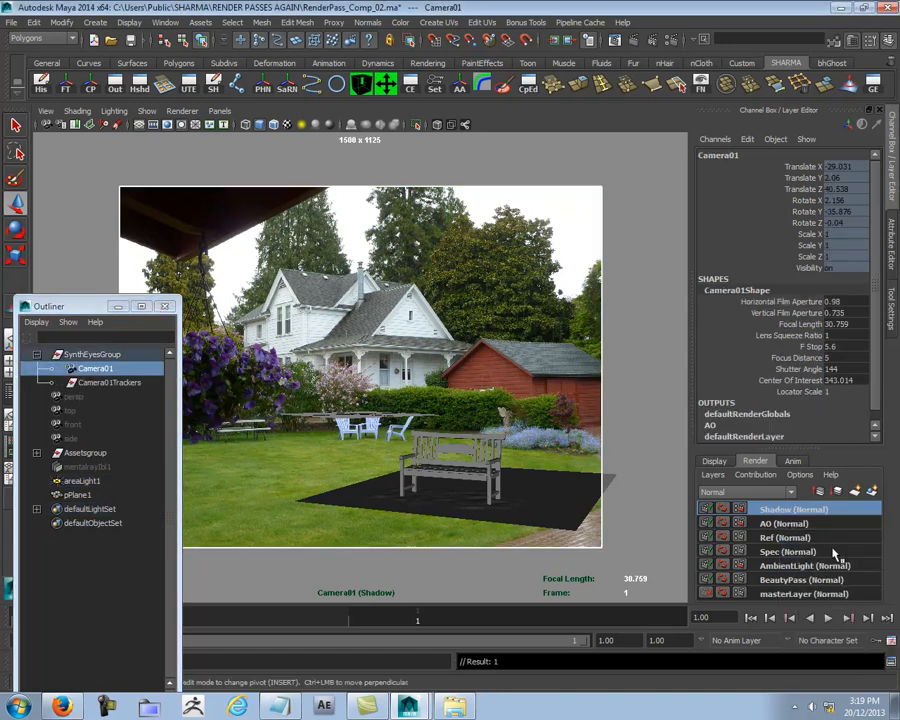
{"action": "left_click", "coordinate": [642, 347]}
{"action": "left_click", "coordinate": [788, 525]}
{"action": "left_click", "coordinate": [788, 510]}
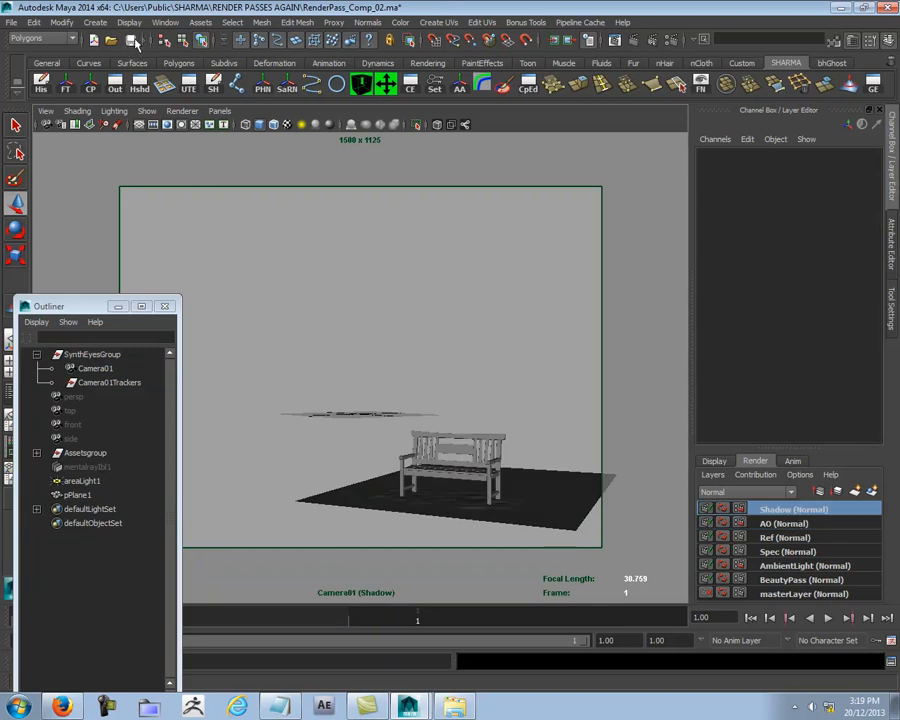
Step: Save the scene, enlarge the layer list, and step through the render layers from BeautyPass up to Shadow
{"action": "left_click", "coordinate": [131, 40]}
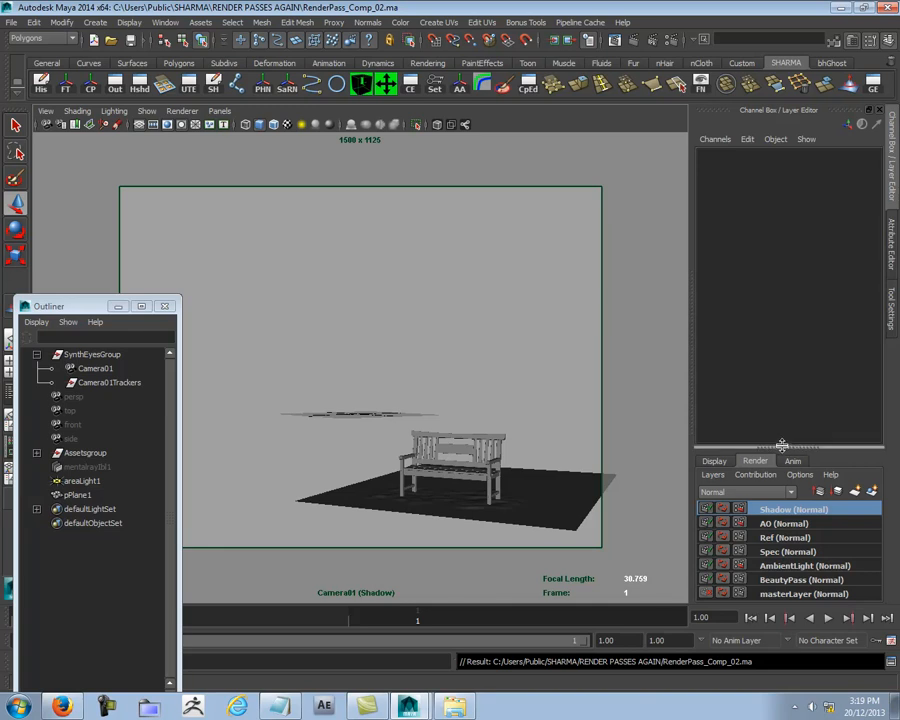
{"action": "left_click_drag", "start_coordinate": [785, 450], "coordinate": [785, 368]}
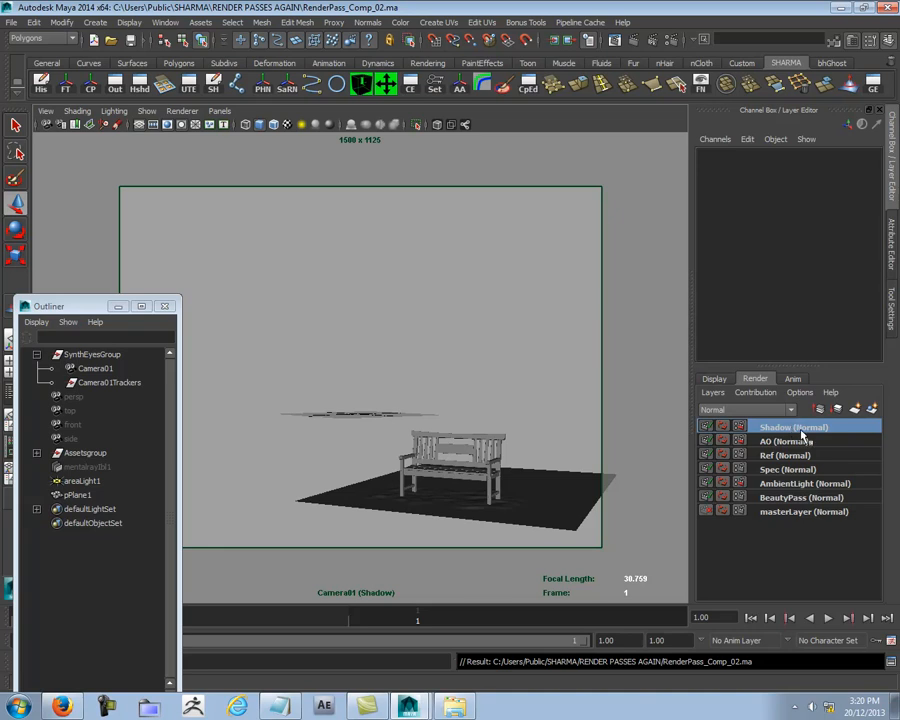
{"action": "left_click", "coordinate": [792, 498]}
{"action": "left_click", "coordinate": [790, 484]}
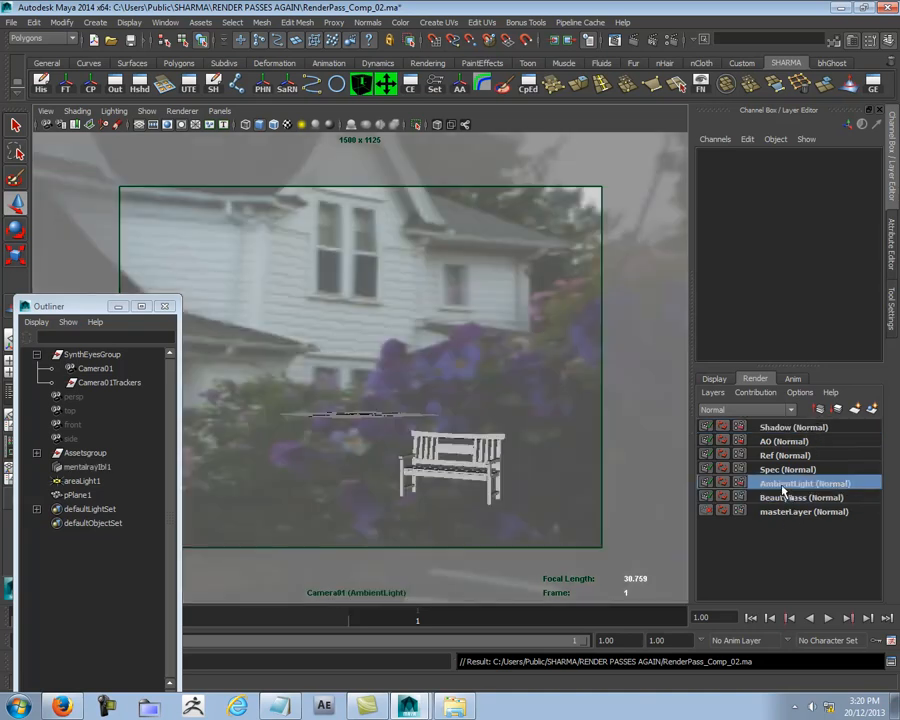
{"action": "left_click", "coordinate": [783, 467]}
{"action": "left_click", "coordinate": [782, 456]}
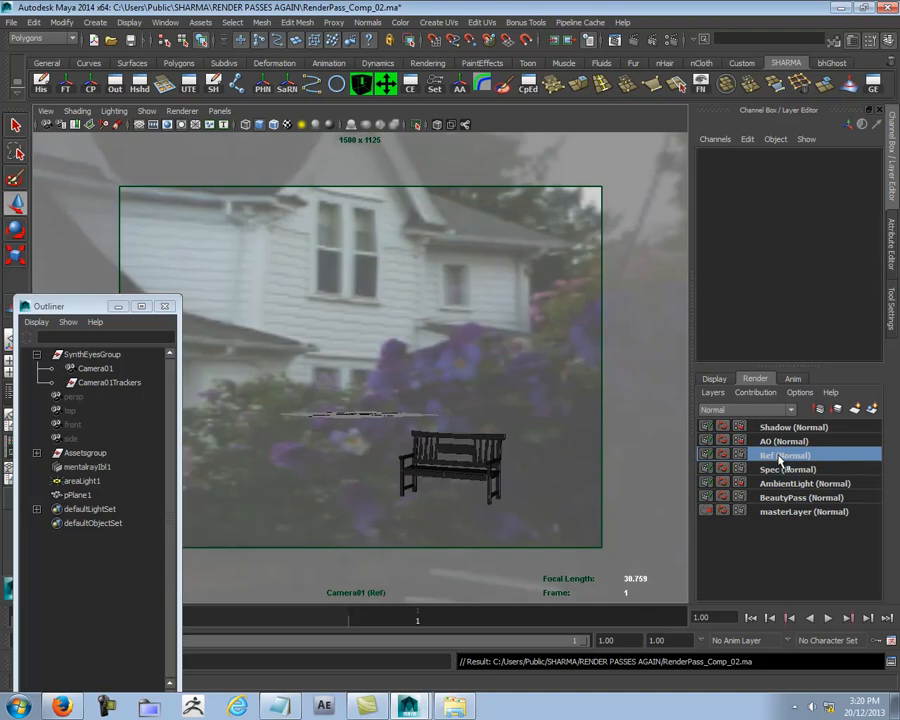
{"action": "left_click", "coordinate": [781, 444]}
{"action": "left_click", "coordinate": [787, 427]}
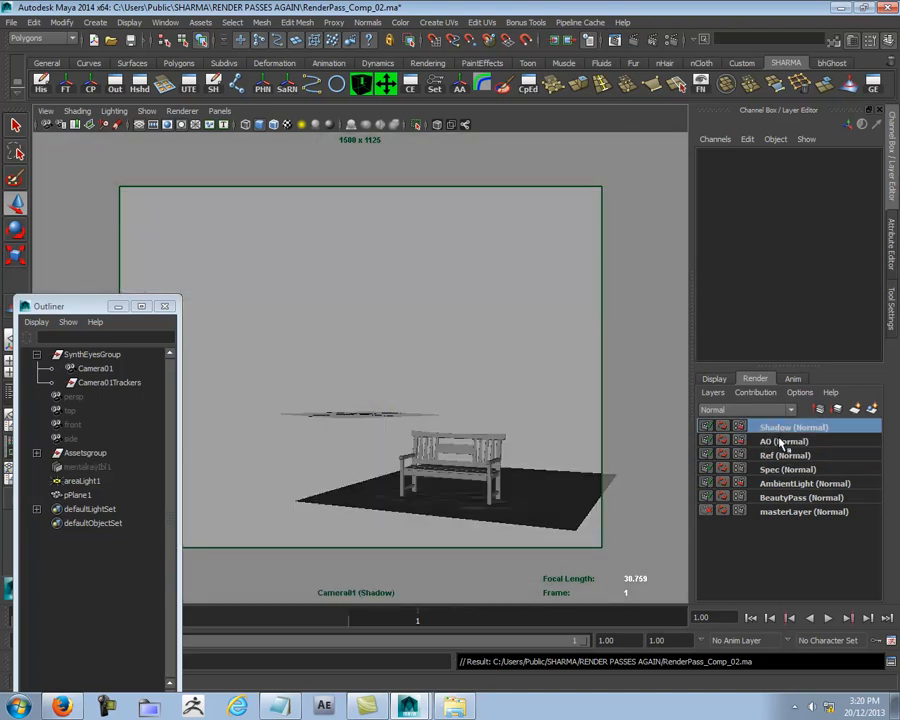
Step: Create a new empty render layer named Matt
{"action": "left_click", "coordinate": [787, 428]}
{"action": "double_click", "coordinate": [787, 428]}
{"action": "type", "text": "Ma"}
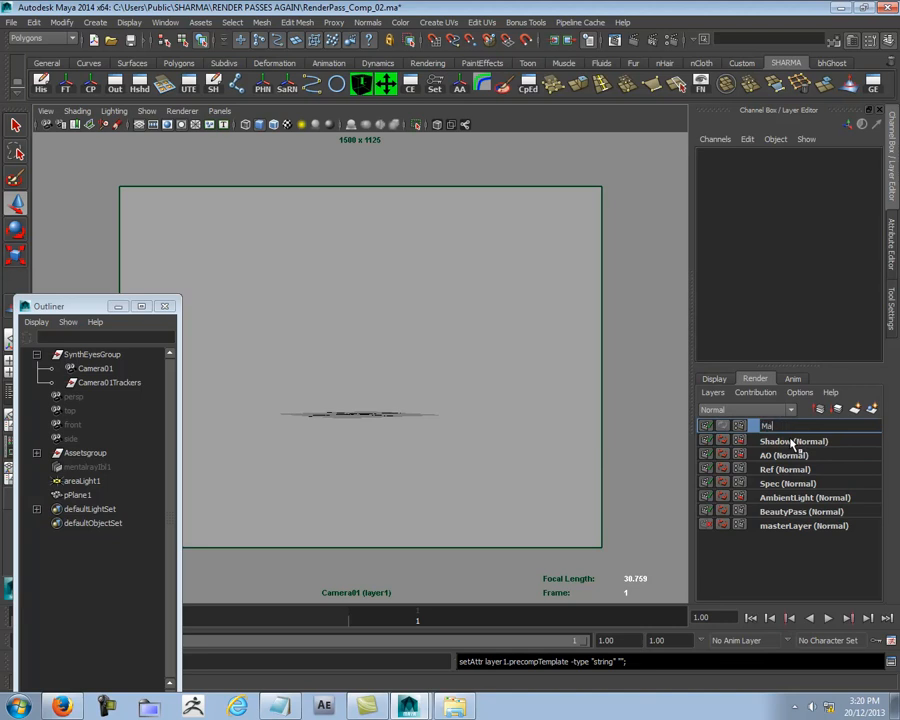
{"action": "type", "text": "tt"}
{"action": "key", "text": "Return"}
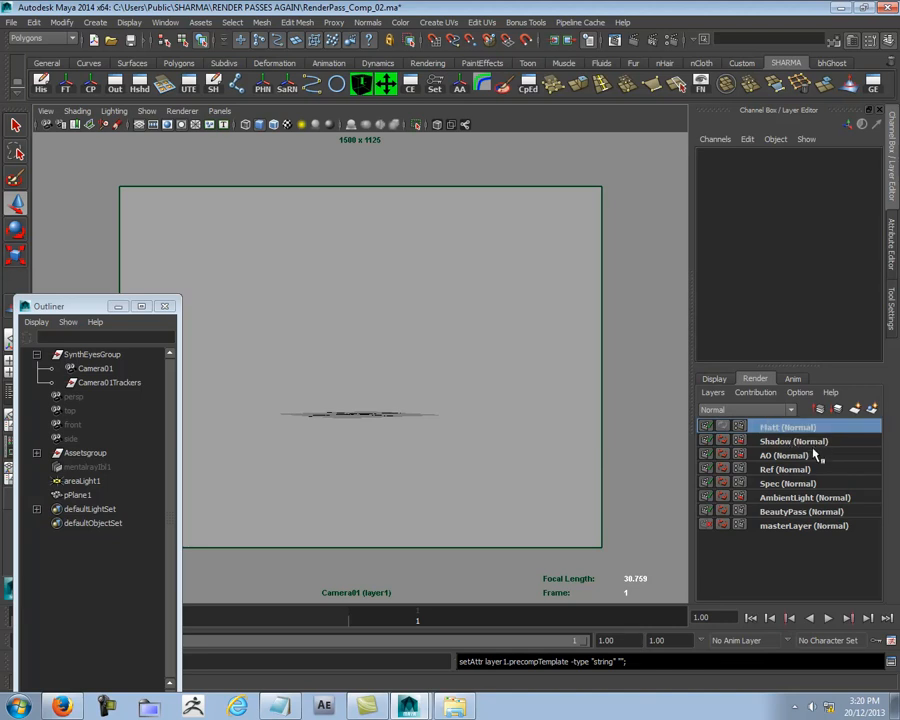
Step: Select the bench on masterLayer and add it to the Matt render layer
{"action": "left_click", "coordinate": [805, 526]}
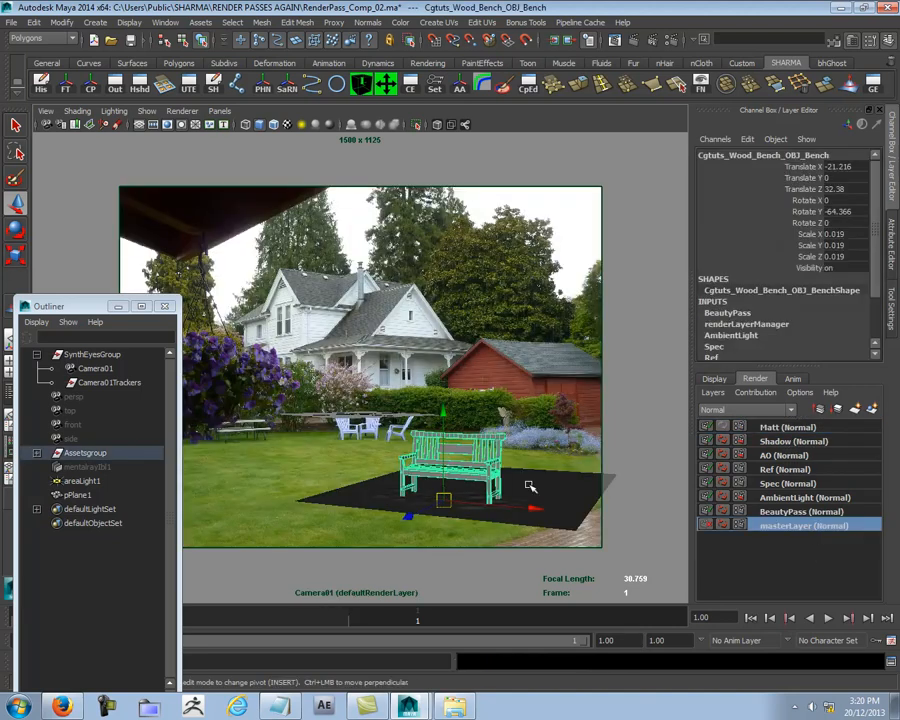
{"action": "left_click", "coordinate": [779, 428]}
{"action": "right_click", "coordinate": [779, 428]}
{"action": "left_click", "coordinate": [790, 446]}
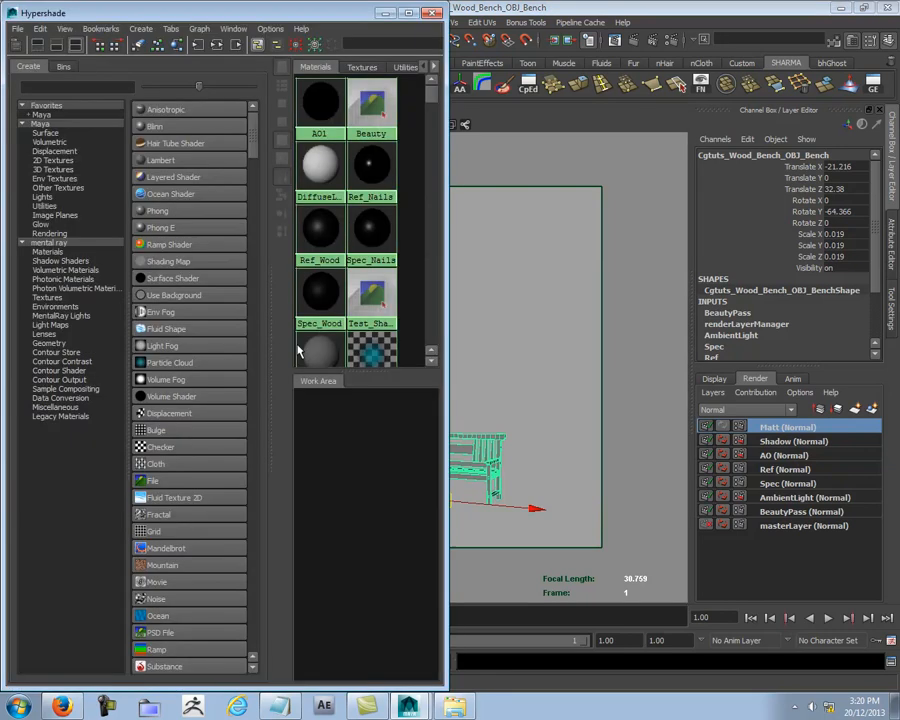
Step: Create a surface shader named MATT and set its Out Color to pure white
{"action": "left_click", "coordinate": [163, 278]}
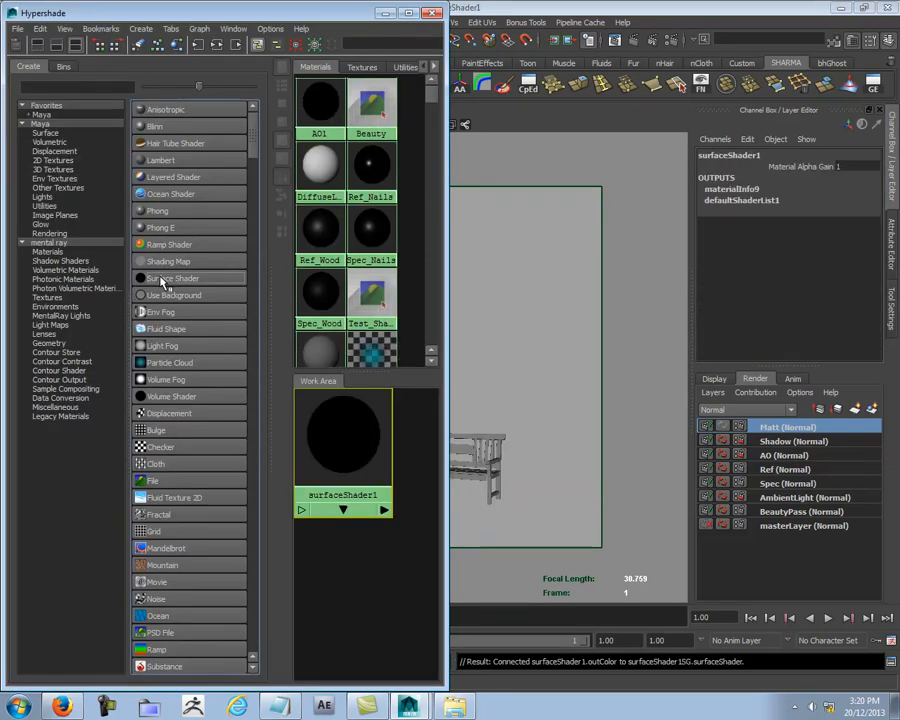
{"action": "double_click", "coordinate": [348, 418]}
{"action": "left_click", "coordinate": [764, 190]}
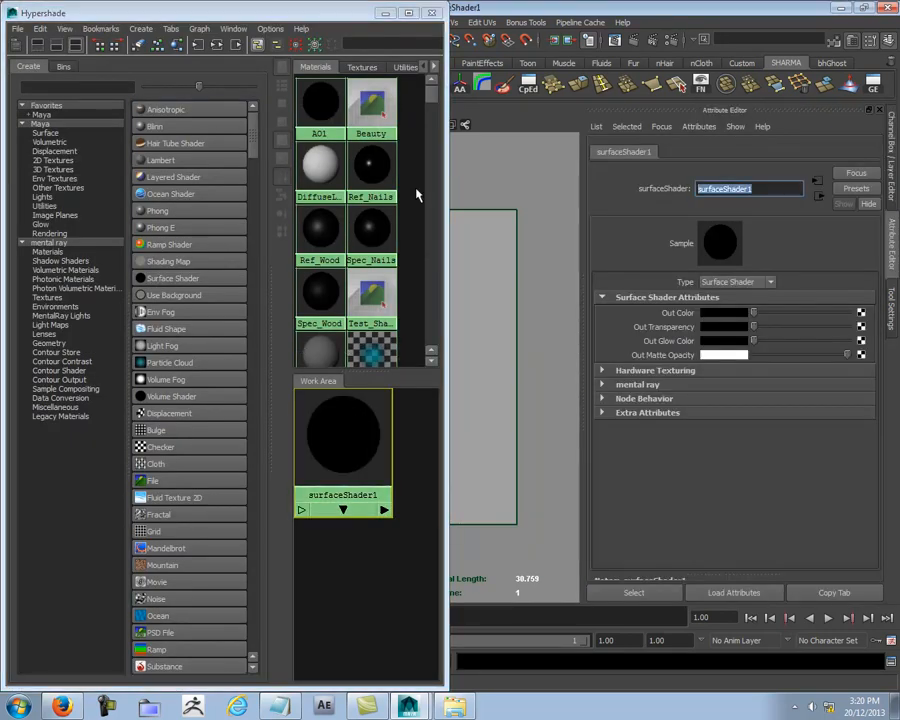
{"action": "type", "text": "MATT"}
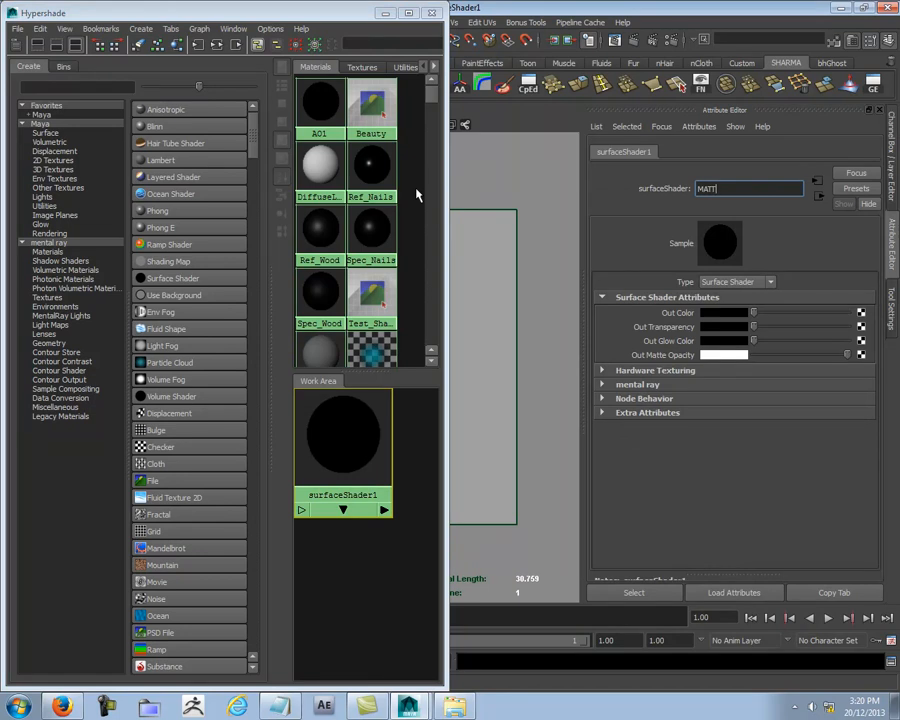
{"action": "key", "text": "Return"}
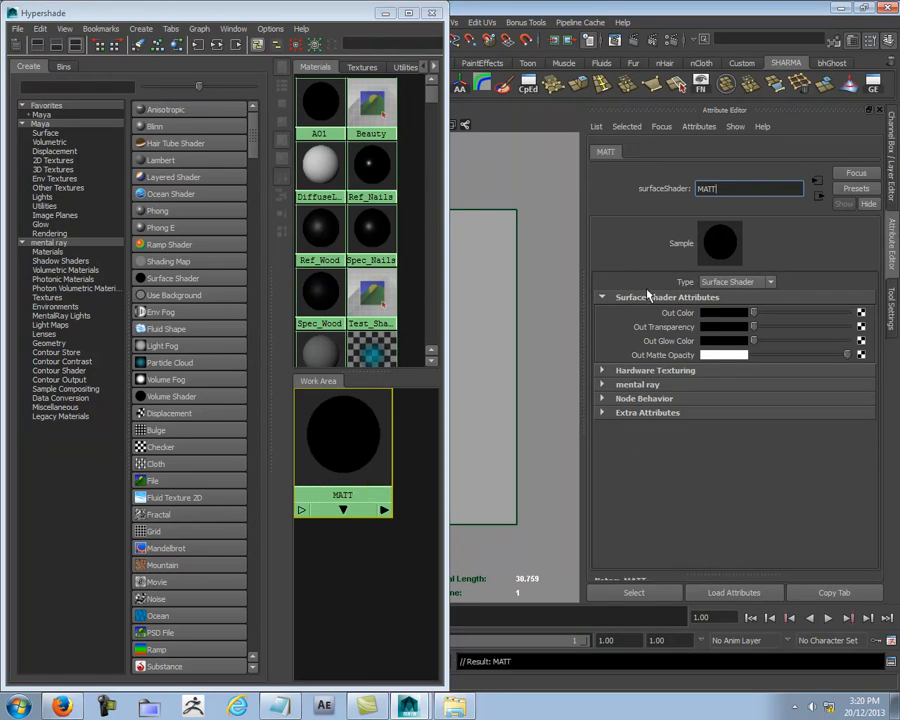
{"action": "left_click_drag", "start_coordinate": [753, 312], "coordinate": [848, 313]}
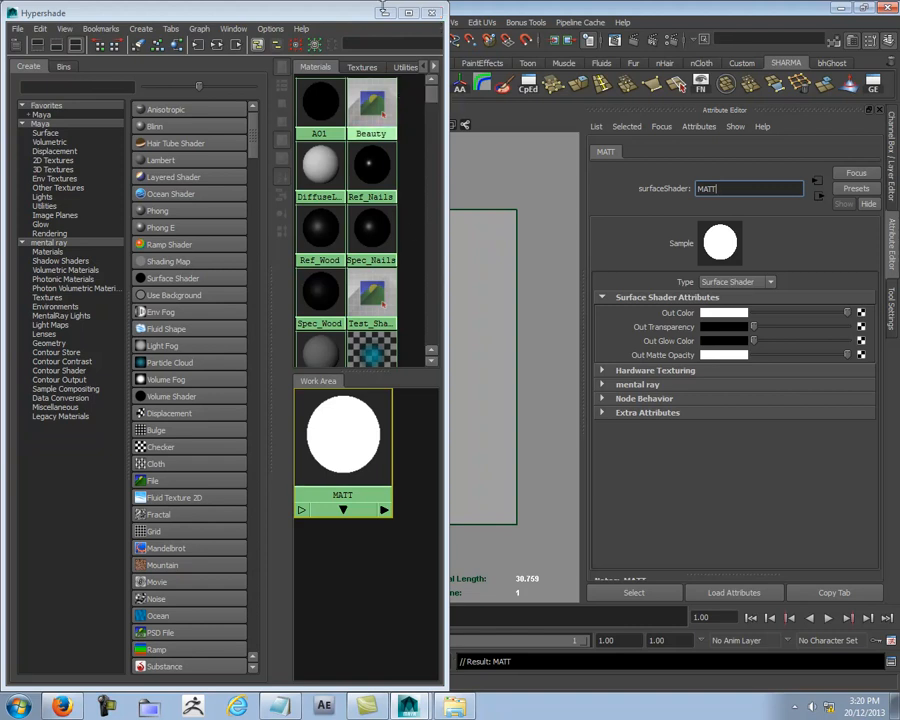
Step: Assign the MATT surface shader to the bench on the Matt layer, then clear the selection and return to the render layer list
{"action": "left_click", "coordinate": [431, 12]}
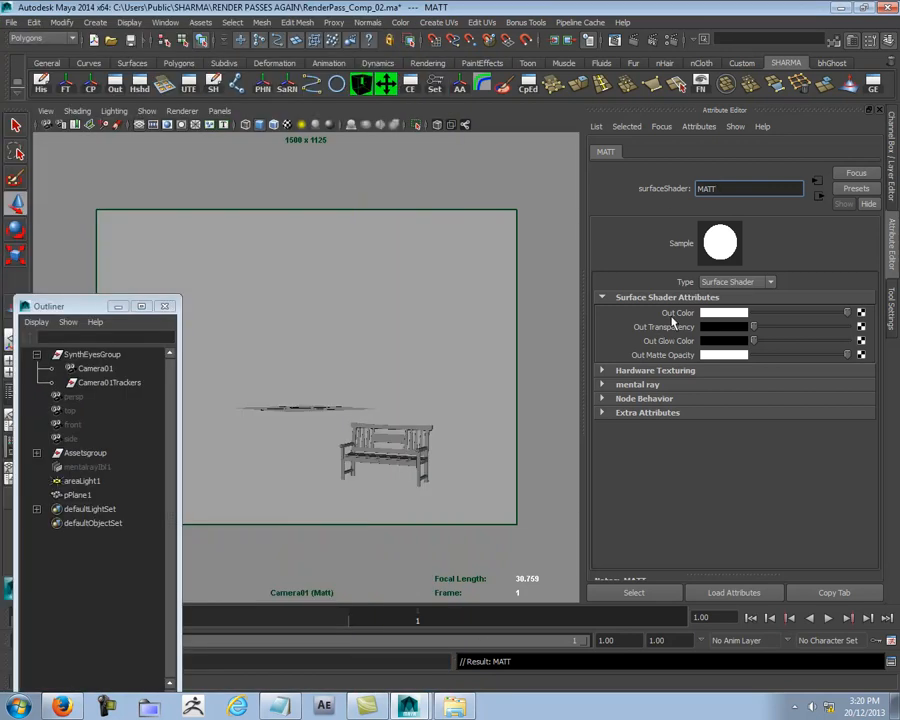
{"action": "left_click", "coordinate": [142, 87]}
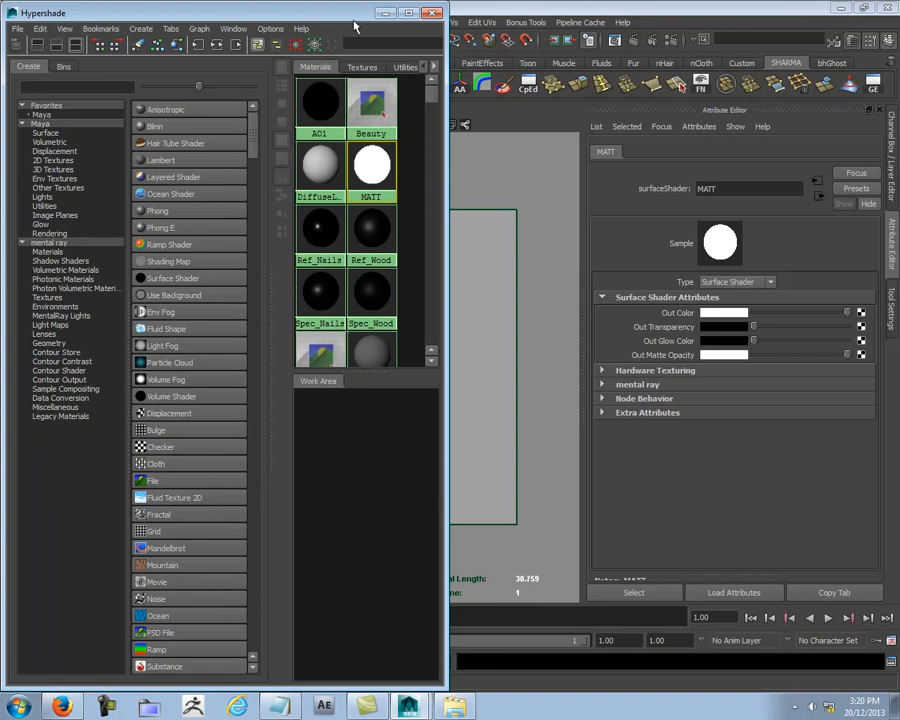
{"action": "left_click_drag", "start_coordinate": [356, 15], "coordinate": [170, 127]}
{"action": "middle_click_drag", "start_coordinate": [190, 280], "coordinate": [398, 466]}
{"action": "left_click", "coordinate": [245, 124]}
{"action": "left_click", "coordinate": [547, 385]}
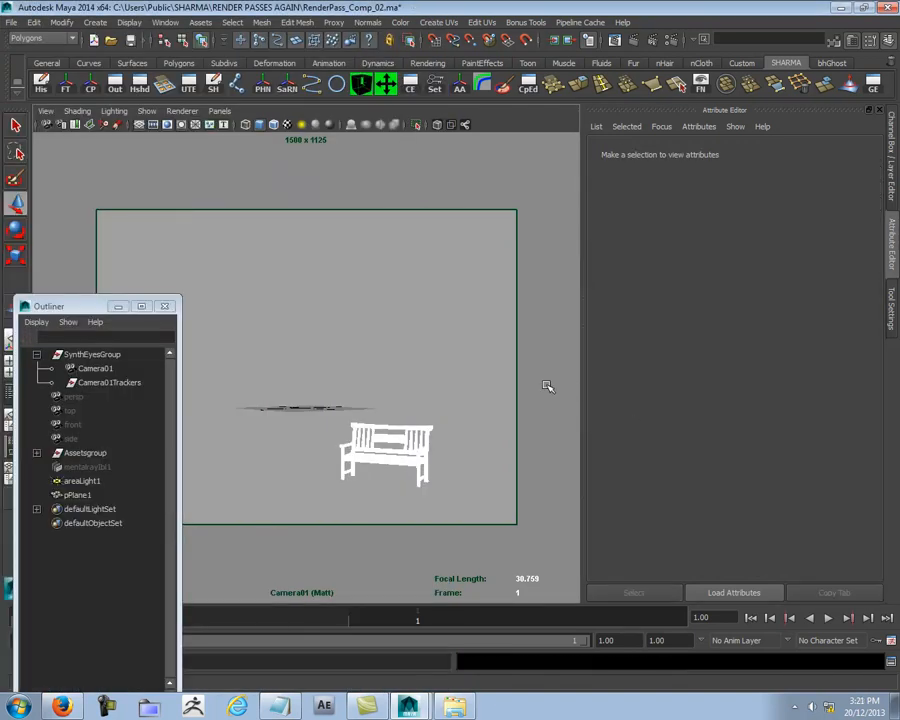
{"action": "key", "text": "ctrl+a"}
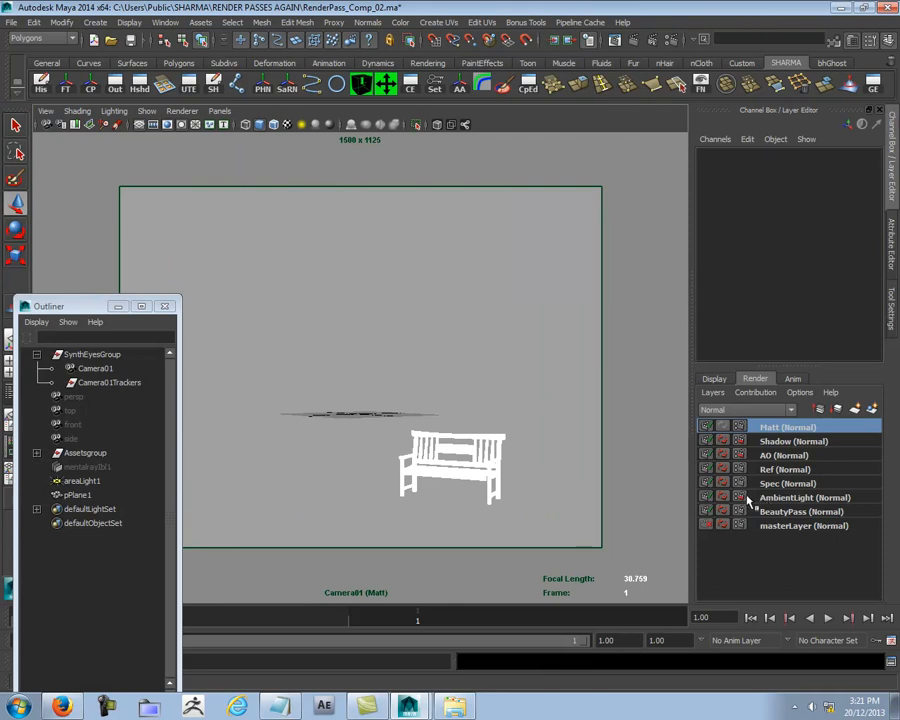
Step: Render the Matt layer and save the image as Indi Matt in Maya IFF format in the project's Final Renders folder
{"action": "left_click", "coordinate": [632, 46]}
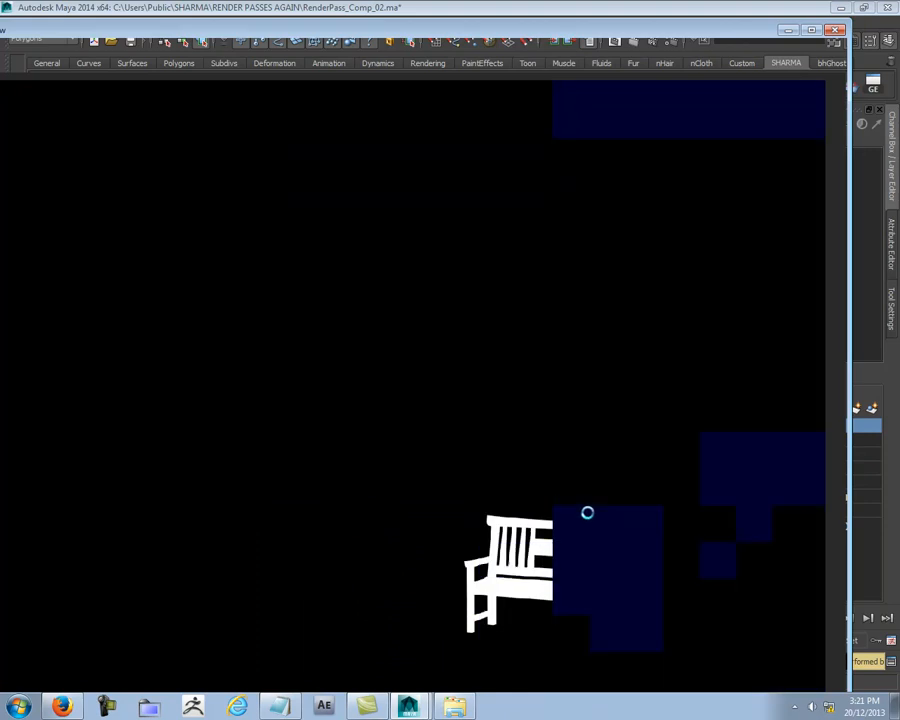
{"action": "right_click", "coordinate": [600, 525]}
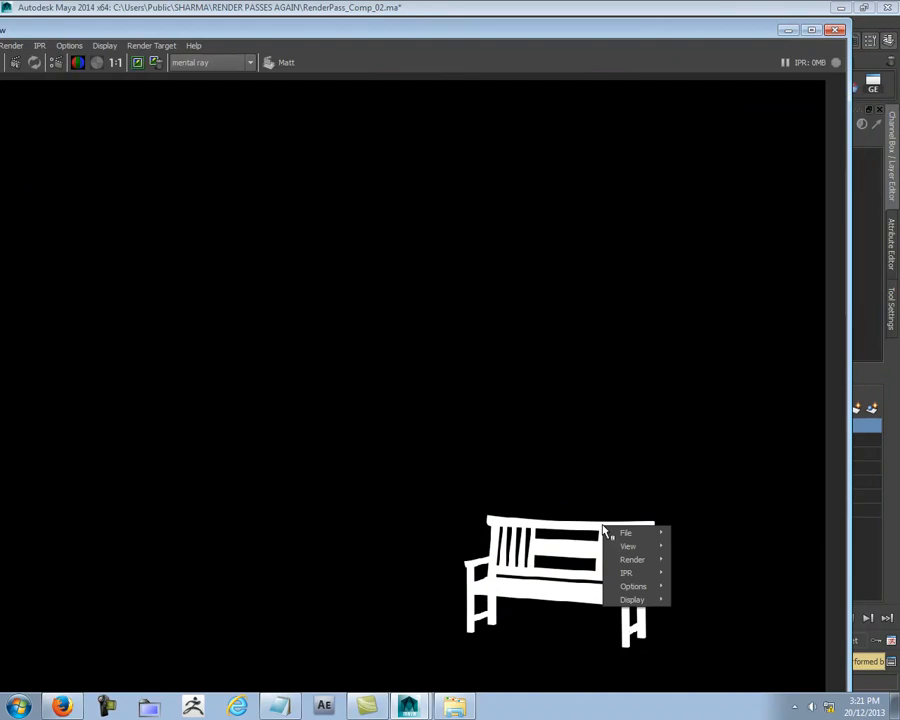
{"action": "mouse_move", "coordinate": [625, 533]}
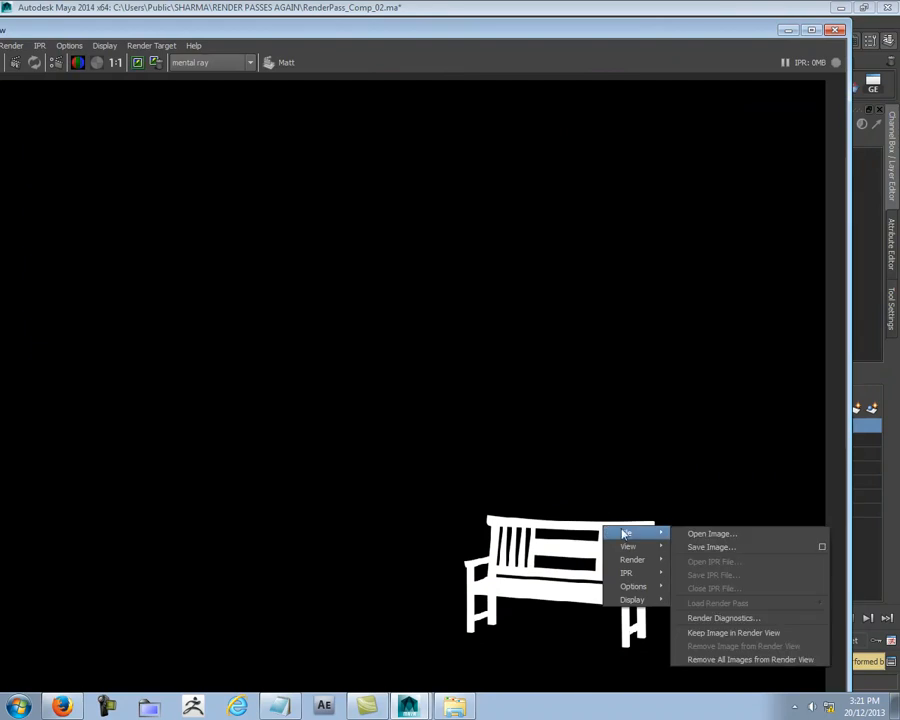
{"action": "left_click", "coordinate": [700, 546]}
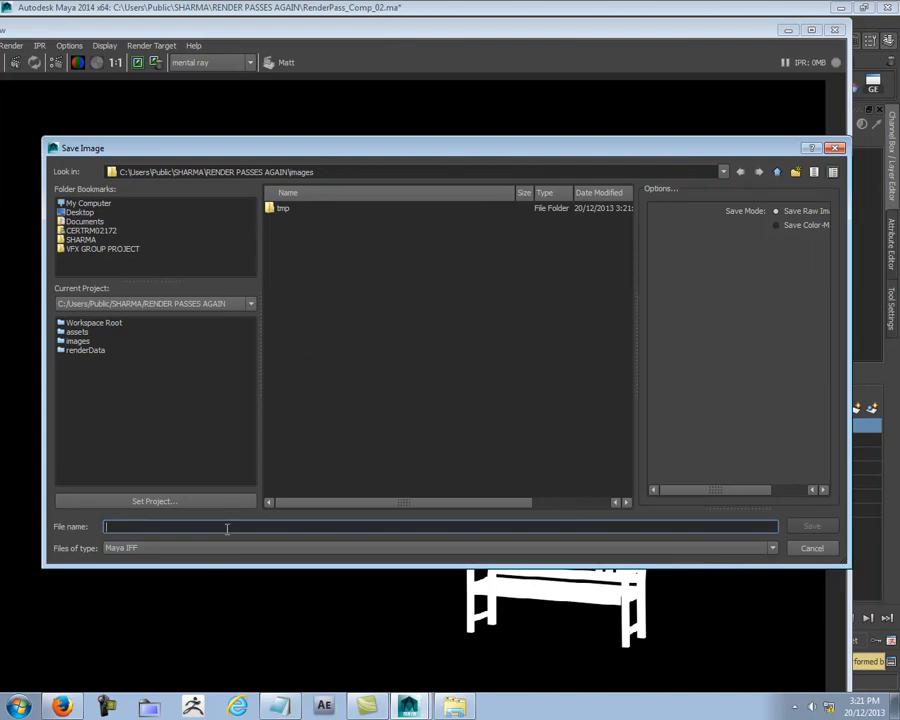
{"action": "type", "text": "Indi"}
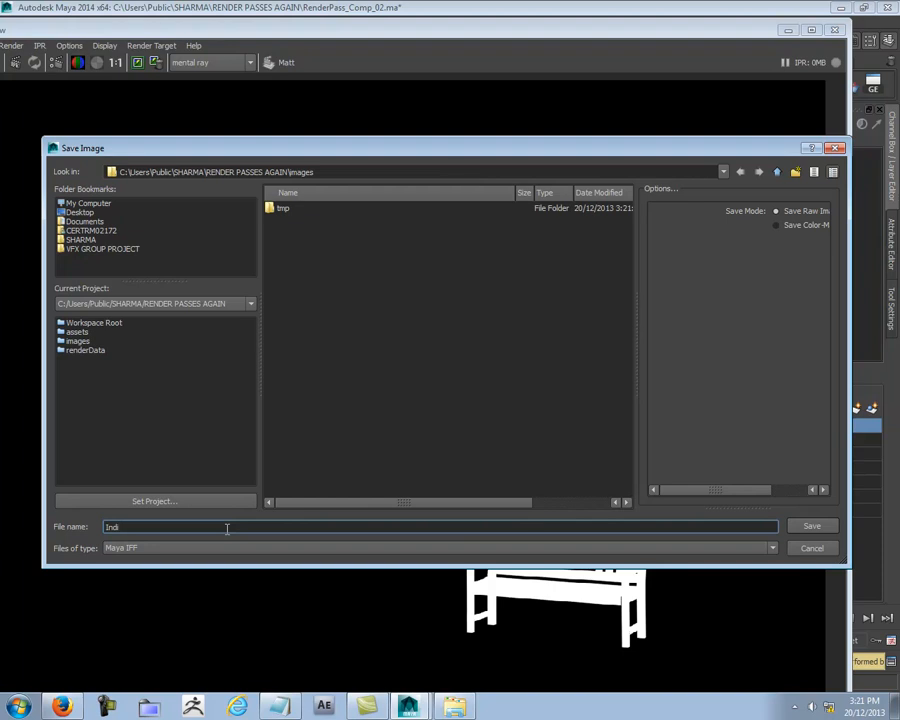
{"action": "type", "text": "Matt"}
{"action": "left_click", "coordinate": [777, 171]}
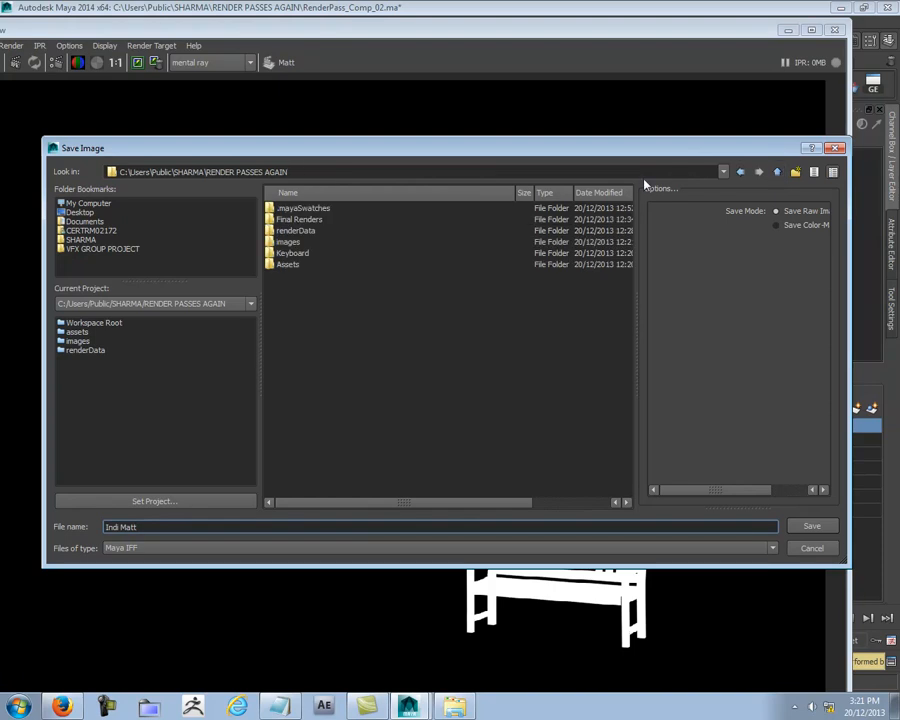
{"action": "double_click", "coordinate": [292, 220]}
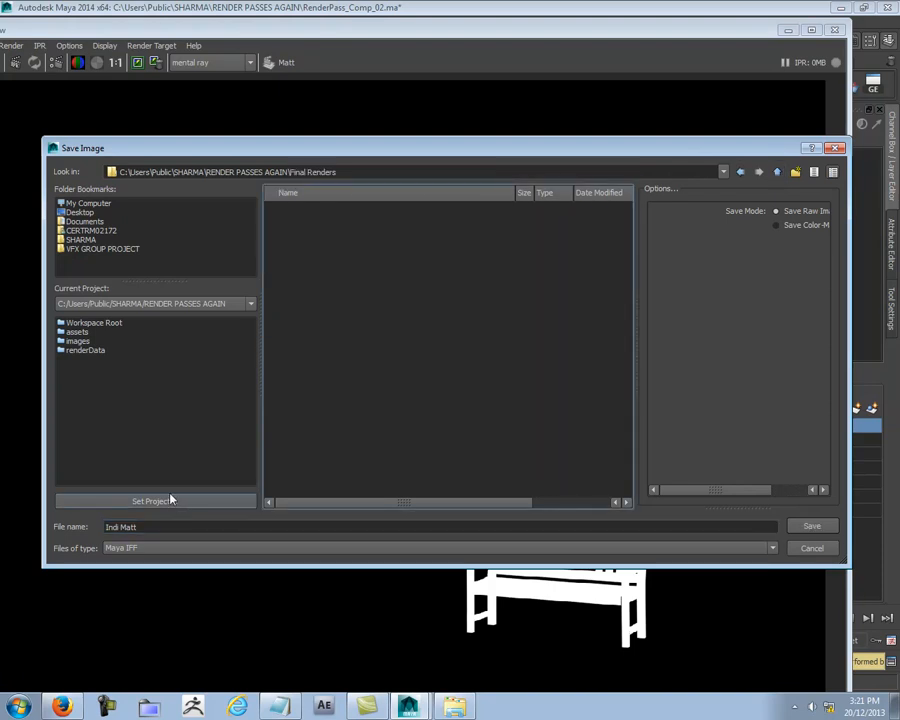
{"action": "left_click", "coordinate": [816, 528]}
Step: Switch to the Shadow render layer, render it, and display the render's alpha channel
{"action": "left_click_drag", "start_coordinate": [715, 30], "coordinate": [534, 16]}
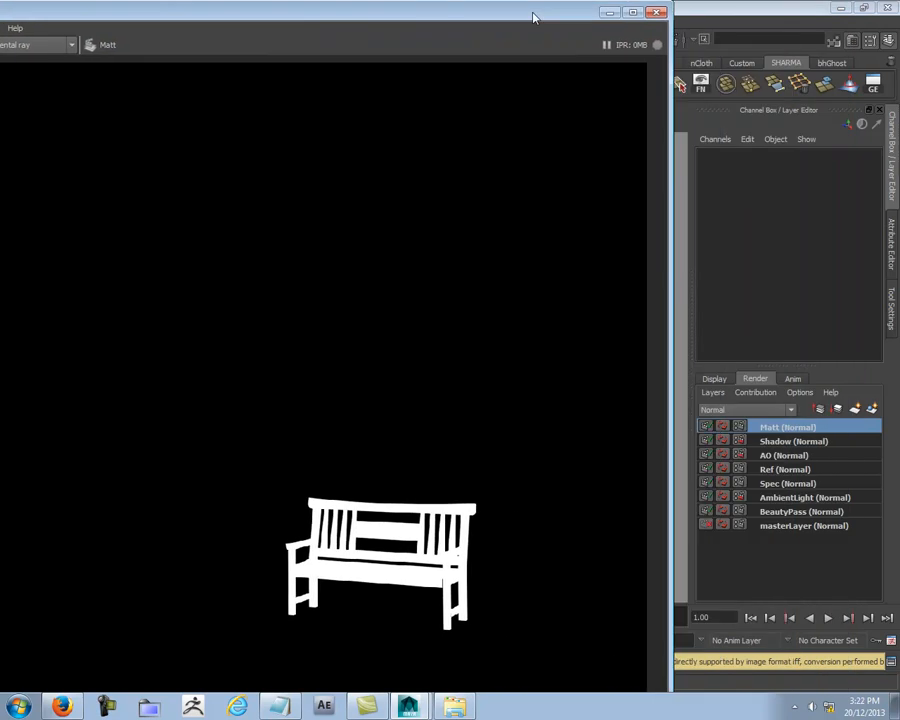
{"action": "left_click", "coordinate": [770, 441]}
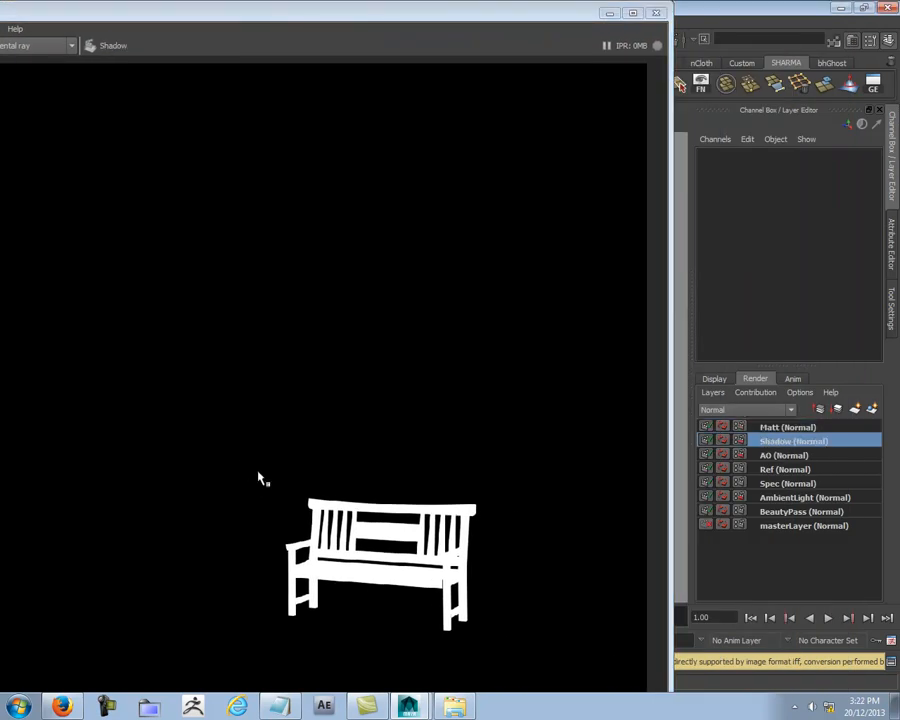
{"action": "left_click_drag", "start_coordinate": [250, 471], "coordinate": [534, 663]}
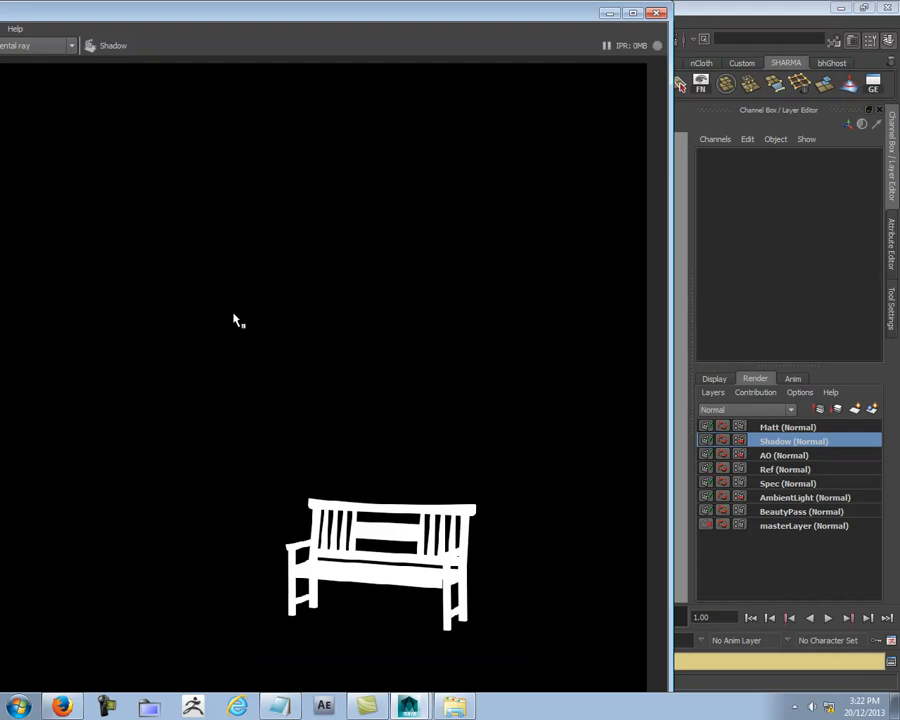
{"action": "left_click_drag", "start_coordinate": [132, 12], "coordinate": [508, 124]}
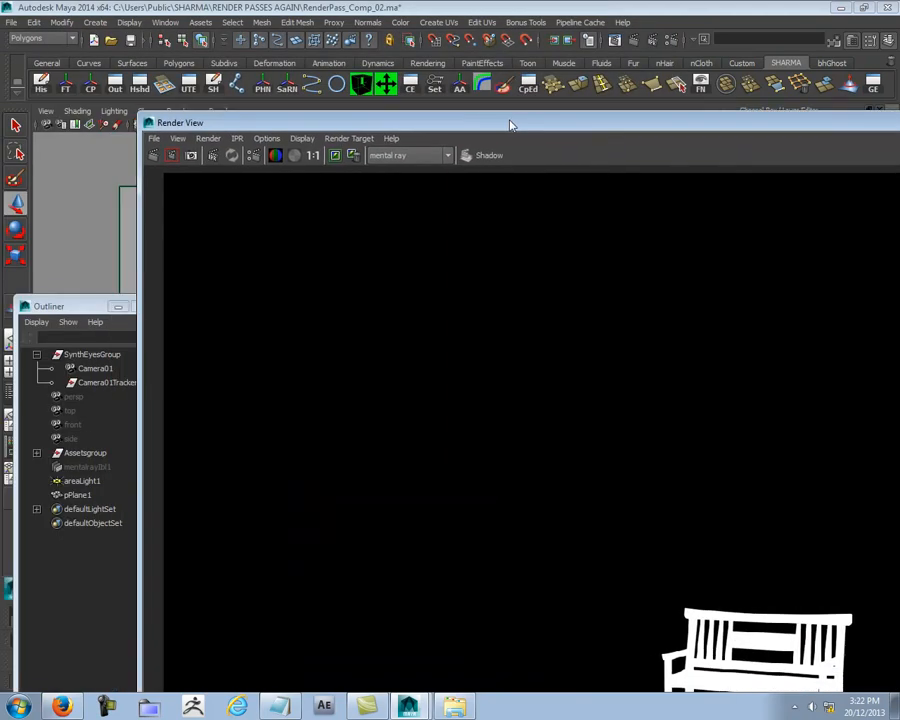
{"action": "left_click", "coordinate": [151, 153]}
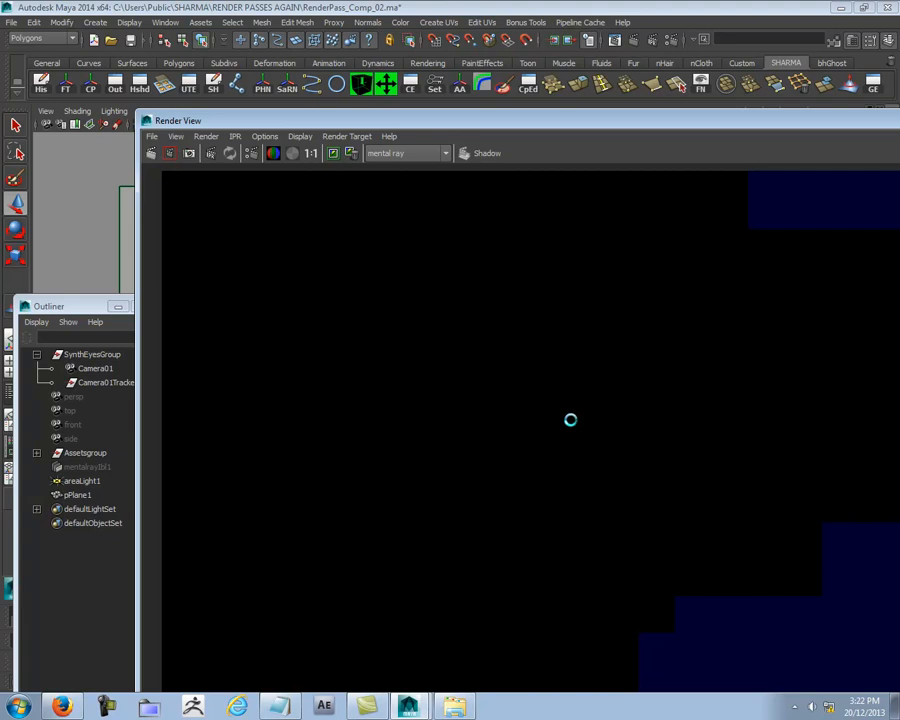
{"action": "left_click_drag", "start_coordinate": [679, 124], "coordinate": [348, 66]}
{"action": "left_click", "coordinate": [127, 85]}
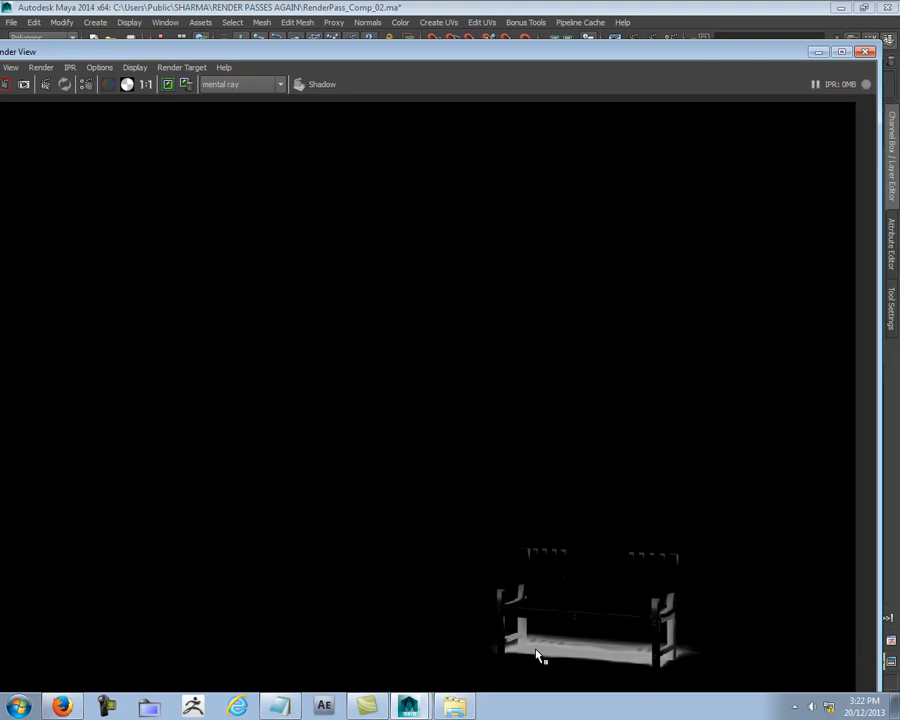
Step: Save the shadow render as Indi Shadow.iff in the Final Renders folder
{"action": "right_click", "coordinate": [545, 580]}
{"action": "mouse_move", "coordinate": [597, 583]}
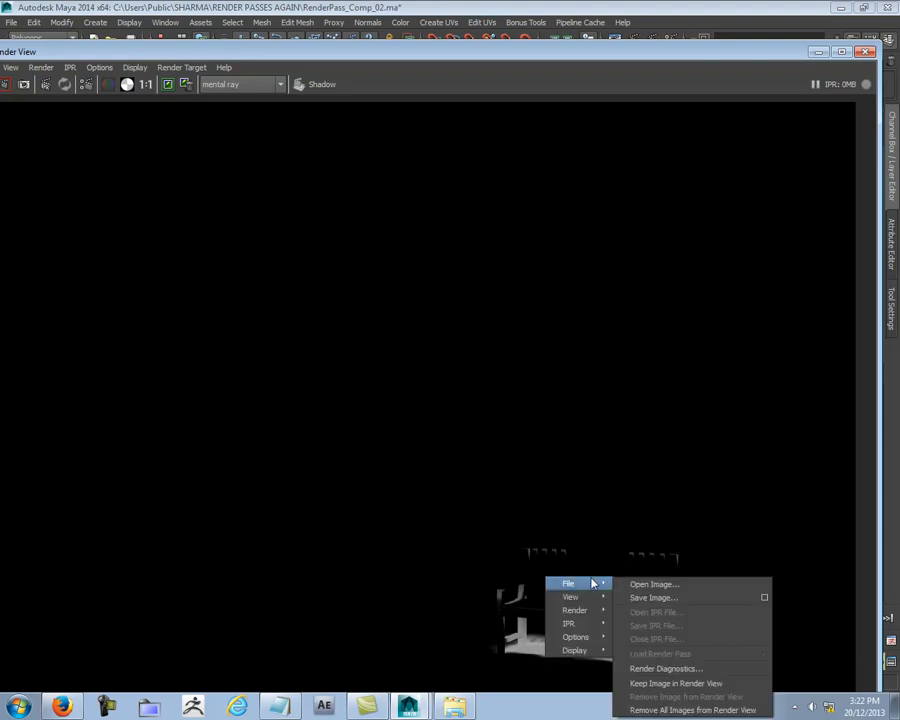
{"action": "left_click", "coordinate": [641, 598]}
{"action": "left_click", "coordinate": [291, 208]}
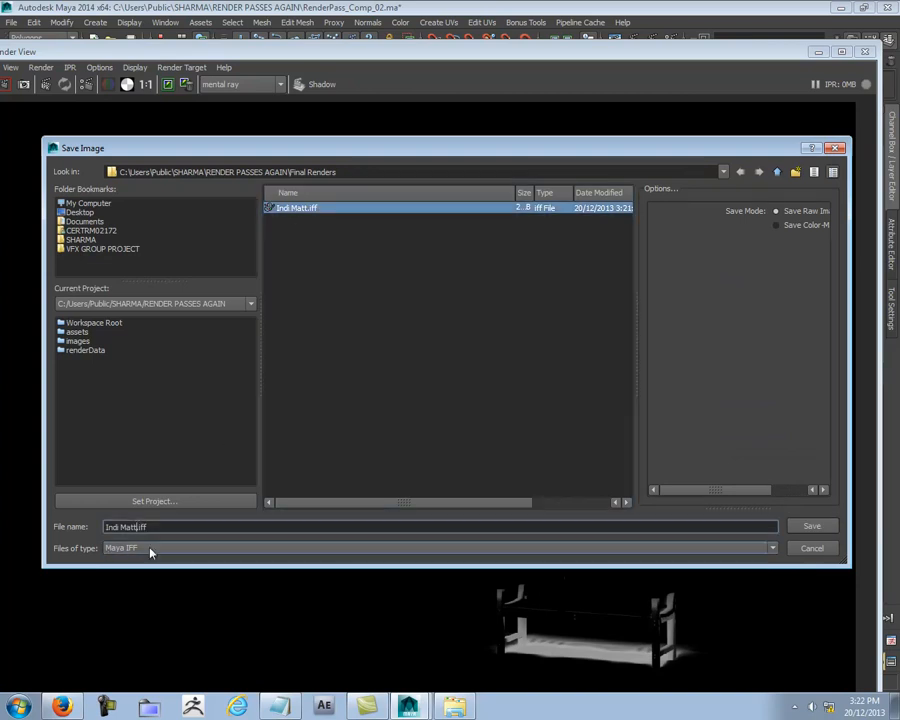
{"action": "key", "text": "BackSpace"}
{"action": "key", "text": "BackSpace"}
{"action": "key", "text": "BackSpace"}
{"action": "key", "text": "BackSpace"}
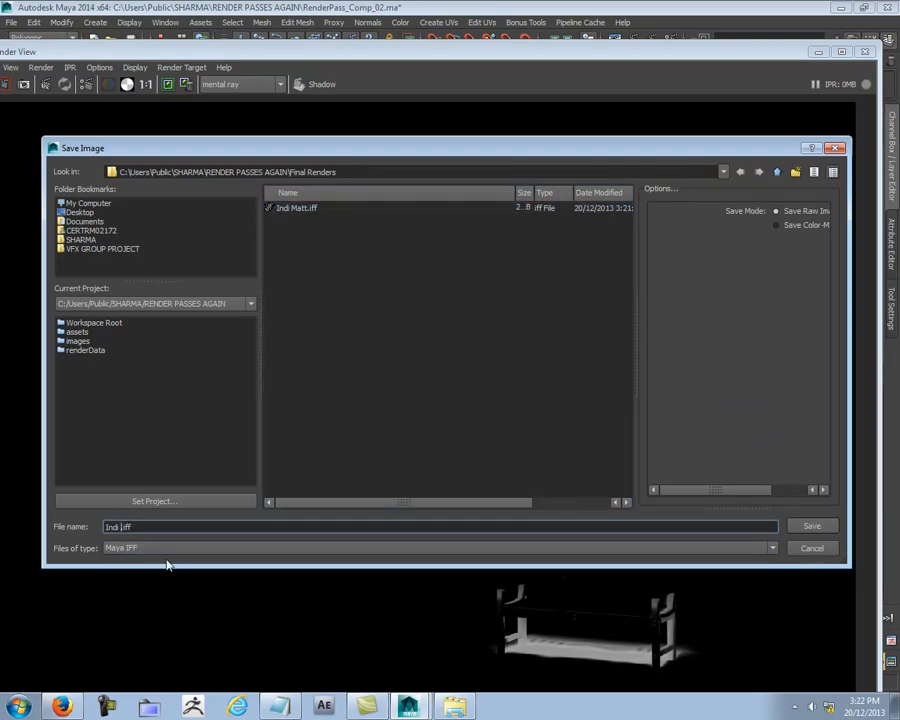
{"action": "type", "text": "Shadow"}
{"action": "key", "text": "Return"}
Step: Switch to the AO render layer and render the ambient occlusion pass
{"action": "left_click_drag", "start_coordinate": [763, 55], "coordinate": [411, 87]}
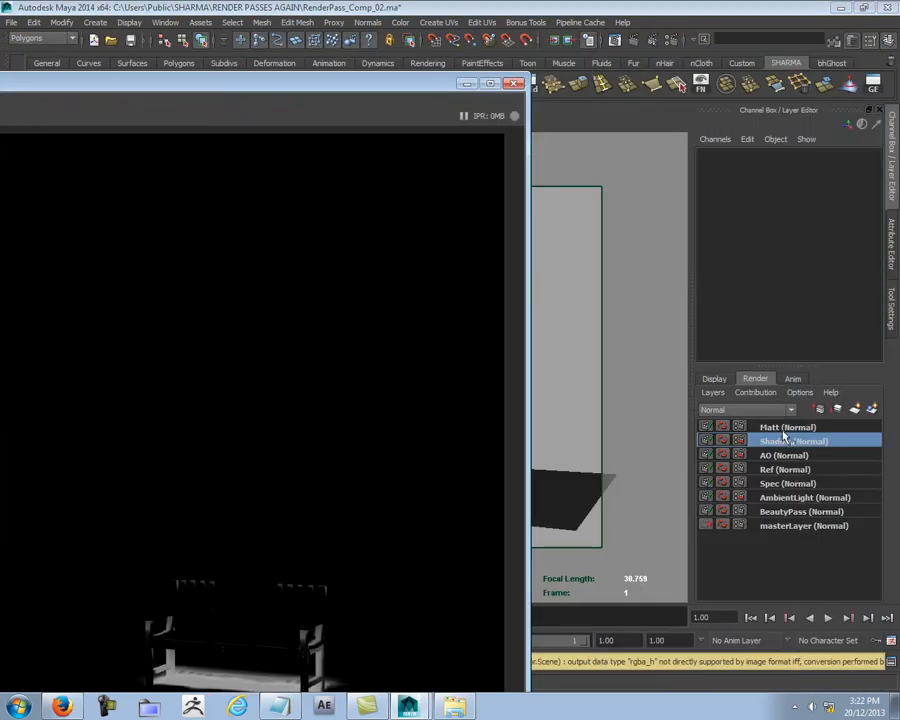
{"action": "left_click", "coordinate": [786, 455]}
{"action": "left_click_drag", "start_coordinate": [340, 84], "coordinate": [772, 79]}
{"action": "left_click", "coordinate": [72, 108]}
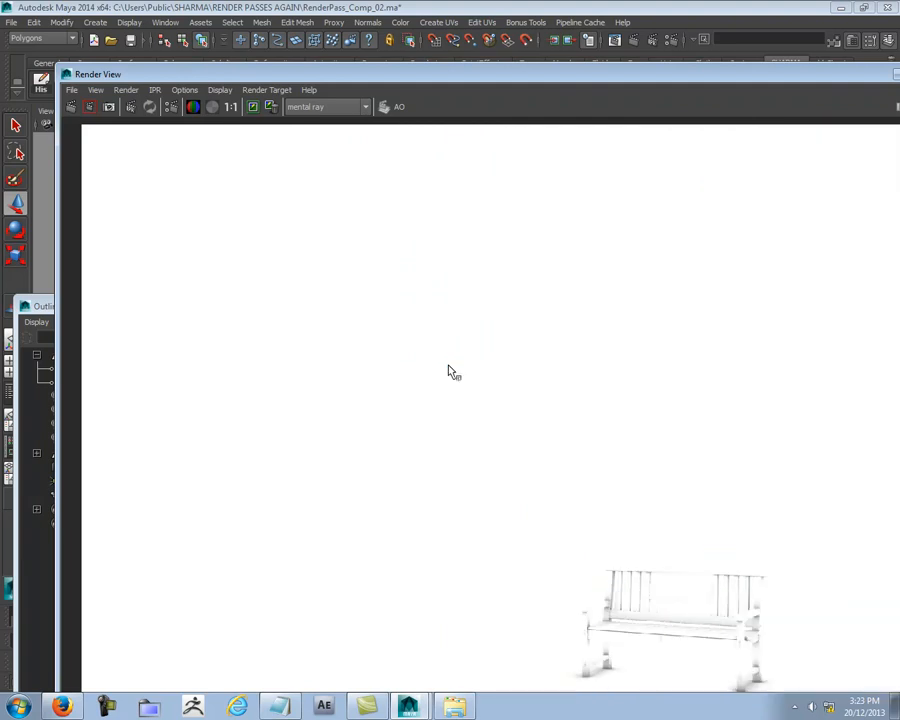
Step: Save the ambient occlusion render as Indi AO.iff in the Final Renders folder
{"action": "double_click", "coordinate": [554, 70]}
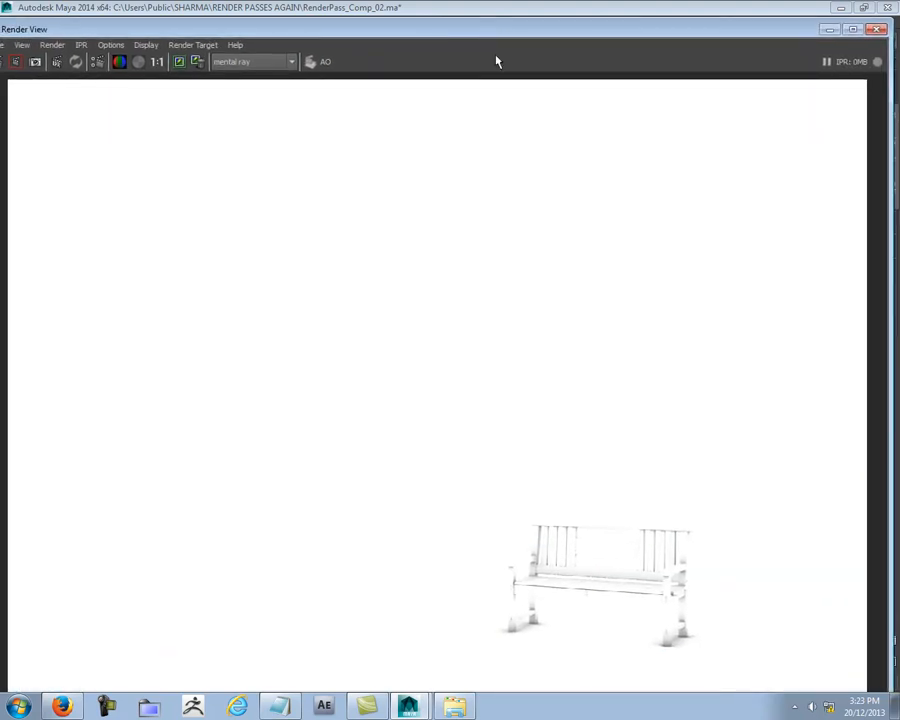
{"action": "right_click", "coordinate": [577, 493]}
{"action": "mouse_move", "coordinate": [606, 501]}
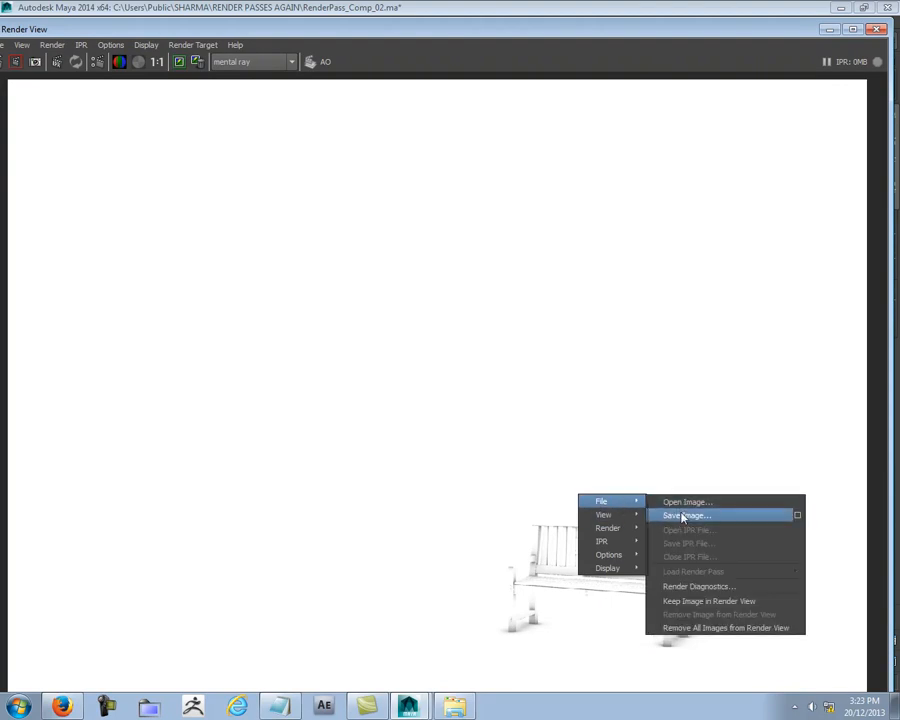
{"action": "left_click", "coordinate": [683, 515]}
{"action": "left_click", "coordinate": [290, 220]}
{"action": "left_click", "coordinate": [142, 527]}
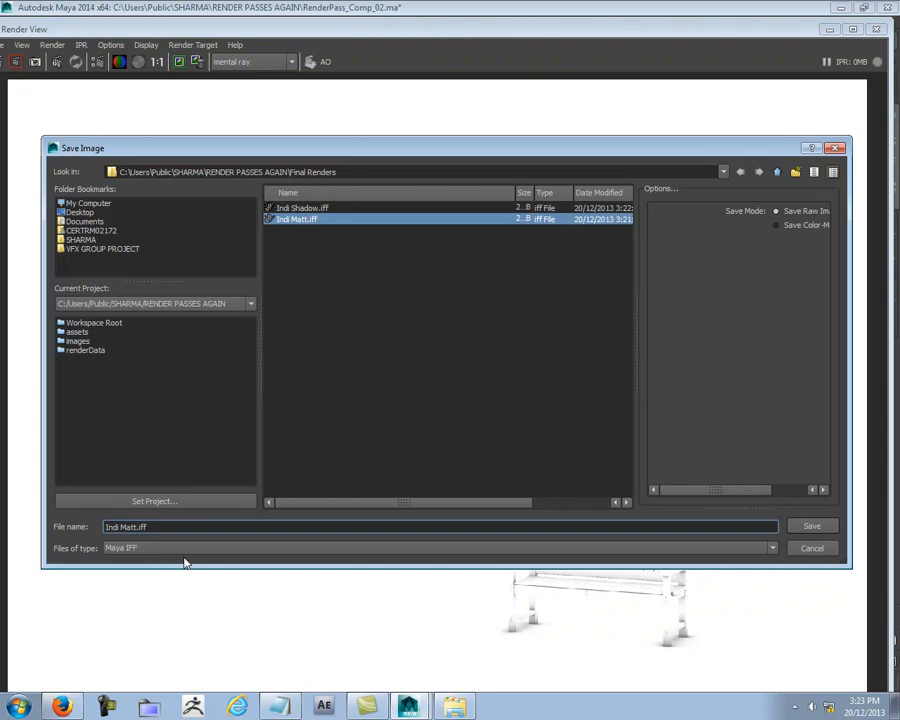
{"action": "key", "text": "BackSpace"}
{"action": "key", "text": "BackSpace"}
{"action": "key", "text": "BackSpace"}
{"action": "key", "text": "BackSpace"}
{"action": "type", "text": "AO"}
{"action": "key", "text": "Return"}
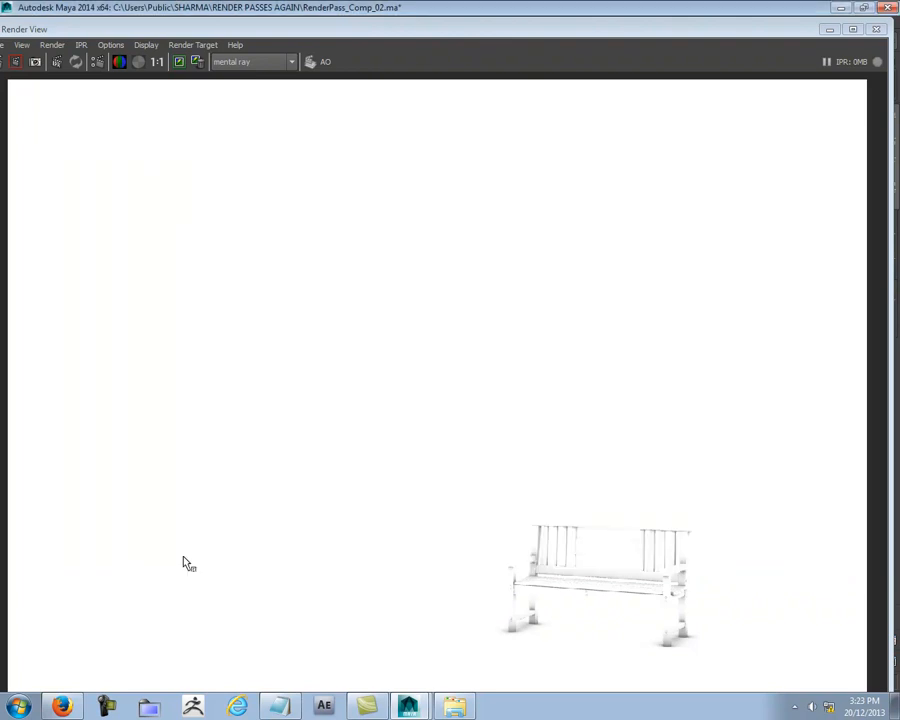
Step: Switch to the Ref render layer and render the reflection pass
{"action": "left_click", "coordinate": [852, 29]}
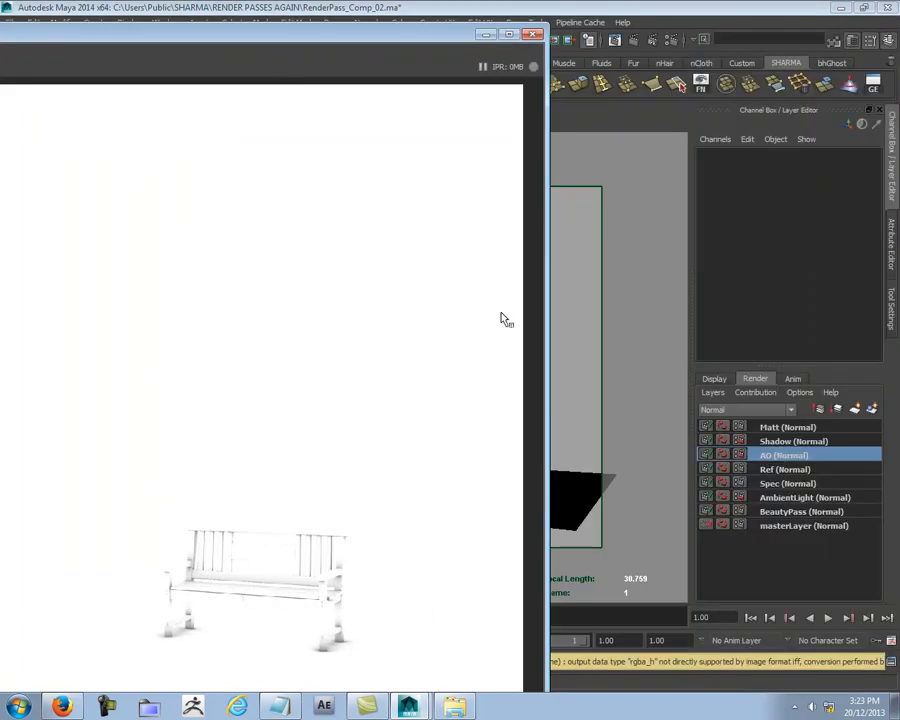
{"action": "left_click", "coordinate": [785, 469]}
{"action": "double_click", "coordinate": [345, 36]}
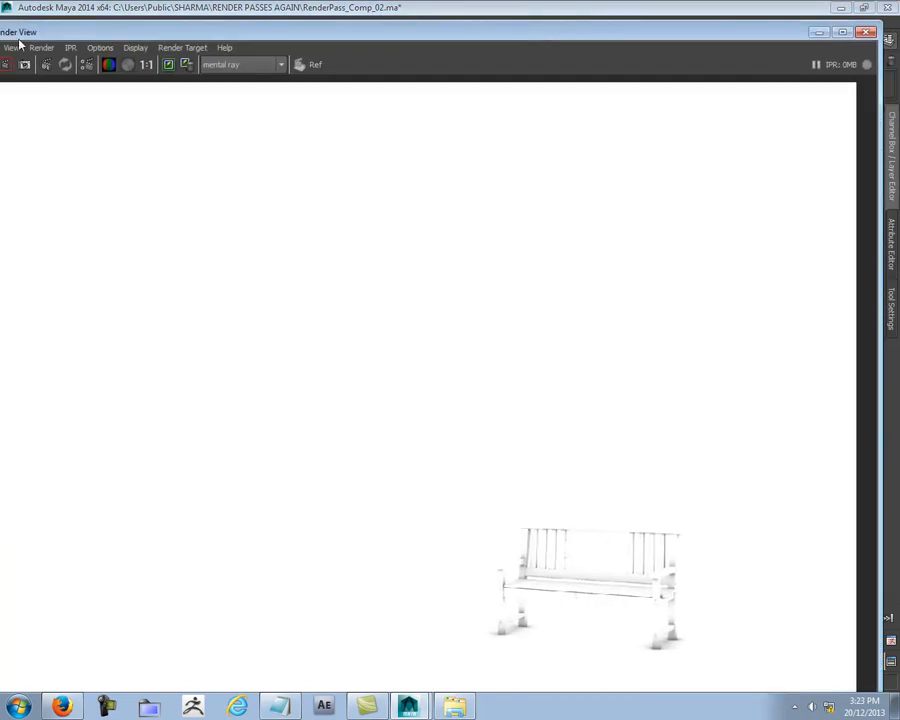
{"action": "left_click_drag", "start_coordinate": [30, 34], "coordinate": [111, 34]}
{"action": "left_click", "coordinate": [68, 64]}
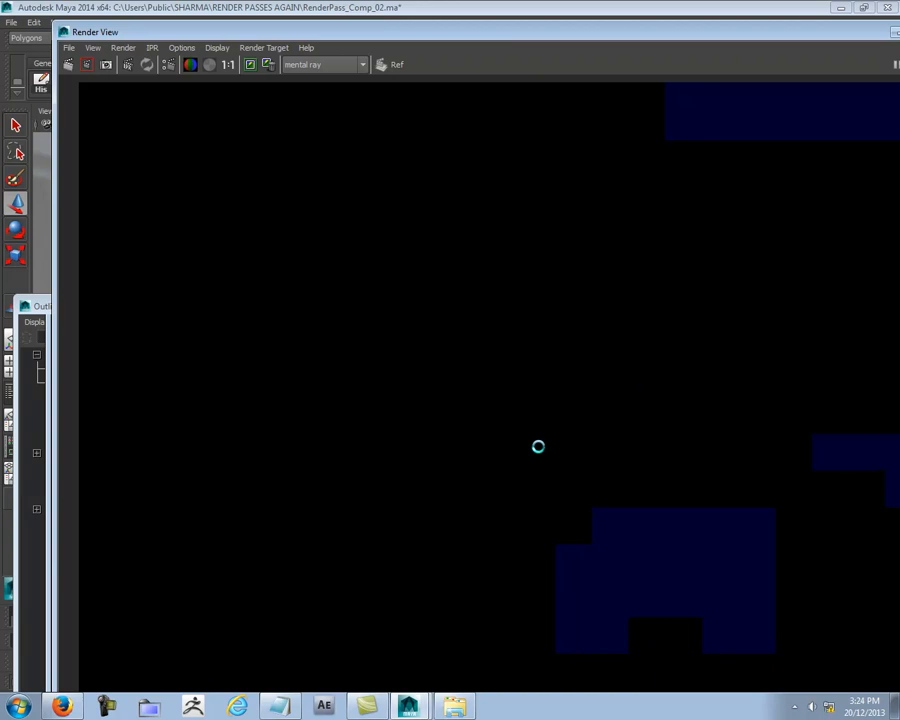
Step: Save the reflection render as Indi Ref.iff in the Final Renders folder
{"action": "right_click_drag", "start_coordinate": [597, 450], "coordinate": [700, 470]}
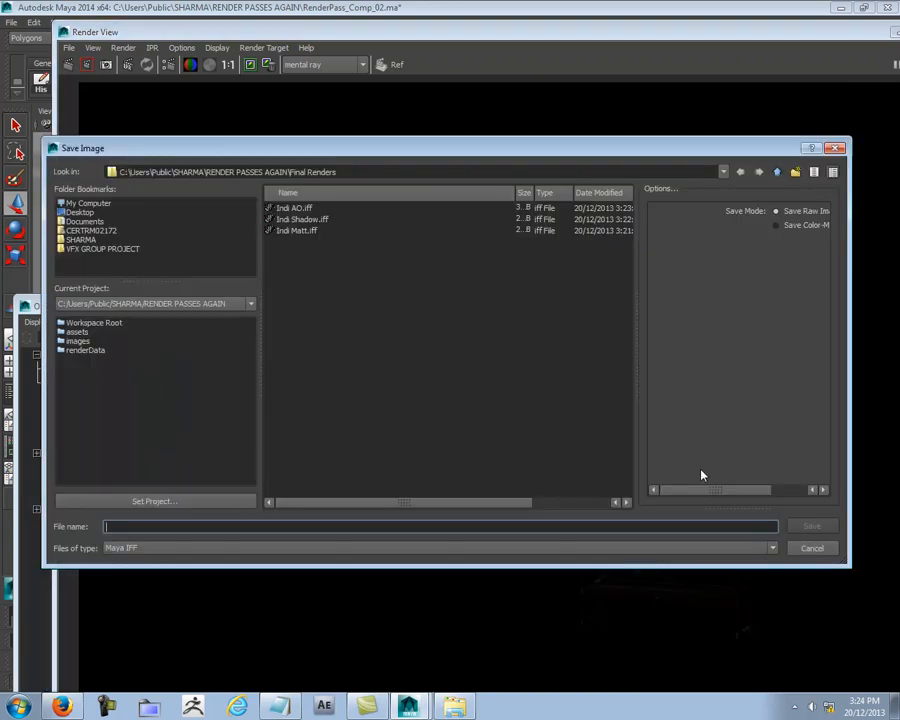
{"action": "left_click", "coordinate": [305, 231]}
{"action": "left_click", "coordinate": [138, 527]}
{"action": "key", "text": "BackSpace"}
{"action": "key", "text": "BackSpace"}
{"action": "key", "text": "BackSpace"}
{"action": "key", "text": "BackSpace"}
{"action": "type", "text": "Ref"}
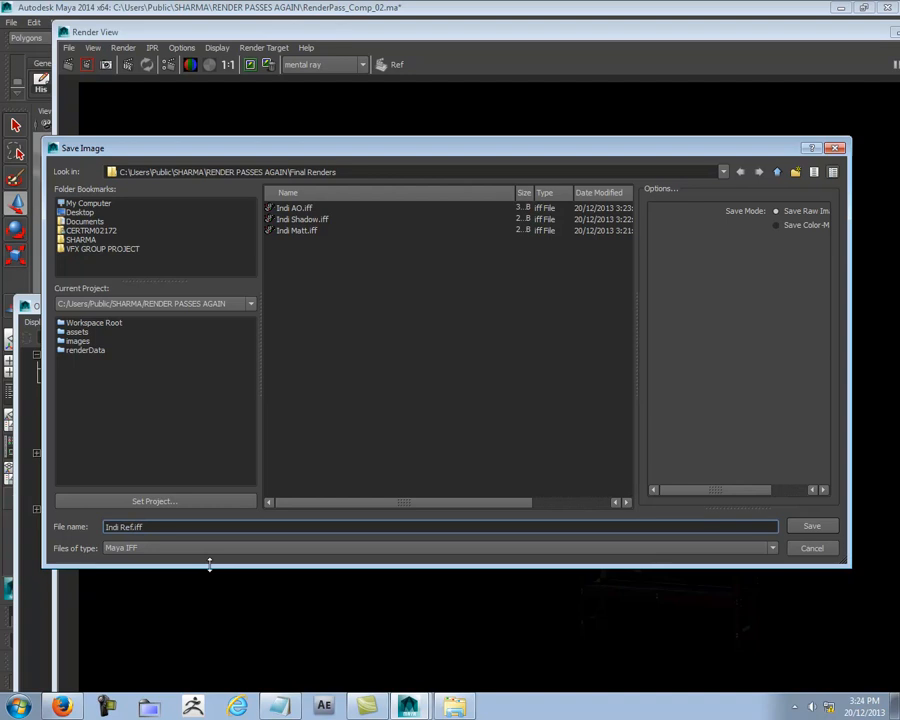
{"action": "key", "text": "Return"}
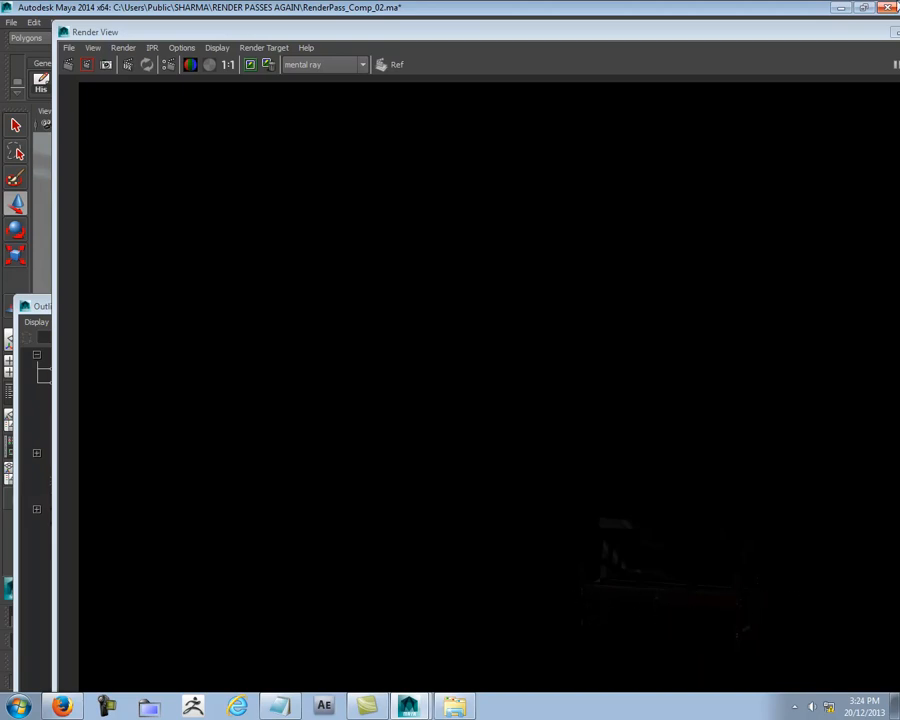
Step: Switch to the Spec render layer and render the specular pass
{"action": "left_click_drag", "start_coordinate": [800, 38], "coordinate": [482, 46]}
{"action": "left_click", "coordinate": [787, 484]}
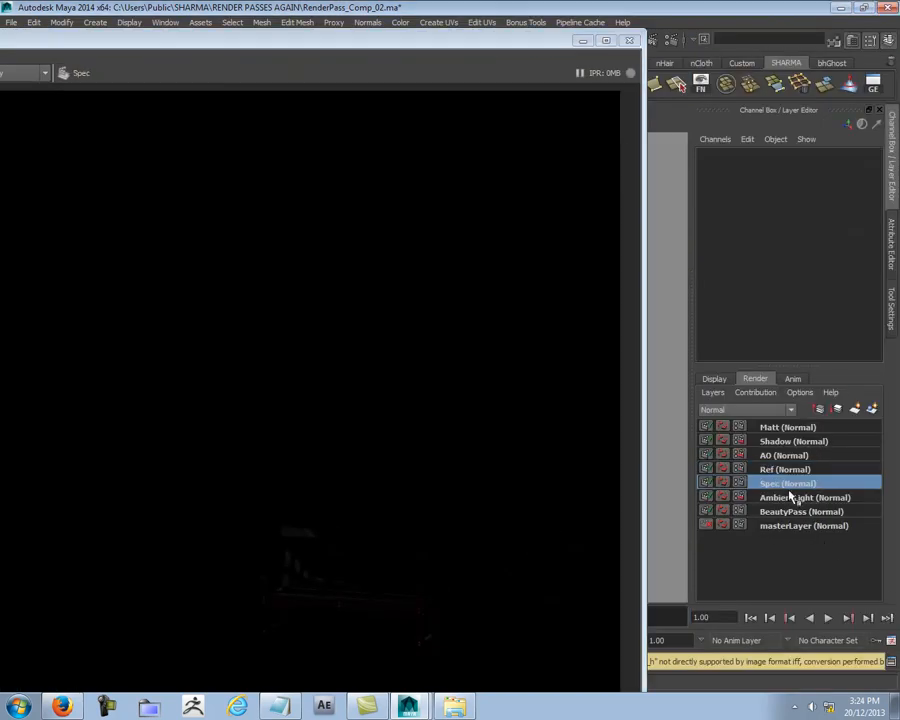
{"action": "double_click", "coordinate": [363, 48]}
{"action": "left_click", "coordinate": [52, 78]}
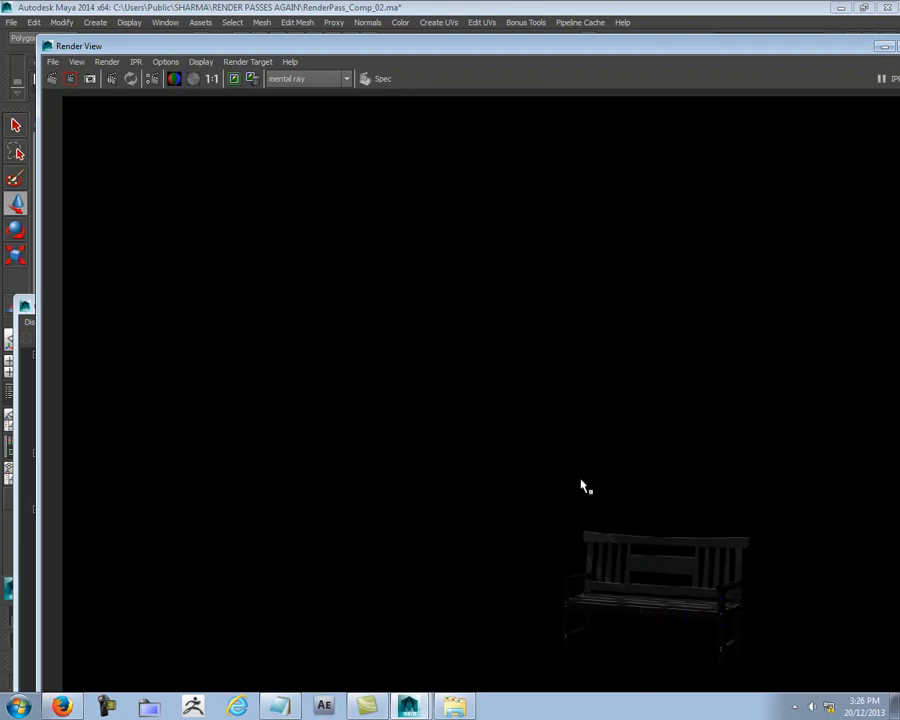
Step: Save the specular render as Indi Spec.iff in the Final Renders folder
{"action": "right_click", "coordinate": [625, 538]}
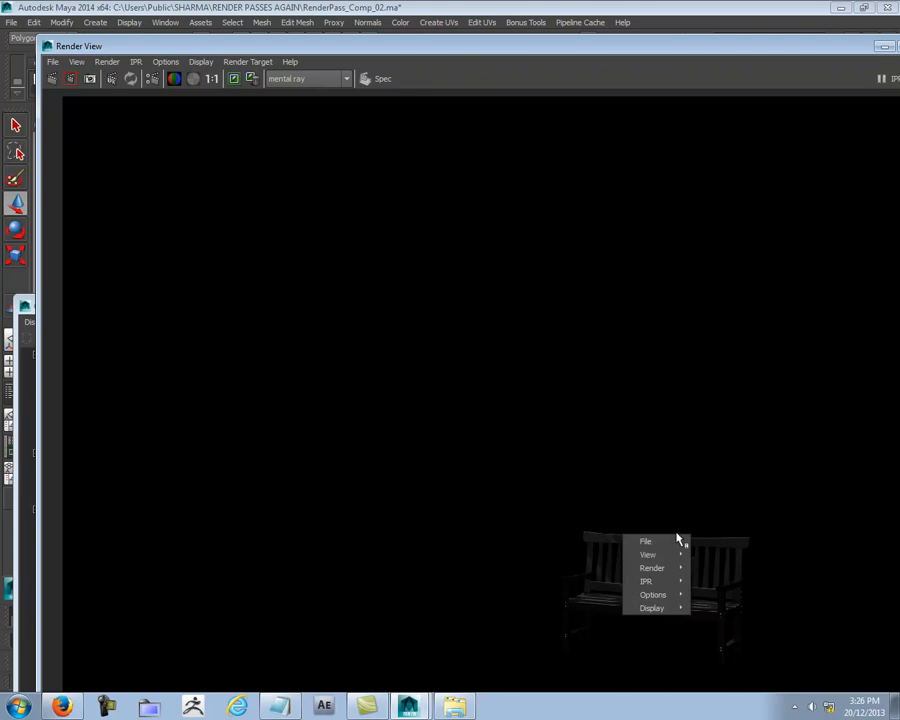
{"action": "mouse_move", "coordinate": [676, 540]}
{"action": "left_click", "coordinate": [735, 556]}
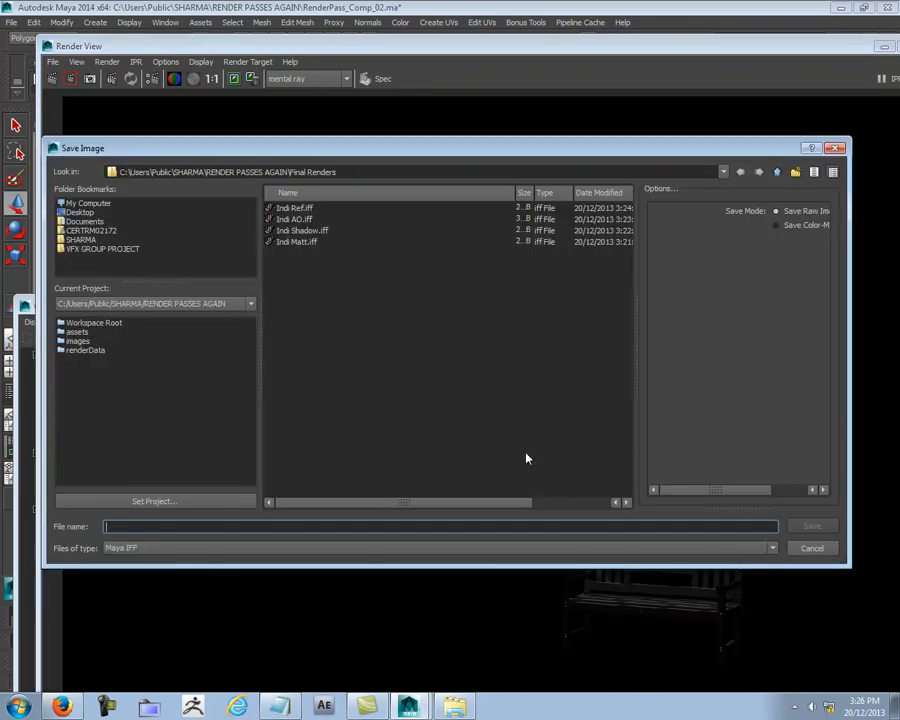
{"action": "left_click", "coordinate": [290, 242]}
{"action": "left_click", "coordinate": [135, 527]}
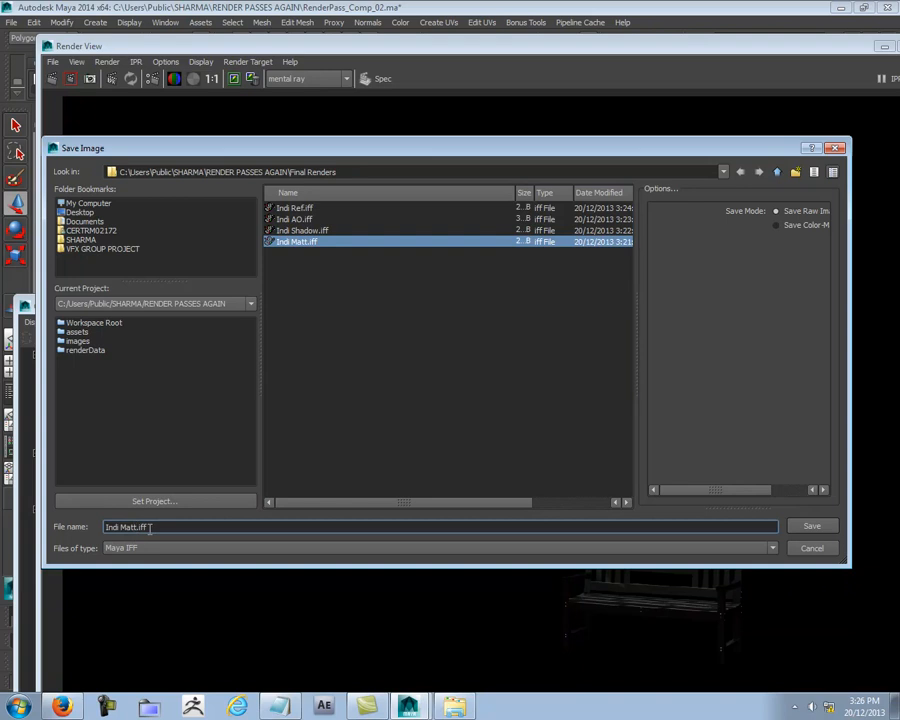
{"action": "key", "text": "BackSpace"}
{"action": "key", "text": "BackSpace"}
{"action": "key", "text": "BackSpace"}
{"action": "key", "text": "BackSpace"}
{"action": "type", "text": "Spec"}
{"action": "key", "text": "Return"}
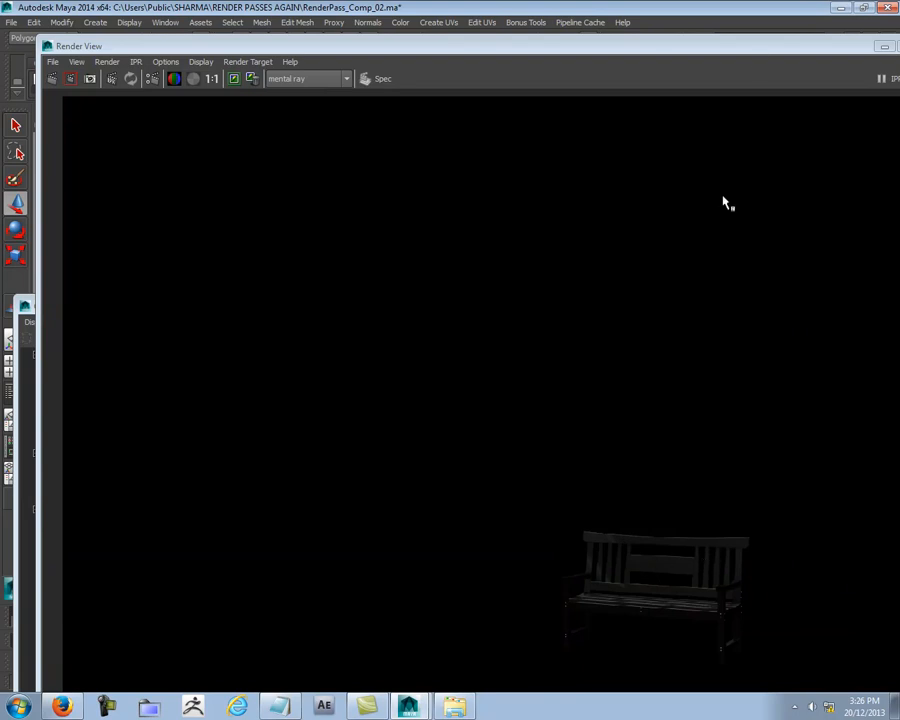
Step: Check which objects belong to the Spec render layer by selecting its members, and clear the selection
{"action": "left_click_drag", "start_coordinate": [754, 44], "coordinate": [364, 50]}
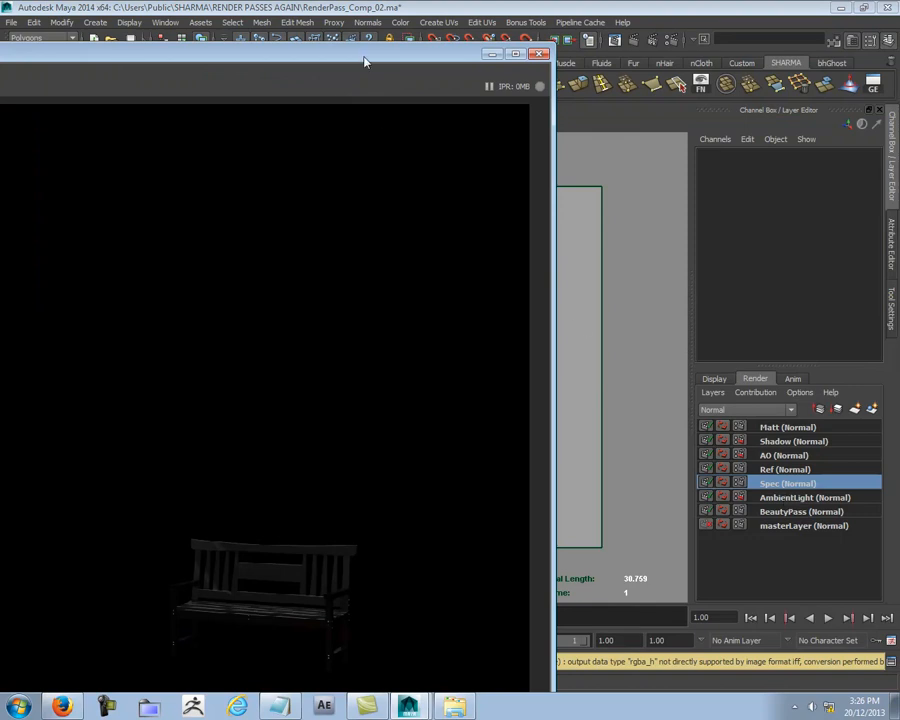
{"action": "left_click_drag", "start_coordinate": [364, 62], "coordinate": [493, 474]}
{"action": "left_click_drag", "start_coordinate": [80, 302], "coordinate": [207, 112]}
{"action": "right_click", "coordinate": [792, 484]}
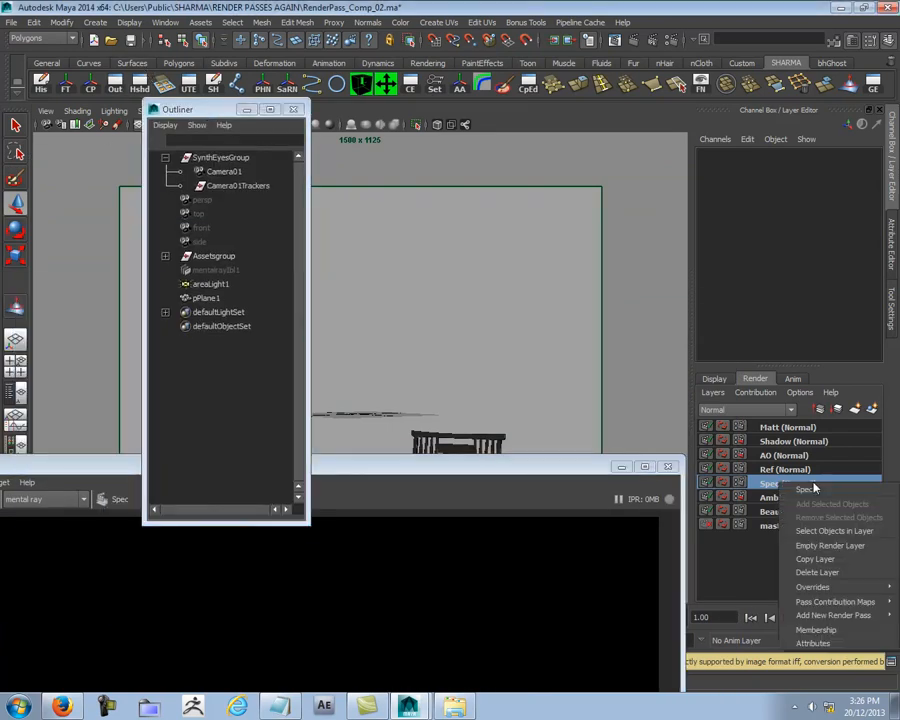
{"action": "left_click", "coordinate": [812, 530]}
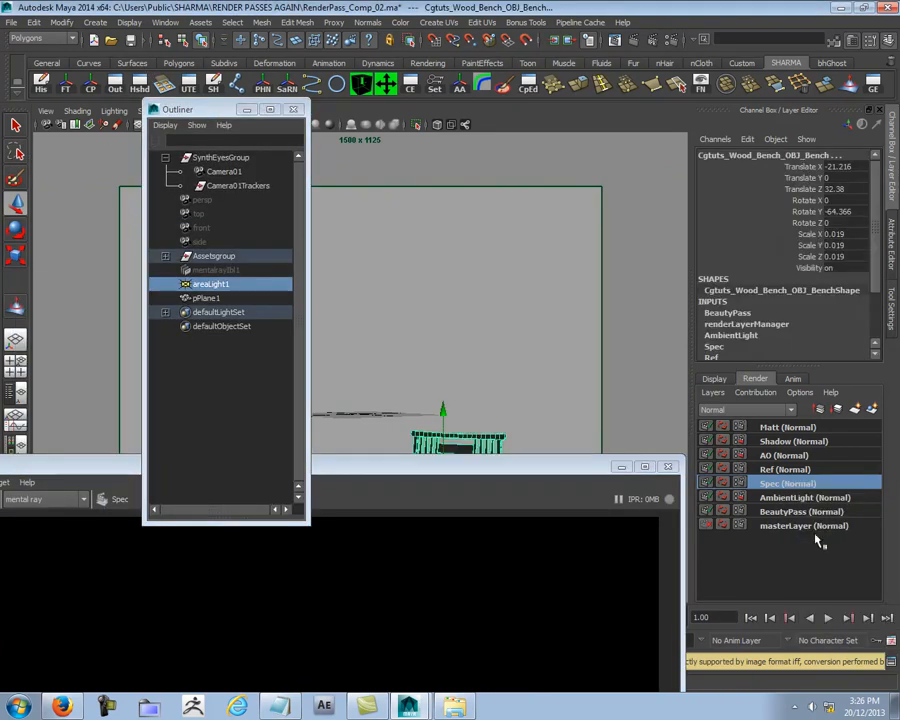
{"action": "left_click", "coordinate": [536, 315]}
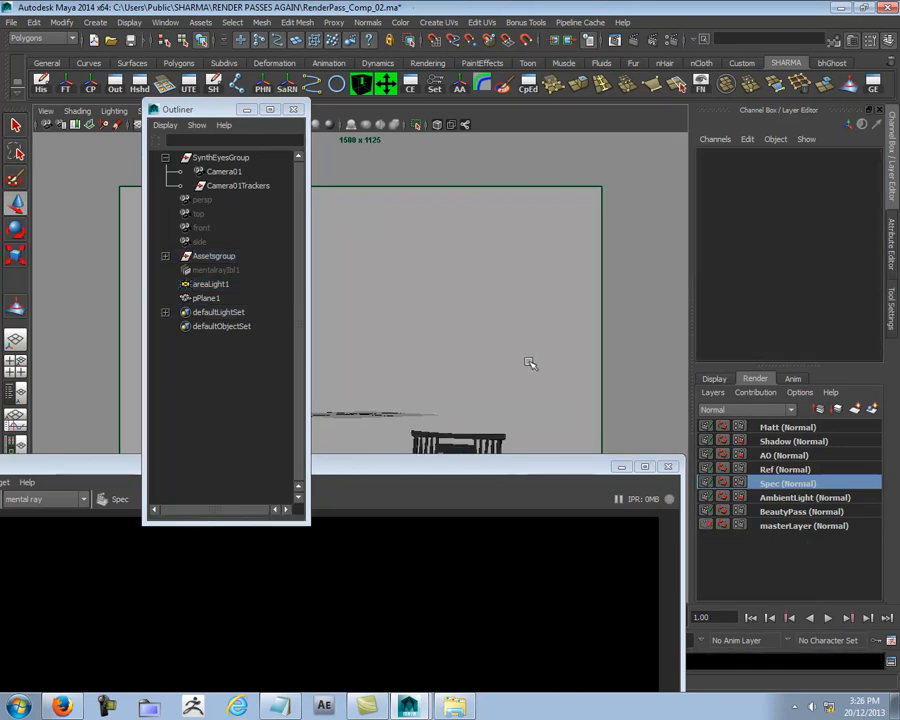
{"action": "left_click_drag", "start_coordinate": [406, 475], "coordinate": [371, 124]}
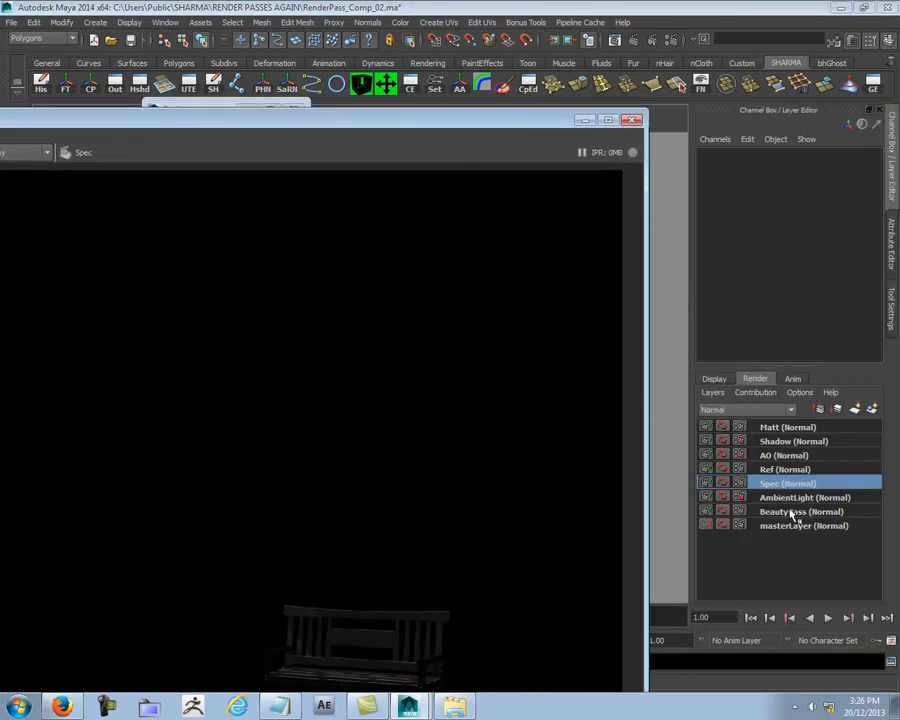
Step: Switch to the AmbientLight render layer and render the ambient light pass
{"action": "left_click", "coordinate": [790, 498]}
{"action": "left_click_drag", "start_coordinate": [168, 122], "coordinate": [476, 120]}
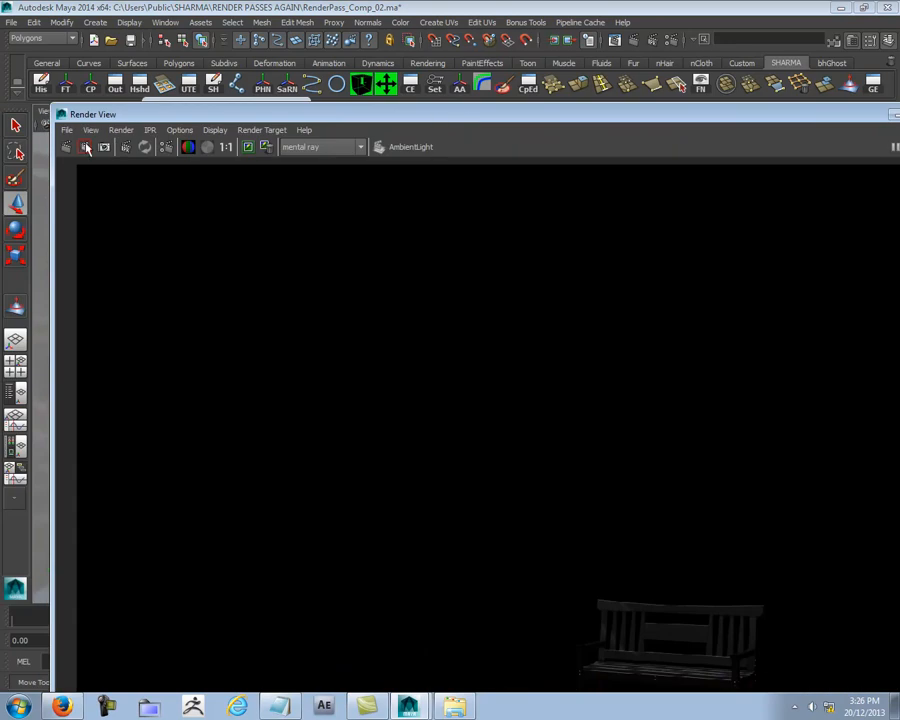
{"action": "left_click", "coordinate": [66, 148]}
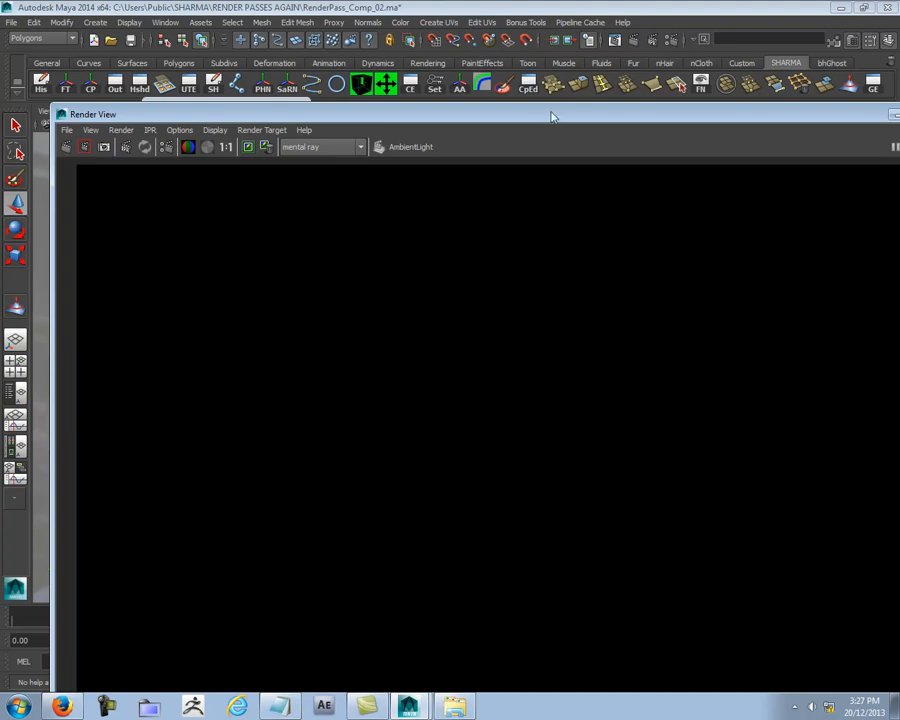
Step: Inspect the ambient light render's alpha channel and return to the color display
{"action": "left_click_drag", "start_coordinate": [540, 116], "coordinate": [250, 130]}
{"action": "left_click_drag", "start_coordinate": [176, 165], "coordinate": [218, 650]}
{"action": "double_click", "coordinate": [218, 655]}
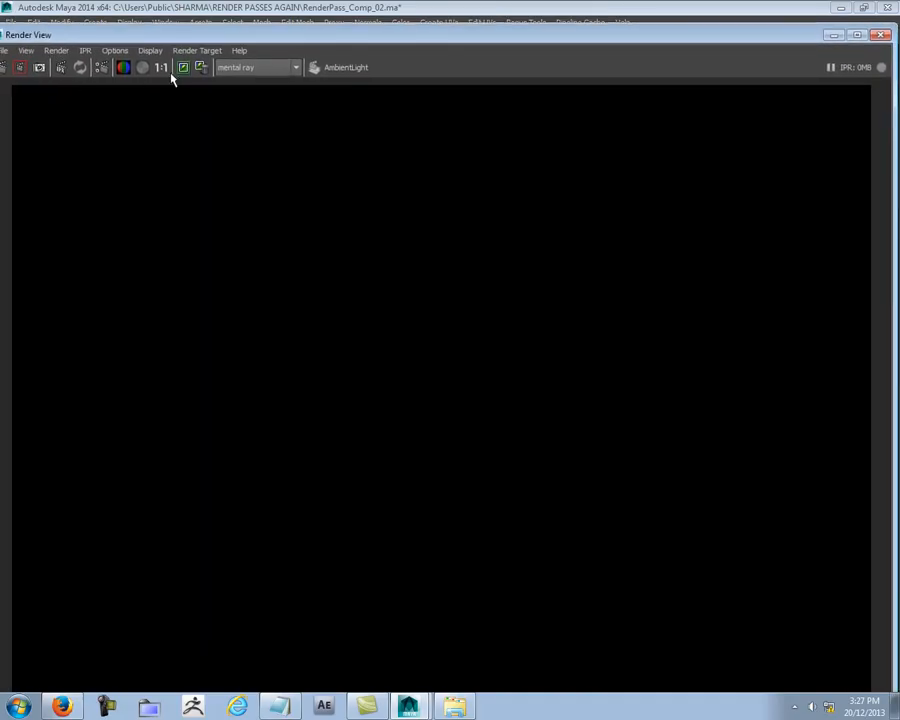
{"action": "left_click", "coordinate": [141, 67]}
{"action": "left_click", "coordinate": [123, 67]}
Step: Select the mentalrayIbl1 environment in the scene and review the AmbientLight layer's indirect lighting and Final Gathering settings
{"action": "left_click_drag", "start_coordinate": [590, 38], "coordinate": [398, 539]}
{"action": "left_click_drag", "start_coordinate": [597, 496], "coordinate": [598, 497]}
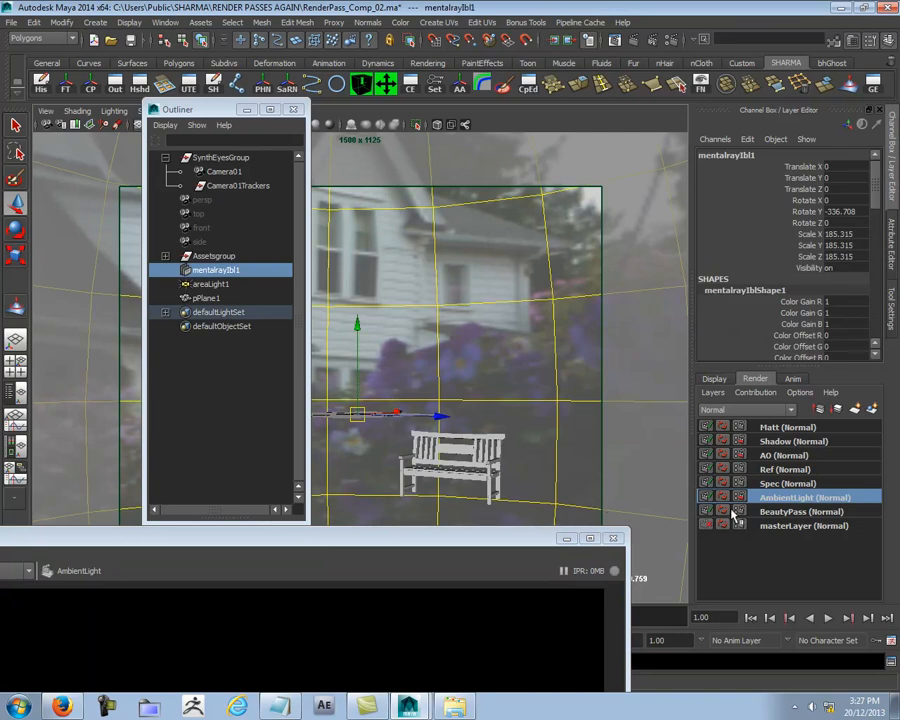
{"action": "left_click", "coordinate": [741, 498]}
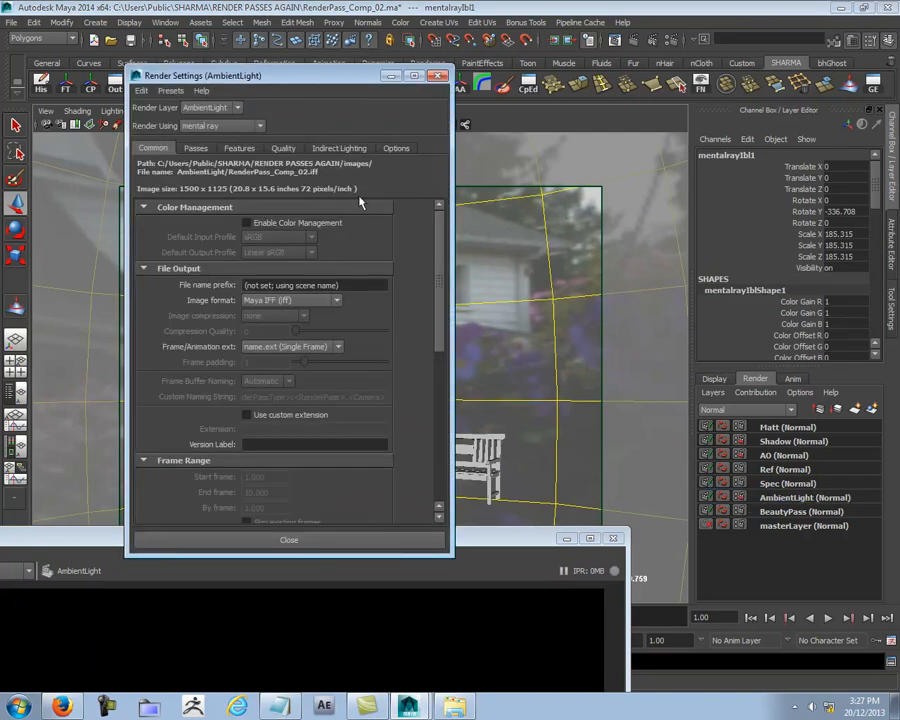
{"action": "left_click", "coordinate": [334, 150]}
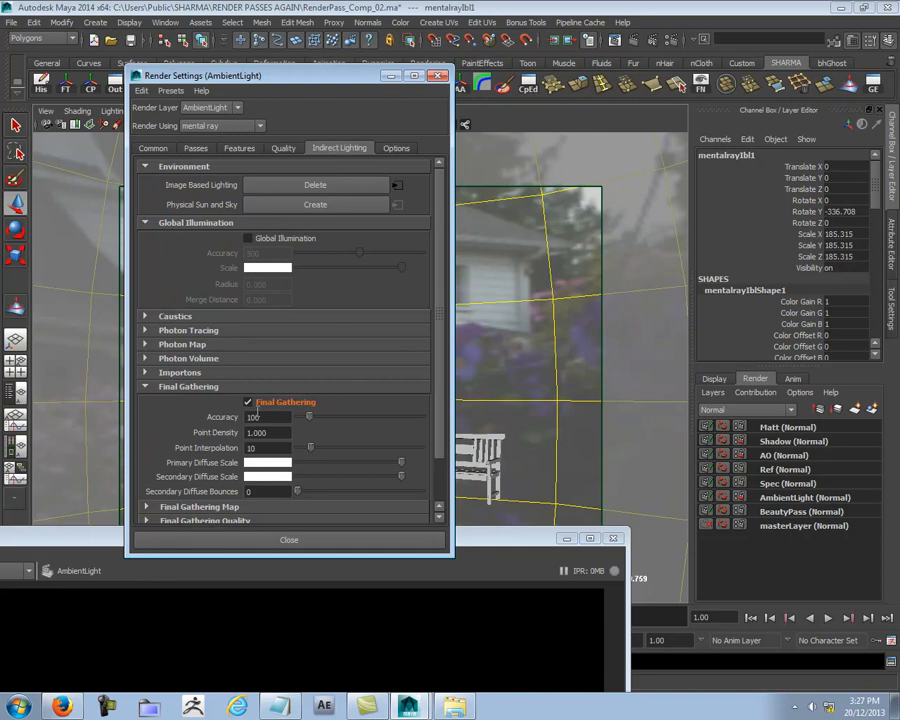
{"action": "left_click", "coordinate": [441, 76]}
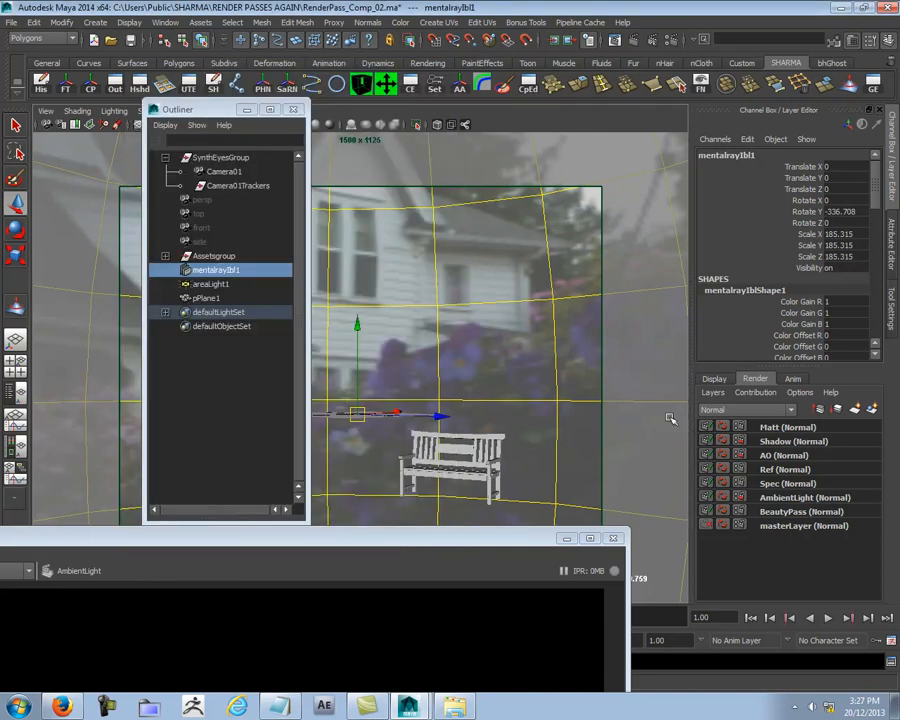
Step: Add the selected mentalrayIbl1 environment to the AmbientLight render layer
{"action": "left_click", "coordinate": [785, 497]}
{"action": "right_click", "coordinate": [790, 500]}
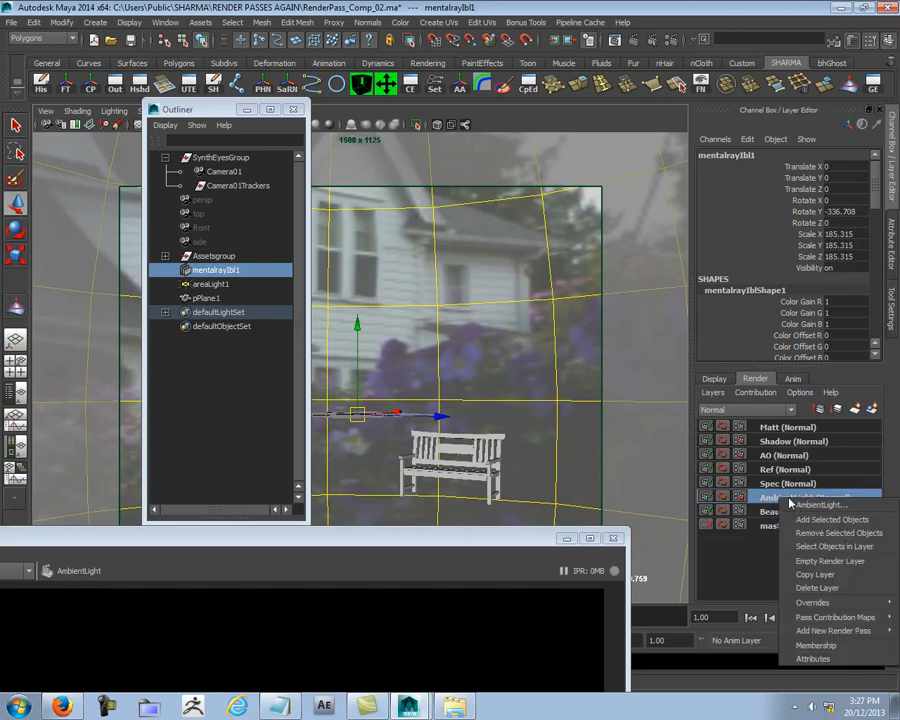
{"action": "left_click", "coordinate": [805, 525]}
Step: Enable Visible In Final Gather in mentalrayIblShape1's render stats and create a layer override for it
{"action": "key", "text": "ctrl+a"}
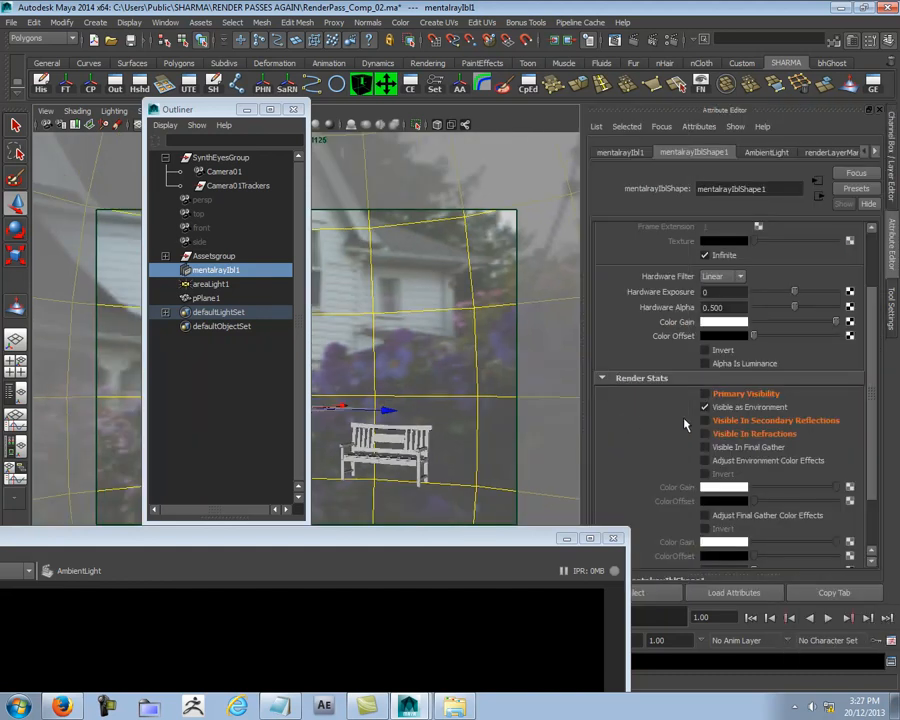
{"action": "left_click", "coordinate": [706, 447]}
{"action": "right_click", "coordinate": [735, 449]}
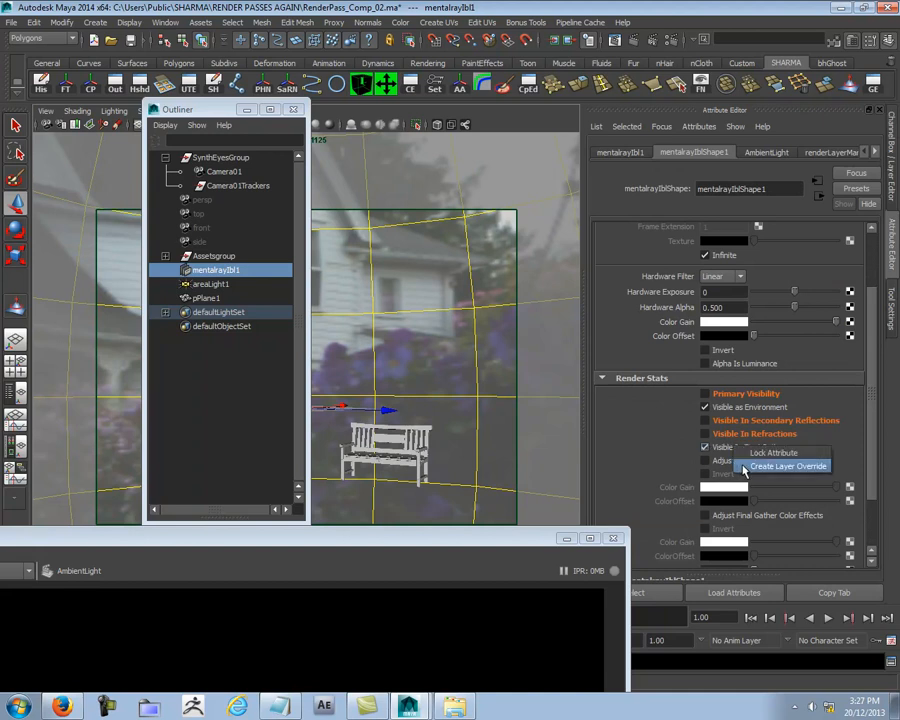
{"action": "left_click", "coordinate": [786, 466]}
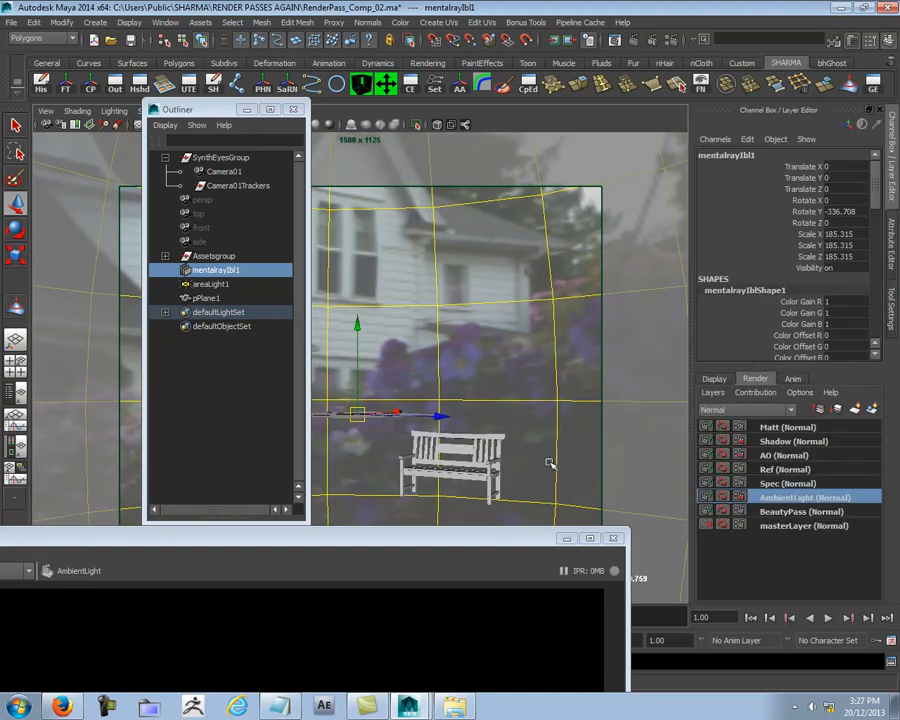
{"action": "key", "text": "ctrl+a"}
Step: Show the alpha channel to locate the bench, render a region around it, and return to the color display
{"action": "double_click", "coordinate": [462, 553]}
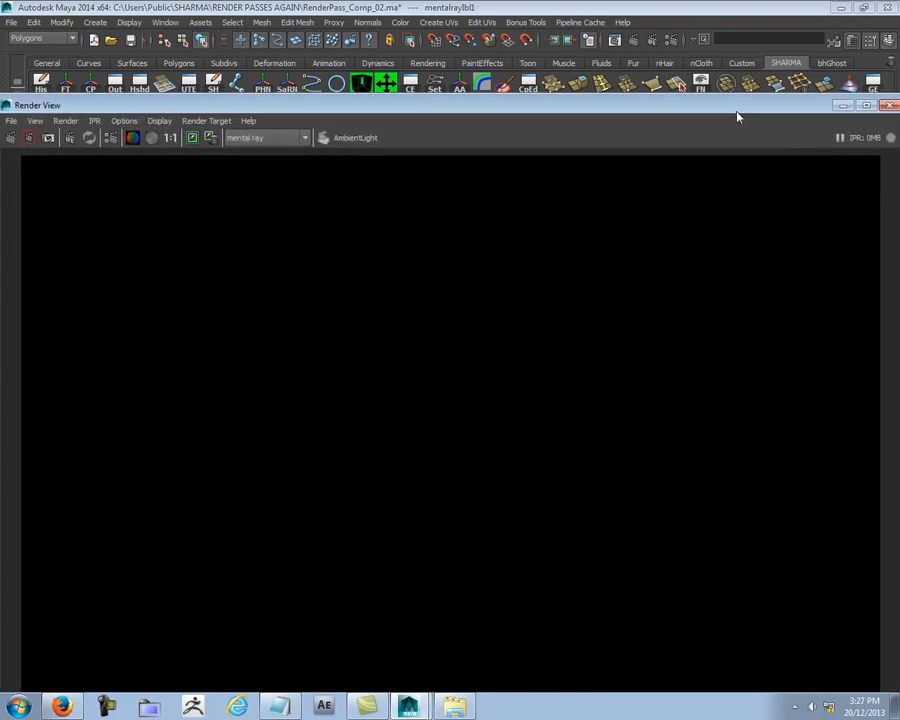
{"action": "left_click", "coordinate": [151, 132]}
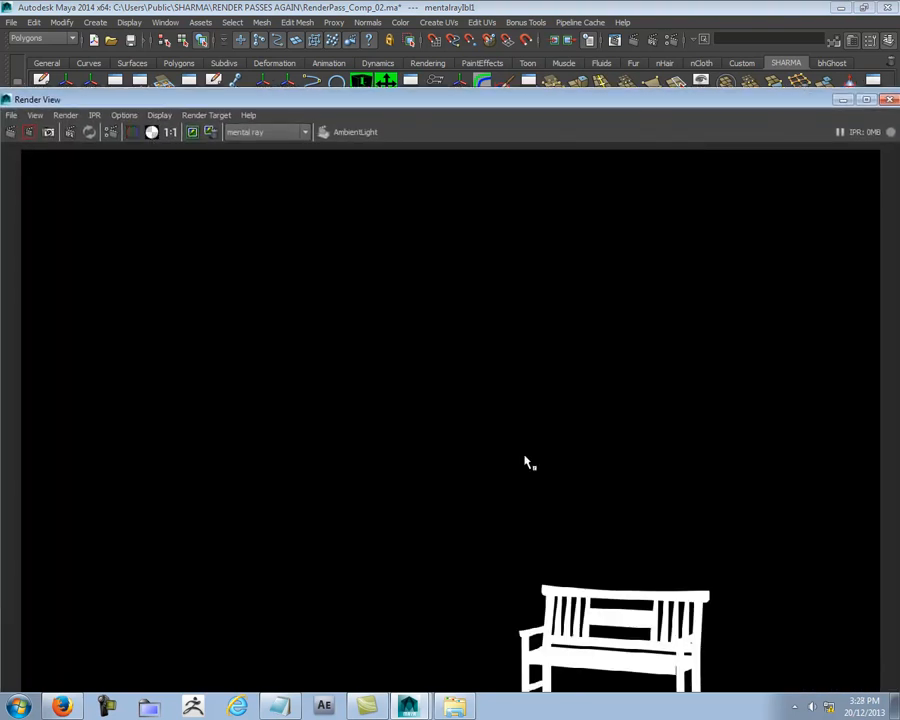
{"action": "left_click_drag", "start_coordinate": [645, 103], "coordinate": [597, 38]}
{"action": "left_click_drag", "start_coordinate": [408, 477], "coordinate": [701, 665]}
{"action": "right_click", "coordinate": [590, 545]}
{"action": "mouse_move", "coordinate": [625, 574]}
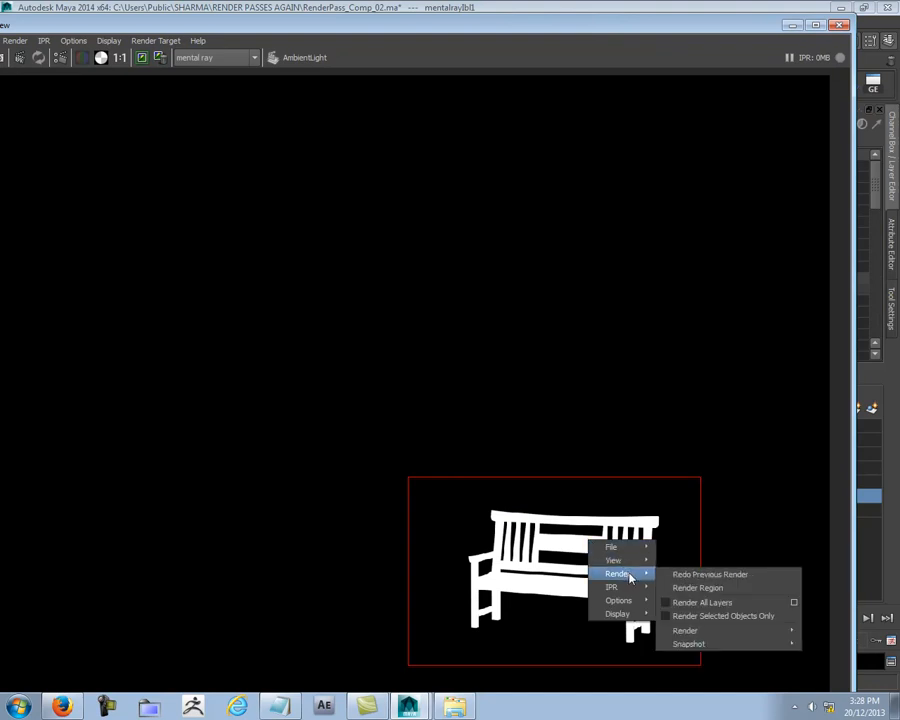
{"action": "left_click", "coordinate": [720, 591]}
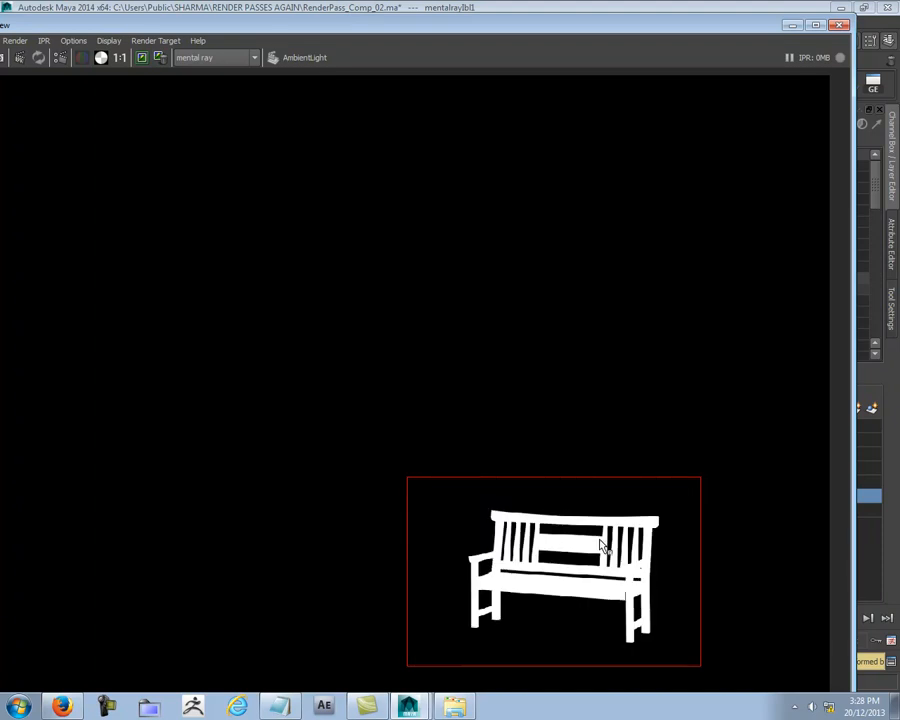
{"action": "left_click", "coordinate": [83, 58]}
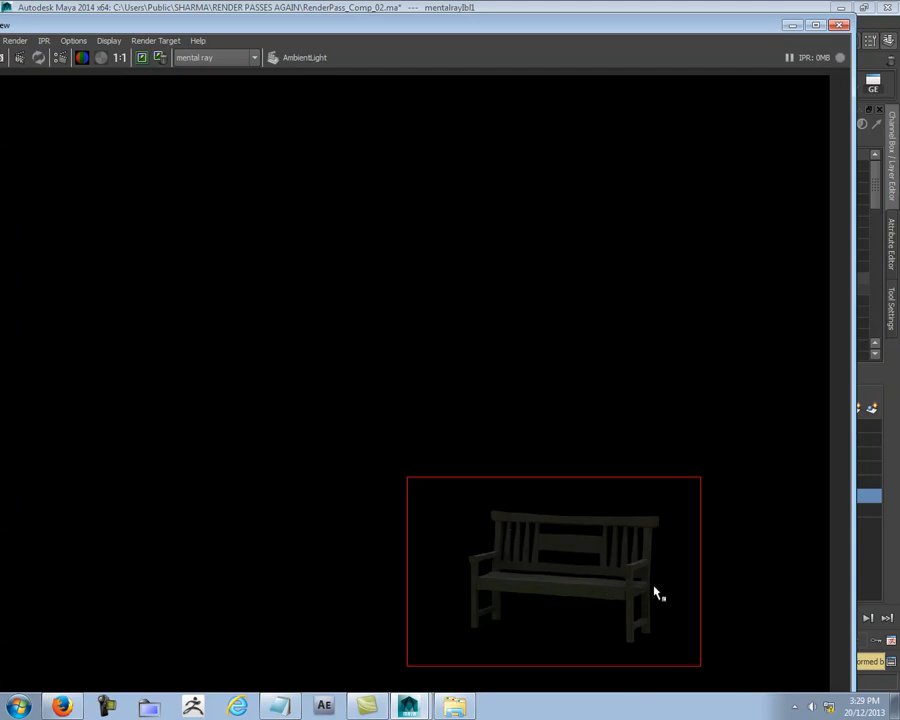
Step: Save the AmbientLight render to the Final Renders folder as Indi AmbientLight.iff
{"action": "left_click_drag", "start_coordinate": [692, 24], "coordinate": [452, 64]}
{"action": "right_click", "coordinate": [379, 636]}
{"action": "mouse_move", "coordinate": [432, 629]}
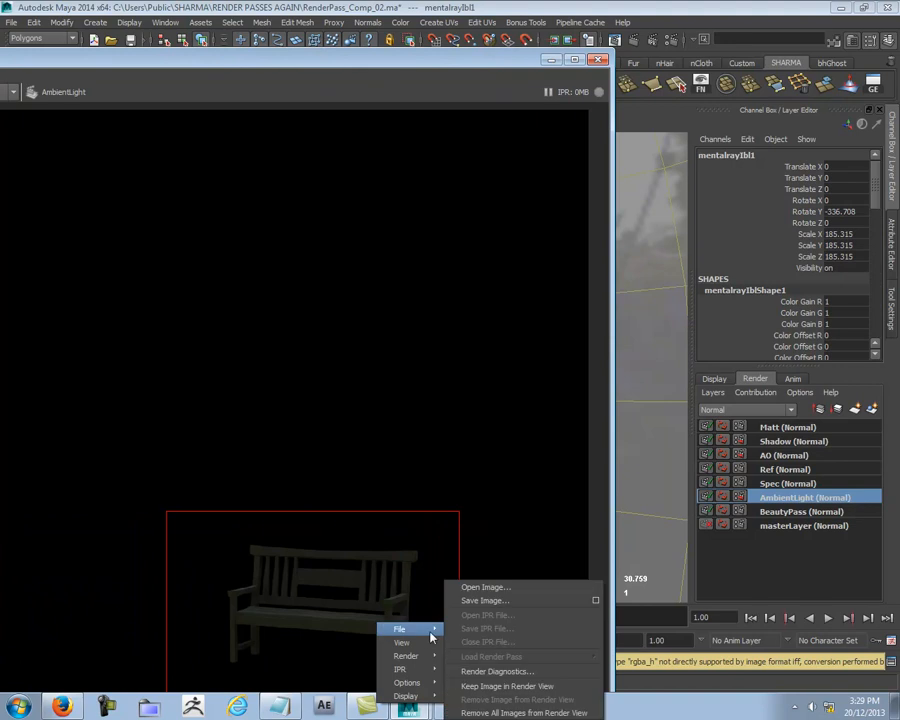
{"action": "left_click", "coordinate": [497, 601]}
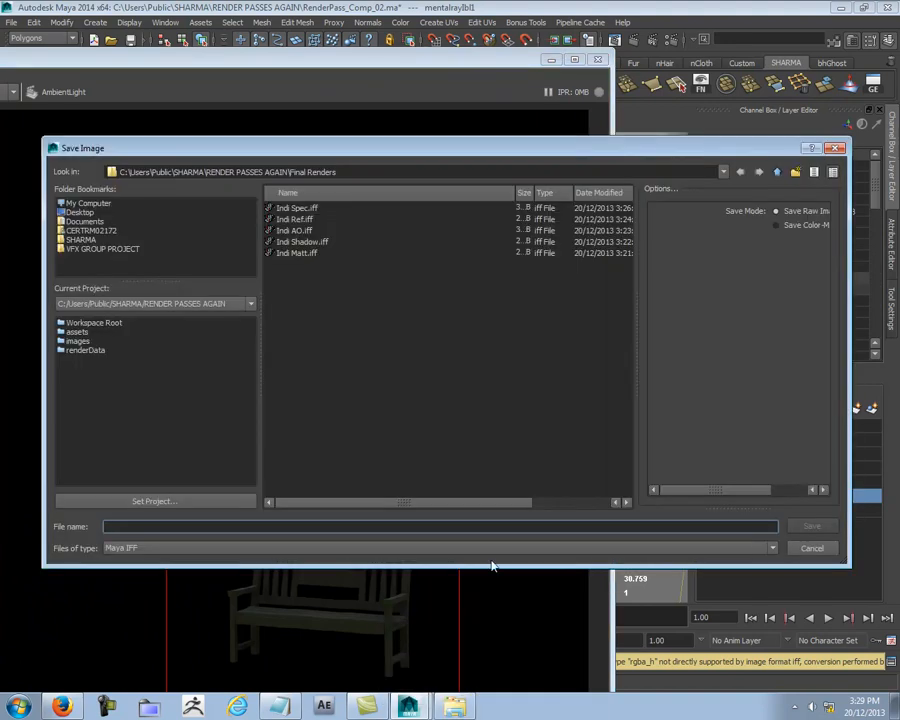
{"action": "left_click", "coordinate": [280, 253]}
{"action": "left_click", "coordinate": [143, 528]}
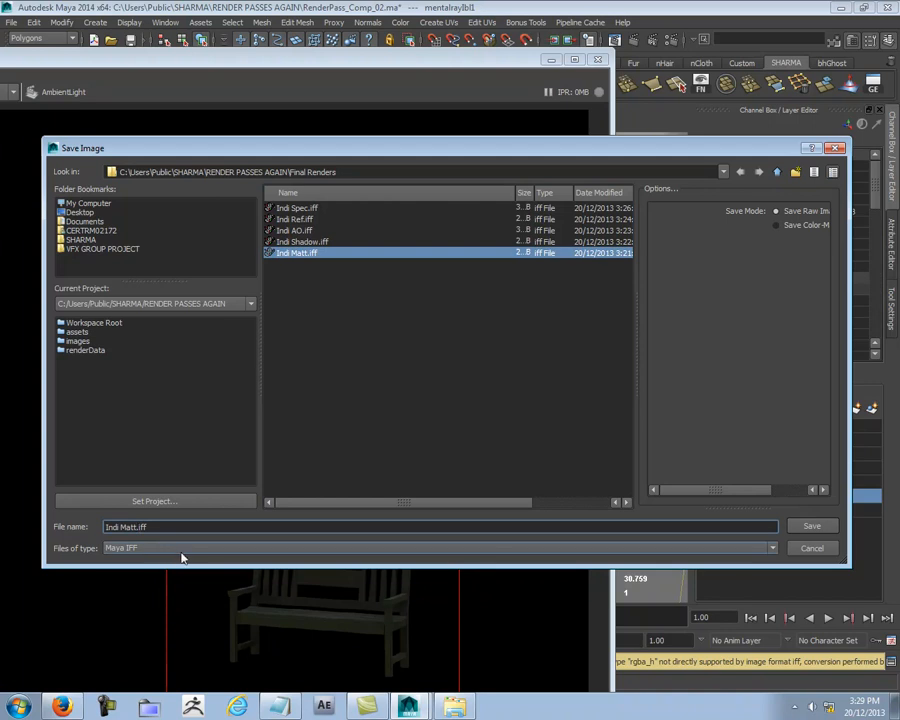
{"action": "key", "text": "BackSpace"}
{"action": "key", "text": "BackSpace"}
{"action": "key", "text": "BackSpace"}
{"action": "key", "text": "BackSpace"}
{"action": "type", "text": "AmbientL"}
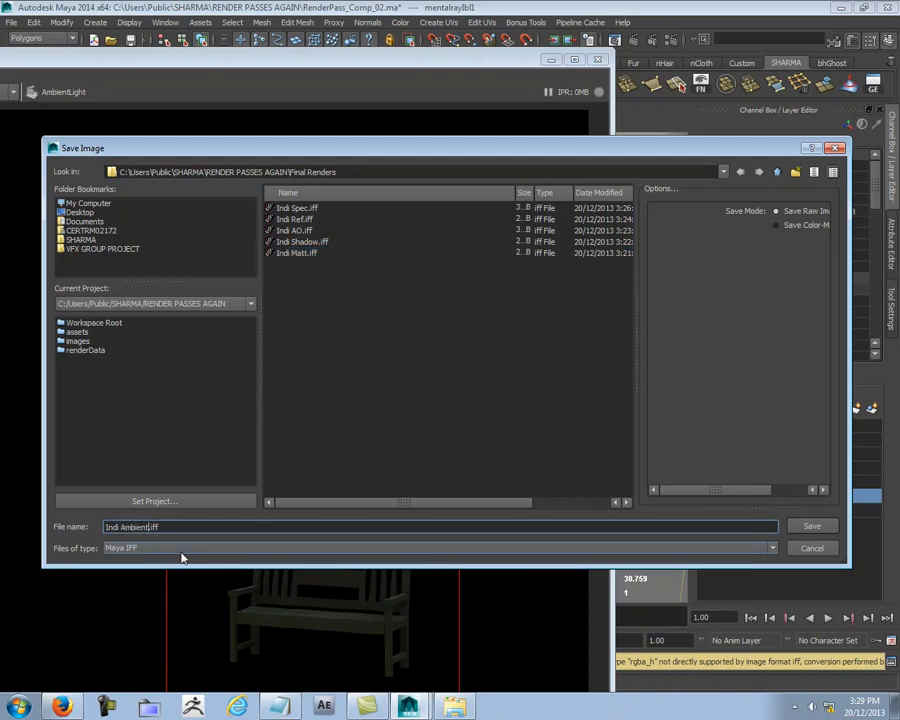
{"action": "type", "text": "ight"}
{"action": "key", "text": "Return"}
Step: Make BeautyPass the active render layer and render the marked region around the bench
{"action": "left_click", "coordinate": [793, 511]}
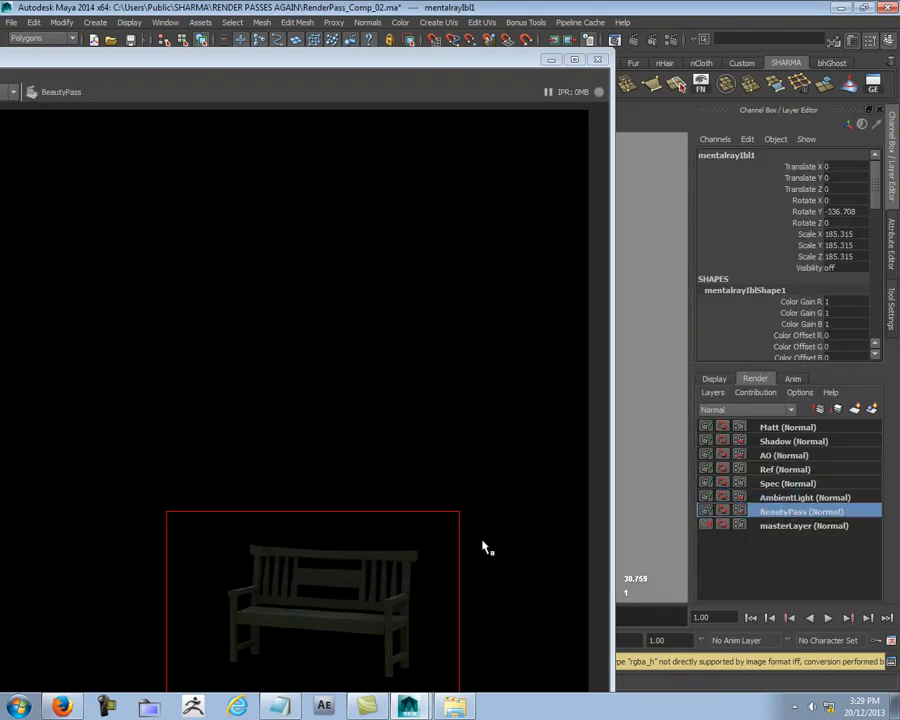
{"action": "right_click", "coordinate": [318, 574]}
{"action": "mouse_move", "coordinate": [360, 605]}
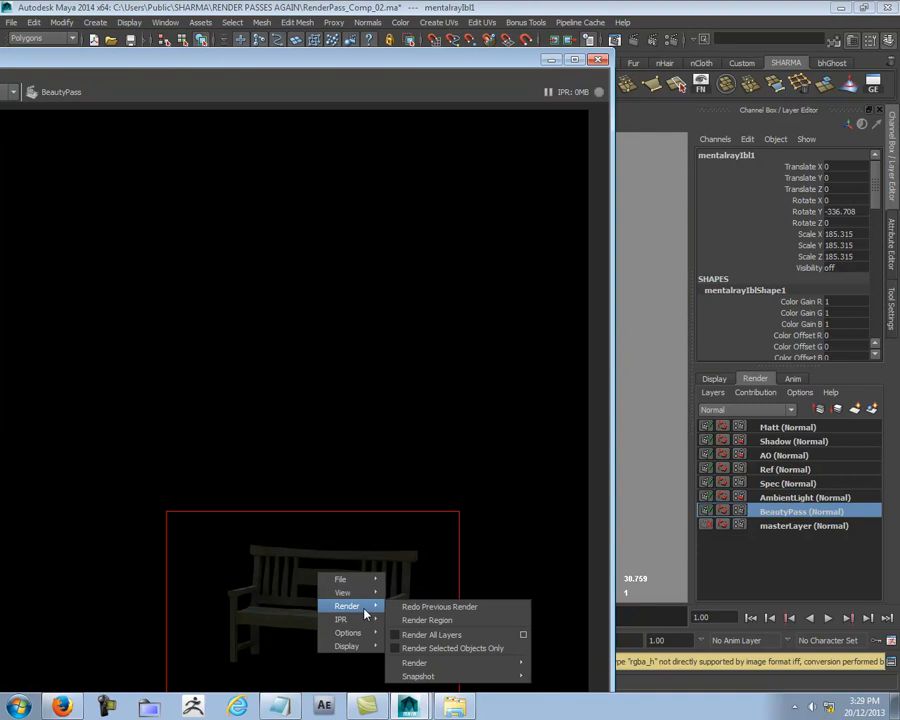
{"action": "left_click", "coordinate": [447, 620]}
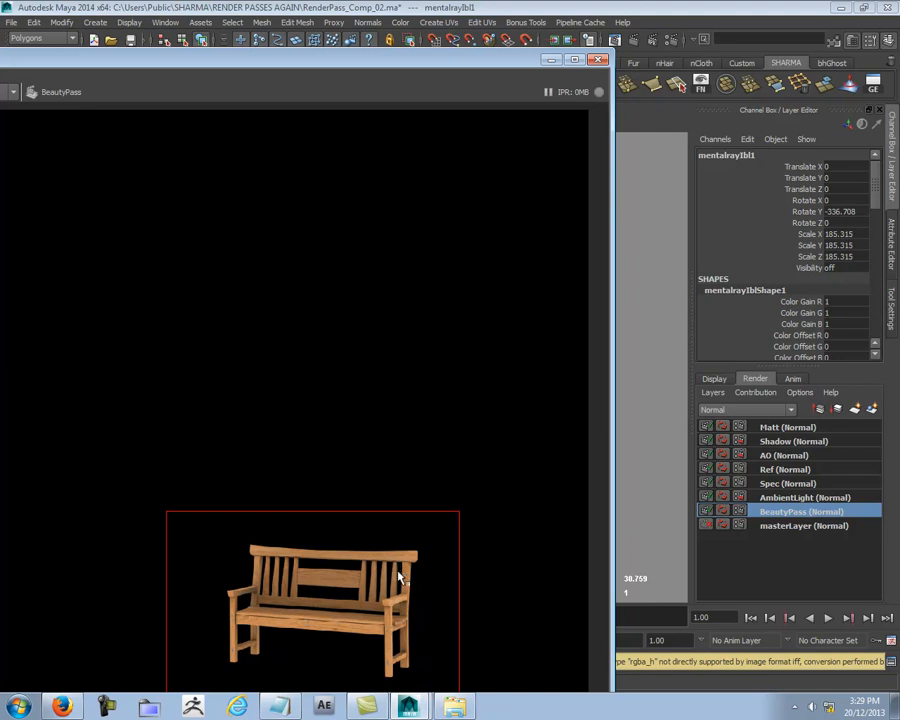
Step: Save the BeautyPass render to the Final Renders folder as Indi Beauty.iff
{"action": "right_click", "coordinate": [395, 557]}
{"action": "mouse_move", "coordinate": [420, 562]}
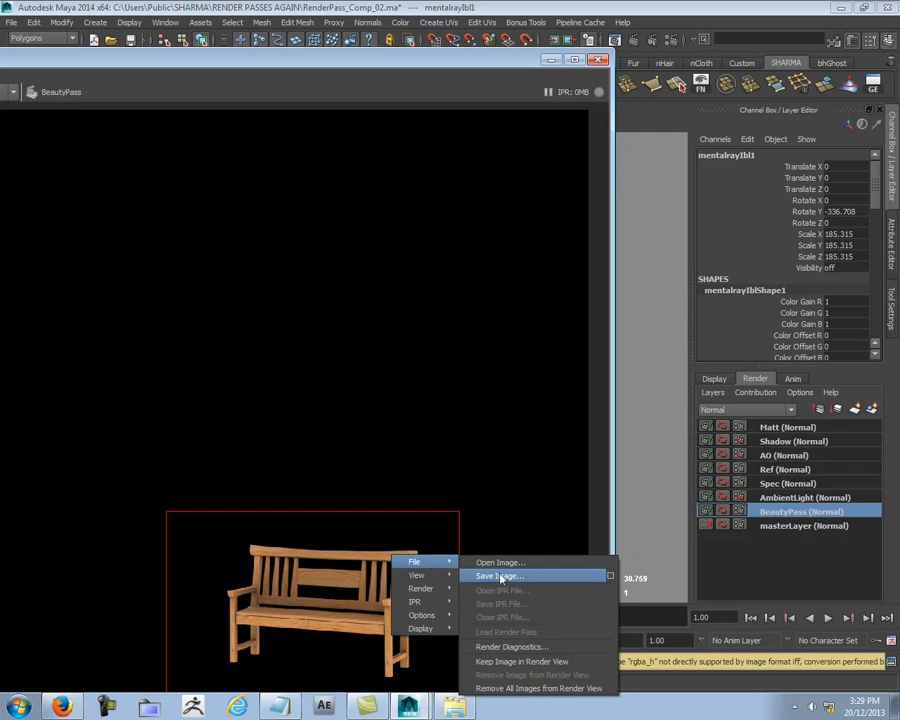
{"action": "left_click", "coordinate": [500, 576]}
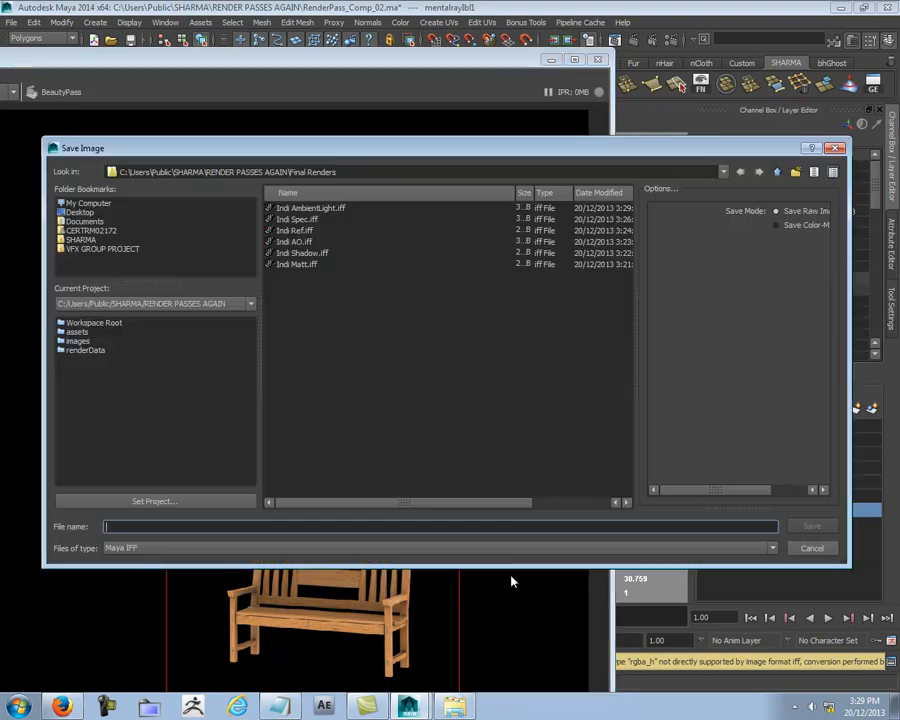
{"action": "left_click", "coordinate": [294, 266]}
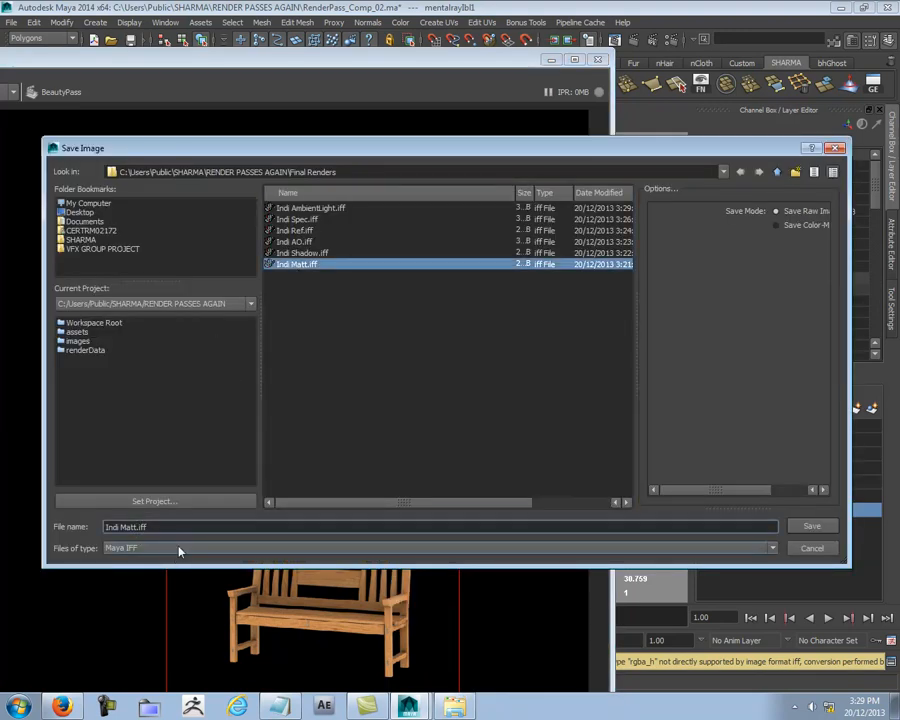
{"action": "key", "text": "BackSpace"}
{"action": "key", "text": "BackSpace"}
{"action": "key", "text": "BackSpace"}
{"action": "key", "text": "BackSpace"}
{"action": "type", "text": "Beauty"}
{"action": "key", "text": "Return"}
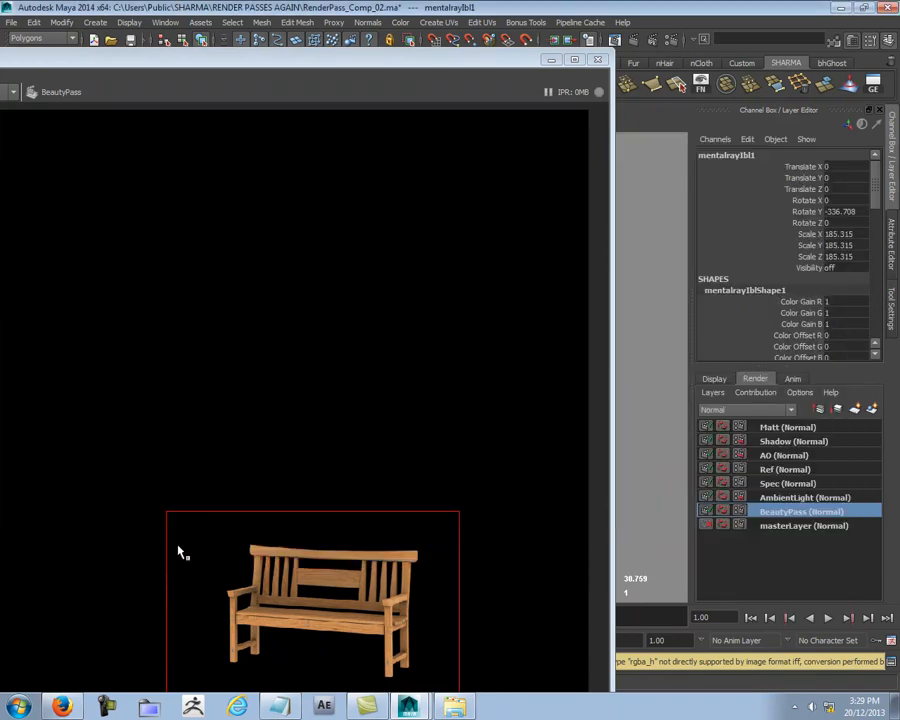
Step: Close the render view, save the RenderPass_Comp_02.ma scene and exit Maya
{"action": "left_click", "coordinate": [428, 442]}
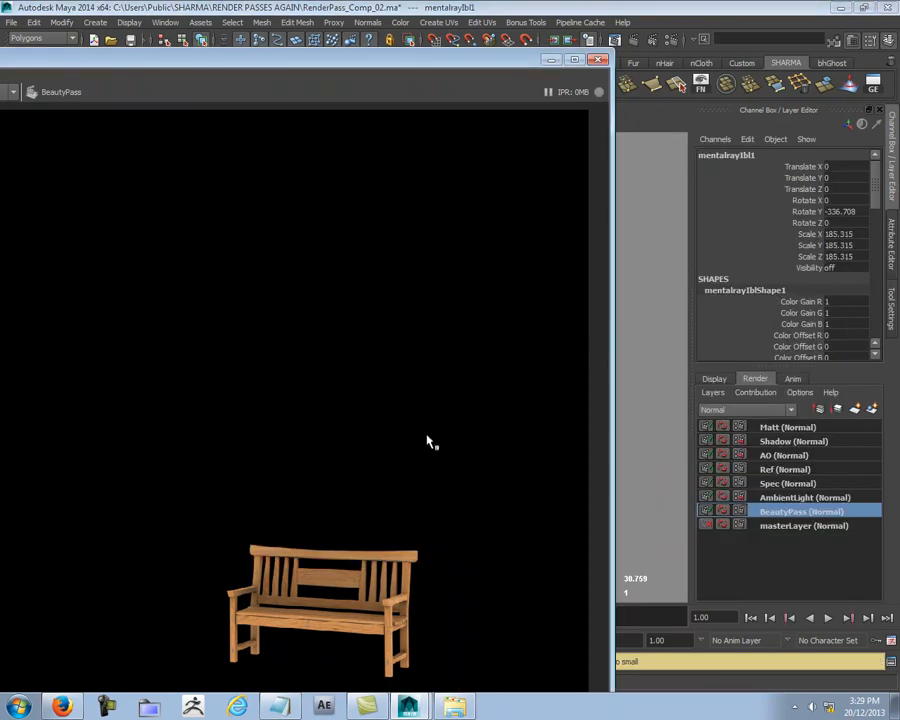
{"action": "left_click", "coordinate": [598, 61]}
{"action": "key", "text": "ctrl+s"}
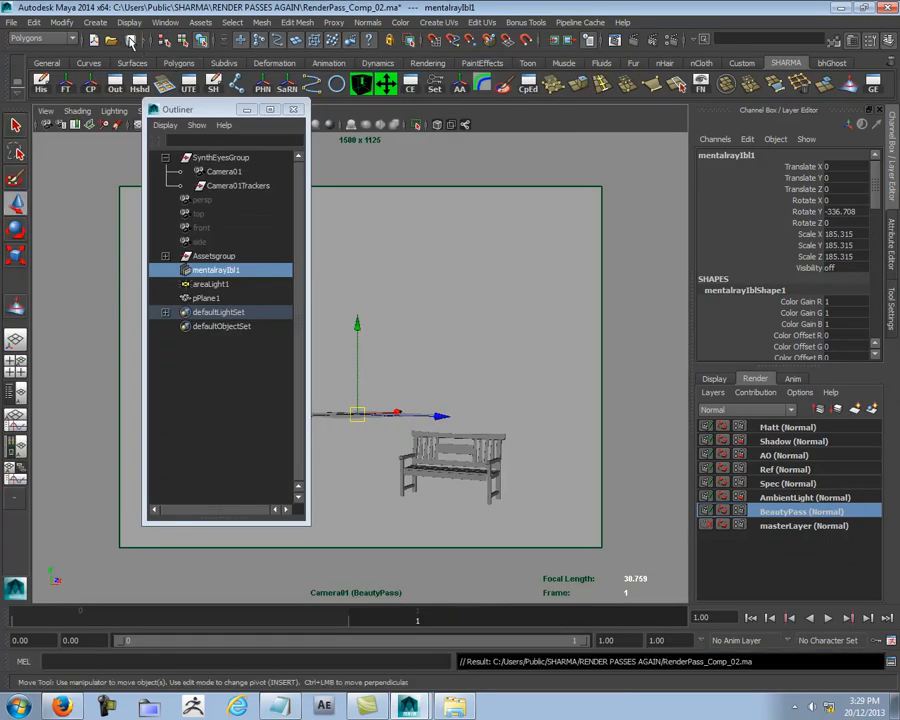
{"action": "left_click", "coordinate": [891, 8]}
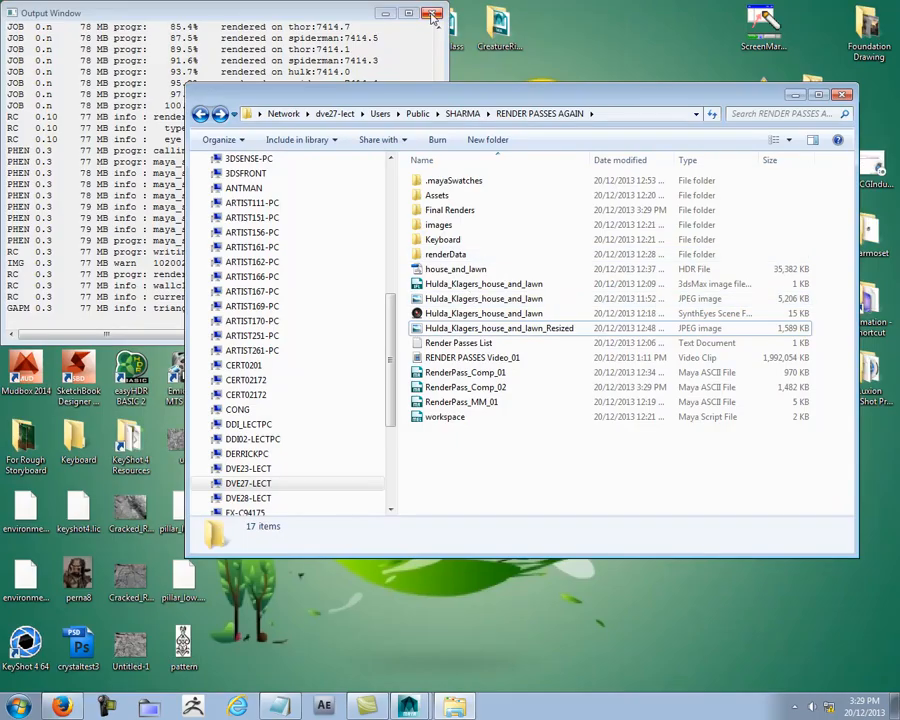
{"action": "left_click", "coordinate": [431, 13]}
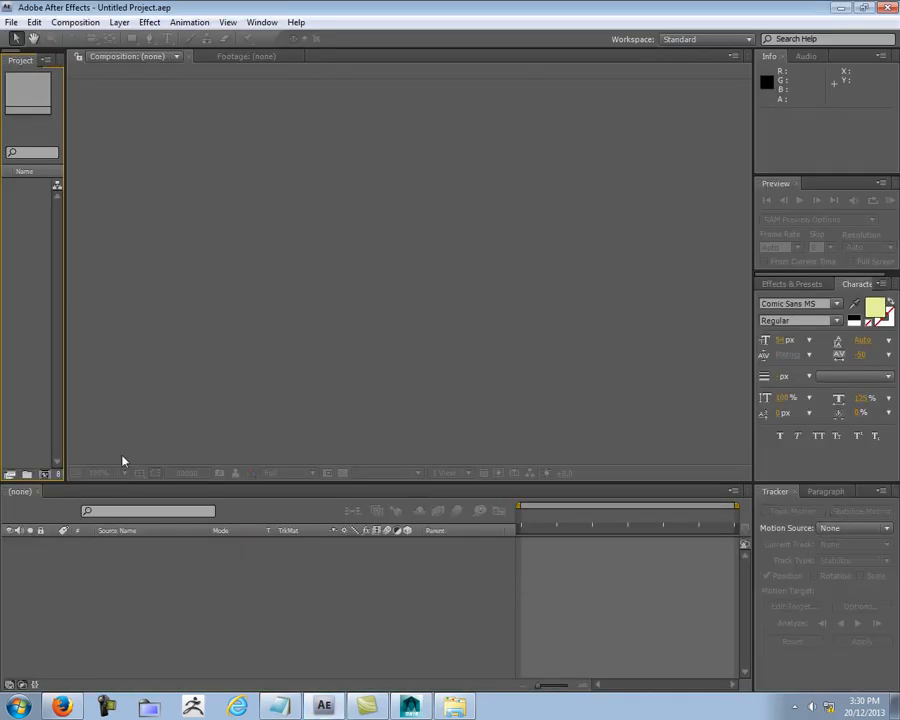
Step: In After Effects, widen the project area and import Hulda_Klagers_house_and_lawn_Resized from the RENDER PASSES AGAIN folder as footage
{"action": "left_click_drag", "start_coordinate": [62, 202], "coordinate": [200, 206]}
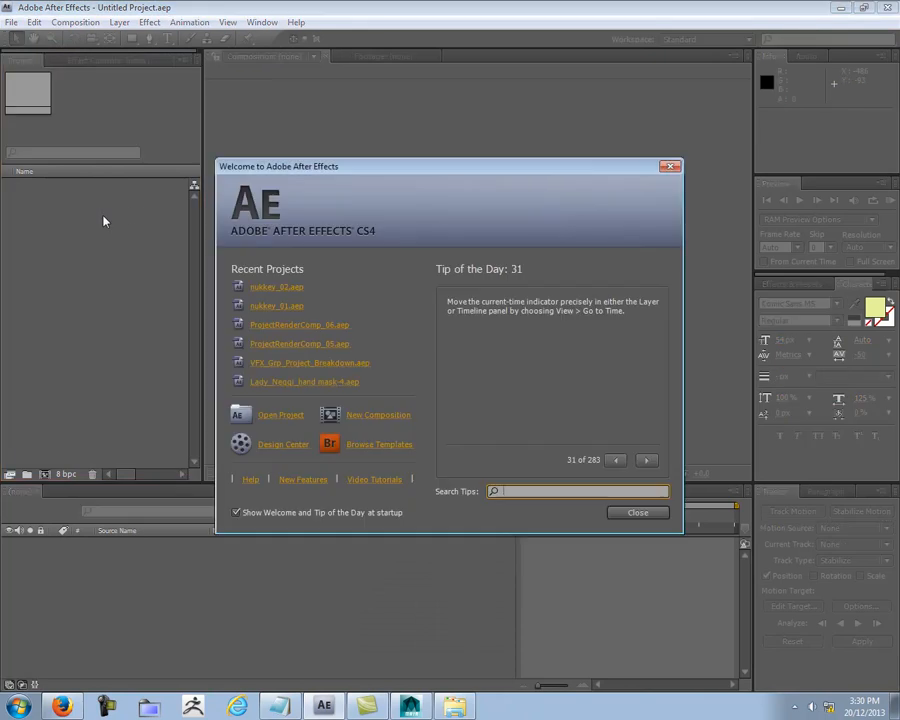
{"action": "left_click", "coordinate": [670, 167]}
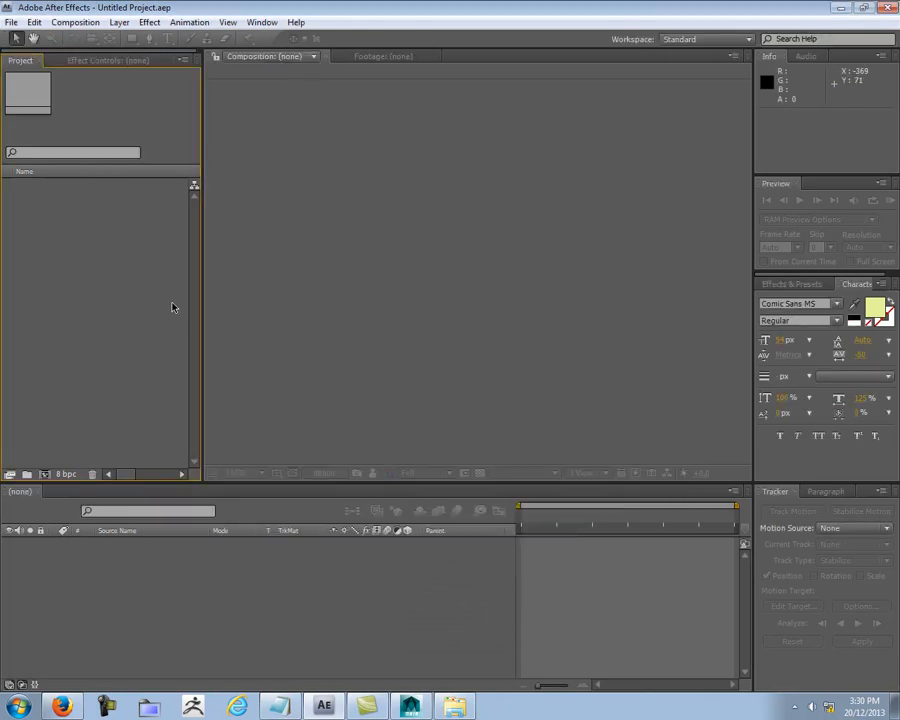
{"action": "double_click", "coordinate": [173, 307]}
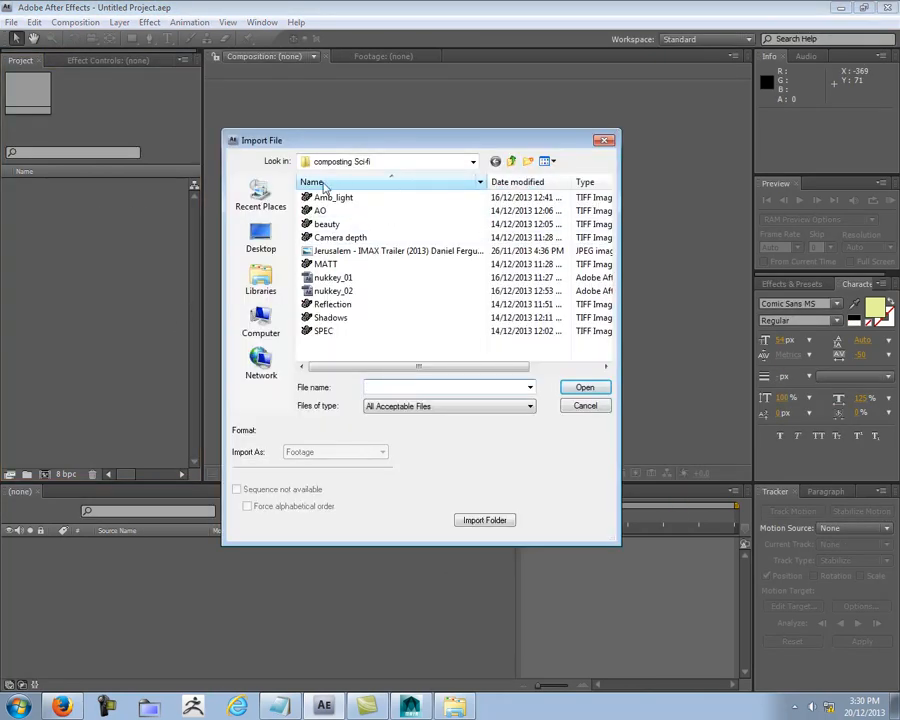
{"action": "left_click", "coordinate": [375, 163]}
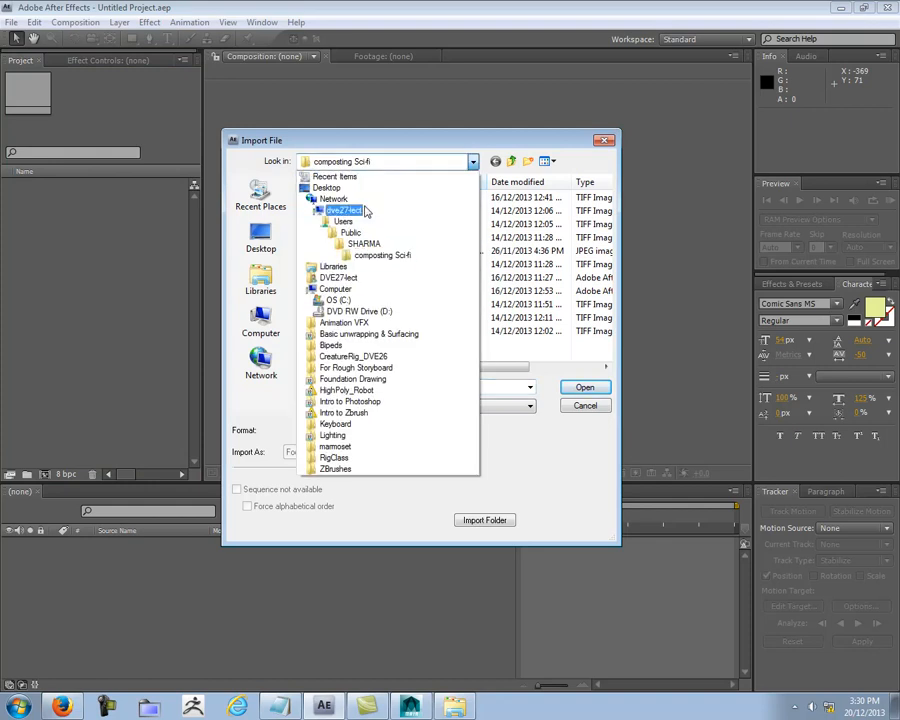
{"action": "left_click", "coordinate": [364, 244]}
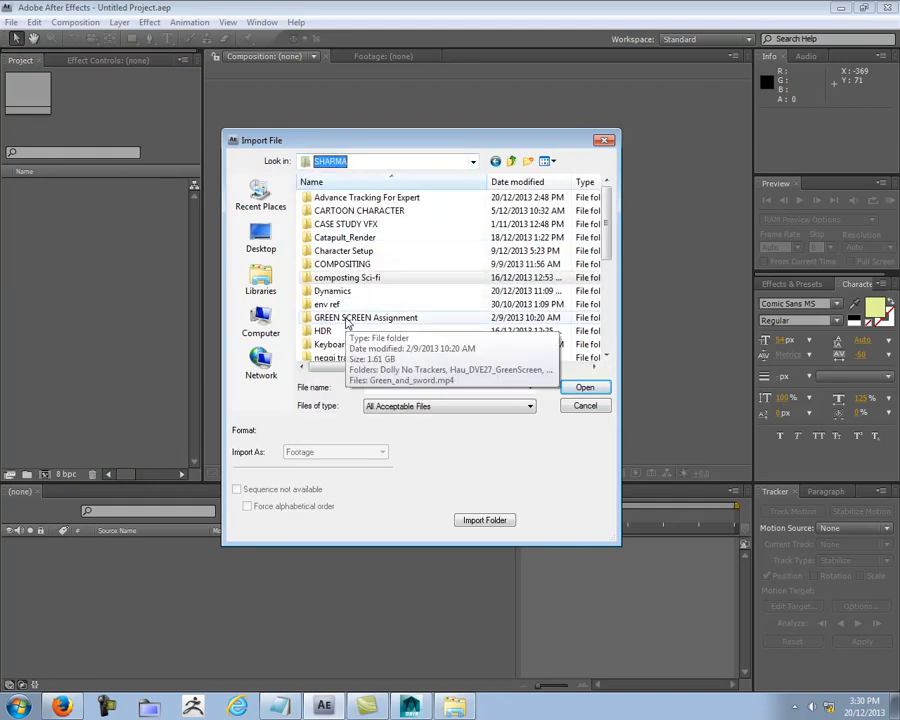
{"action": "left_click", "coordinate": [356, 238]}
{"action": "scroll", "coordinate": [357, 290], "scroll_direction": "down", "scroll_amount": 1}
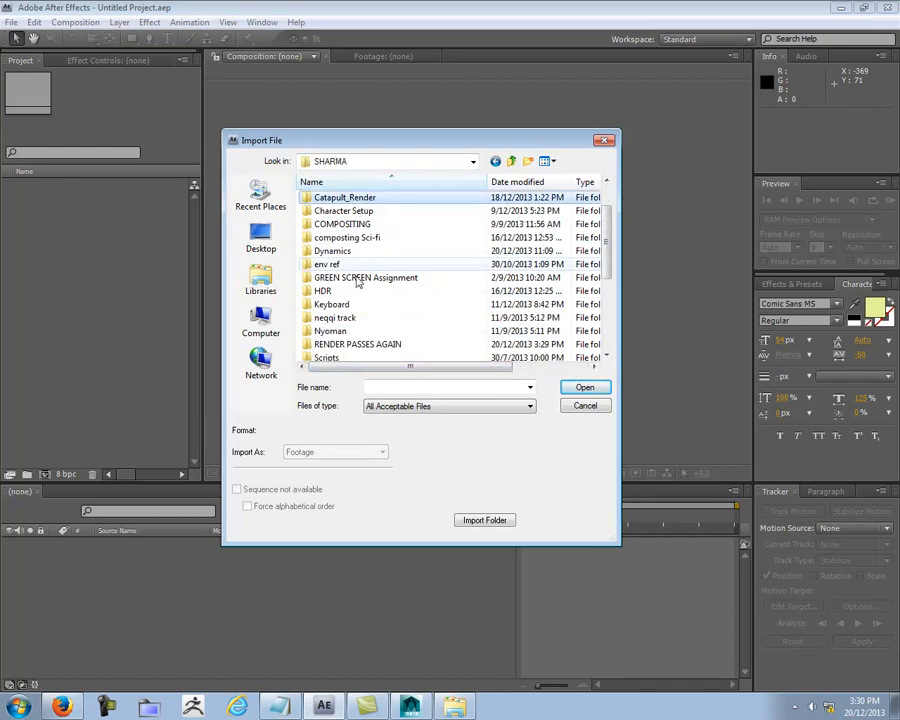
{"action": "double_click", "coordinate": [357, 345]}
{"action": "left_click", "coordinate": [372, 304]}
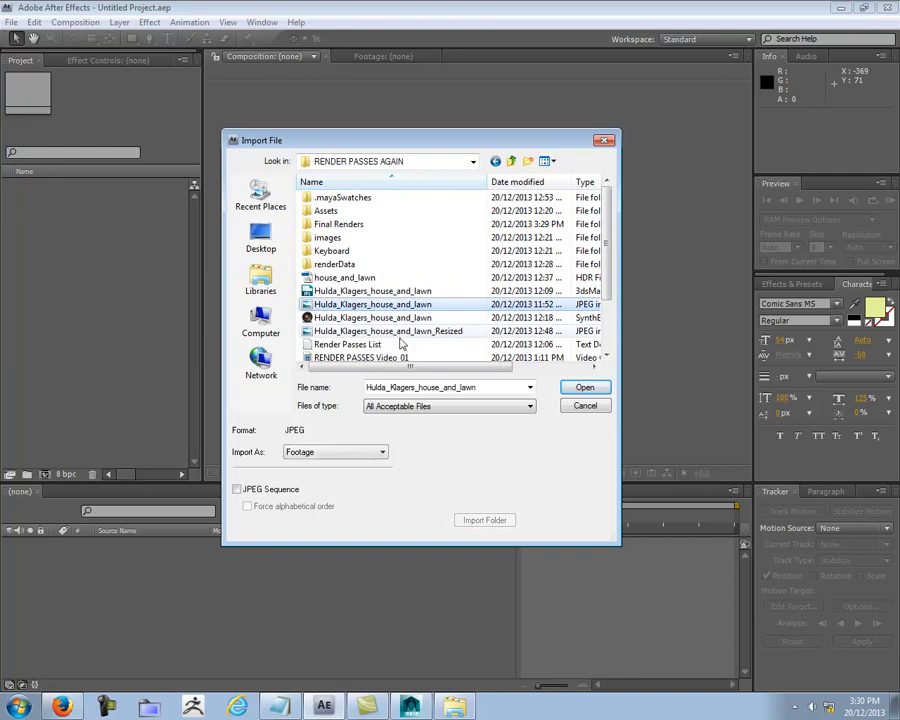
{"action": "left_click", "coordinate": [385, 331]}
{"action": "left_click", "coordinate": [567, 392]}
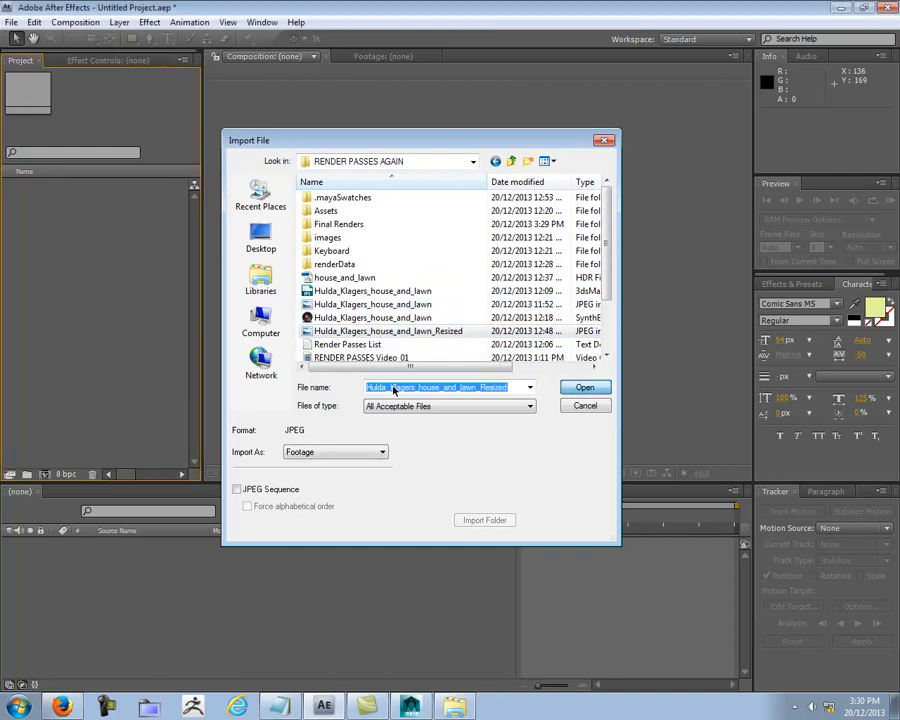
Step: Import all the Indi pass images from the Final Renders folder, interpreting their alpha as Straight - Unmatted
{"action": "double_click", "coordinate": [108, 283]}
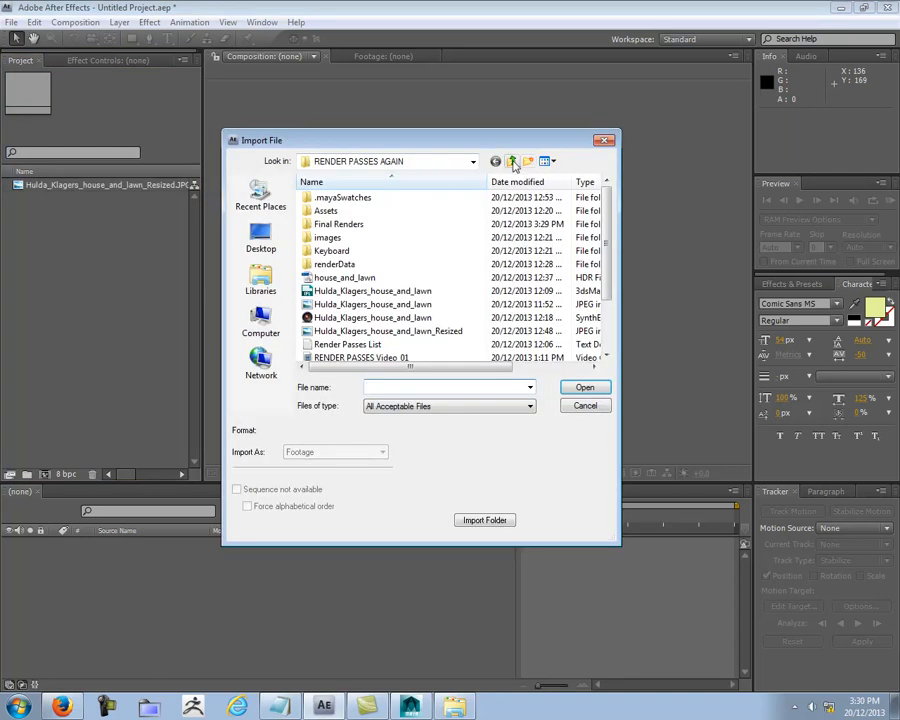
{"action": "double_click", "coordinate": [352, 225]}
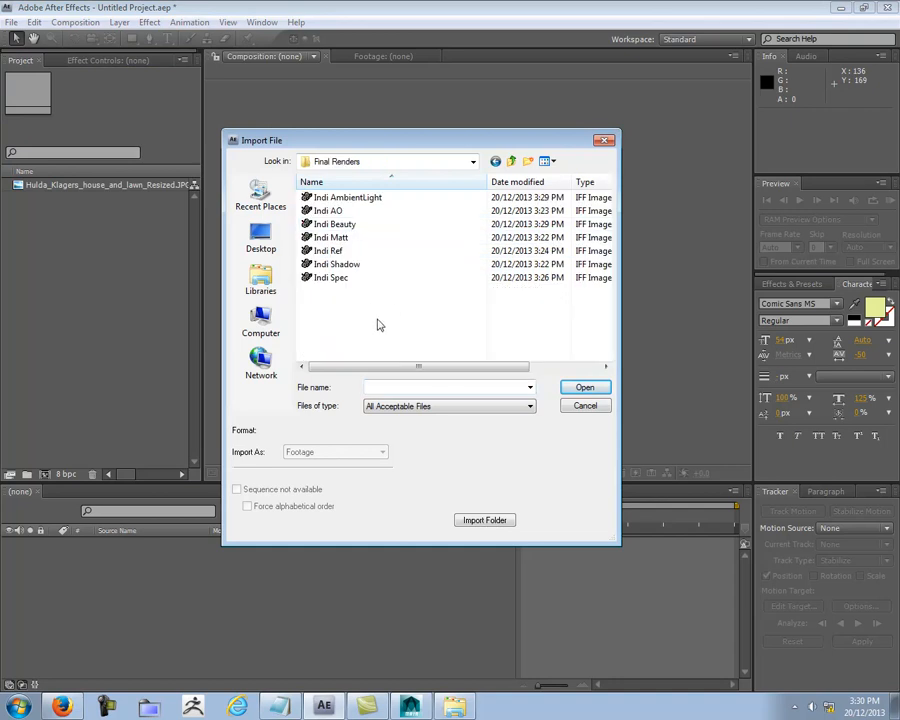
{"action": "key", "text": "ctrl+a"}
{"action": "left_click", "coordinate": [585, 387]}
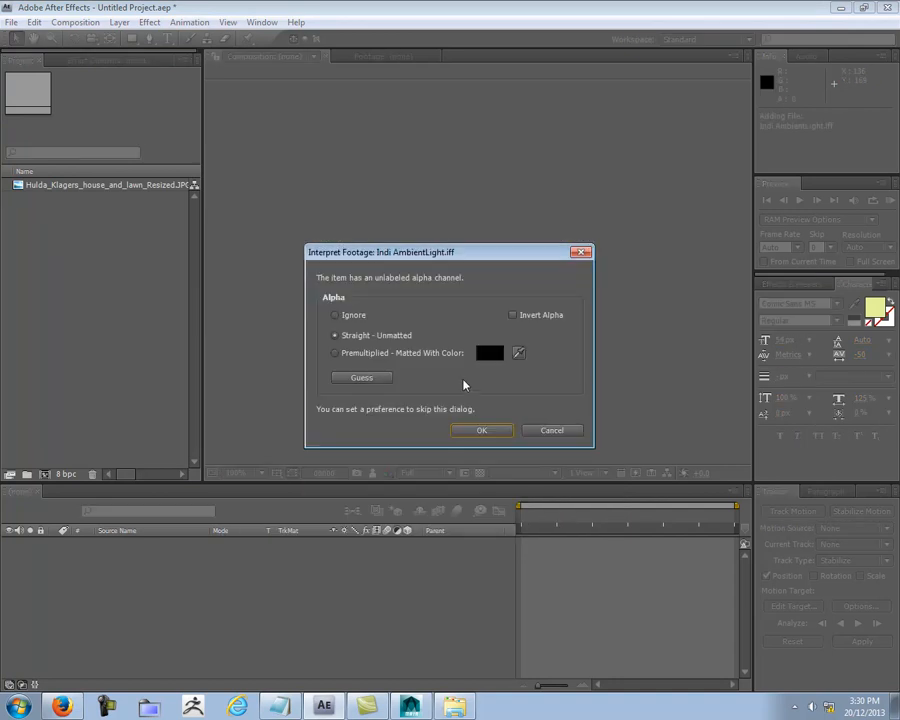
{"action": "left_click", "coordinate": [489, 438]}
{"action": "left_click", "coordinate": [489, 438]}
{"action": "left_click", "coordinate": [489, 438]}
{"action": "left_click", "coordinate": [489, 438]}
{"action": "left_click", "coordinate": [489, 438]}
{"action": "left_click", "coordinate": [489, 438]}
{"action": "left_click", "coordinate": [489, 438]}
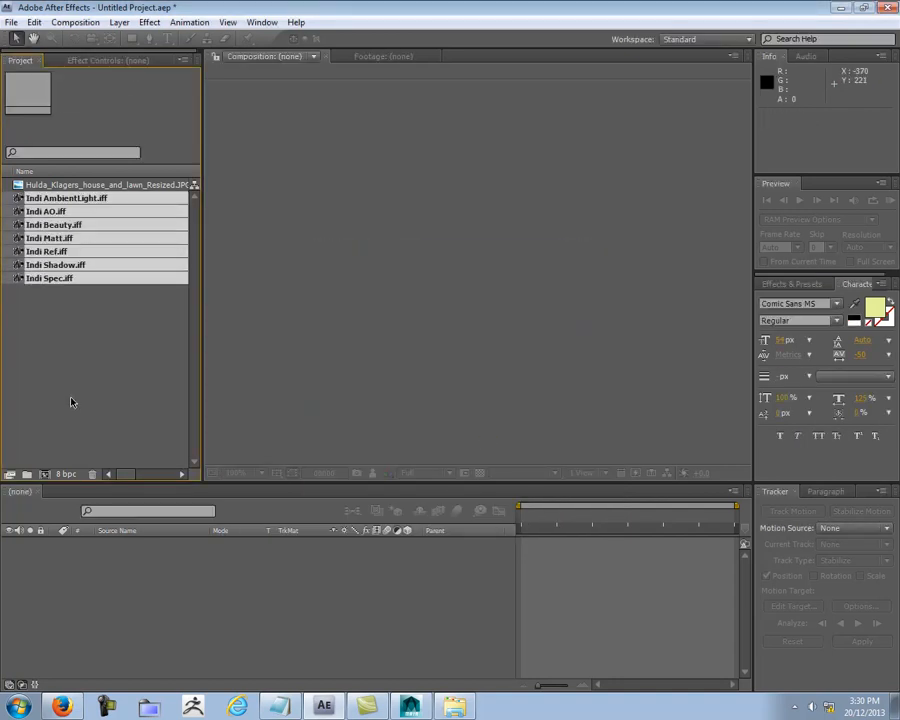
Step: Create a new composition from the Hulda_Klagers_house_and_lawn_Resized.JPG footage and view its lawn area
{"action": "left_click", "coordinate": [100, 185]}
{"action": "left_click_drag", "start_coordinate": [88, 187], "coordinate": [44, 474]}
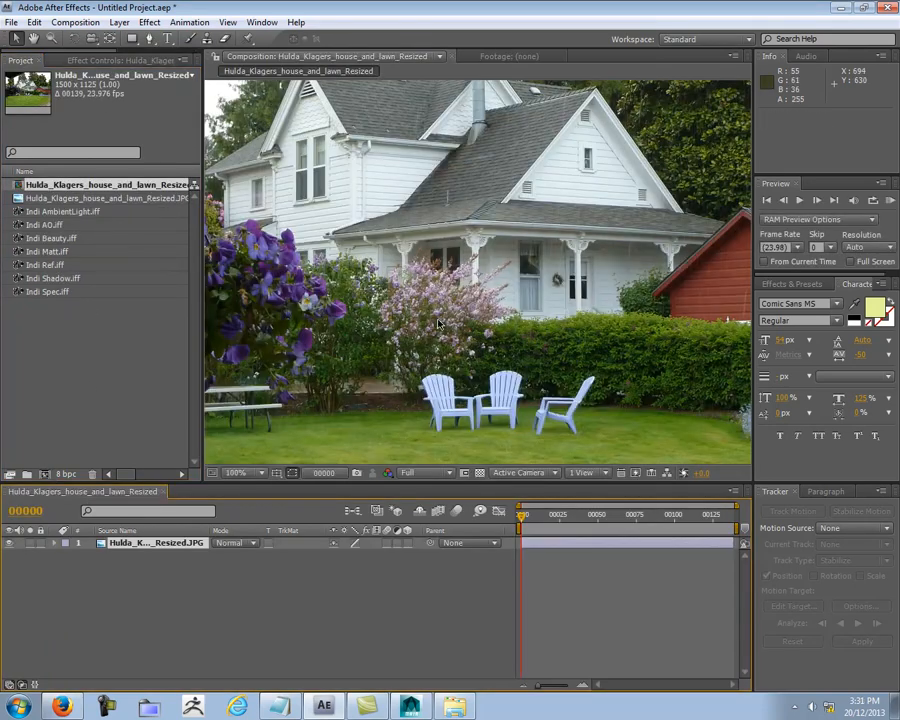
{"action": "scroll", "coordinate": [437, 324], "scroll_direction": "down", "scroll_amount": 2}
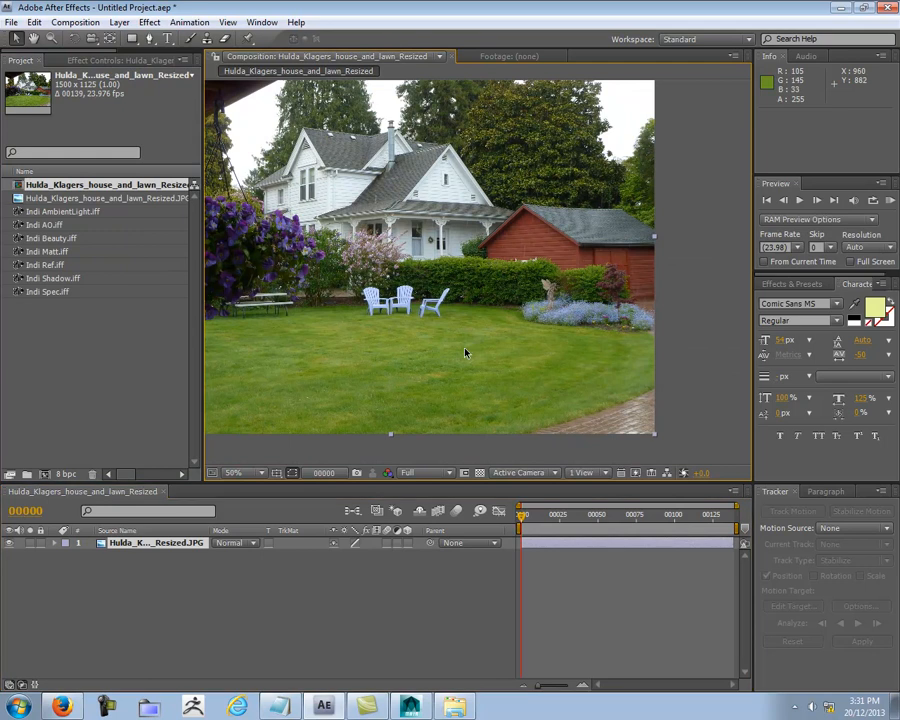
{"action": "scroll", "coordinate": [465, 353], "scroll_direction": "up", "scroll_amount": 2}
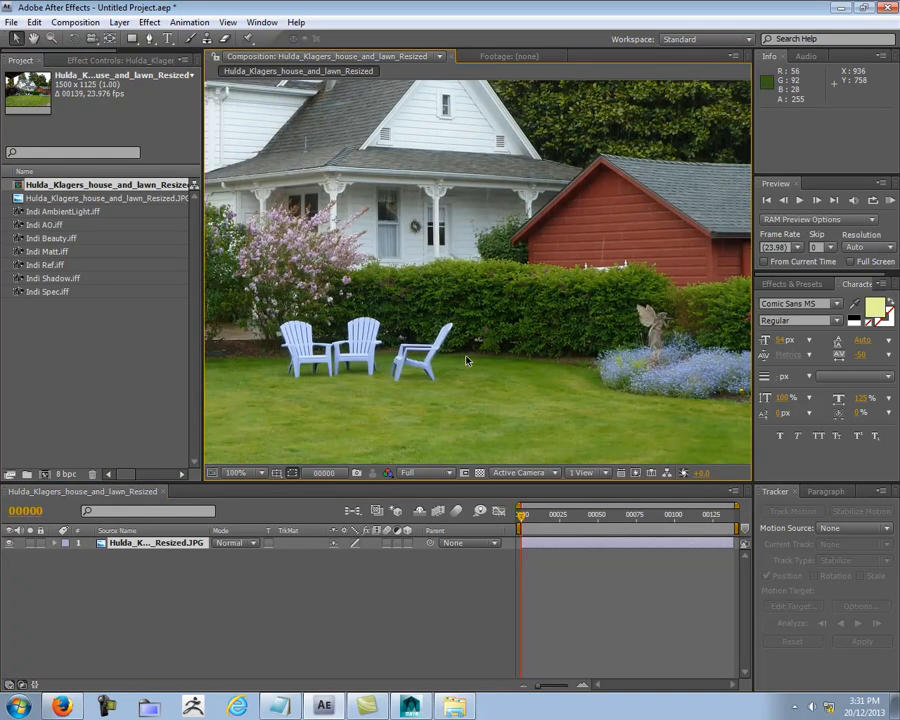
{"action": "scroll", "coordinate": [467, 358], "scroll_direction": "up", "scroll_amount": 1}
{"action": "middle_click_drag", "start_coordinate": [498, 358], "coordinate": [499, 203]}
{"action": "scroll", "coordinate": [502, 220], "scroll_direction": "down", "scroll_amount": 1}
{"action": "middle_click_drag", "start_coordinate": [432, 305], "coordinate": [605, 263]}
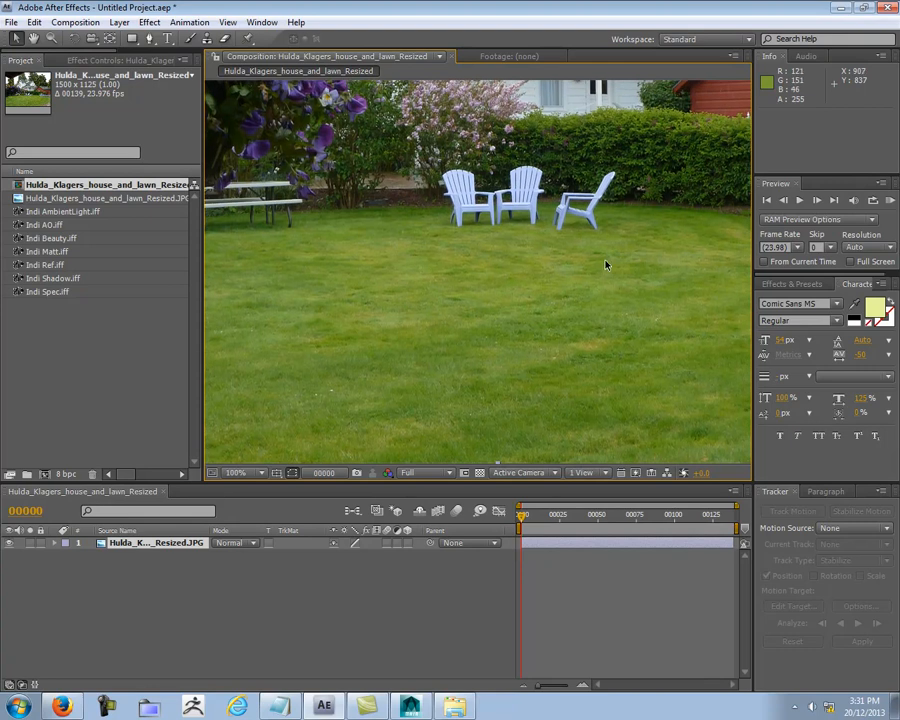
Step: Add Indi Beauty.iff to the composition as a layer above the house and lawn background
{"action": "left_click", "coordinate": [52, 211]}
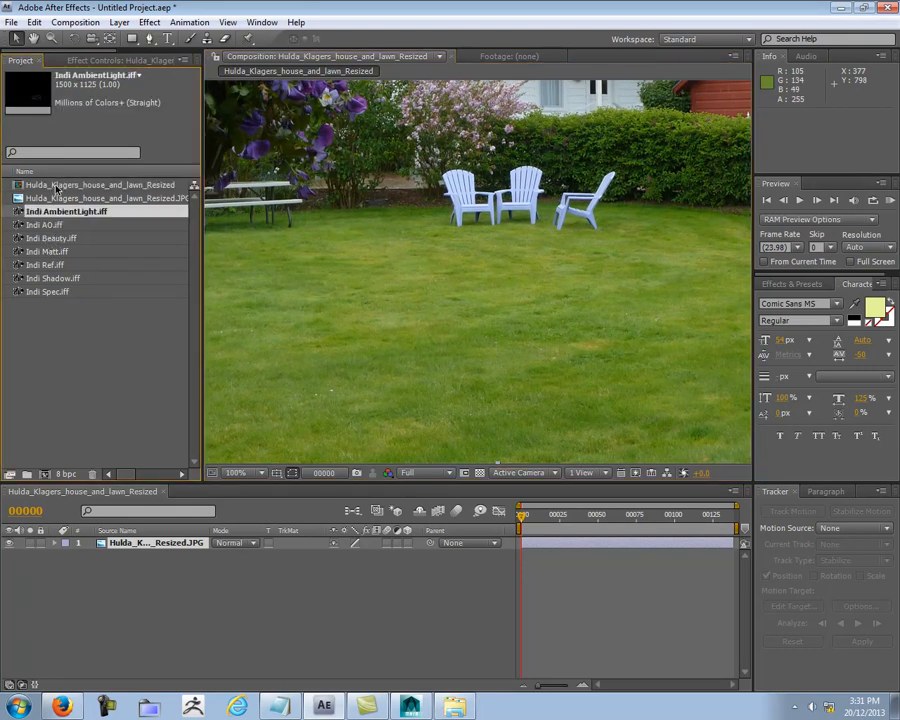
{"action": "left_click", "coordinate": [56, 185]}
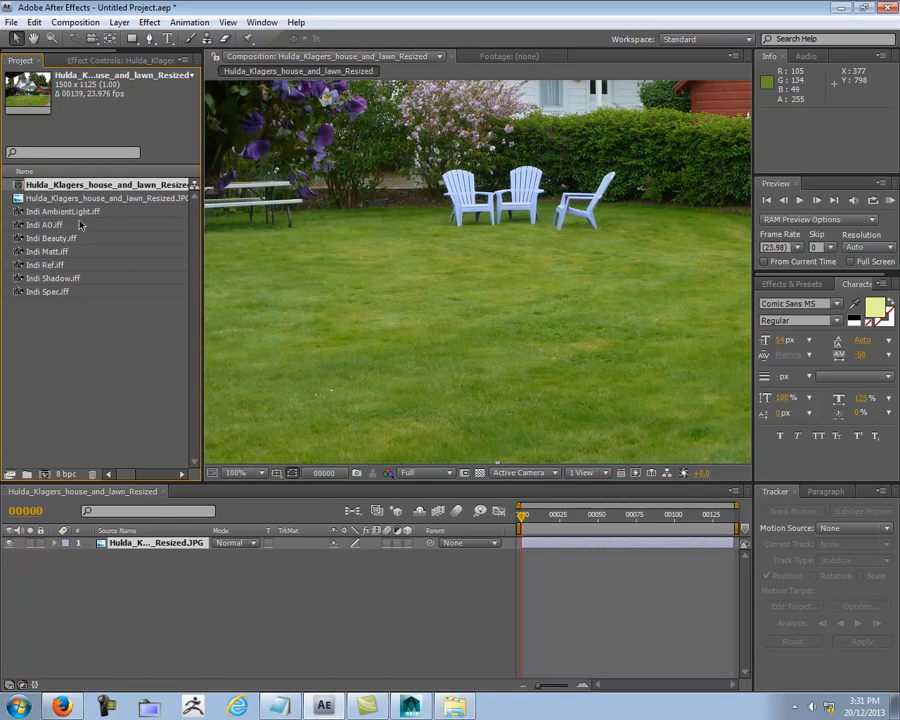
{"action": "left_click", "coordinate": [65, 214]}
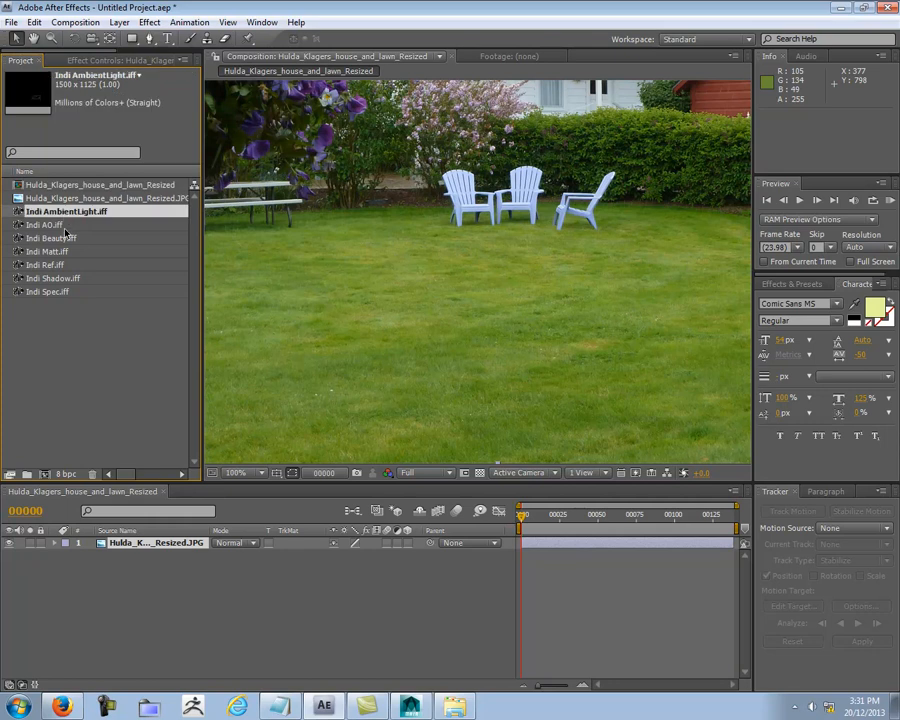
{"action": "left_click", "coordinate": [60, 240]}
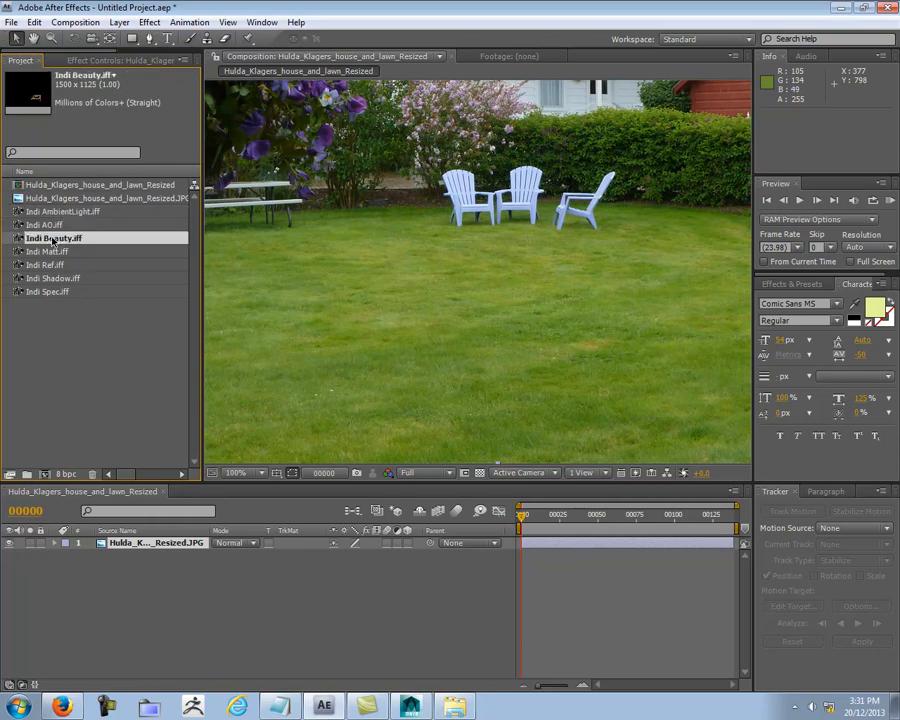
{"action": "left_click_drag", "start_coordinate": [53, 241], "coordinate": [177, 540]}
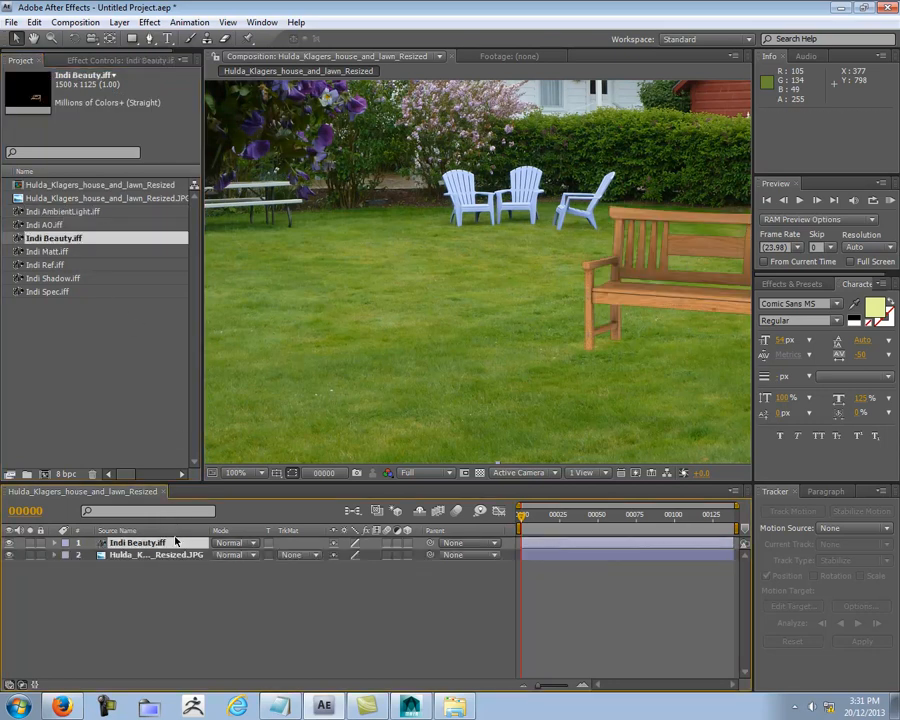
{"action": "middle_click_drag", "start_coordinate": [622, 331], "coordinate": [412, 340]}
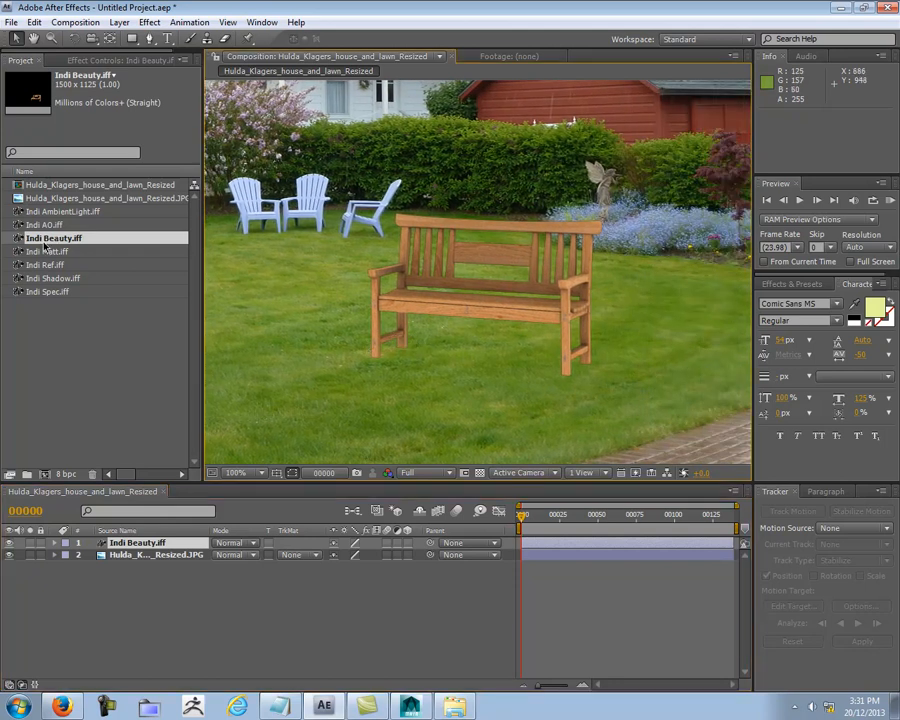
Step: Add Indi AO.iff as the uppermost layer of the composition and set its blending mode to Multiply
{"action": "key", "text": "Up"}
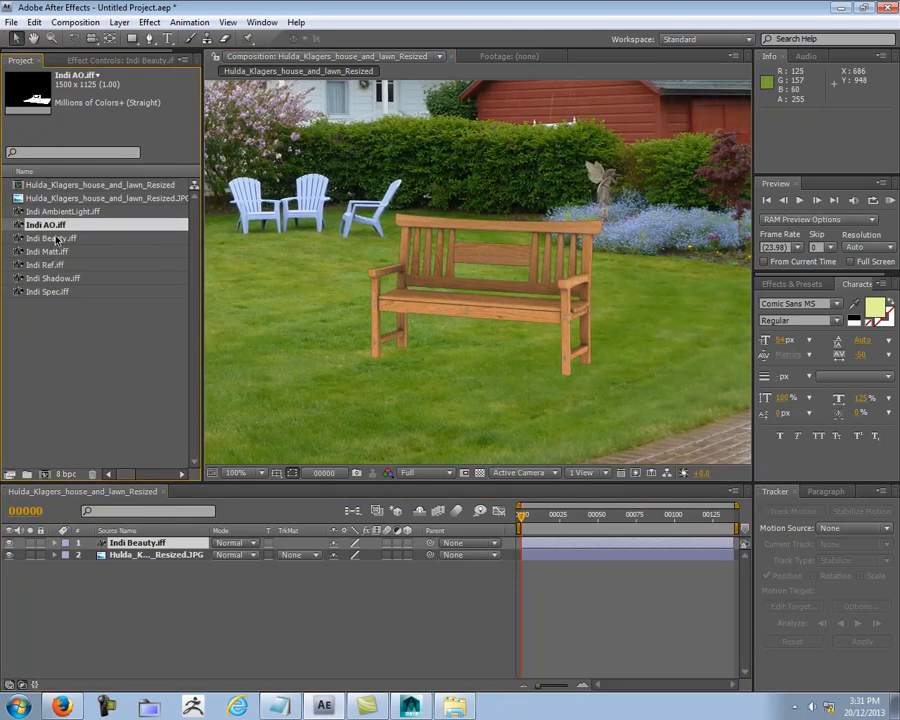
{"action": "left_click_drag", "start_coordinate": [55, 225], "coordinate": [135, 548]}
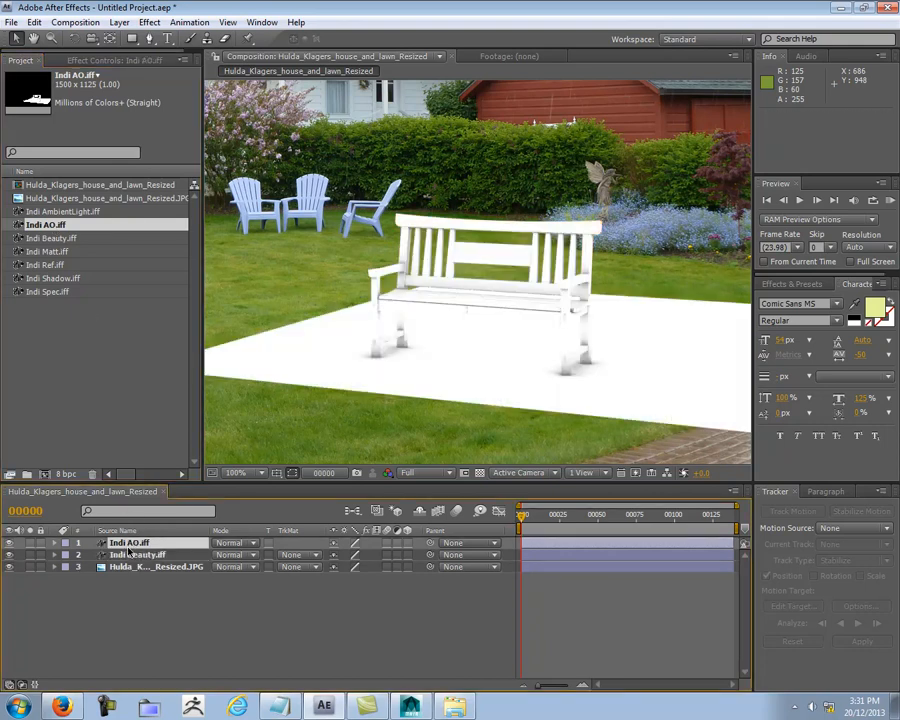
{"action": "left_click", "coordinate": [255, 546]}
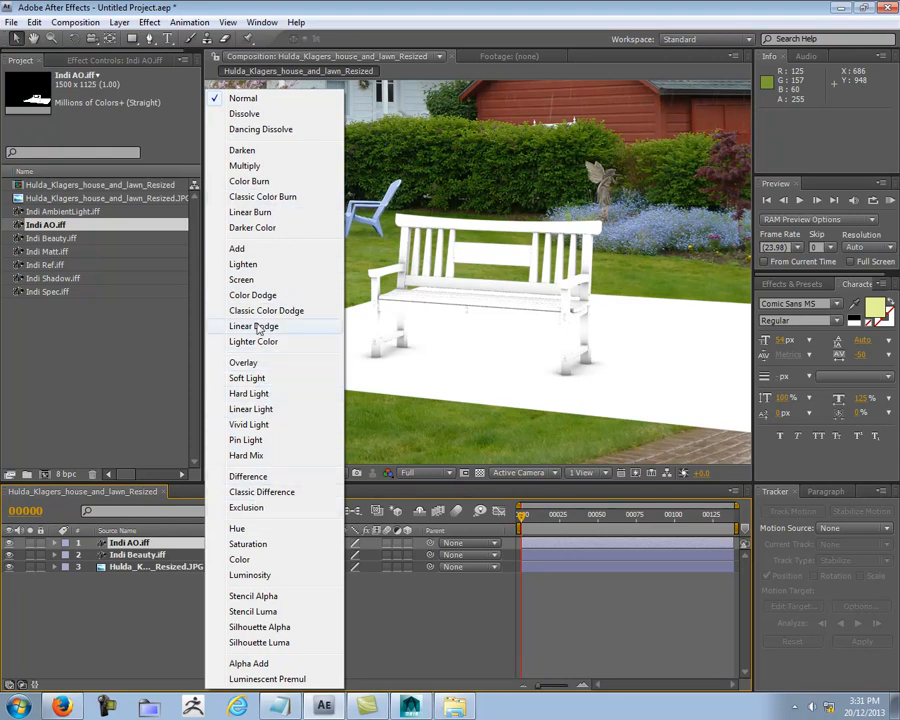
{"action": "left_click", "coordinate": [245, 166]}
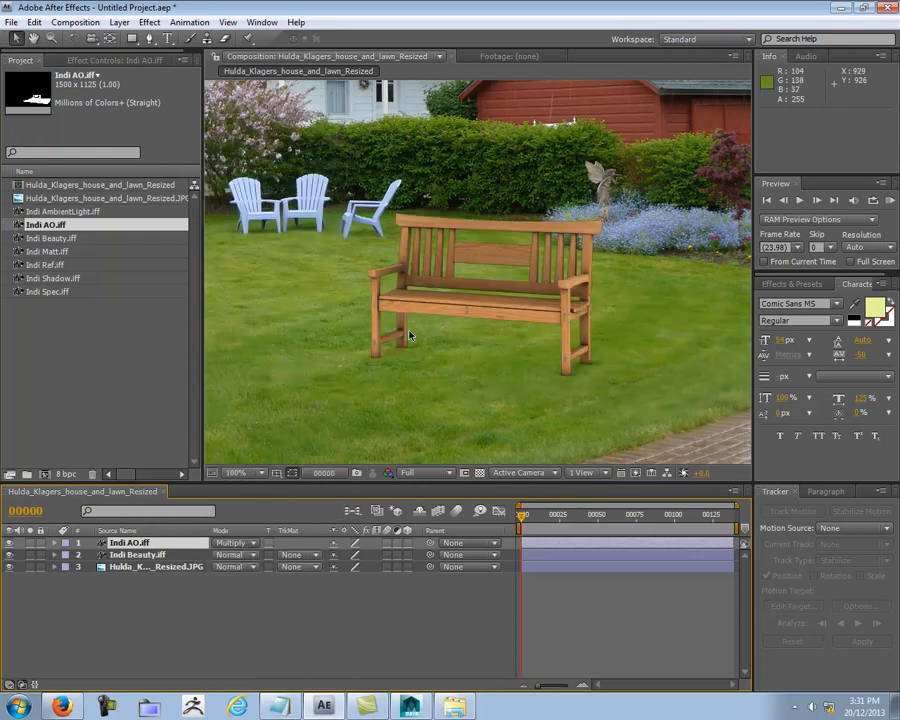
Step: Compare the bench with and without the Indi AO layer by switching its visibility repeatedly
{"action": "left_click", "coordinate": [9, 543]}
{"action": "left_click", "coordinate": [9, 543]}
{"action": "left_click", "coordinate": [9, 545]}
{"action": "left_click", "coordinate": [9, 543]}
{"action": "left_click", "coordinate": [9, 543]}
{"action": "left_click", "coordinate": [9, 543]}
{"action": "left_click", "coordinate": [9, 543]}
{"action": "left_click", "coordinate": [9, 543]}
{"action": "left_click", "coordinate": [9, 543]}
{"action": "left_click", "coordinate": [10, 543]}
{"action": "left_click", "coordinate": [10, 543]}
Step: Insert Indi Shadow.iff between the Indi AO and Indi Beauty layers and check its effect by switching its visibility
{"action": "left_click", "coordinate": [50, 238]}
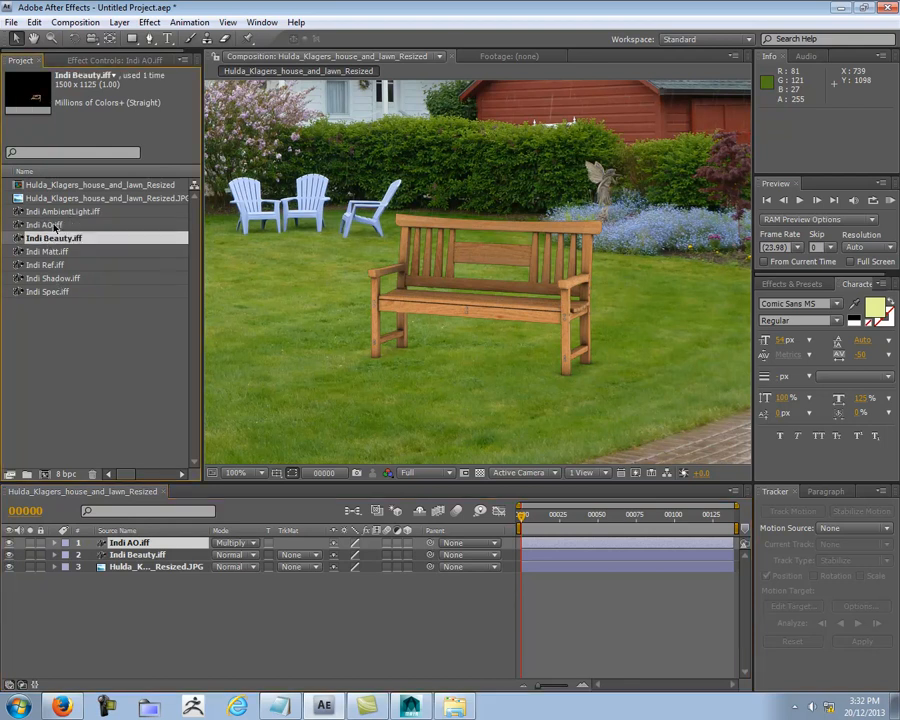
{"action": "left_click", "coordinate": [58, 280]}
{"action": "left_click_drag", "start_coordinate": [58, 285], "coordinate": [158, 557]}
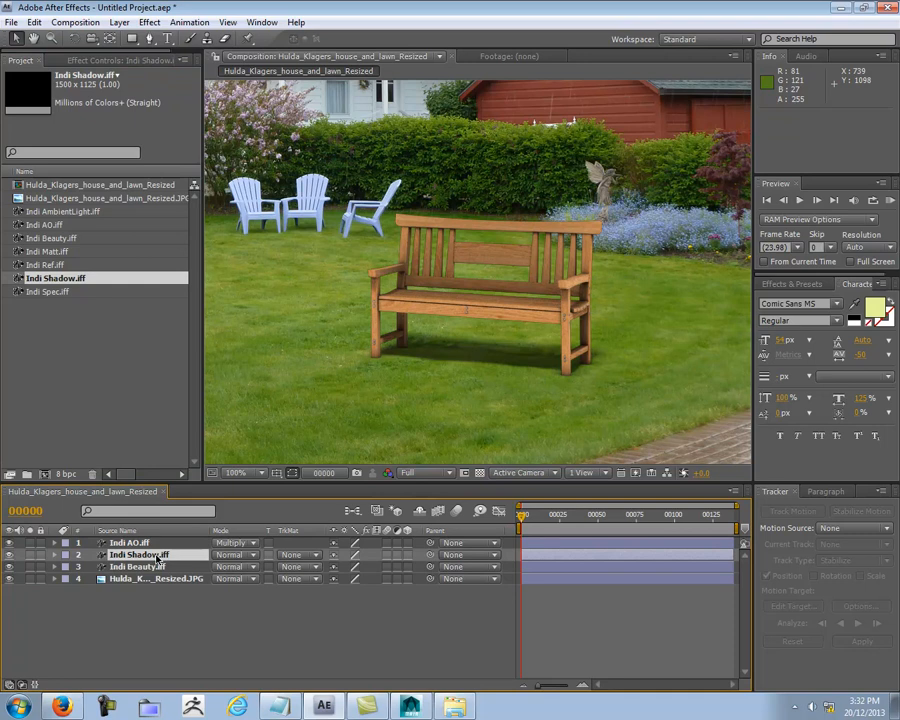
{"action": "left_click", "coordinate": [10, 555]}
{"action": "left_click", "coordinate": [10, 555]}
{"action": "left_click", "coordinate": [10, 555]}
{"action": "left_click", "coordinate": [10, 555]}
Step: Lower the Indi Shadow layer's opacity to 51%
{"action": "left_click", "coordinate": [55, 555]}
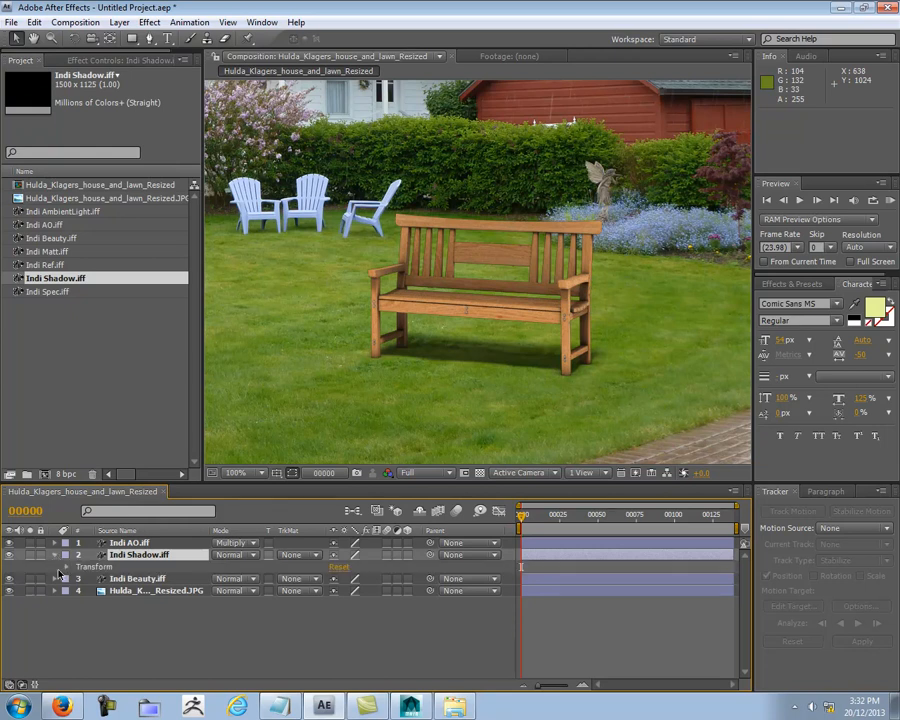
{"action": "left_click", "coordinate": [66, 566]}
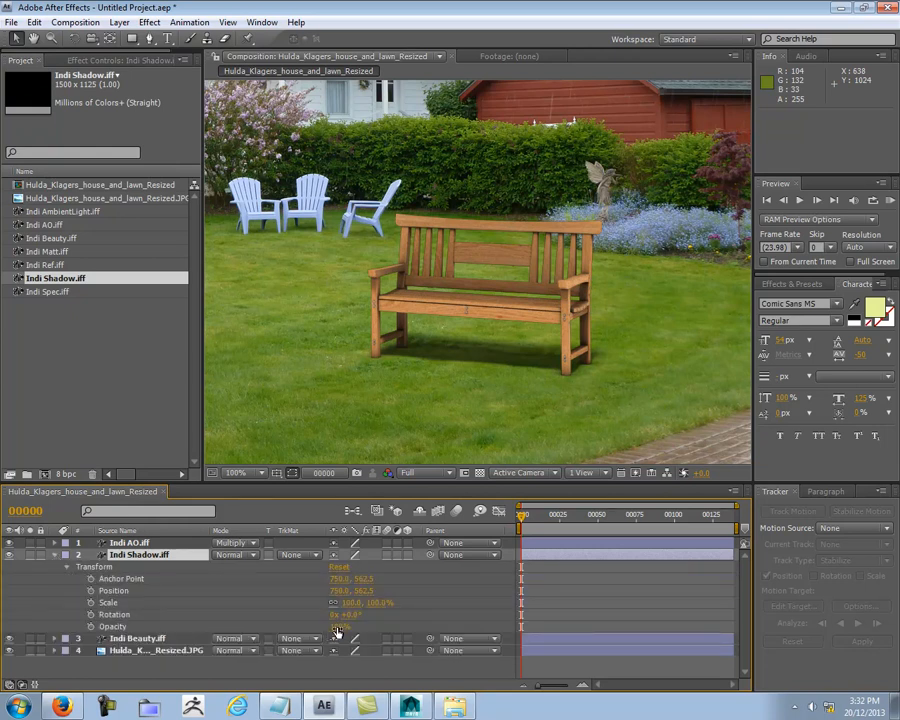
{"action": "left_click", "coordinate": [334, 627]}
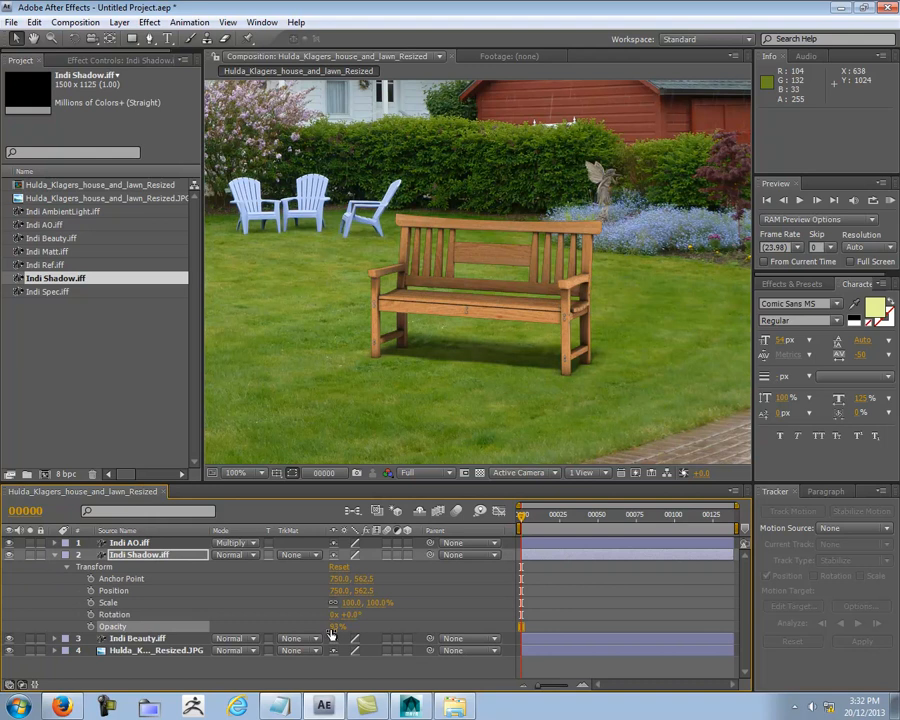
{"action": "left_click_drag", "start_coordinate": [334, 627], "coordinate": [318, 636]}
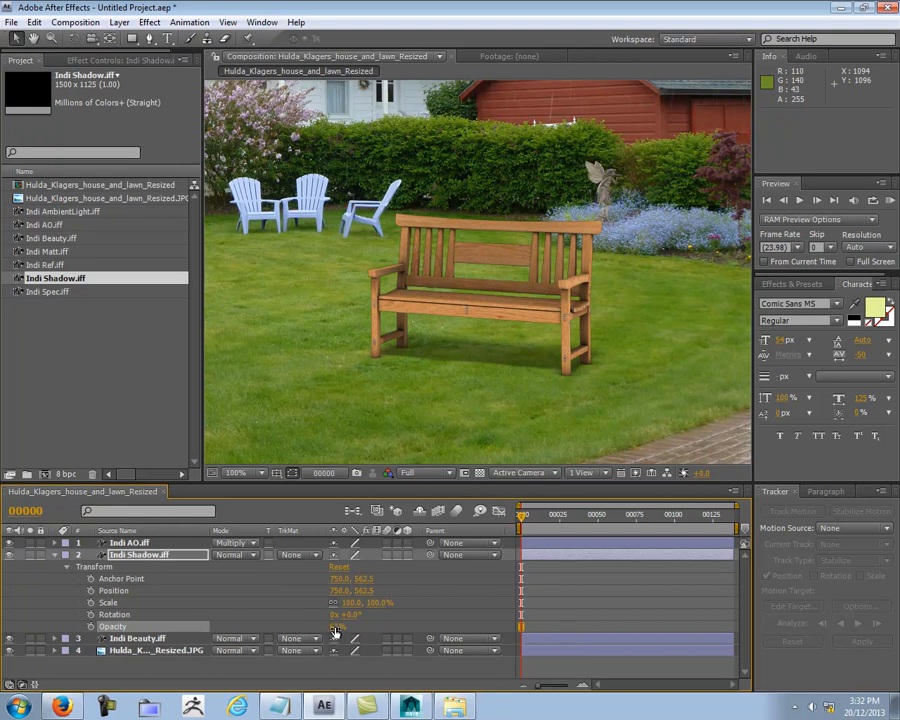
{"action": "left_click", "coordinate": [55, 556]}
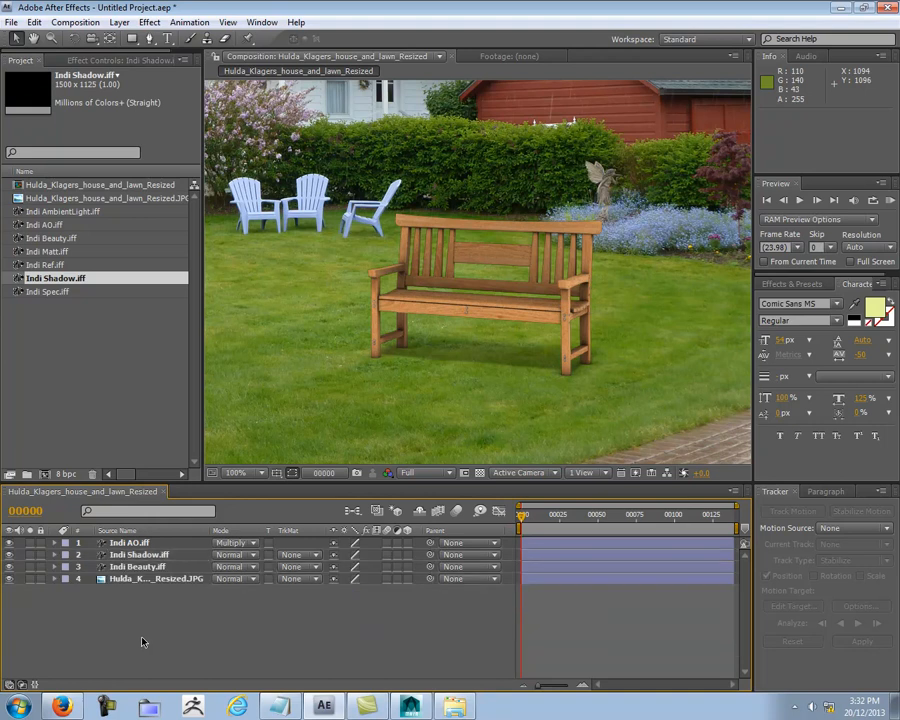
Step: Compare the lawn beneath the bench with and without the softened Indi Shadow layer
{"action": "left_click", "coordinate": [9, 556]}
{"action": "left_click", "coordinate": [9, 556]}
{"action": "left_click", "coordinate": [9, 556]}
{"action": "left_click", "coordinate": [9, 556]}
{"action": "left_click", "coordinate": [9, 556]}
{"action": "left_click", "coordinate": [9, 556]}
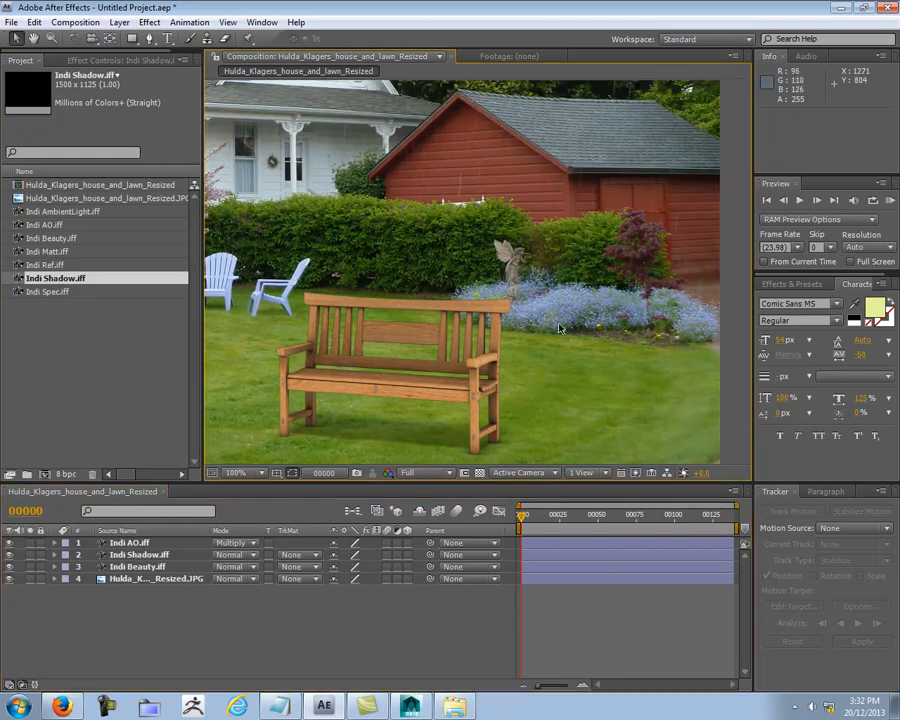
Step: Hide the Indi AO and Indi Shadow layers and inspect the Indi Beauty bench's edges up close at the backrest and armrests
{"action": "scroll", "coordinate": [559, 325], "scroll_direction": "up", "scroll_amount": 4}
{"action": "scroll", "coordinate": [559, 325], "scroll_direction": "down", "scroll_amount": 3}
{"action": "middle_click_drag", "start_coordinate": [558, 373], "coordinate": [548, 297]}
{"action": "scroll", "coordinate": [548, 297], "scroll_direction": "up", "scroll_amount": 1}
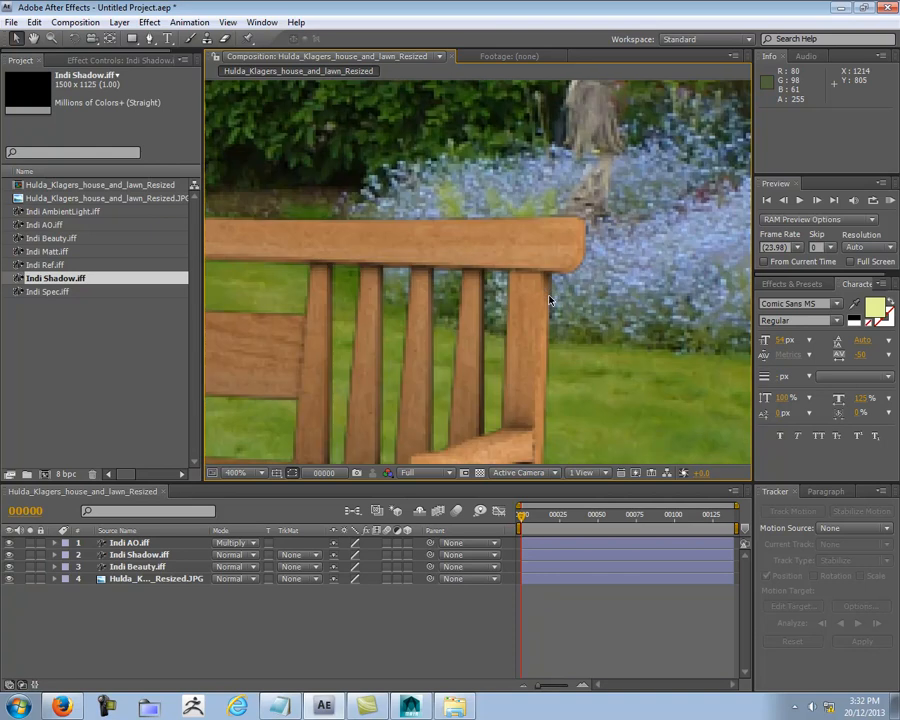
{"action": "middle_click_drag", "start_coordinate": [579, 381], "coordinate": [562, 382]}
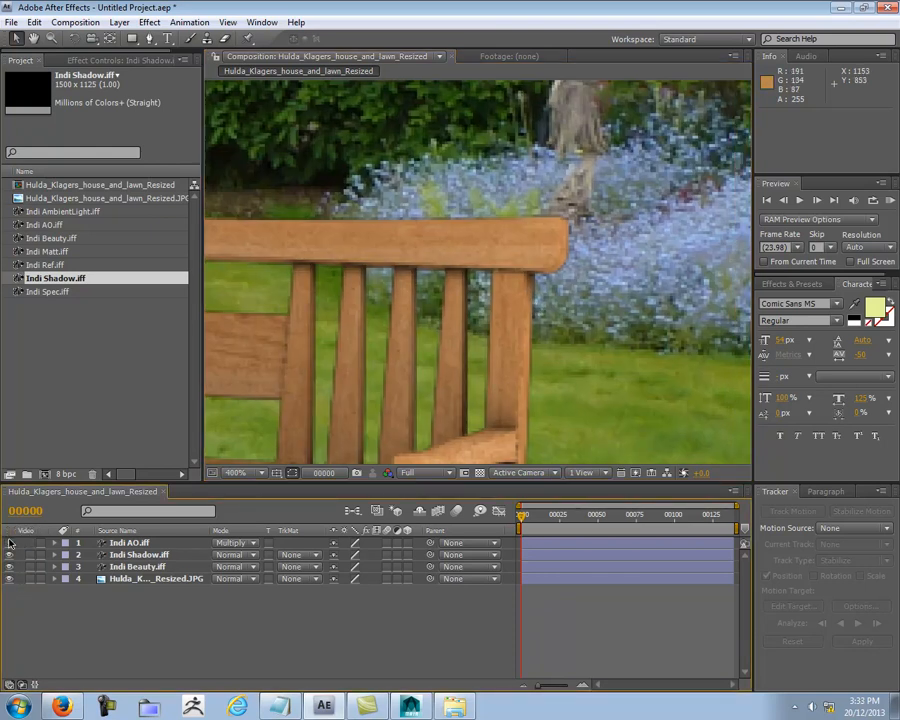
{"action": "left_click", "coordinate": [10, 542]}
{"action": "left_click", "coordinate": [10, 566]}
{"action": "left_click", "coordinate": [10, 566]}
{"action": "left_click", "coordinate": [10, 567]}
{"action": "left_click", "coordinate": [10, 567]}
{"action": "left_click", "coordinate": [10, 555]}
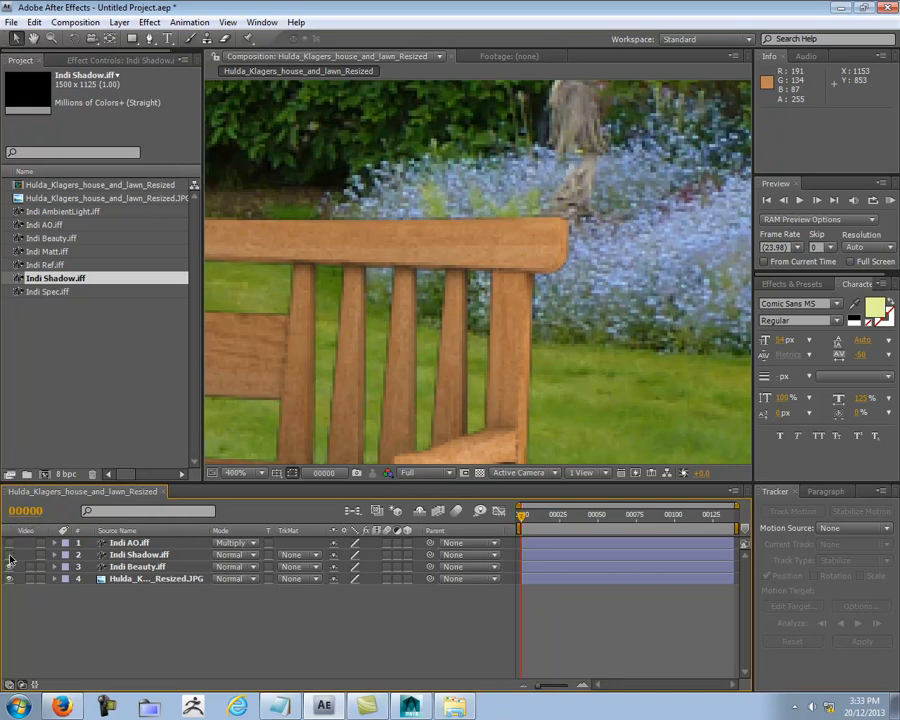
{"action": "scroll", "coordinate": [597, 300], "scroll_direction": "up", "scroll_amount": 3}
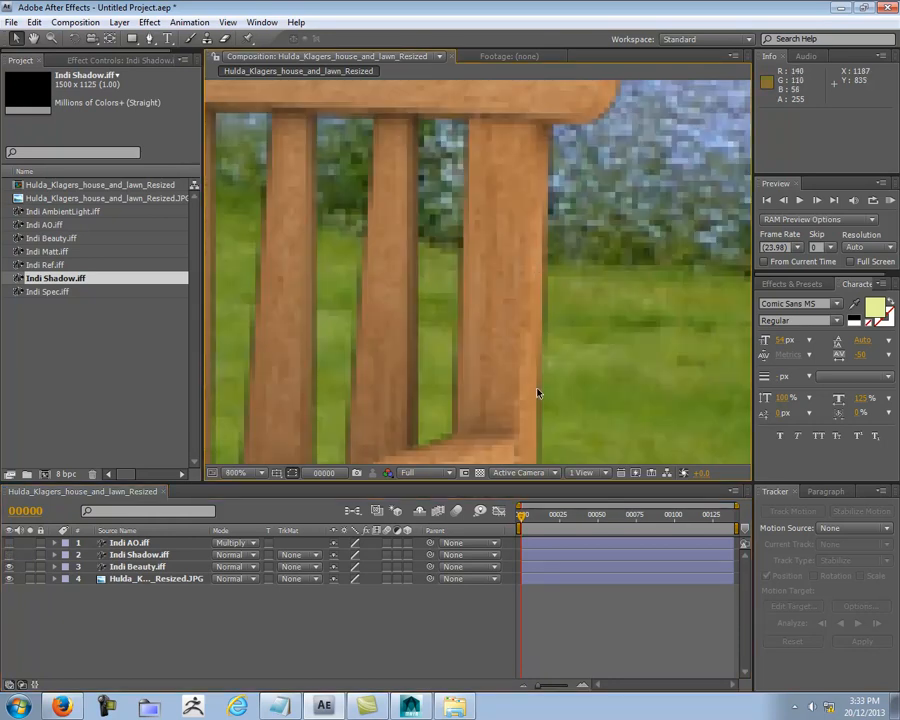
{"action": "scroll", "coordinate": [536, 412], "scroll_direction": "down", "scroll_amount": 4}
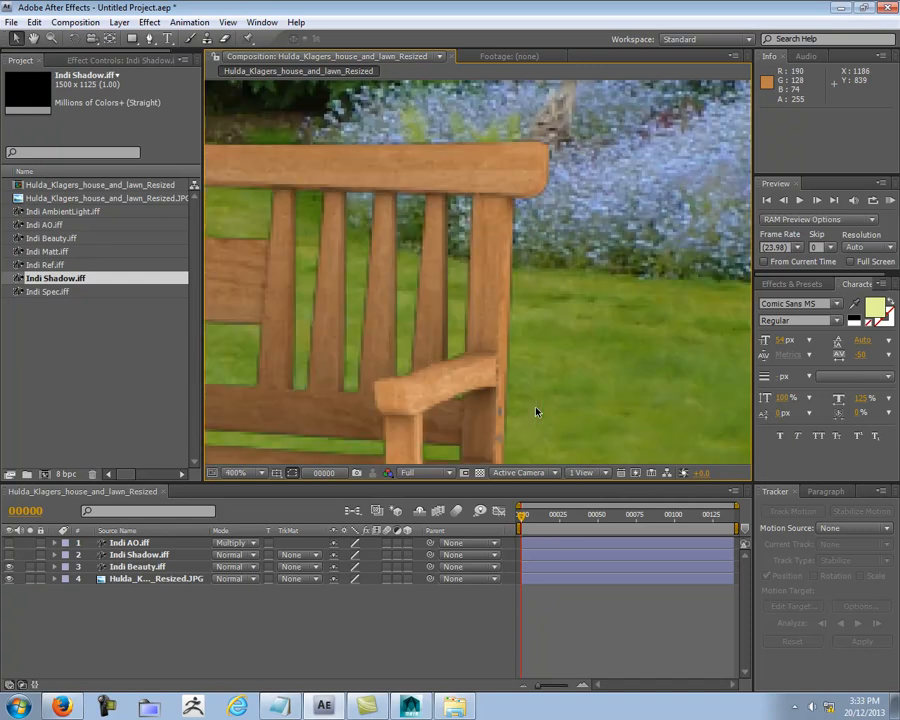
{"action": "middle_click_drag", "start_coordinate": [312, 267], "coordinate": [760, 268]}
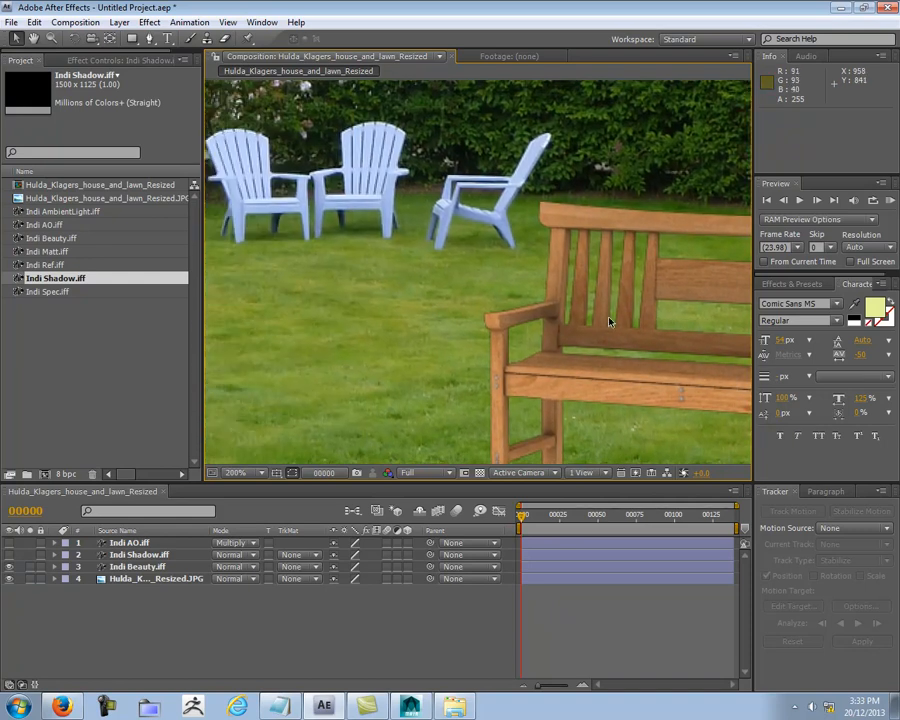
{"action": "scroll", "coordinate": [514, 328], "scroll_direction": "up", "scroll_amount": 1}
{"action": "scroll", "coordinate": [500, 352], "scroll_direction": "down", "scroll_amount": 1}
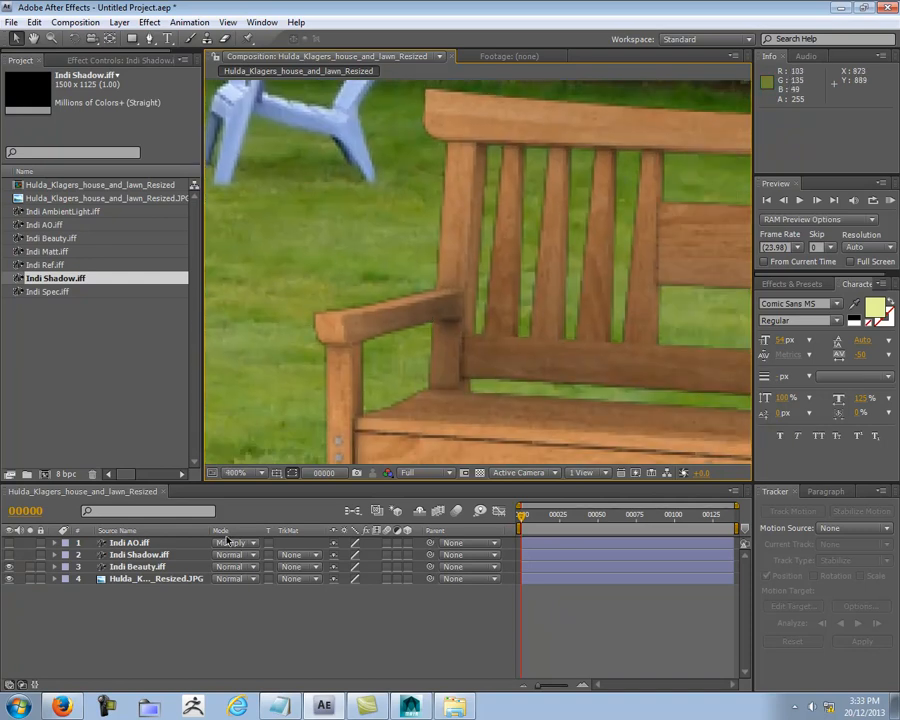
Step: Apply the Simple Choker effect to the Indi Beauty layer with Choke Matte set to 1
{"action": "left_click", "coordinate": [150, 567]}
{"action": "left_click", "coordinate": [120, 60]}
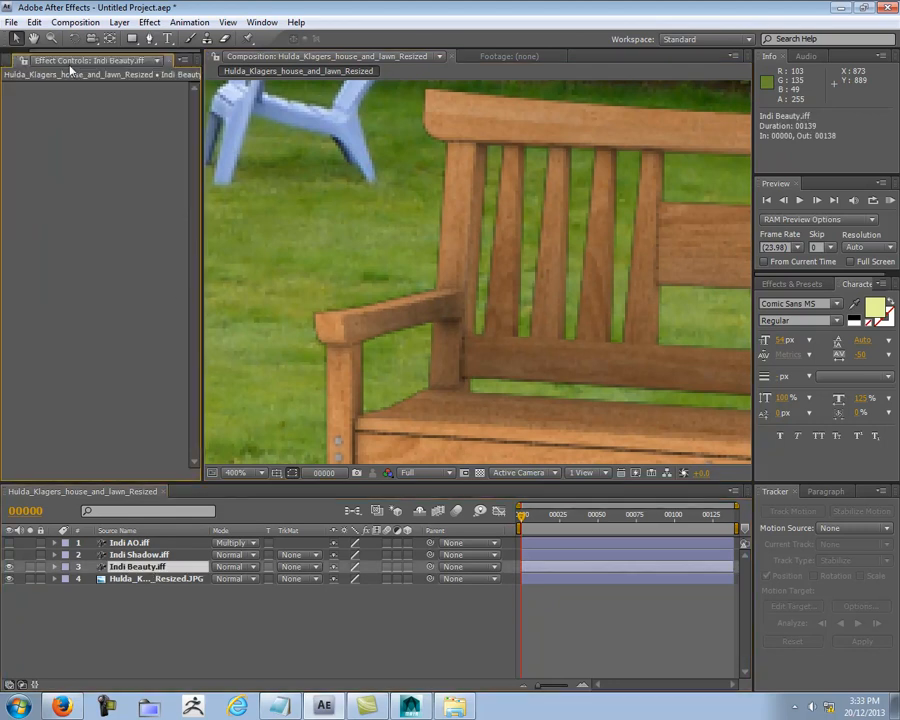
{"action": "right_click", "coordinate": [73, 155]}
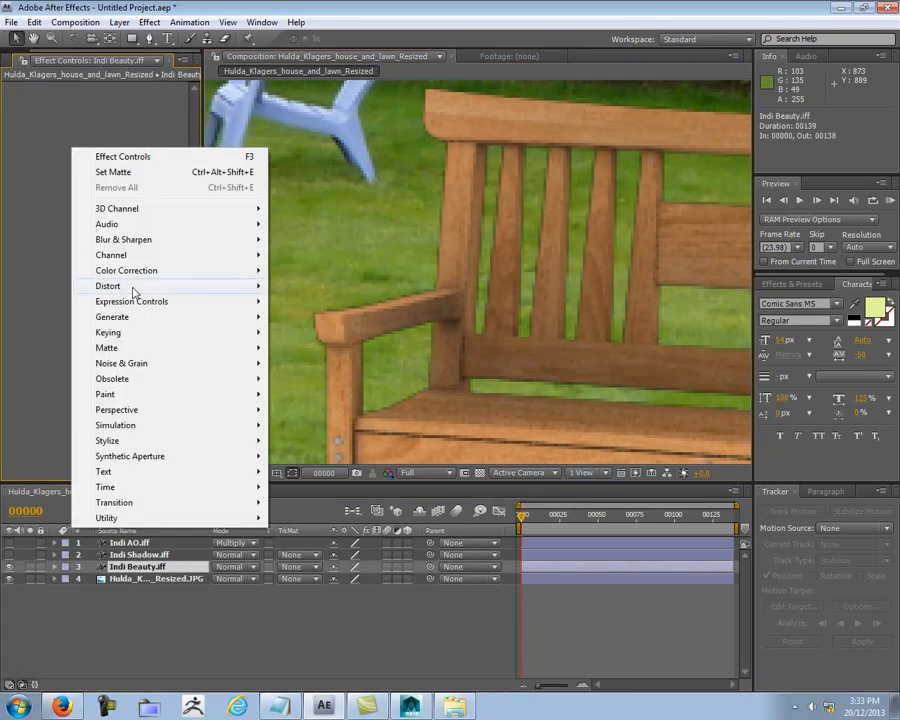
{"action": "mouse_move", "coordinate": [135, 290]}
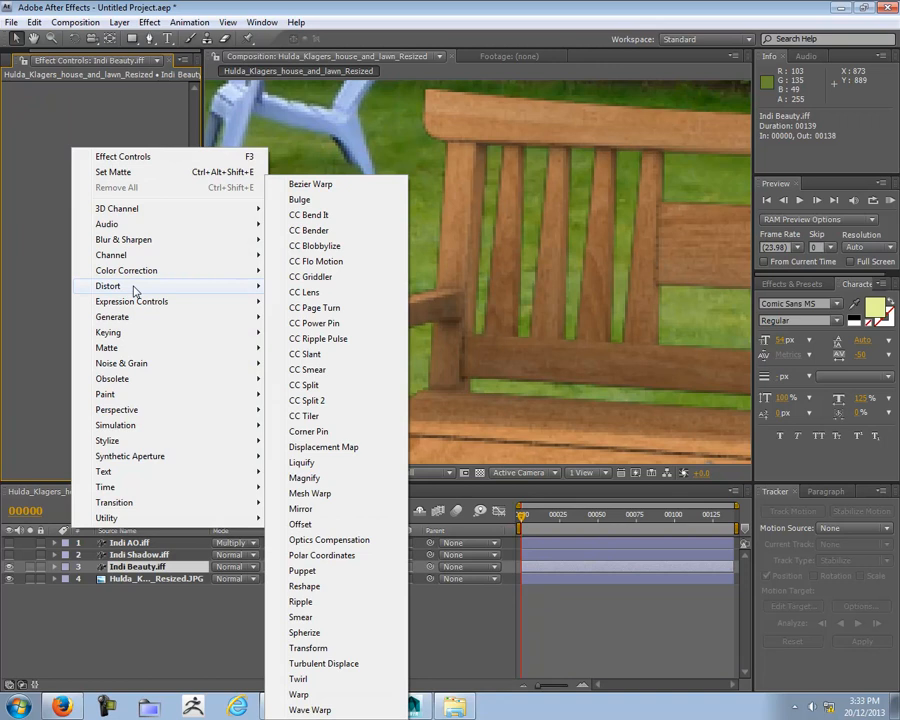
{"action": "mouse_move", "coordinate": [255, 348]}
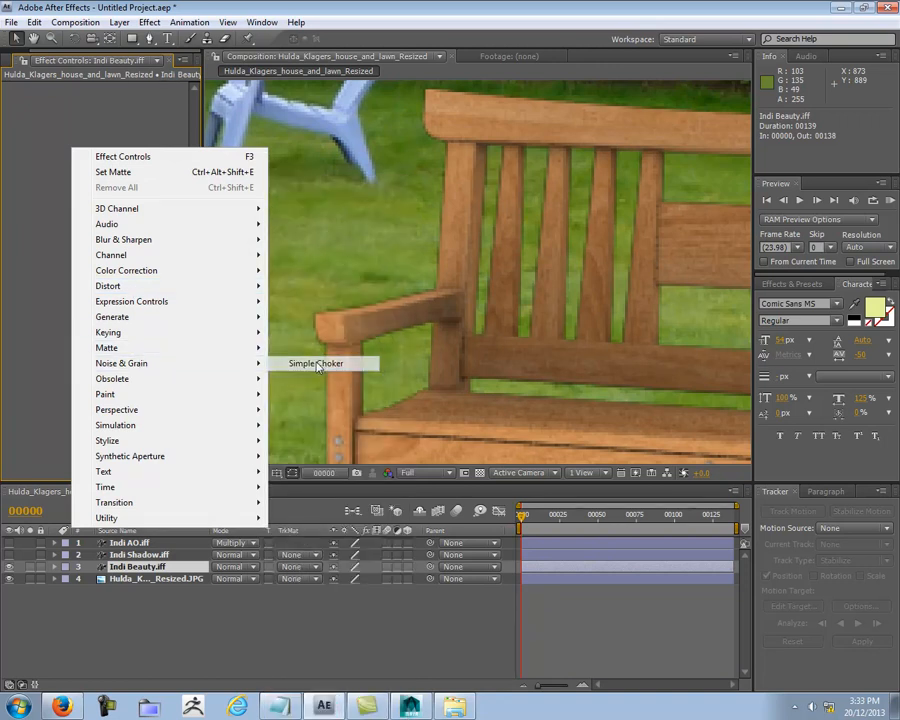
{"action": "left_click", "coordinate": [318, 364]}
{"action": "left_click", "coordinate": [99, 123]}
{"action": "type", "text": "1"}
{"action": "key", "text": "Return"}
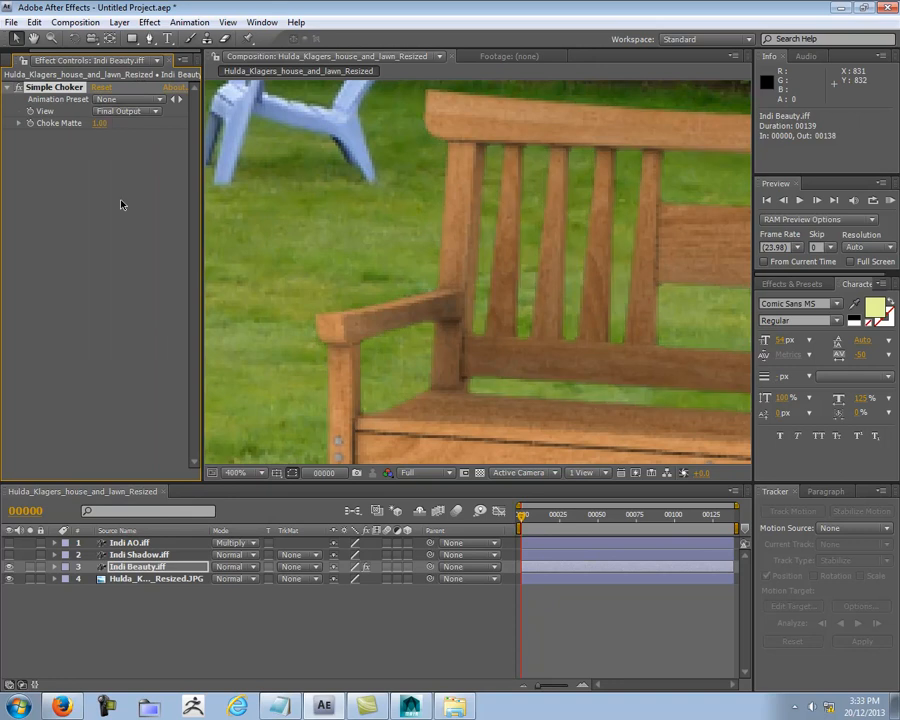
Step: Open the Simple Choker's Choke Matte value for editing on the Indi Beauty layer
{"action": "left_click", "coordinate": [101, 124]}
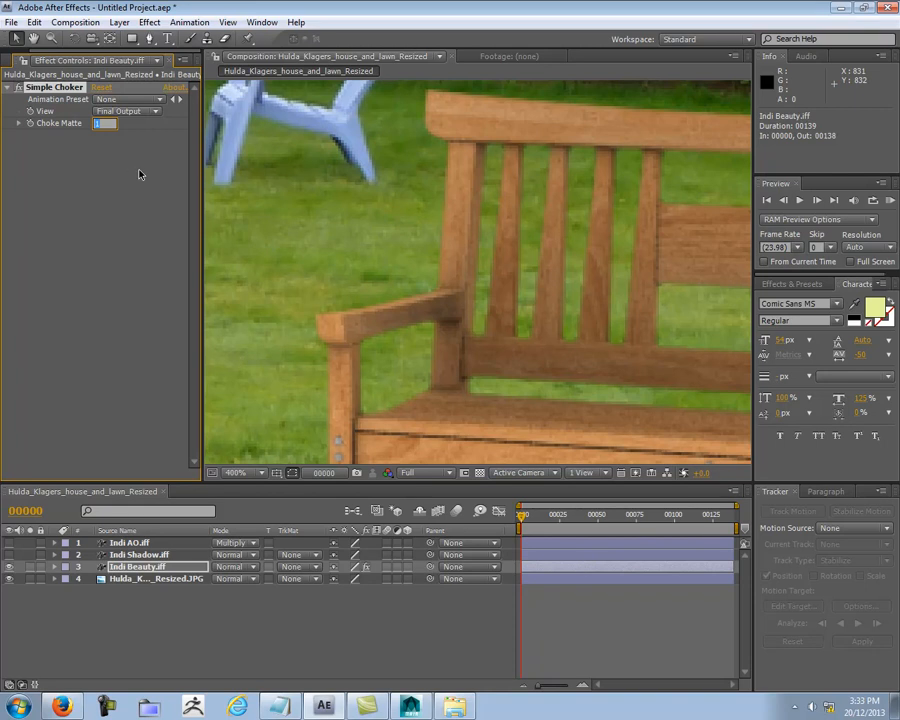
Step: Reduce the Simple Choker's Choke Matte on the Indi Beauty layer, trying 0.5 and settling on 0.8
{"action": "type", "text": "0.5"}
{"action": "key", "text": "Return"}
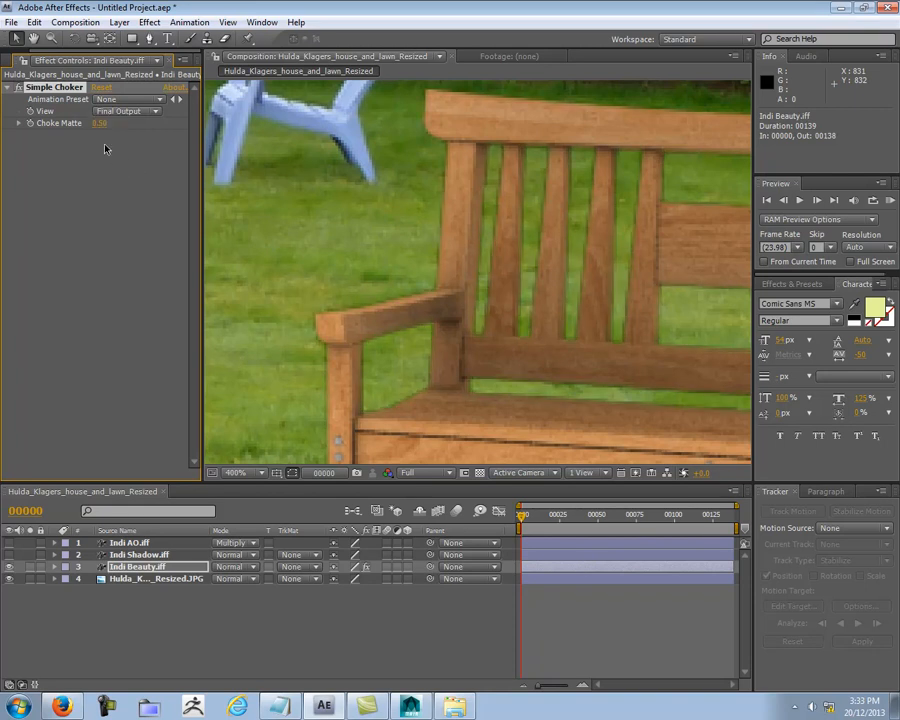
{"action": "left_click", "coordinate": [100, 123]}
{"action": "key", "text": "Return"}
{"action": "left_click", "coordinate": [100, 123]}
{"action": "type", "text": ".8"}
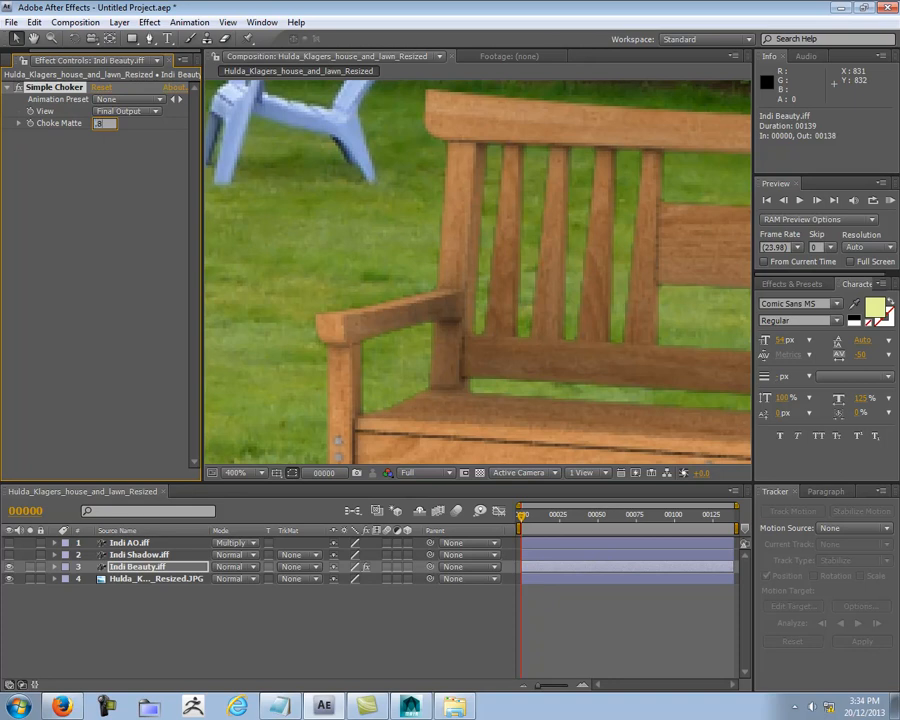
{"action": "key", "text": "Return"}
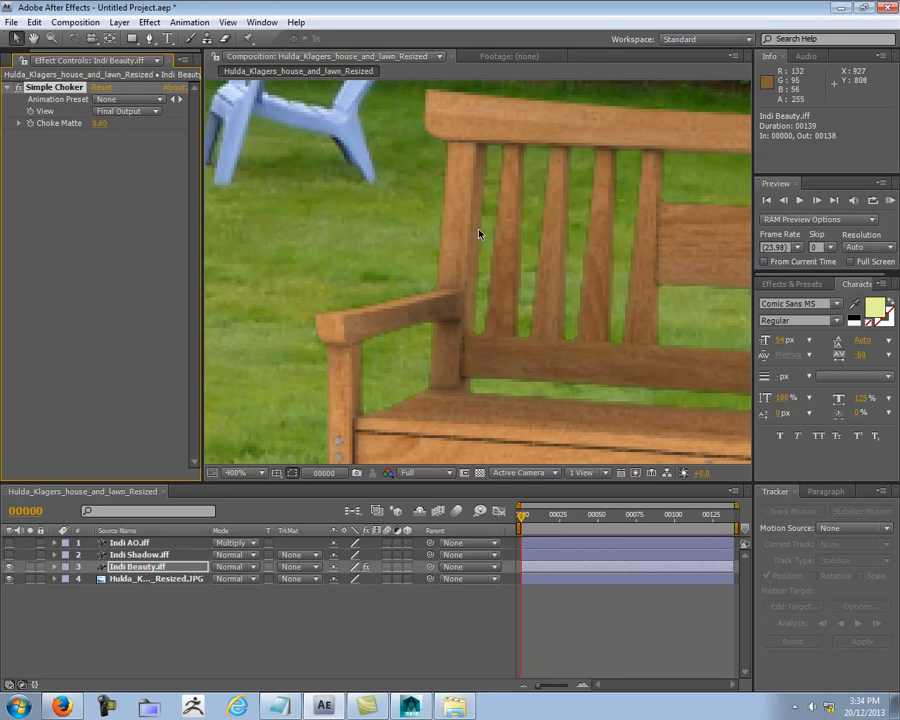
Step: Make the Indi Shadow and Indi AO layers visible again over the choked bench
{"action": "scroll", "coordinate": [478, 234], "scroll_direction": "down", "scroll_amount": 1}
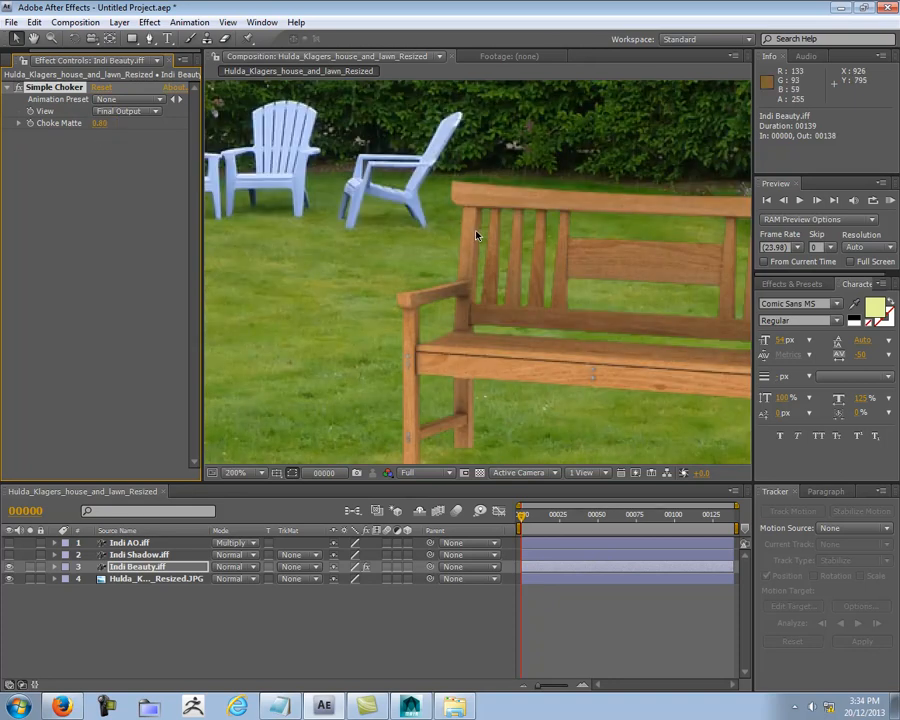
{"action": "left_click_drag", "start_coordinate": [558, 281], "coordinate": [341, 221]}
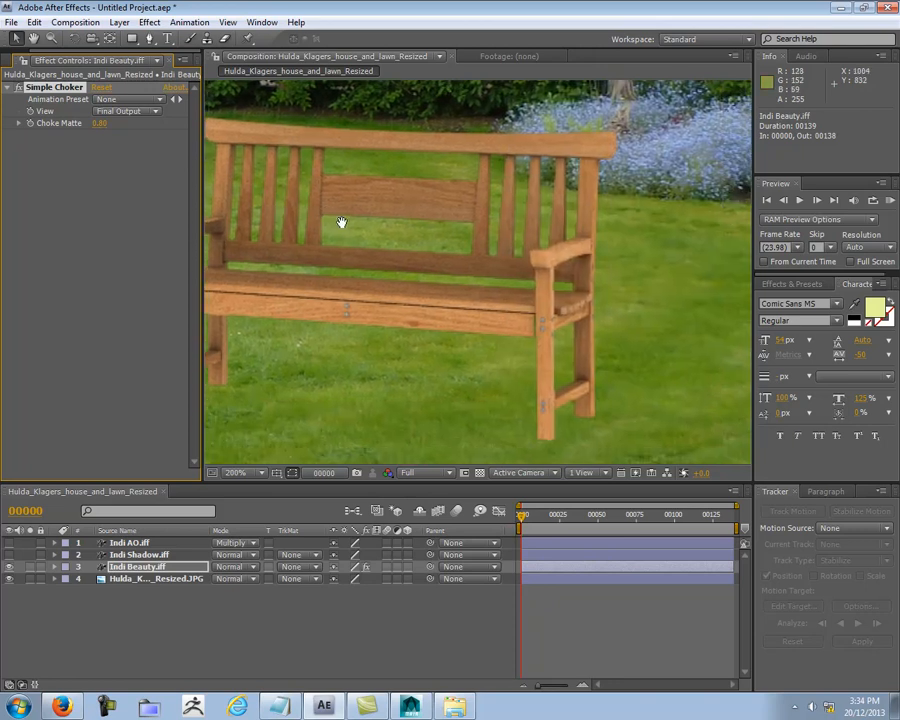
{"action": "left_click", "coordinate": [8, 557]}
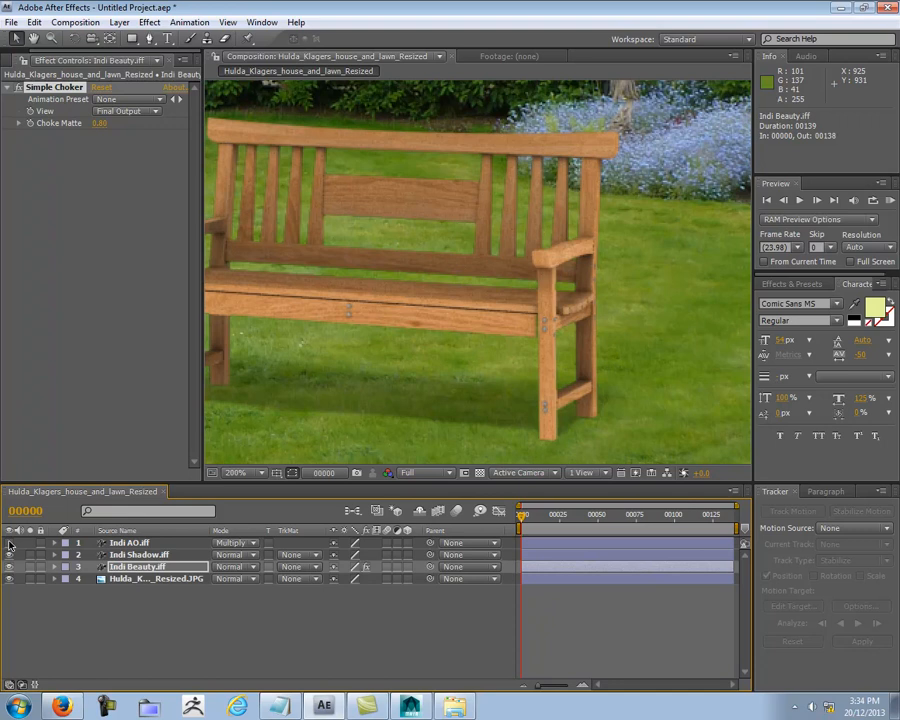
{"action": "left_click", "coordinate": [9, 543]}
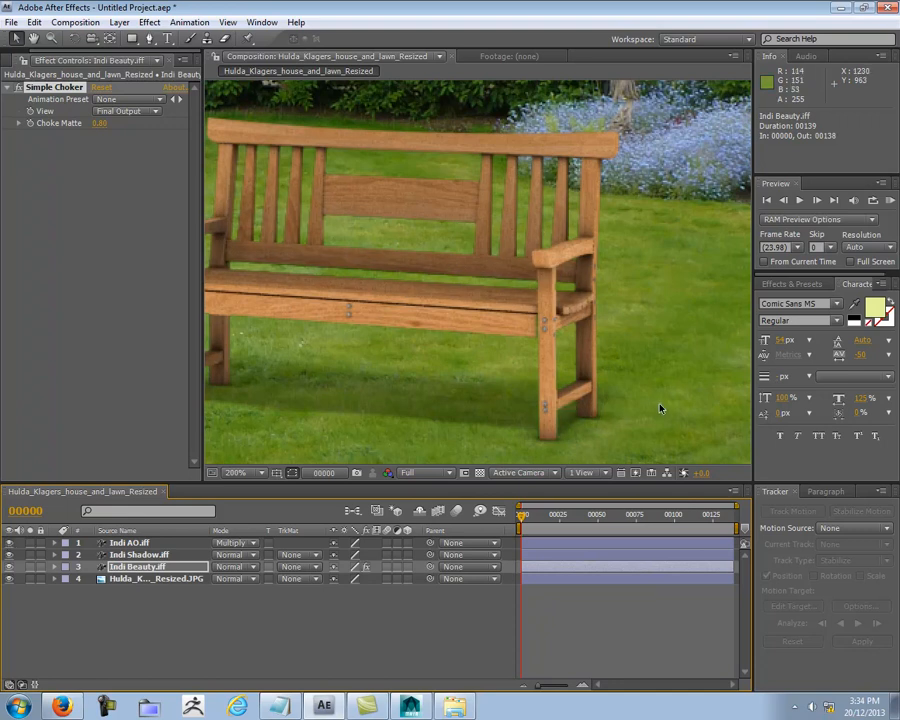
Step: Compare the bench's legs and their contact with the lawn with and without the Indi AO layer, up close
{"action": "key", "text": "period"}
{"action": "left_click_drag", "start_coordinate": [700, 435], "coordinate": [530, 309]}
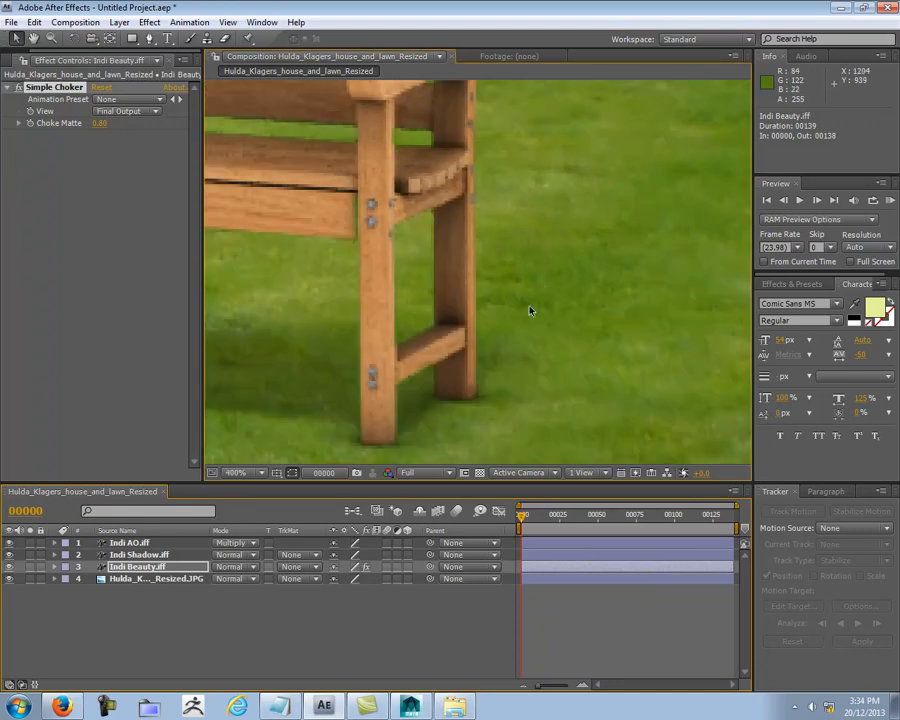
{"action": "left_click", "coordinate": [9, 543]}
{"action": "left_click", "coordinate": [9, 543]}
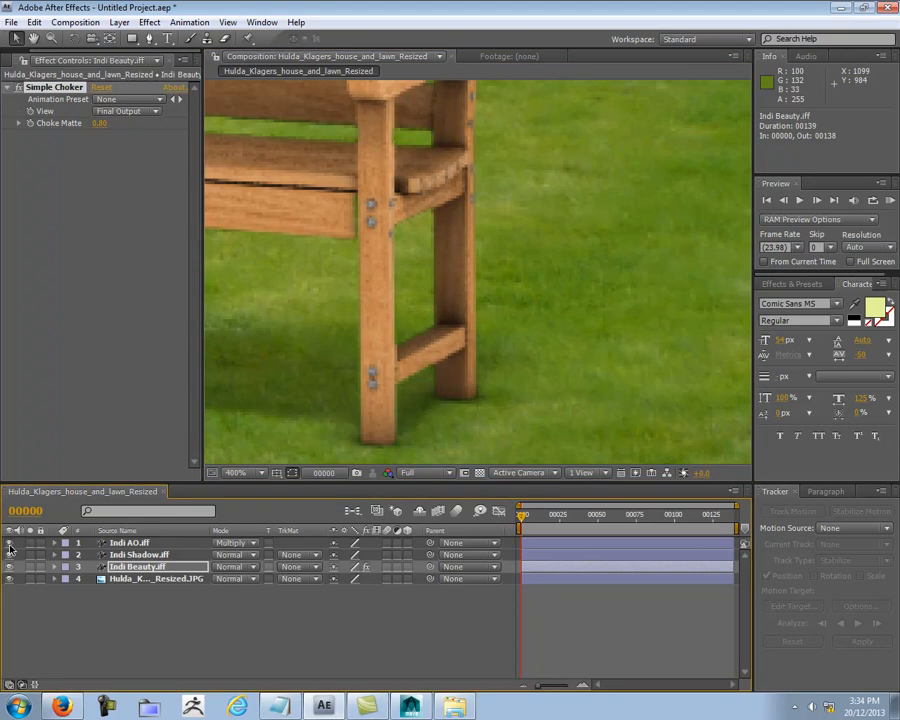
{"action": "left_click", "coordinate": [9, 543]}
{"action": "left_click", "coordinate": [9, 543]}
{"action": "left_click", "coordinate": [9, 543]}
{"action": "left_click", "coordinate": [9, 543]}
{"action": "left_click", "coordinate": [9, 543]}
{"action": "left_click", "coordinate": [9, 543]}
{"action": "left_click", "coordinate": [9, 543]}
{"action": "left_click", "coordinate": [9, 543]}
Step: Examine how the composited bench sits in the overall picture against the lawn, flower bed and brick path
{"action": "scroll", "coordinate": [346, 432], "scroll_direction": "down", "scroll_amount": 5}
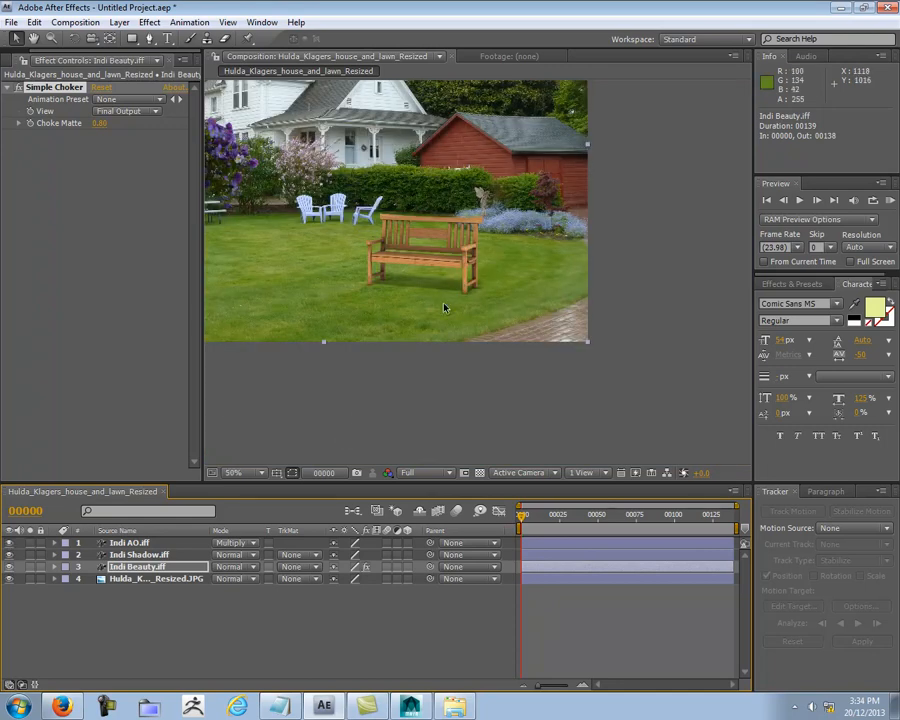
{"action": "scroll", "coordinate": [480, 320], "scroll_direction": "up", "scroll_amount": 1}
{"action": "scroll", "coordinate": [484, 338], "scroll_direction": "up", "scroll_amount": 2}
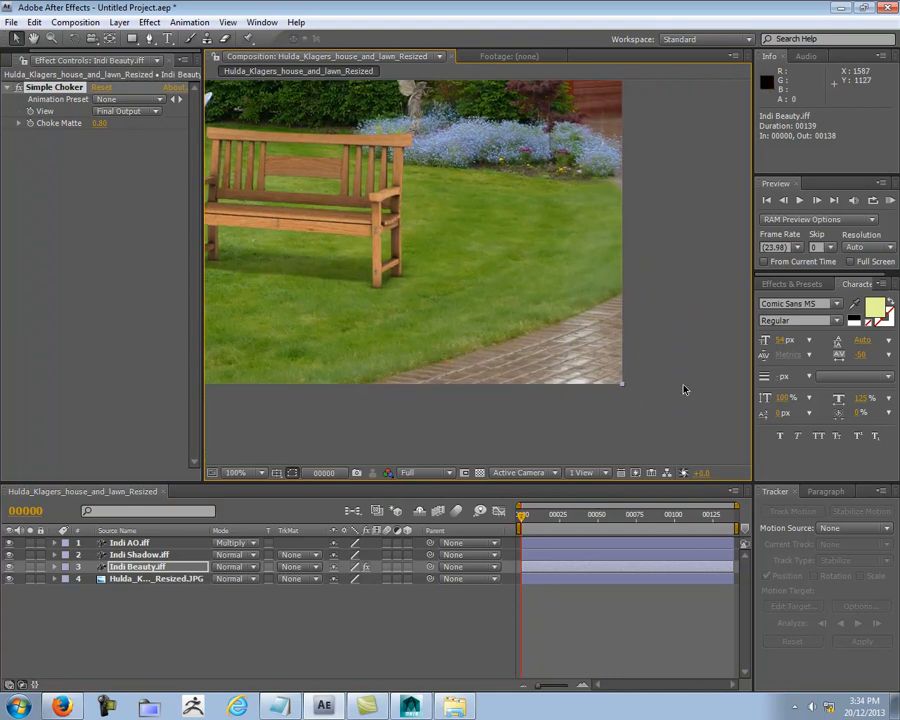
{"action": "left_click_drag", "start_coordinate": [566, 363], "coordinate": [687, 404]}
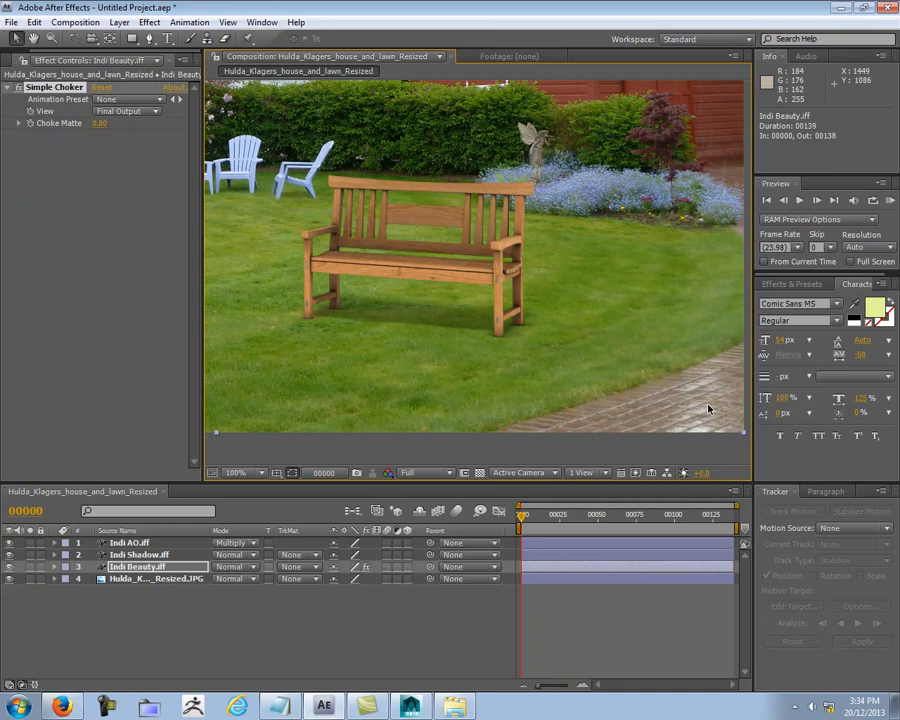
{"action": "middle_click_drag", "start_coordinate": [616, 295], "coordinate": [499, 406]}
{"action": "middle_click_drag", "start_coordinate": [500, 277], "coordinate": [470, 185]}
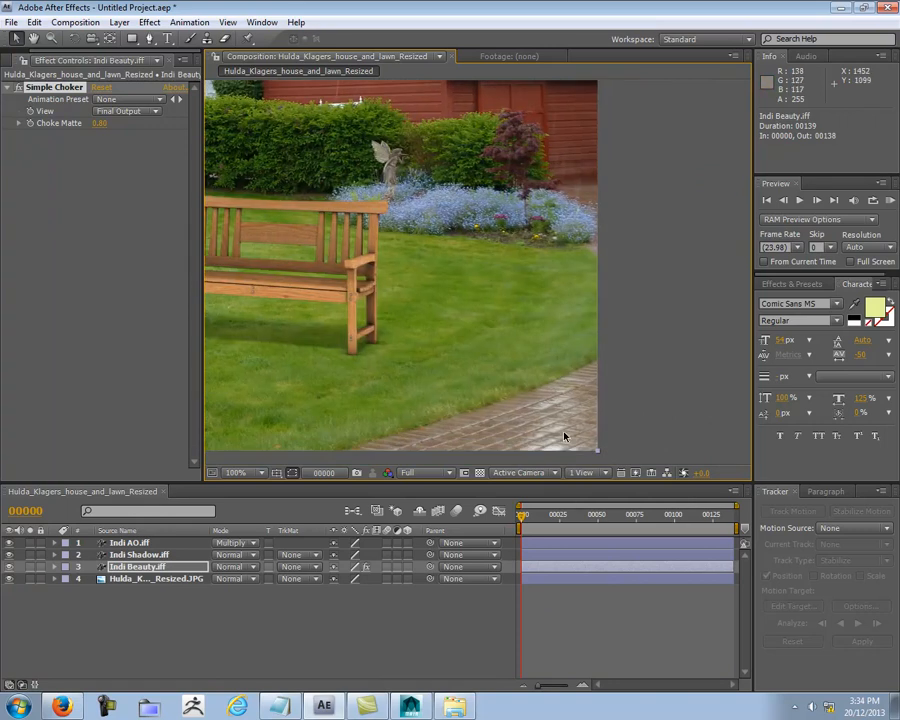
{"action": "middle_click_drag", "start_coordinate": [422, 125], "coordinate": [417, 138]}
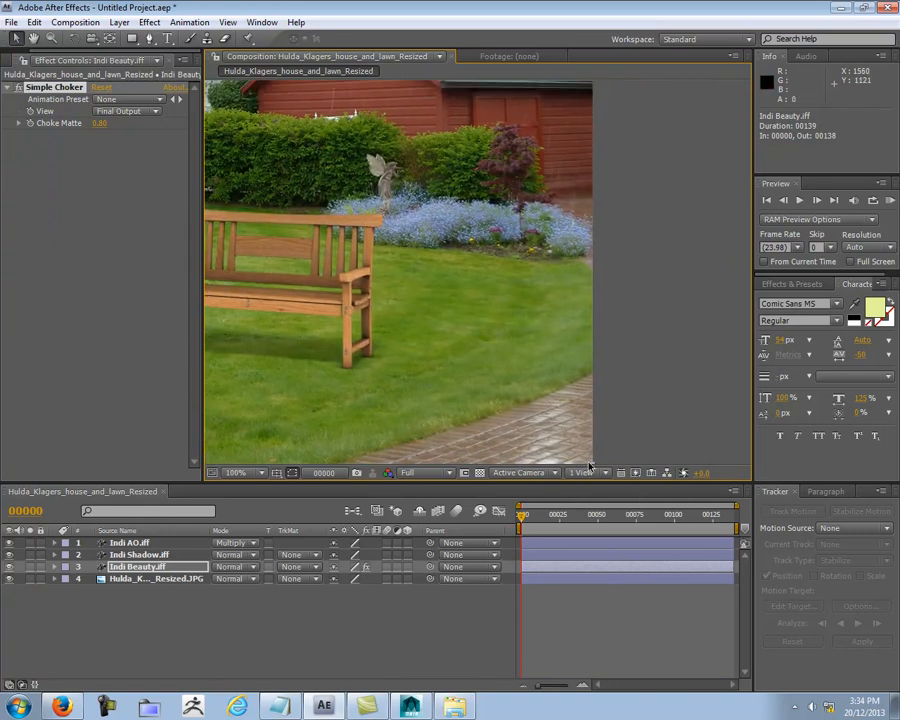
{"action": "middle_click_drag", "start_coordinate": [393, 373], "coordinate": [476, 370]}
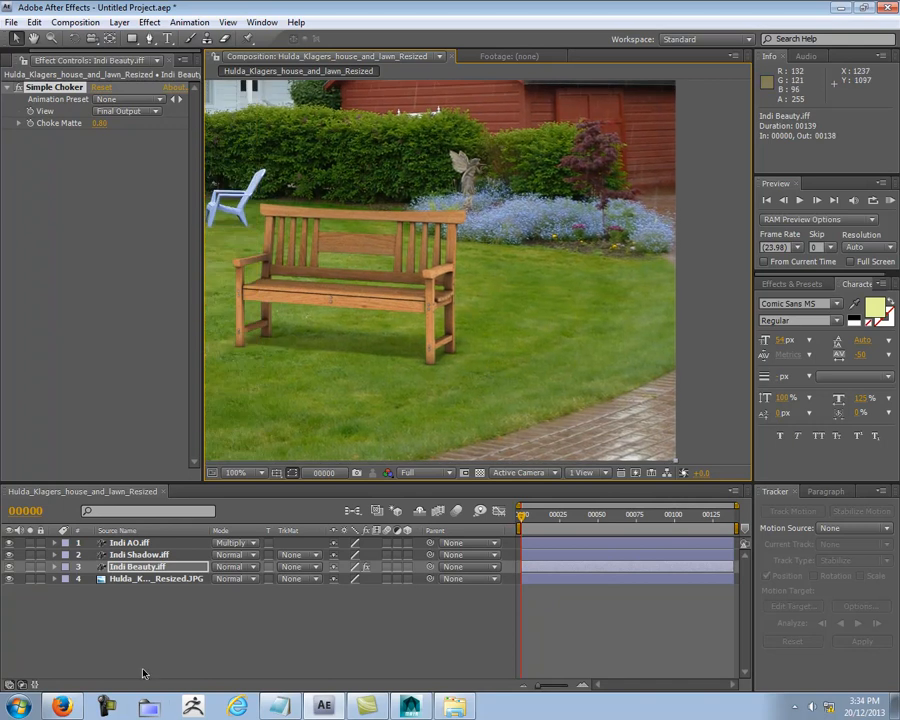
Step: Add the Indi Ref.iff pass to the composition directly beneath the Indi AO layer
{"action": "left_click", "coordinate": [142, 664]}
{"action": "left_click", "coordinate": [6, 62]}
{"action": "left_click", "coordinate": [65, 418]}
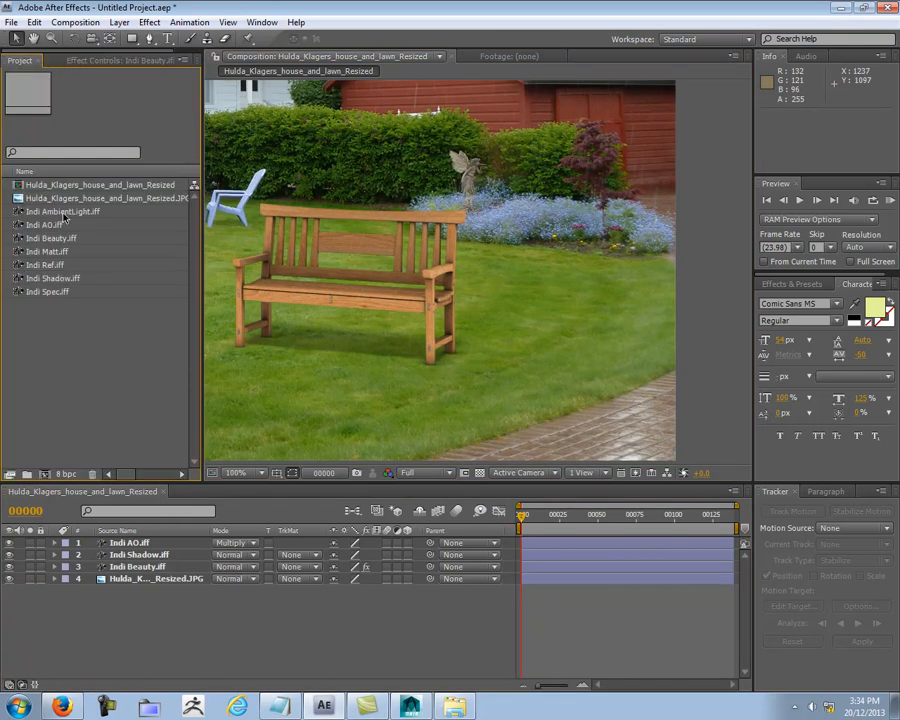
{"action": "left_click", "coordinate": [52, 266]}
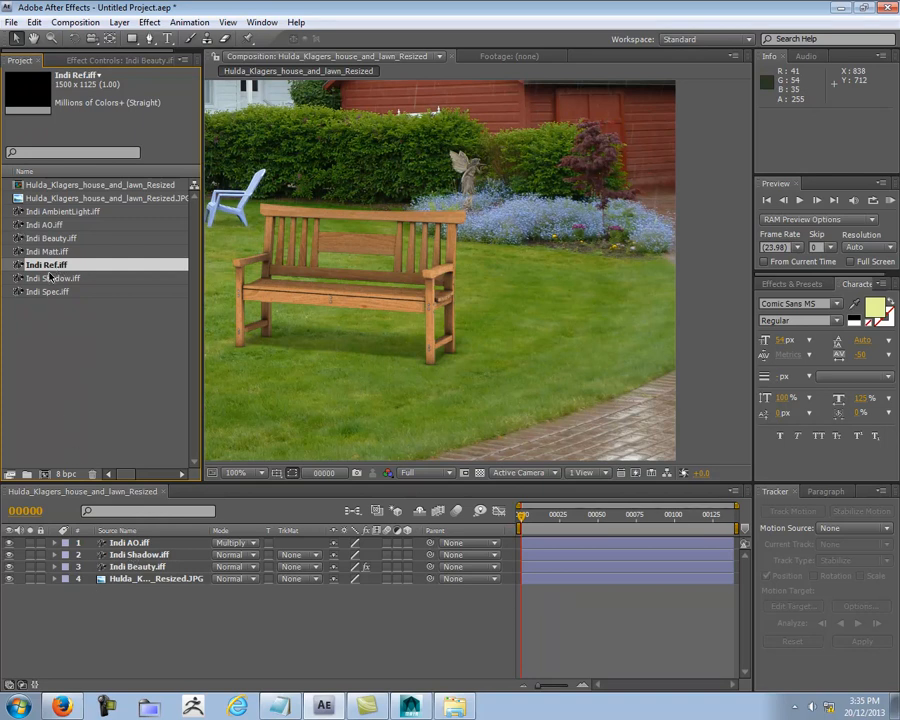
{"action": "left_click_drag", "start_coordinate": [50, 268], "coordinate": [118, 550]}
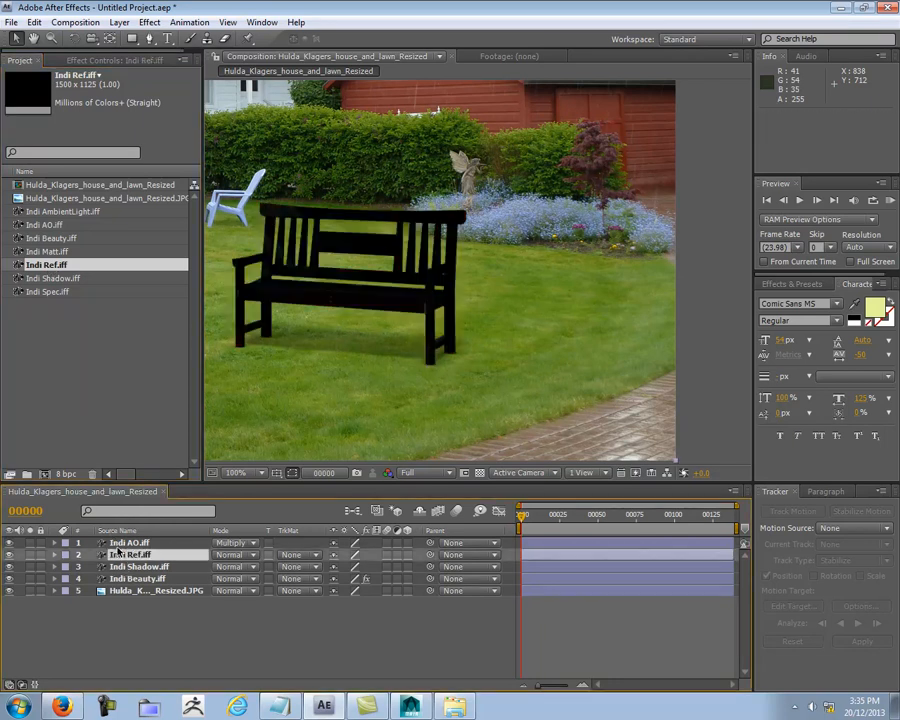
Step: Set the Indi Ref layer's blending mode to Add
{"action": "middle_click_drag", "start_coordinate": [330, 346], "coordinate": [406, 387]}
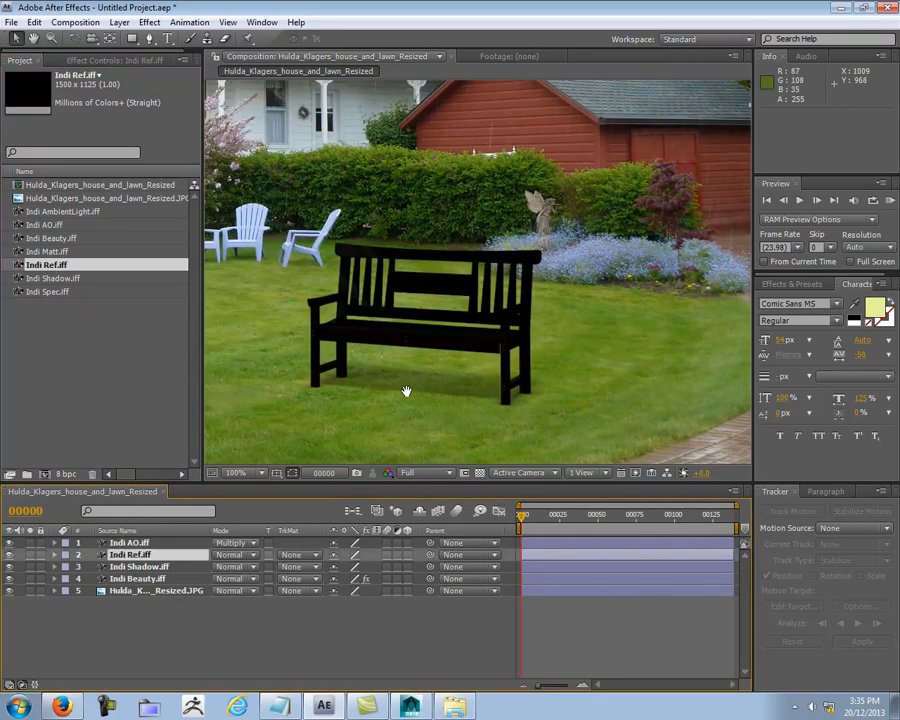
{"action": "scroll", "coordinate": [404, 371], "scroll_direction": "up", "scroll_amount": 1}
{"action": "scroll", "coordinate": [386, 422], "scroll_direction": "down", "scroll_amount": 1}
{"action": "middle_click_drag", "start_coordinate": [395, 422], "coordinate": [331, 392]}
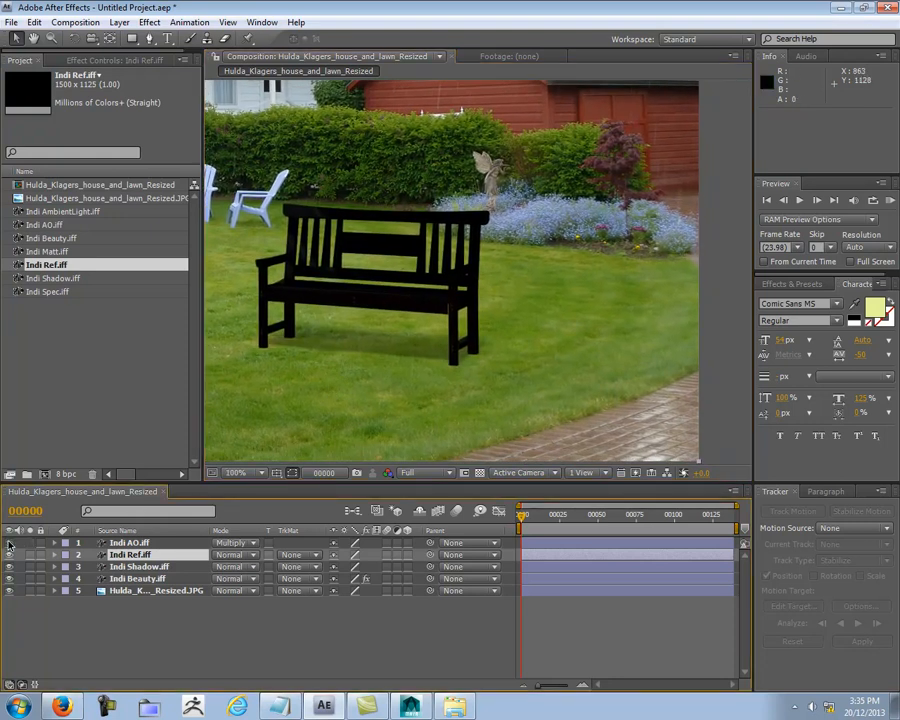
{"action": "left_click", "coordinate": [238, 554]}
{"action": "left_click", "coordinate": [240, 250]}
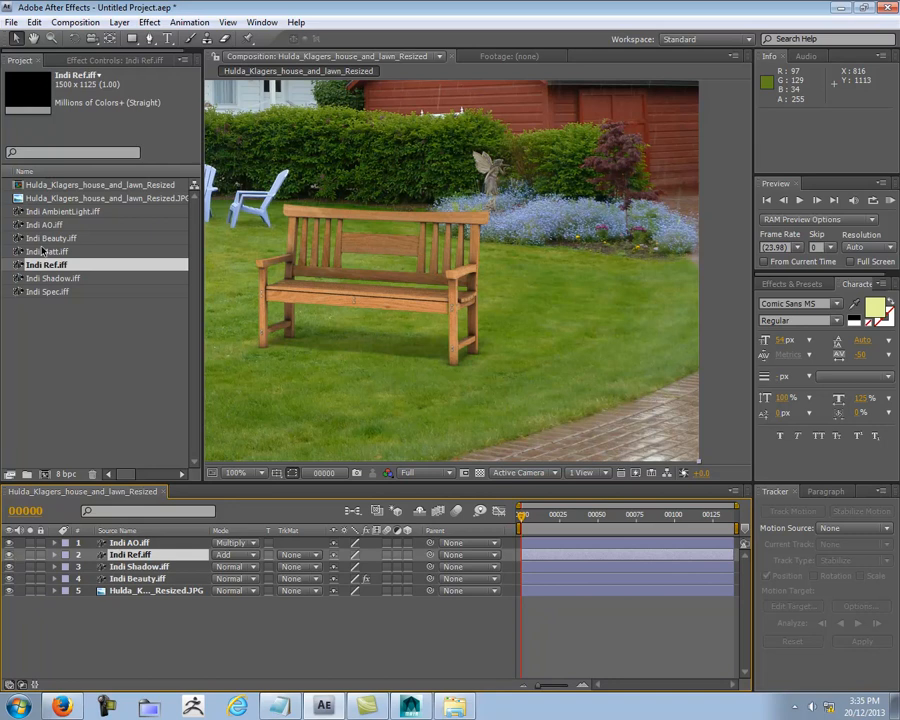
Step: Add the Indi Spec.iff pass directly beneath the Indi AO layer and set its blending mode to Add
{"action": "left_click", "coordinate": [44, 279]}
{"action": "left_click", "coordinate": [46, 292]}
{"action": "left_click_drag", "start_coordinate": [48, 297], "coordinate": [154, 553]}
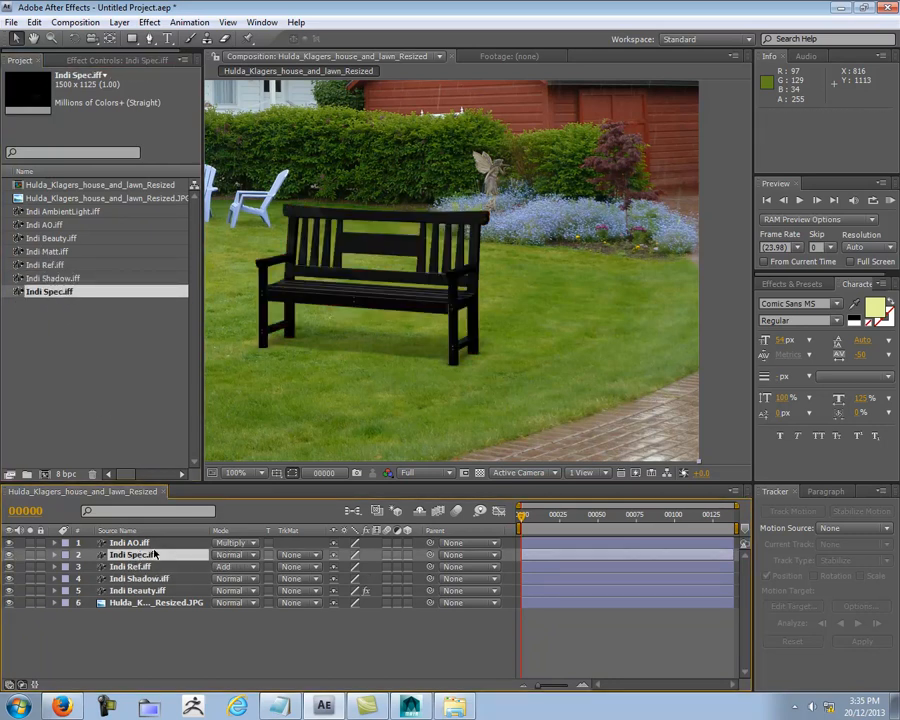
{"action": "left_click", "coordinate": [8, 555]}
{"action": "left_click", "coordinate": [8, 555]}
{"action": "left_click", "coordinate": [256, 560]}
{"action": "left_click", "coordinate": [240, 251]}
Step: Compare the bench's highlights with and without the Indi Spec layer
{"action": "left_click", "coordinate": [8, 555]}
{"action": "left_click", "coordinate": [8, 555]}
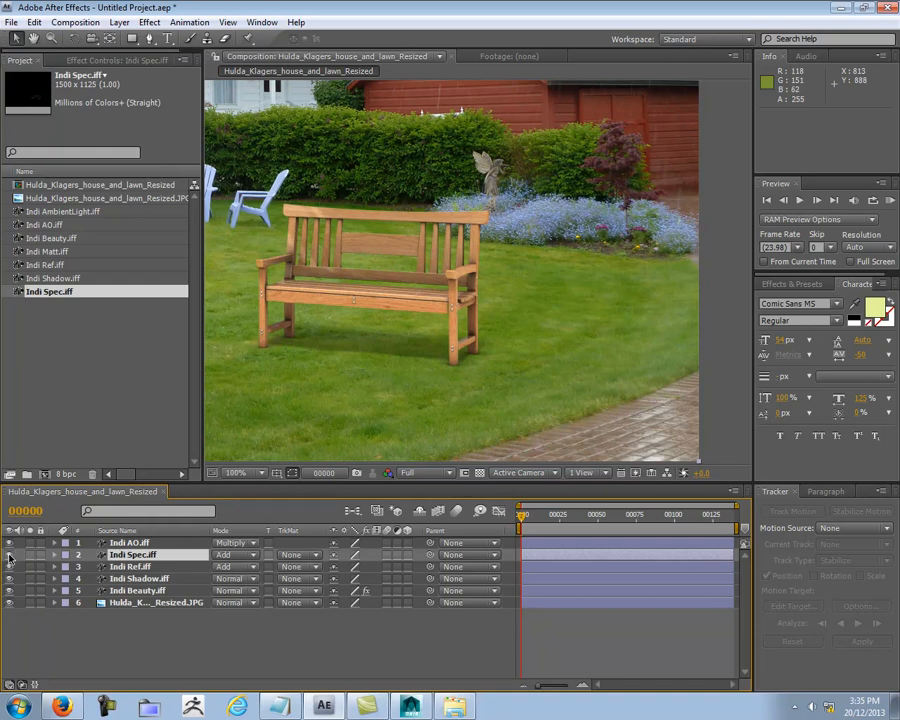
{"action": "left_click", "coordinate": [8, 555]}
{"action": "left_click", "coordinate": [8, 555]}
{"action": "left_click", "coordinate": [8, 555]}
{"action": "left_click", "coordinate": [8, 555]}
{"action": "left_click", "coordinate": [8, 555]}
{"action": "left_click", "coordinate": [8, 555]}
Step: Set the Indi Spec layer's opacity to 60%
{"action": "left_click", "coordinate": [54, 555]}
{"action": "left_click", "coordinate": [67, 567]}
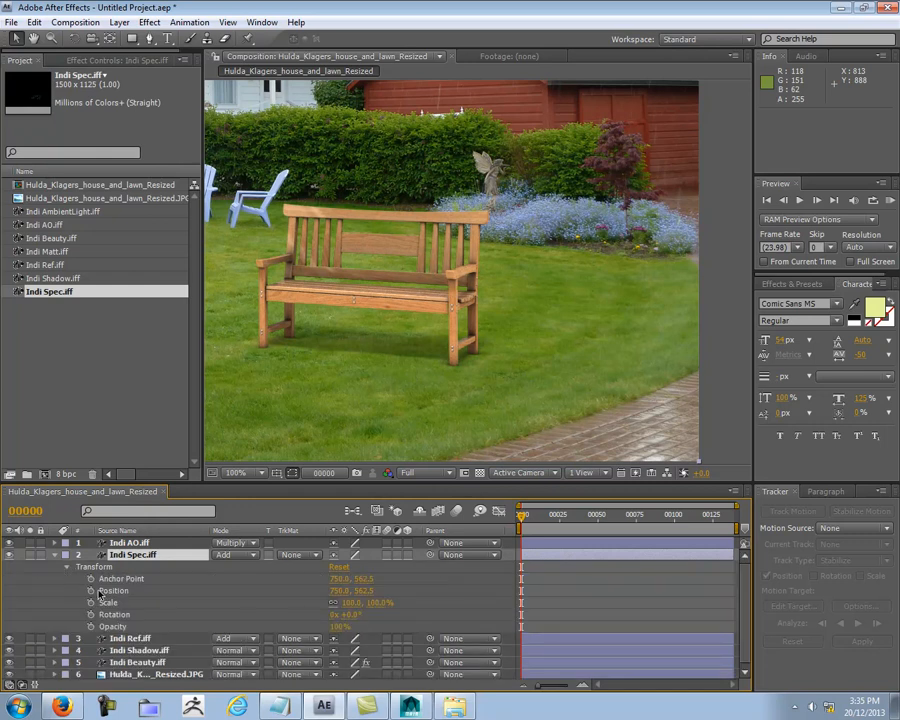
{"action": "left_click", "coordinate": [340, 626]}
{"action": "key", "text": "Return"}
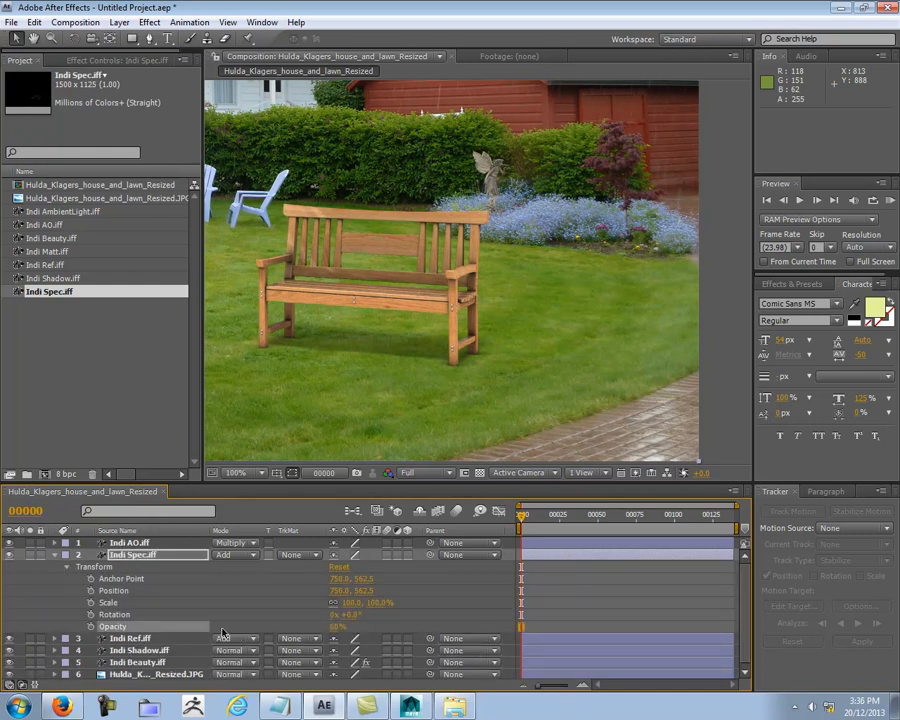
Step: Compare the bench with and without the reduced-opacity Indi Spec layer and collapse the layer's properties
{"action": "left_click", "coordinate": [10, 556]}
{"action": "left_click", "coordinate": [10, 556]}
{"action": "left_click", "coordinate": [10, 556]}
{"action": "left_click", "coordinate": [10, 556]}
{"action": "left_click", "coordinate": [10, 556]}
{"action": "left_click", "coordinate": [10, 556]}
{"action": "left_click", "coordinate": [57, 557]}
{"action": "scroll", "coordinate": [488, 310], "scroll_direction": "down", "scroll_amount": 2}
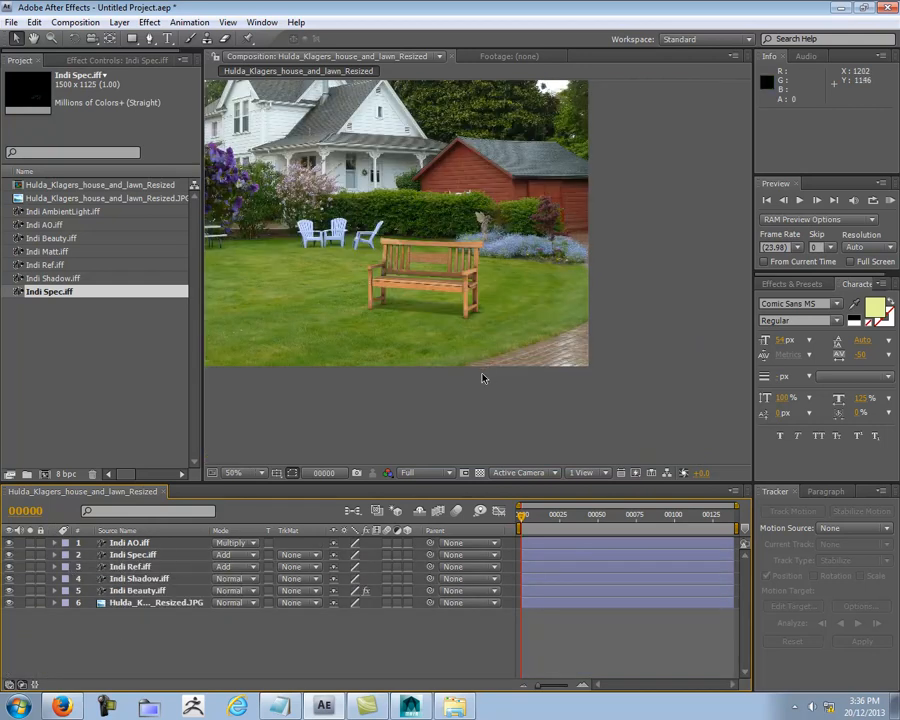
Step: Add the Indi AmbientLight.iff pass directly beneath the Indi AO layer and set its blending mode to Screen
{"action": "left_click", "coordinate": [46, 225]}
{"action": "left_click", "coordinate": [47, 239]}
{"action": "left_click", "coordinate": [53, 265]}
{"action": "left_click", "coordinate": [49, 292]}
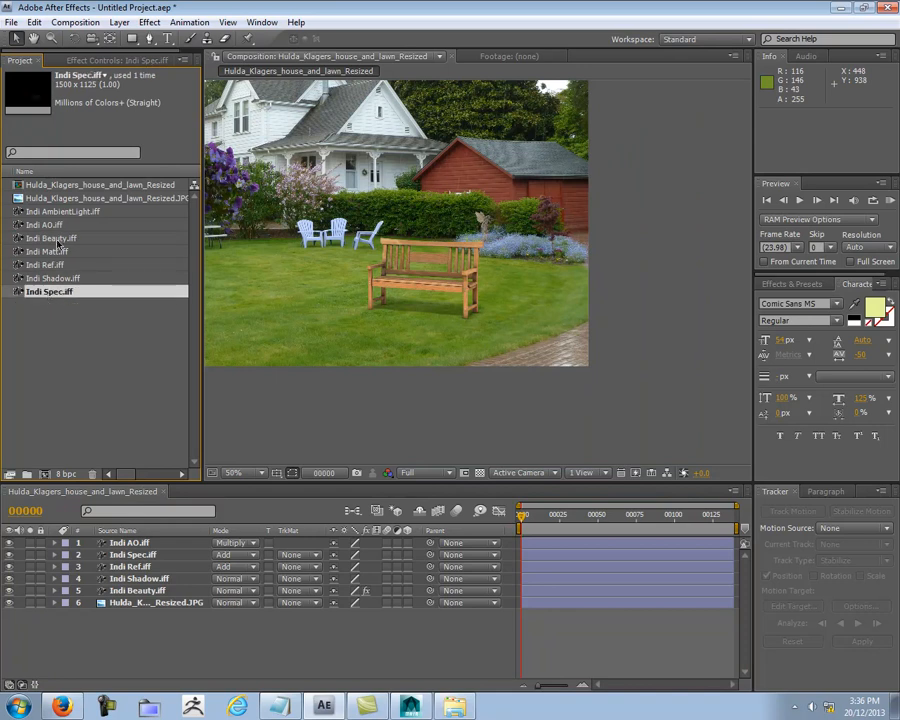
{"action": "left_click_drag", "start_coordinate": [54, 213], "coordinate": [132, 557]}
{"action": "key", "text": "period"}
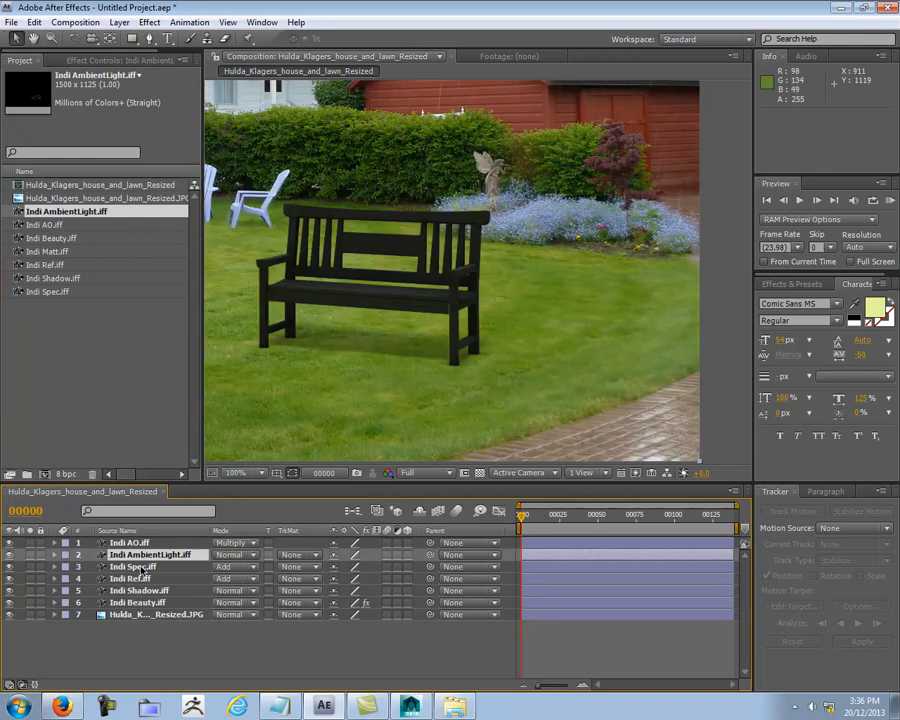
{"action": "left_click", "coordinate": [238, 556]}
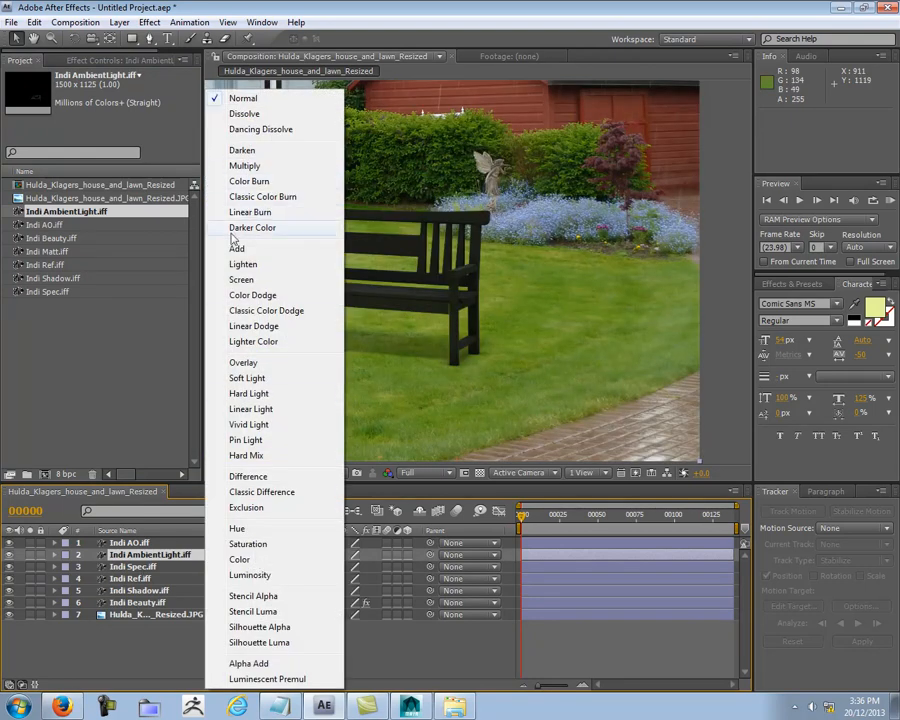
{"action": "left_click", "coordinate": [296, 280]}
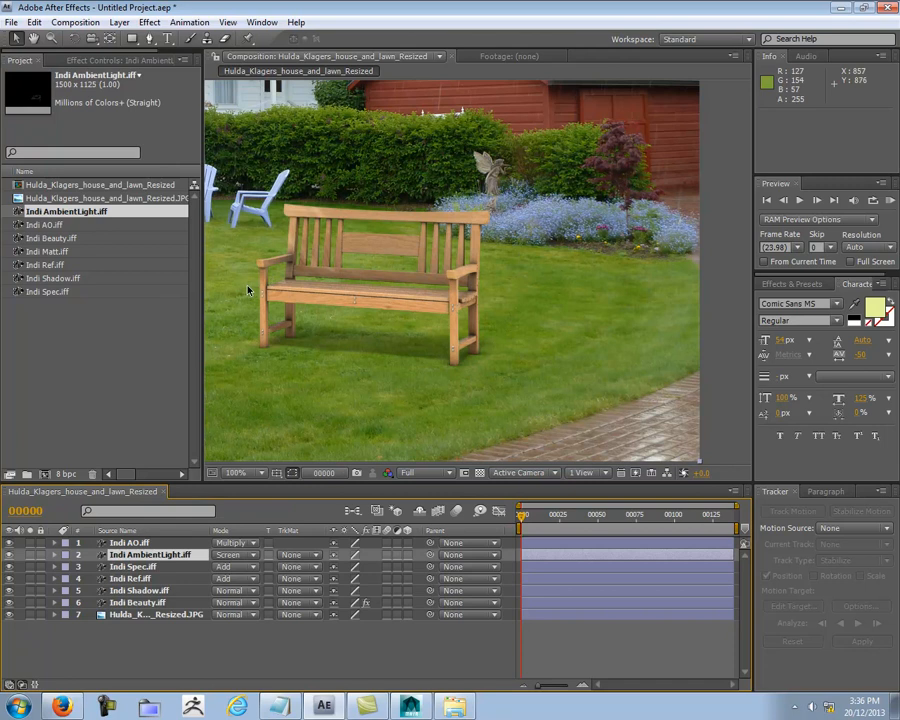
Step: Compare the bench's overall brightness with and without the Indi AmbientLight layer
{"action": "left_click", "coordinate": [12, 555]}
{"action": "left_click", "coordinate": [12, 555]}
{"action": "left_click", "coordinate": [12, 555]}
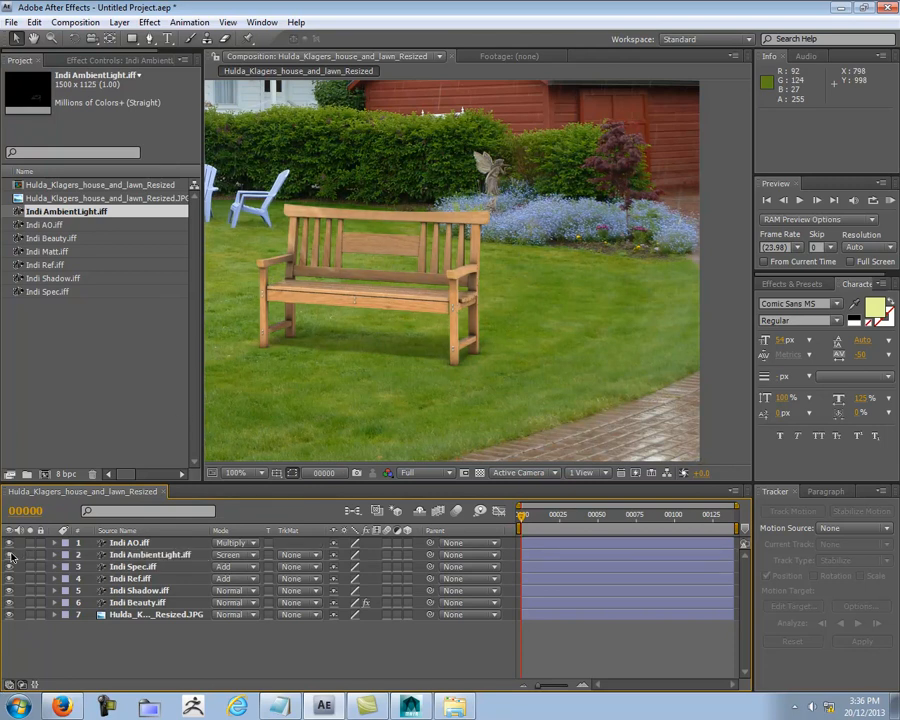
{"action": "left_click", "coordinate": [12, 555]}
{"action": "left_click", "coordinate": [12, 555]}
{"action": "left_click", "coordinate": [11, 554]}
{"action": "left_click", "coordinate": [11, 554]}
Step: Inspect the Indi AmbientLight layer's effect on the bench's wood up close, checking the bench against the whole garden scene
{"action": "middle_click_drag", "start_coordinate": [350, 319], "coordinate": [422, 317]}
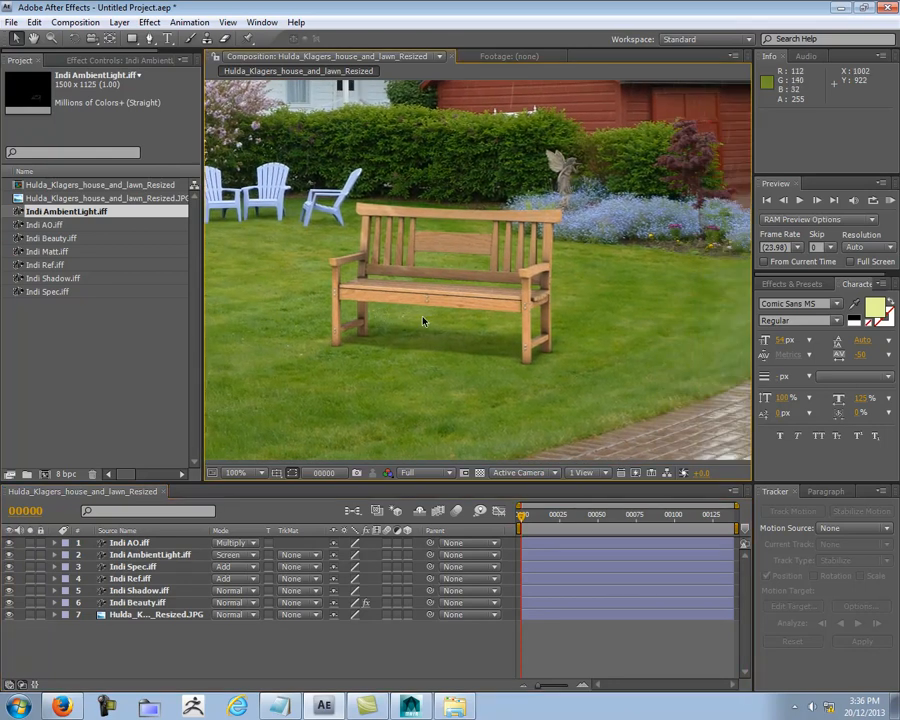
{"action": "scroll", "coordinate": [423, 321], "scroll_direction": "up", "scroll_amount": 2}
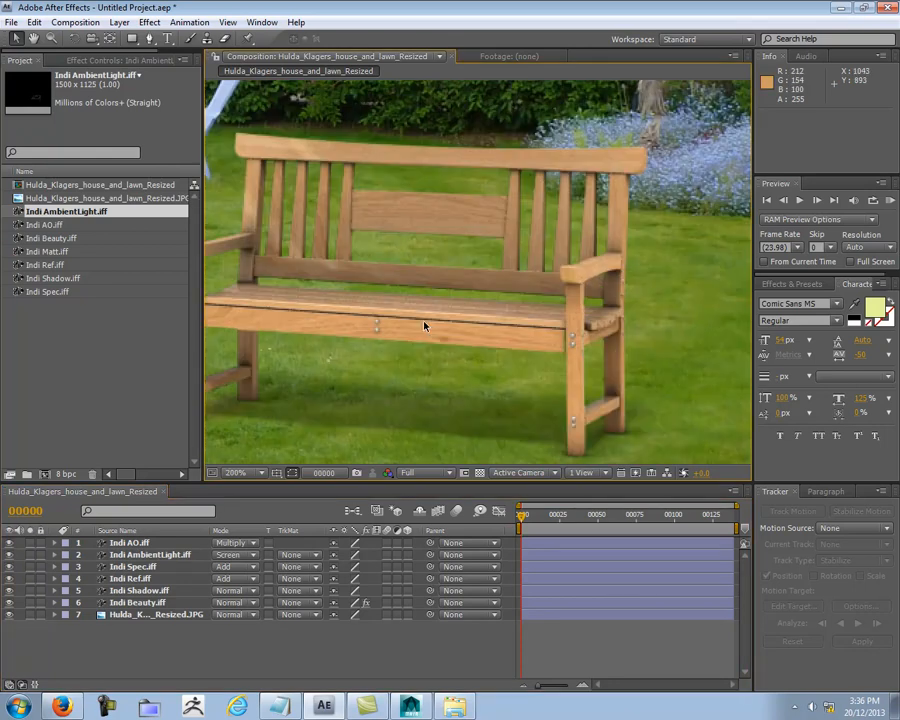
{"action": "left_click", "coordinate": [11, 555]}
{"action": "left_click", "coordinate": [11, 555]}
{"action": "left_click", "coordinate": [11, 555]}
{"action": "left_click", "coordinate": [11, 555]}
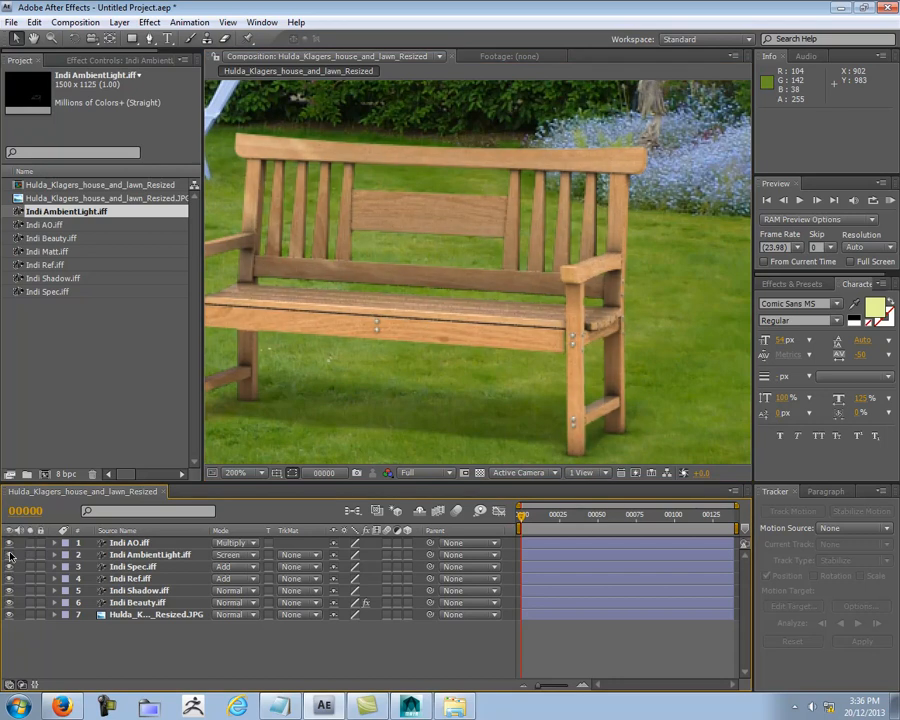
{"action": "left_click", "coordinate": [11, 555]}
{"action": "left_click", "coordinate": [11, 555]}
{"action": "scroll", "coordinate": [462, 176], "scroll_direction": "down", "scroll_amount": 1}
{"action": "middle_click_drag", "start_coordinate": [432, 151], "coordinate": [568, 243]}
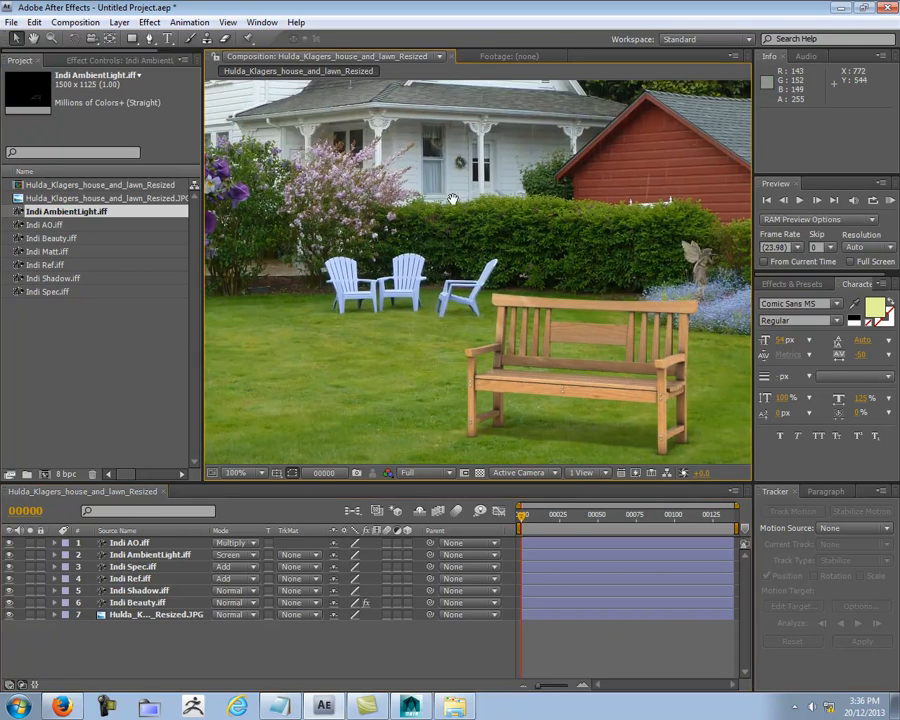
Step: Examine the bench's lighting and shadow against the garden chairs and lawn, both up close and in the whole scene
{"action": "middle_click_drag", "start_coordinate": [396, 114], "coordinate": [478, 207]}
{"action": "scroll", "coordinate": [442, 203], "scroll_direction": "down", "scroll_amount": 1}
{"action": "scroll", "coordinate": [490, 325], "scroll_direction": "up", "scroll_amount": 3}
{"action": "middle_click_drag", "start_coordinate": [490, 350], "coordinate": [558, 3]}
{"action": "middle_click_drag", "start_coordinate": [607, 363], "coordinate": [522, 276]}
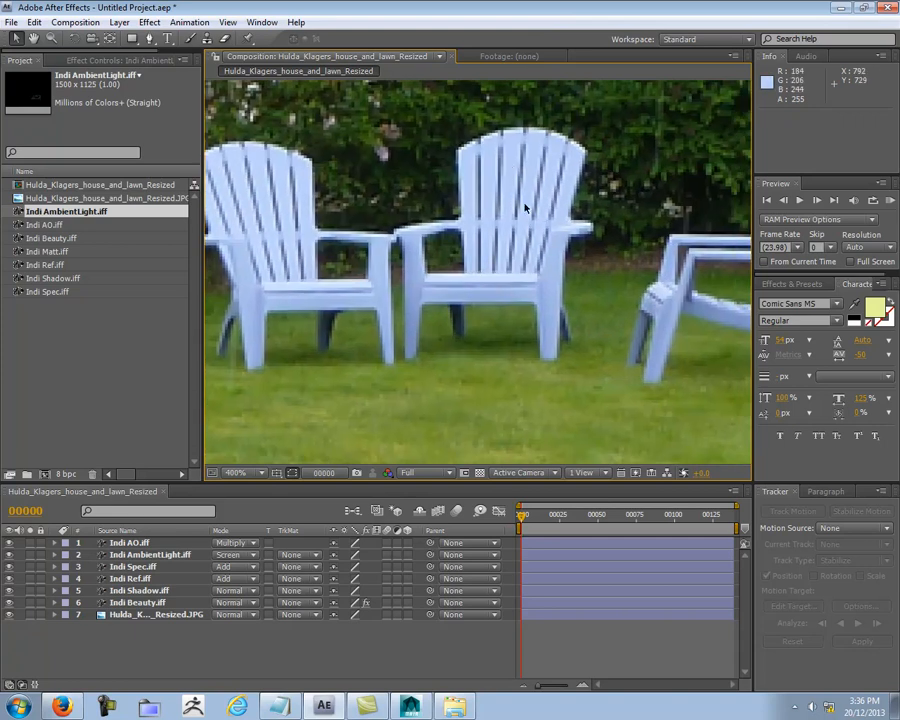
{"action": "scroll", "coordinate": [512, 245], "scroll_direction": "down", "scroll_amount": 1}
{"action": "middle_click_drag", "start_coordinate": [562, 327], "coordinate": [333, 195]}
{"action": "middle_click_drag", "start_coordinate": [650, 352], "coordinate": [262, 350]}
{"action": "scroll", "coordinate": [407, 340], "scroll_direction": "down", "scroll_amount": 1}
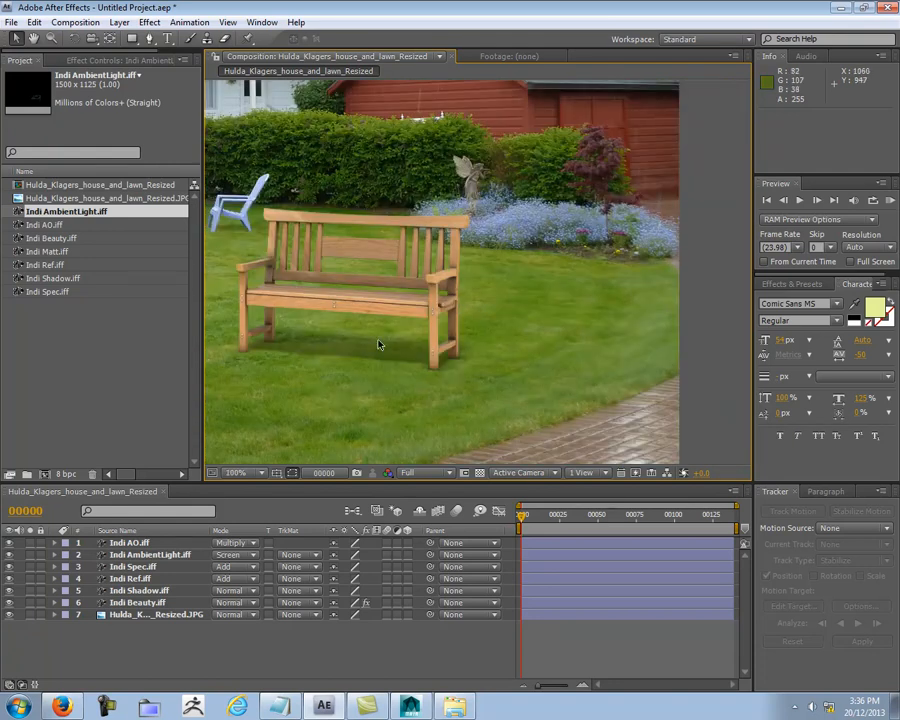
{"action": "middle_click_drag", "start_coordinate": [361, 345], "coordinate": [474, 337]}
{"action": "scroll", "coordinate": [355, 348], "scroll_direction": "up", "scroll_amount": 1}
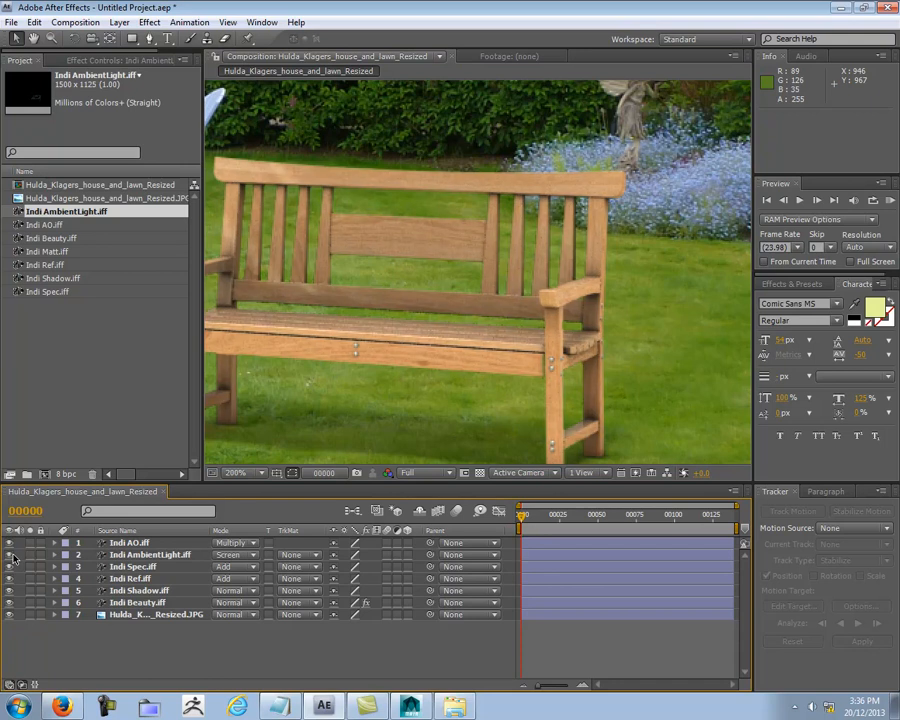
{"action": "scroll", "coordinate": [370, 364], "scroll_direction": "down", "scroll_amount": 2}
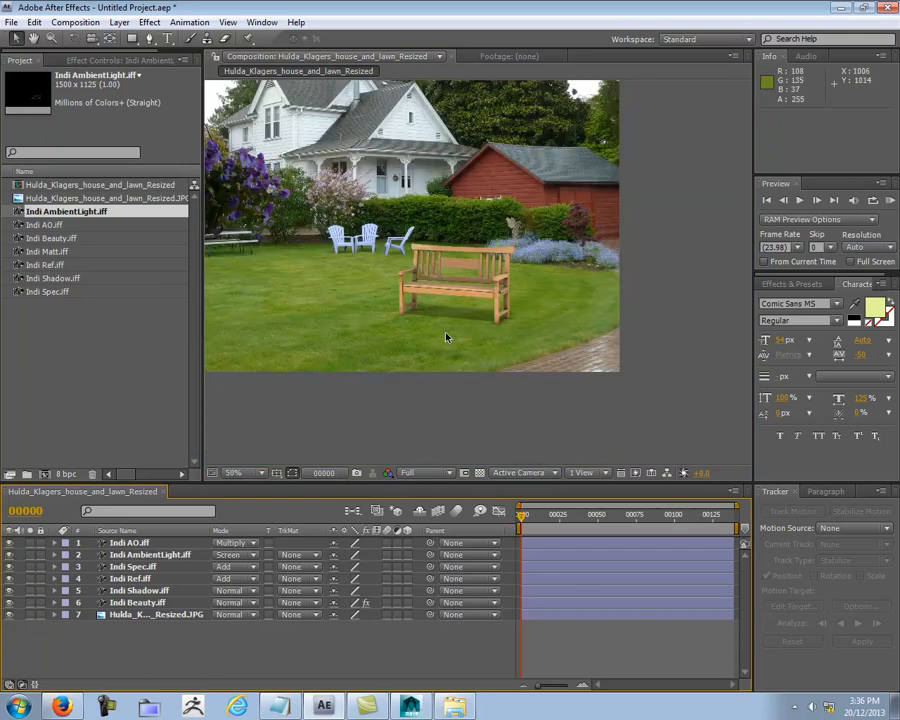
{"action": "scroll", "coordinate": [447, 337], "scroll_direction": "up", "scroll_amount": 2}
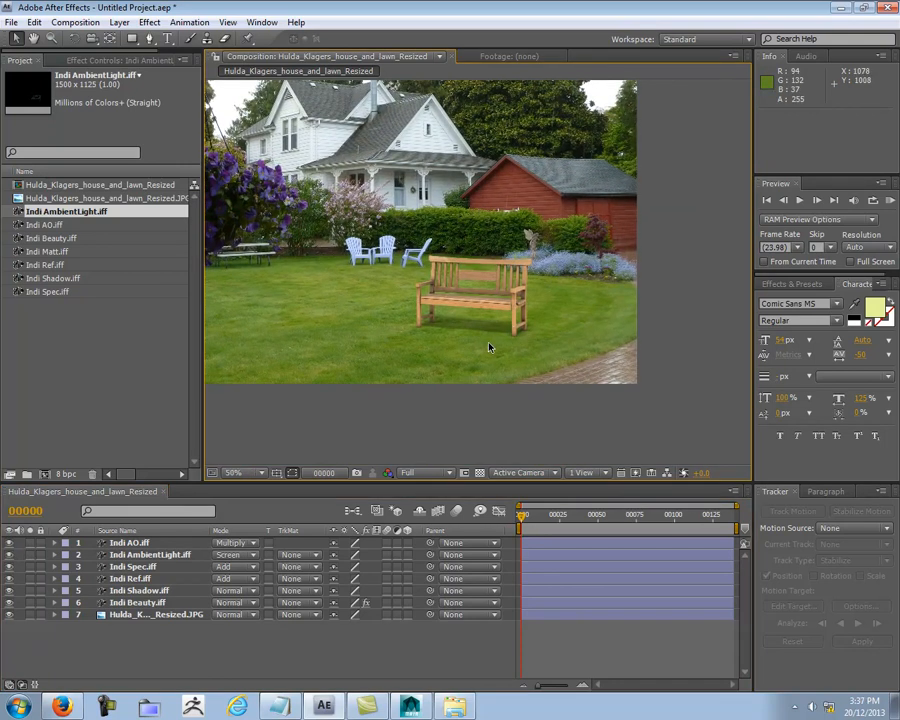
{"action": "middle_click_drag", "start_coordinate": [524, 382], "coordinate": [499, 388]}
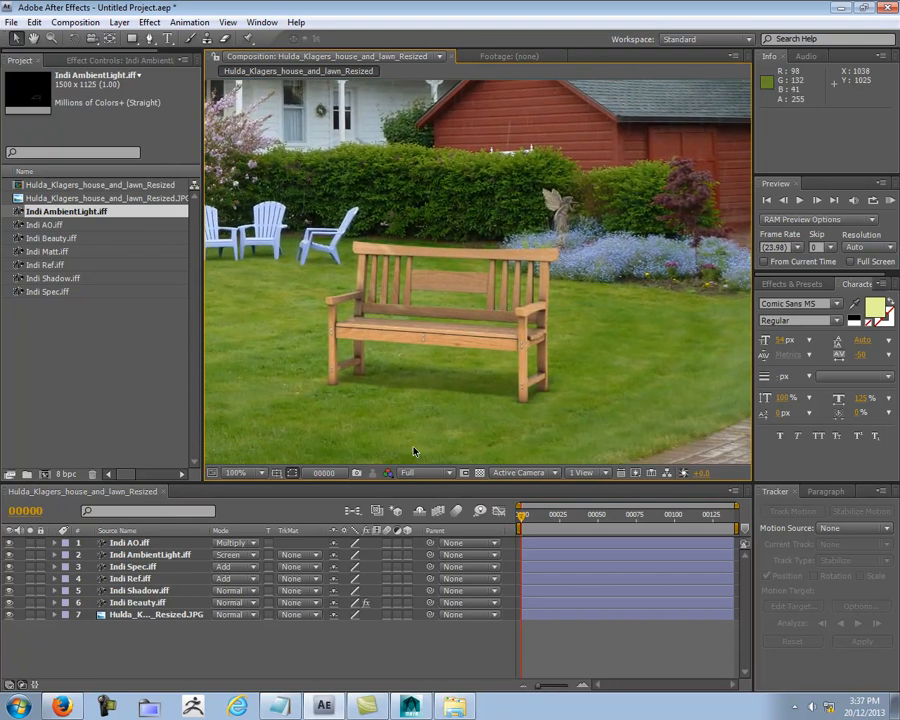
Step: Compare the bench with and without the Indi AO layer and leave that layer hidden
{"action": "left_click", "coordinate": [9, 543]}
{"action": "left_click", "coordinate": [9, 543]}
{"action": "left_click", "coordinate": [9, 543]}
{"action": "left_click", "coordinate": [9, 543]}
{"action": "left_click", "coordinate": [117, 546]}
{"action": "middle_click_drag", "start_coordinate": [555, 390], "coordinate": [526, 408]}
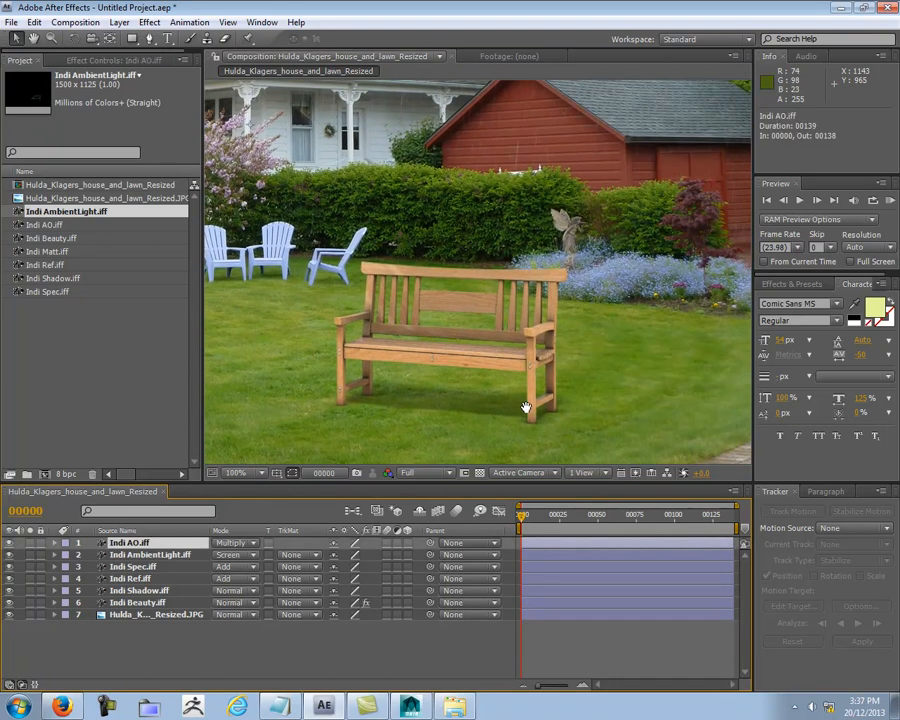
{"action": "left_click", "coordinate": [10, 543]}
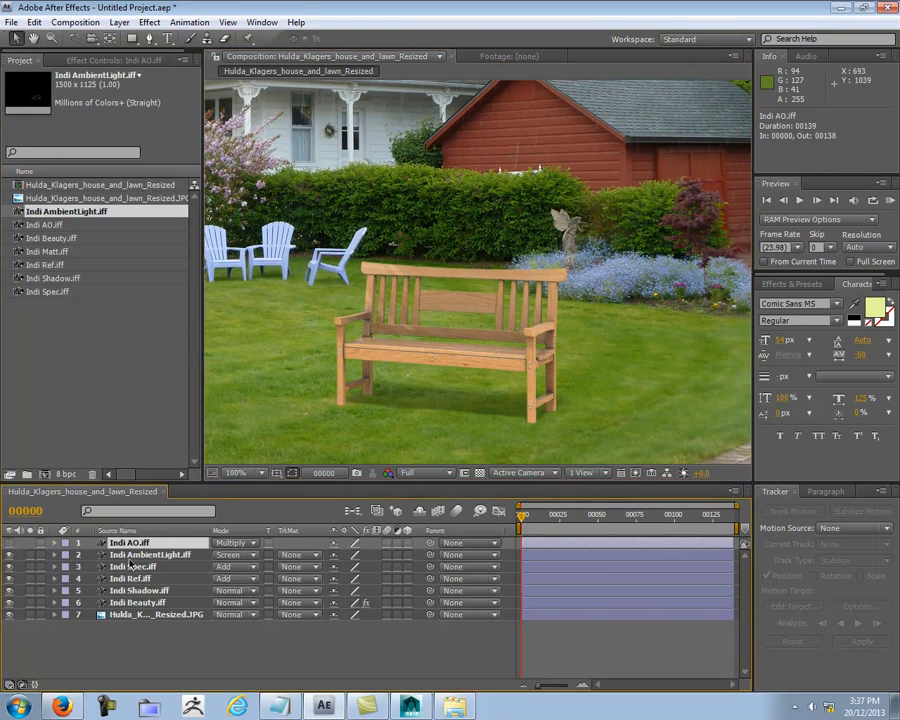
Step: Try the Color and Add blending modes on the Indi AmbientLight layer, comparing the bench with the layer on and off
{"action": "left_click", "coordinate": [128, 556]}
{"action": "left_click", "coordinate": [10, 555]}
{"action": "left_click", "coordinate": [10, 555]}
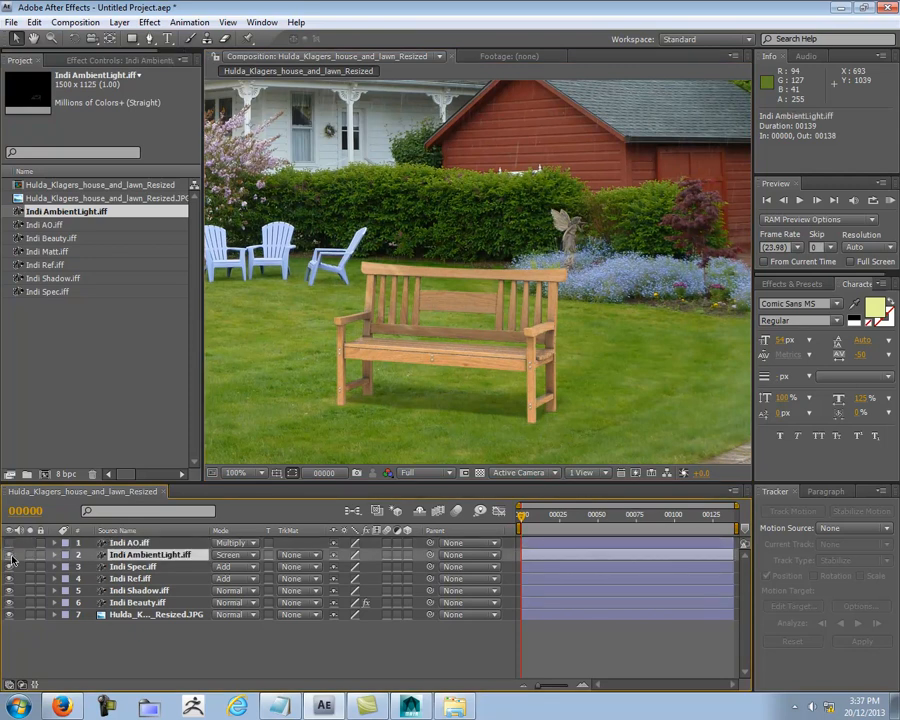
{"action": "double_click", "coordinate": [254, 556]}
{"action": "left_click", "coordinate": [254, 557]}
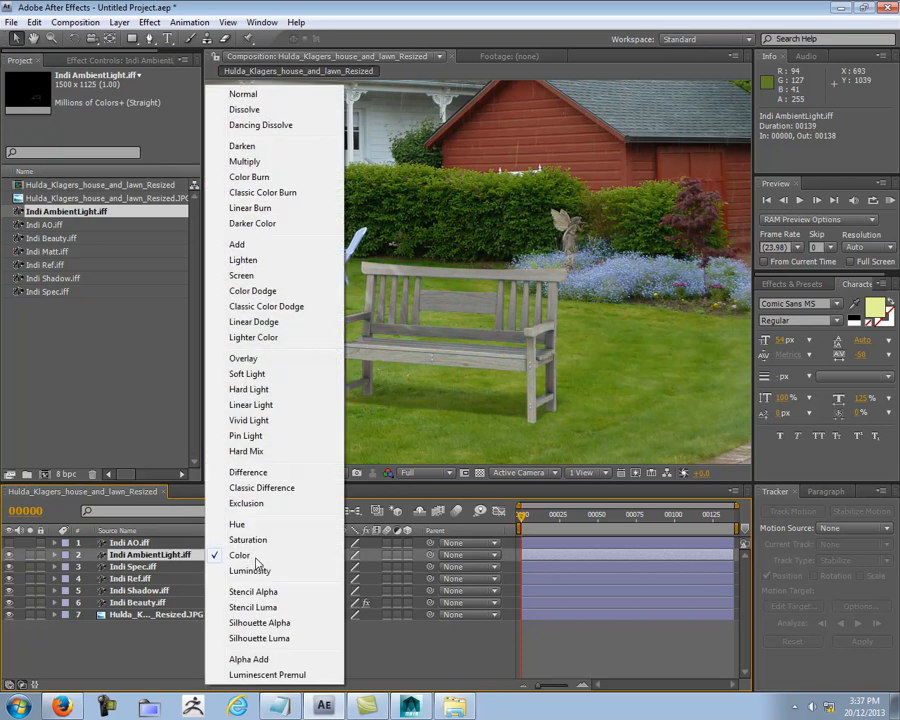
{"action": "left_click", "coordinate": [281, 244]}
{"action": "left_click", "coordinate": [9, 556]}
{"action": "left_click", "coordinate": [9, 556]}
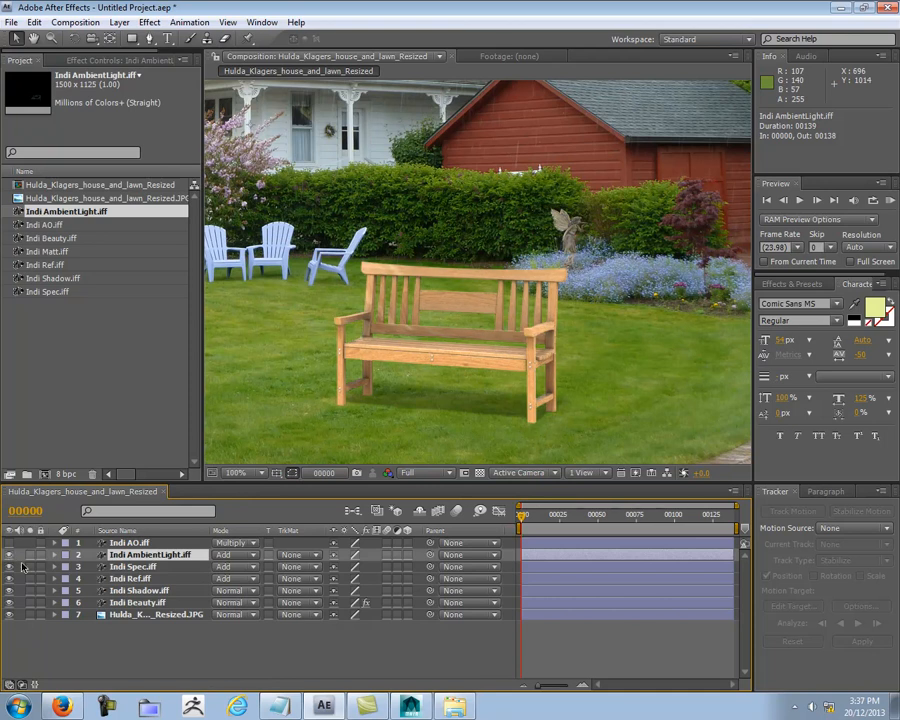
Step: Try Lighten on the Indi AmbientLight layer, return it to Screen and compare the bench with and without the layer
{"action": "left_click", "coordinate": [250, 559]}
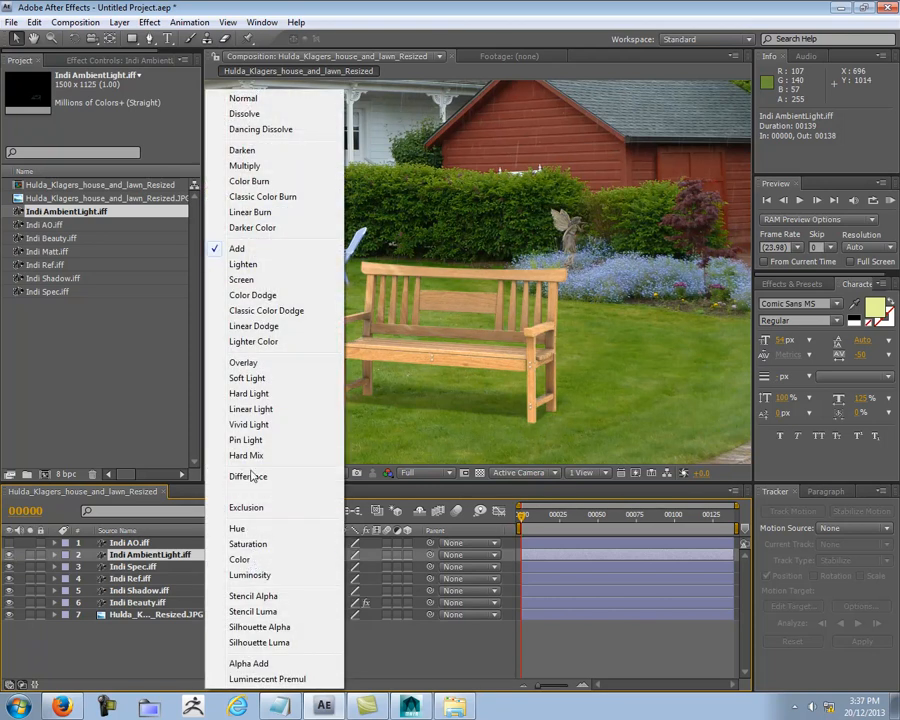
{"action": "left_click", "coordinate": [259, 266]}
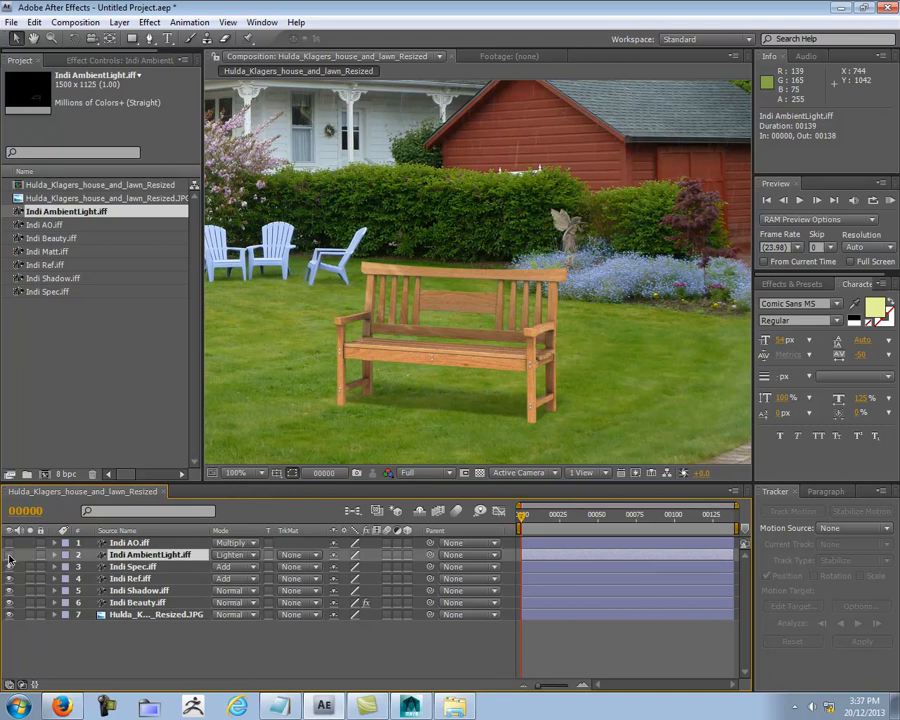
{"action": "left_click", "coordinate": [232, 554]}
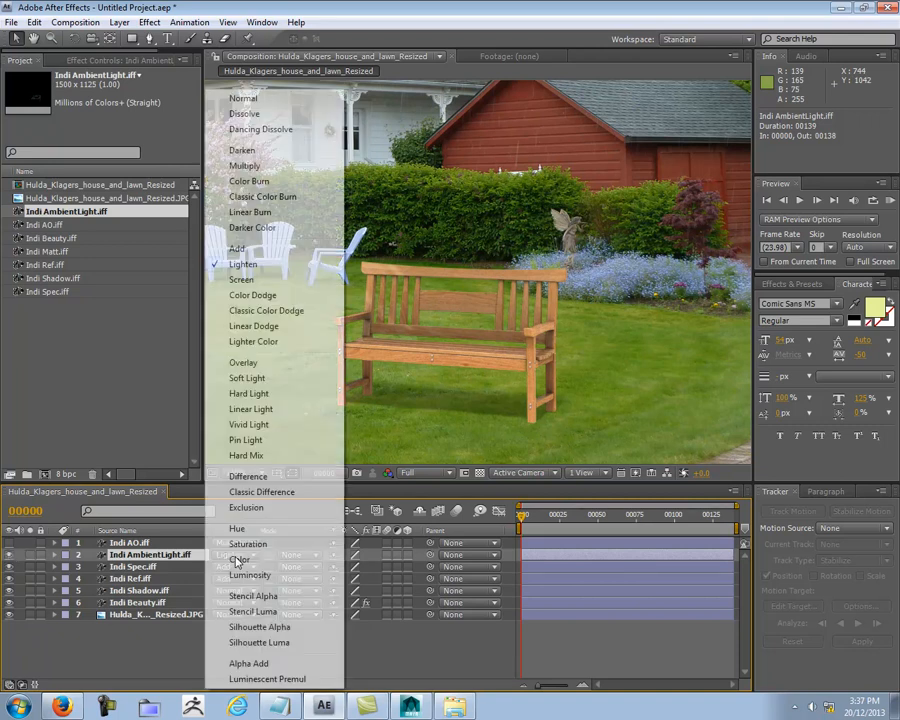
{"action": "left_click", "coordinate": [241, 280]}
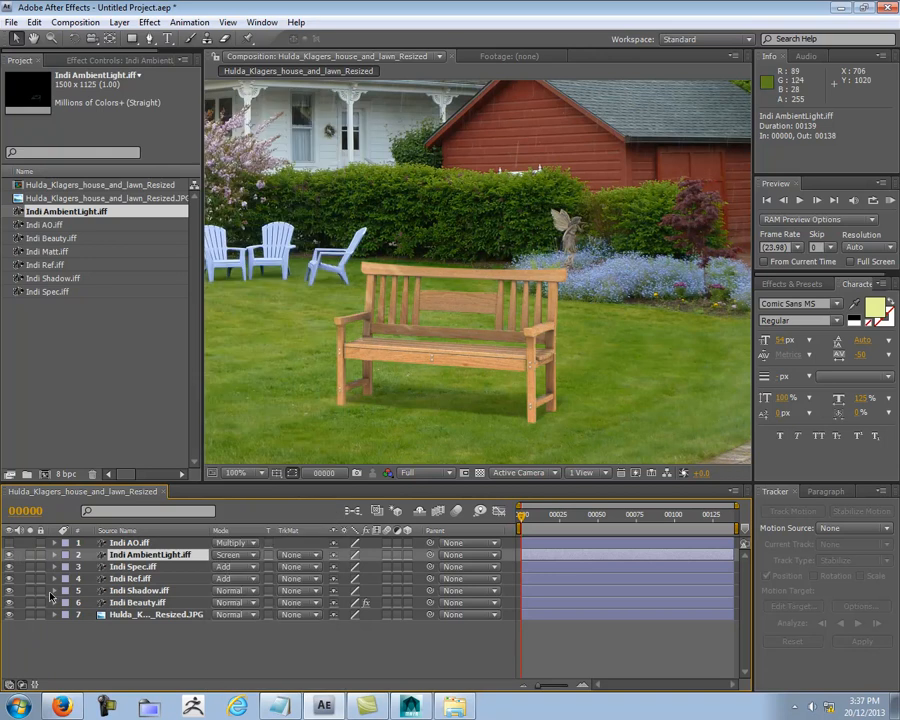
{"action": "left_click", "coordinate": [11, 555]}
{"action": "left_click", "coordinate": [11, 555]}
Step: Try the Overlay blending mode on the Indi AmbientLight layer and set it back to Screen
{"action": "left_click", "coordinate": [245, 557]}
{"action": "left_click", "coordinate": [241, 362]}
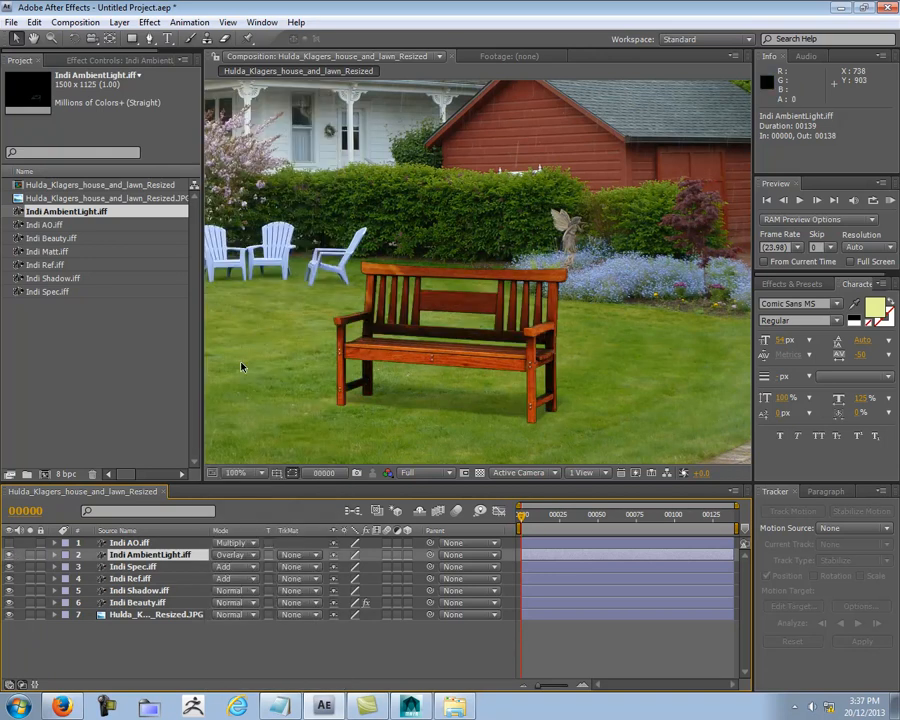
{"action": "left_click", "coordinate": [232, 562]}
{"action": "left_click", "coordinate": [245, 281]}
Step: Deselect the Indi AmbientLight layer and examine how the bench's brightness and color sit within the whole garden scene
{"action": "middle_click_drag", "start_coordinate": [586, 350], "coordinate": [642, 304]}
{"action": "scroll", "coordinate": [636, 309], "scroll_direction": "down", "scroll_amount": 1}
{"action": "middle_click_drag", "start_coordinate": [576, 271], "coordinate": [462, 308]}
{"action": "scroll", "coordinate": [519, 326], "scroll_direction": "up", "scroll_amount": 1}
{"action": "middle_click_drag", "start_coordinate": [492, 355], "coordinate": [623, 255]}
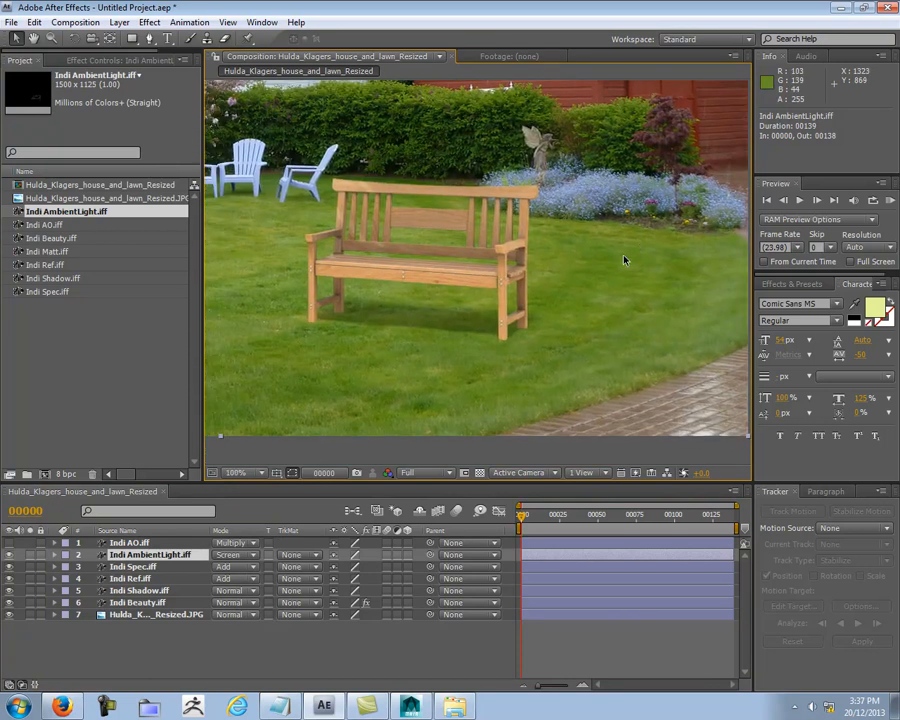
{"action": "scroll", "coordinate": [624, 260], "scroll_direction": "down", "scroll_amount": 1}
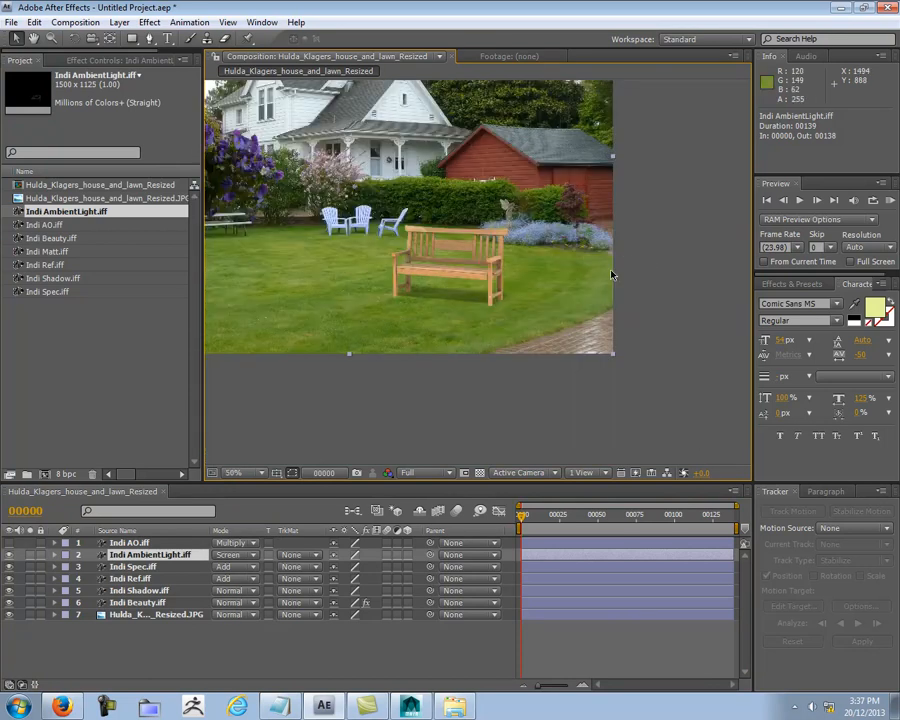
{"action": "left_click", "coordinate": [520, 378]}
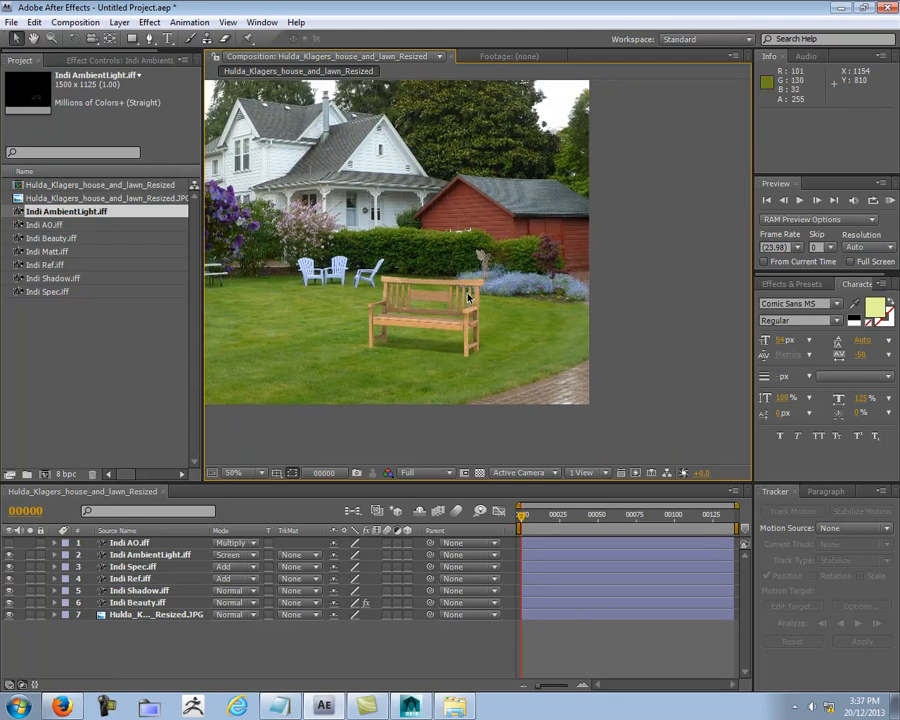
{"action": "scroll", "coordinate": [467, 297], "scroll_direction": "up", "scroll_amount": 1}
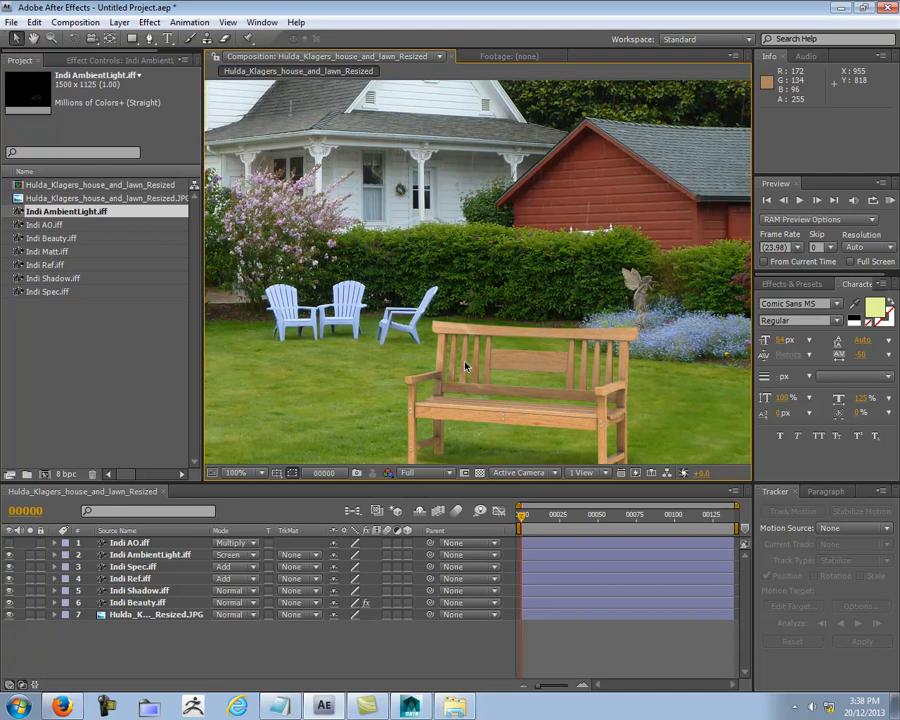
{"action": "scroll", "coordinate": [476, 374], "scroll_direction": "down", "scroll_amount": 1}
Step: Show only the composition's Red channel and examine the bench's brightness against the background
{"action": "left_click", "coordinate": [388, 472]}
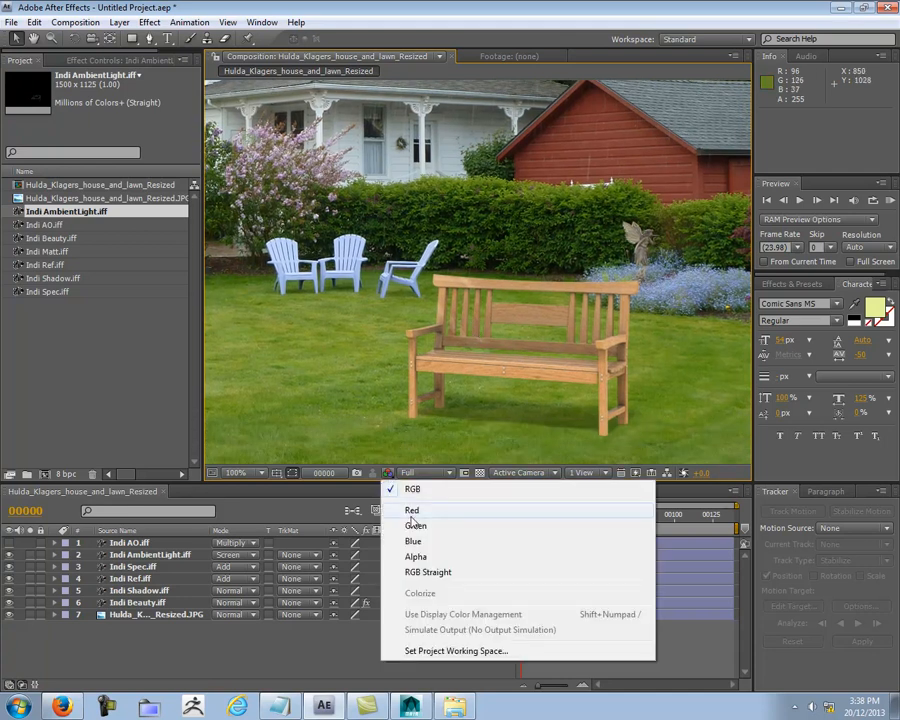
{"action": "left_click", "coordinate": [411, 511]}
{"action": "middle_click_drag", "start_coordinate": [709, 147], "coordinate": [680, 188]}
{"action": "scroll", "coordinate": [492, 322], "scroll_direction": "down", "scroll_amount": 2}
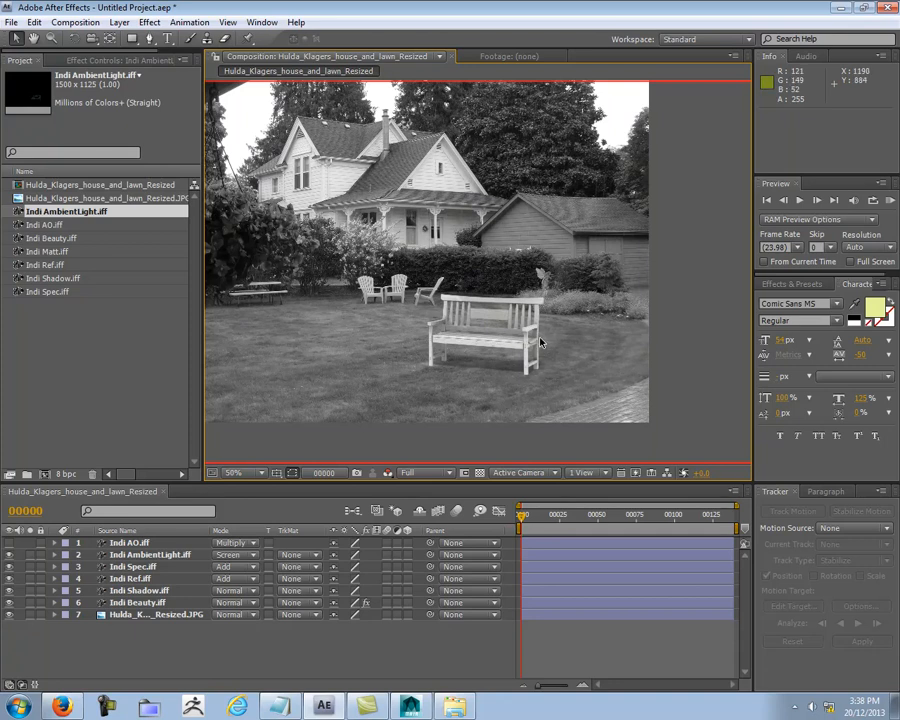
Step: Show only the Green channel and compare the bench's tones with the lawn, hedge and garden statue
{"action": "left_click", "coordinate": [390, 479]}
{"action": "left_click", "coordinate": [411, 523]}
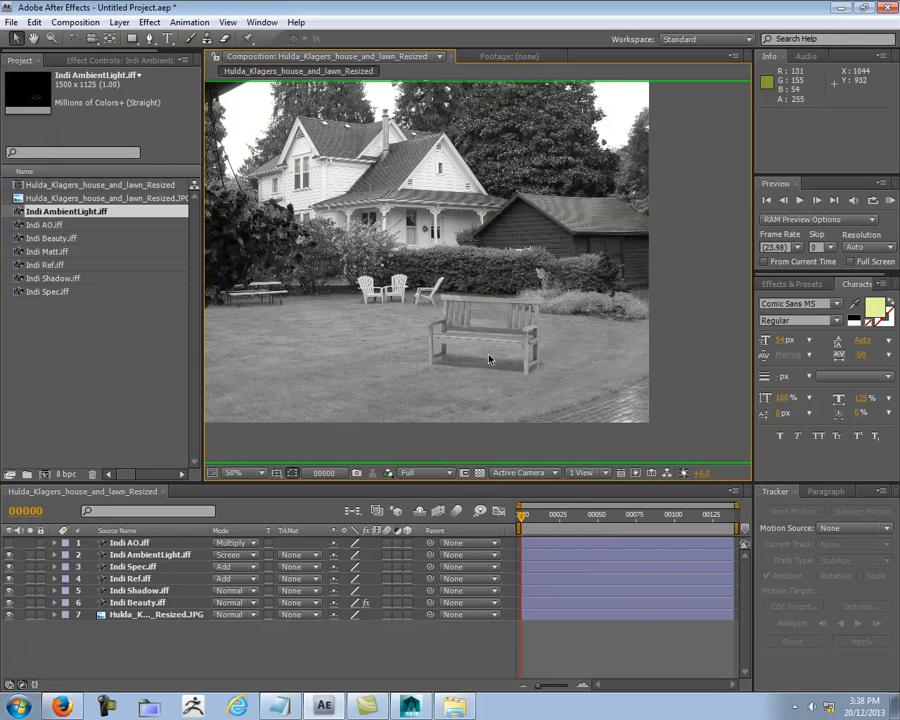
{"action": "scroll", "coordinate": [465, 350], "scroll_direction": "up", "scroll_amount": 2}
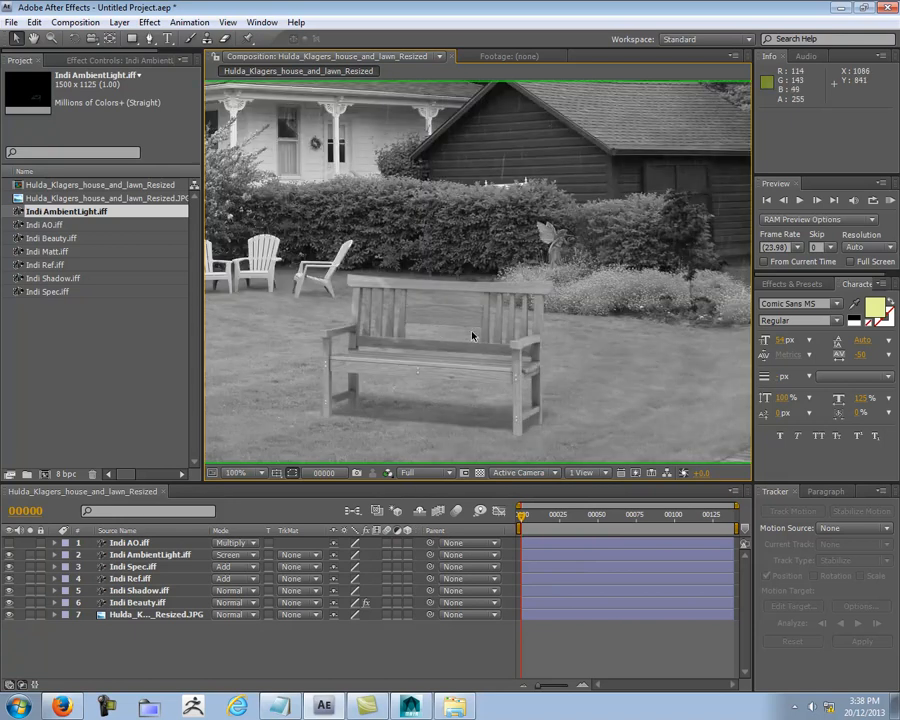
{"action": "scroll", "coordinate": [565, 334], "scroll_direction": "up", "scroll_amount": 2}
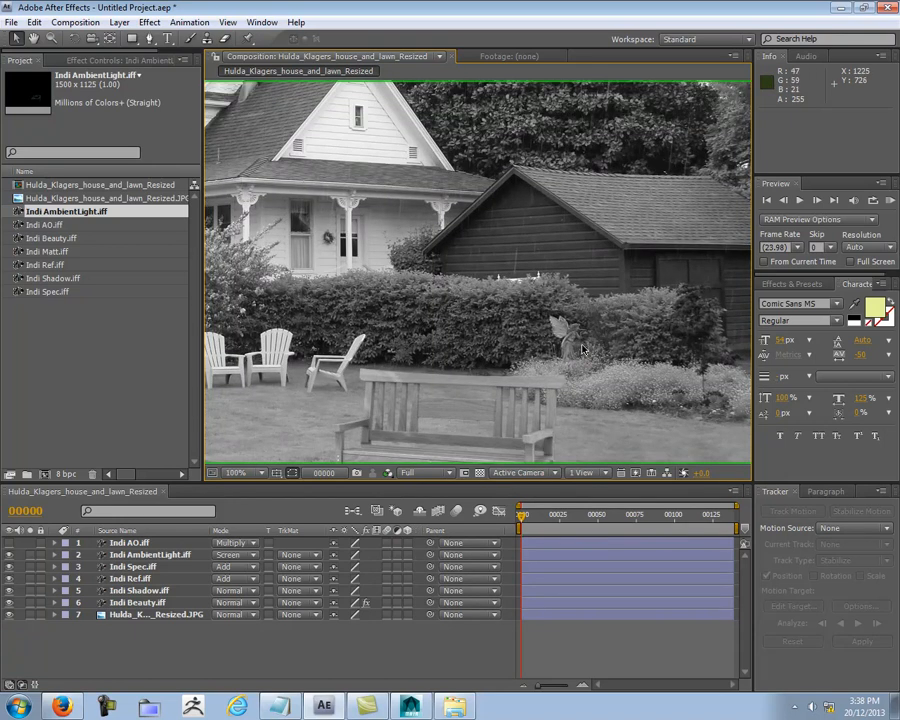
{"action": "scroll", "coordinate": [583, 348], "scroll_direction": "down", "scroll_amount": 2}
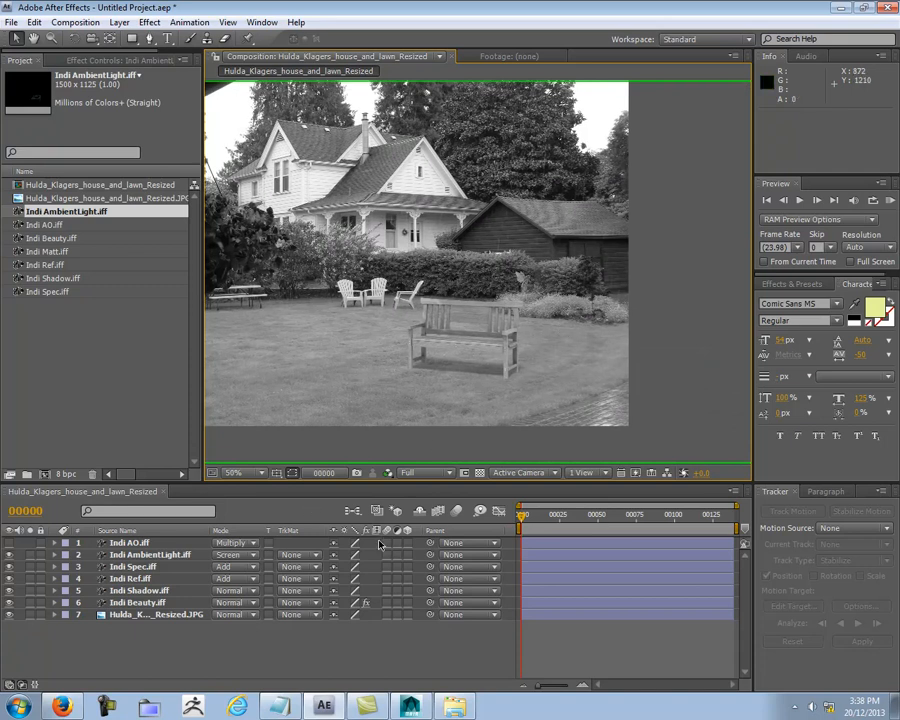
Step: Check the bench against the garden in the Blue channel and return the view to full RGB
{"action": "left_click", "coordinate": [388, 473]}
{"action": "left_click", "coordinate": [421, 539]}
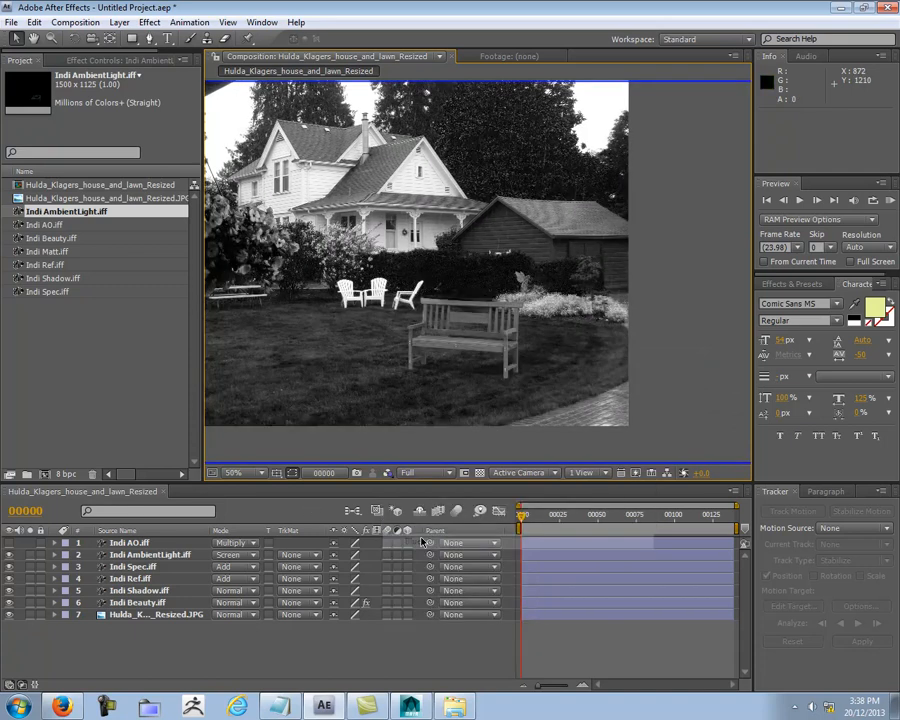
{"action": "scroll", "coordinate": [542, 321], "scroll_direction": "up", "scroll_amount": 2}
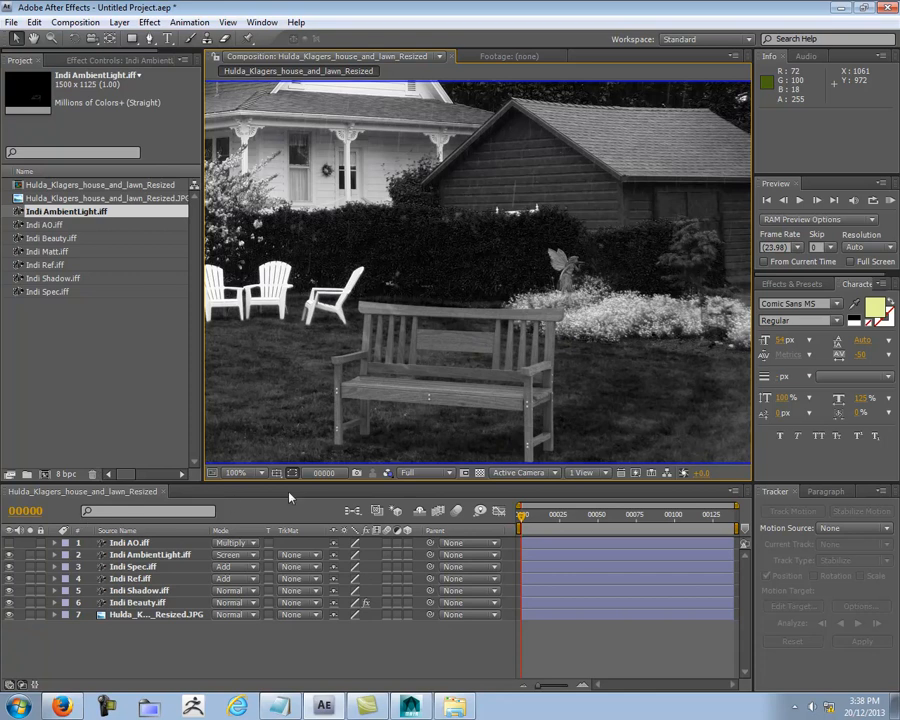
{"action": "left_click", "coordinate": [388, 474]}
{"action": "left_click", "coordinate": [394, 543]}
Step: Examine the bench's color and contrast against the house, hedge and garden statue in the background photo
{"action": "scroll", "coordinate": [493, 295], "scroll_direction": "down", "scroll_amount": 2}
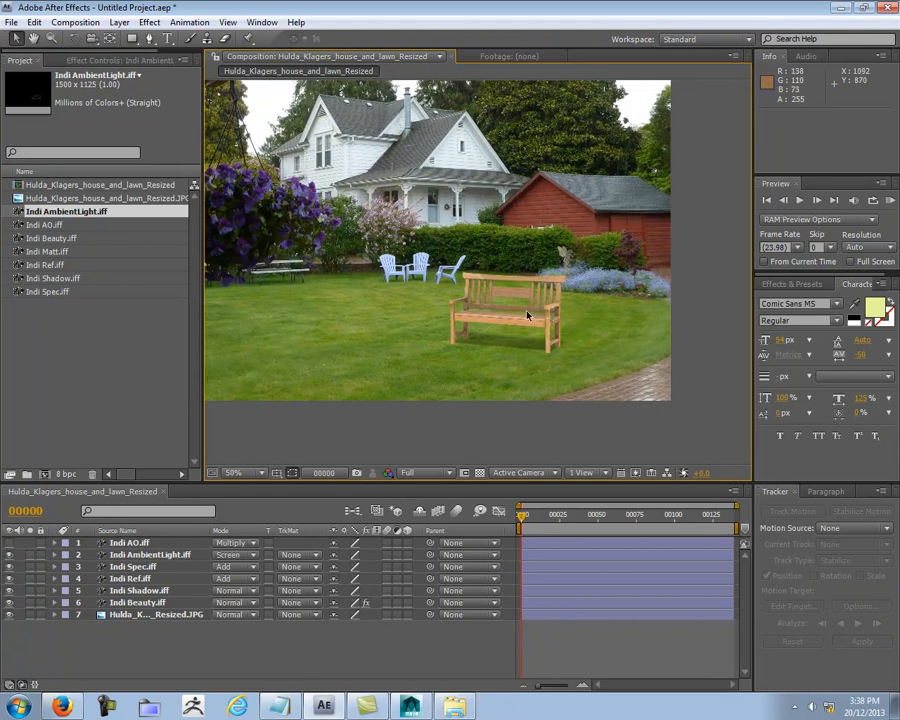
{"action": "scroll", "coordinate": [477, 322], "scroll_direction": "up", "scroll_amount": 2}
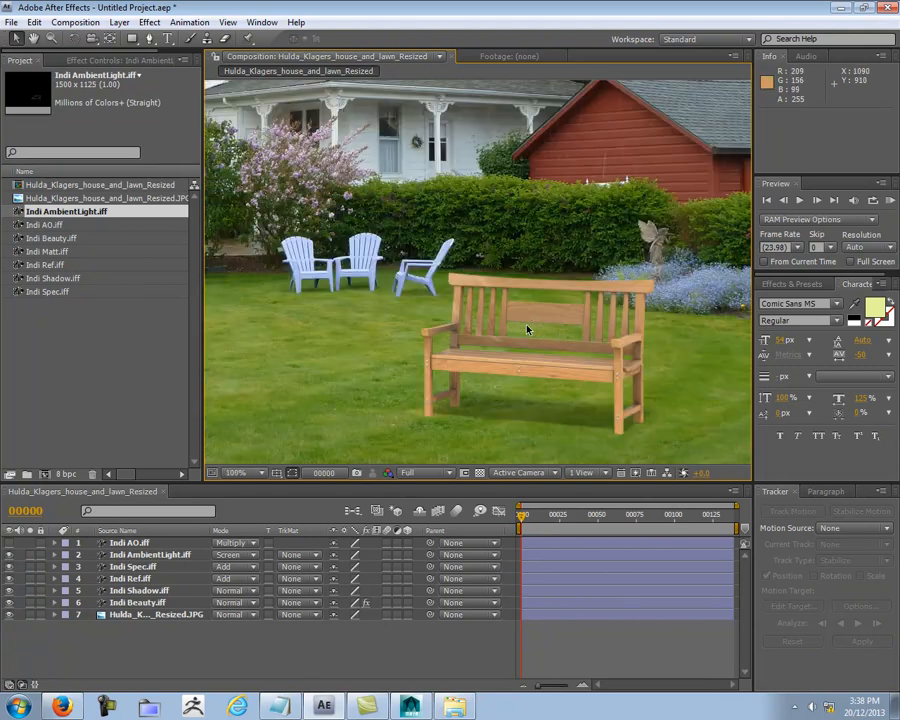
{"action": "middle_click_drag", "start_coordinate": [600, 297], "coordinate": [528, 376]}
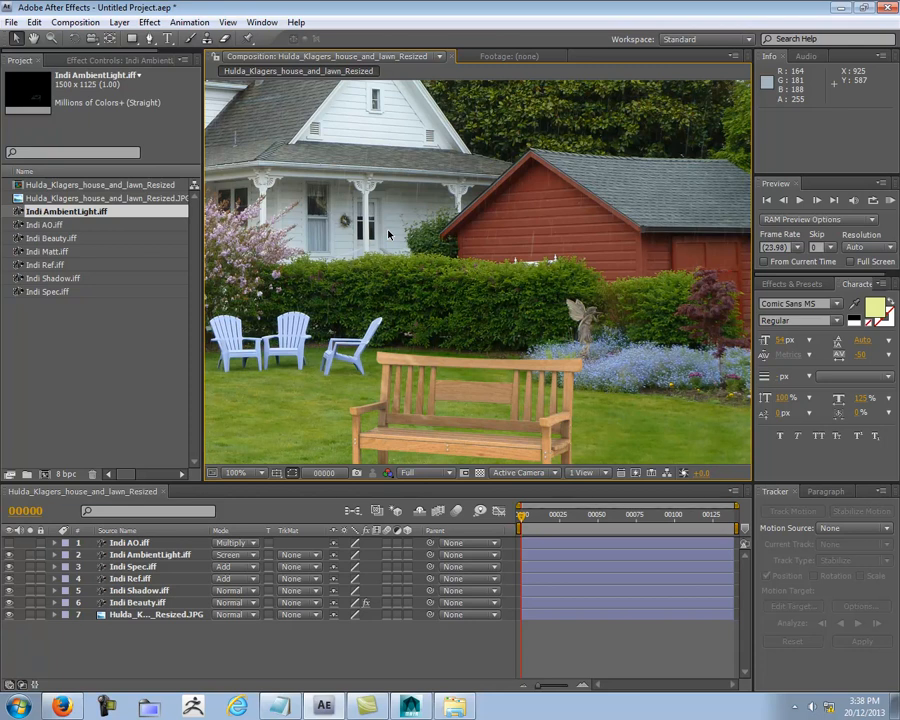
{"action": "middle_click_drag", "start_coordinate": [411, 258], "coordinate": [146, 115]}
{"action": "scroll", "coordinate": [310, 194], "scroll_direction": "up", "scroll_amount": 1}
{"action": "middle_click_drag", "start_coordinate": [372, 223], "coordinate": [616, 428]}
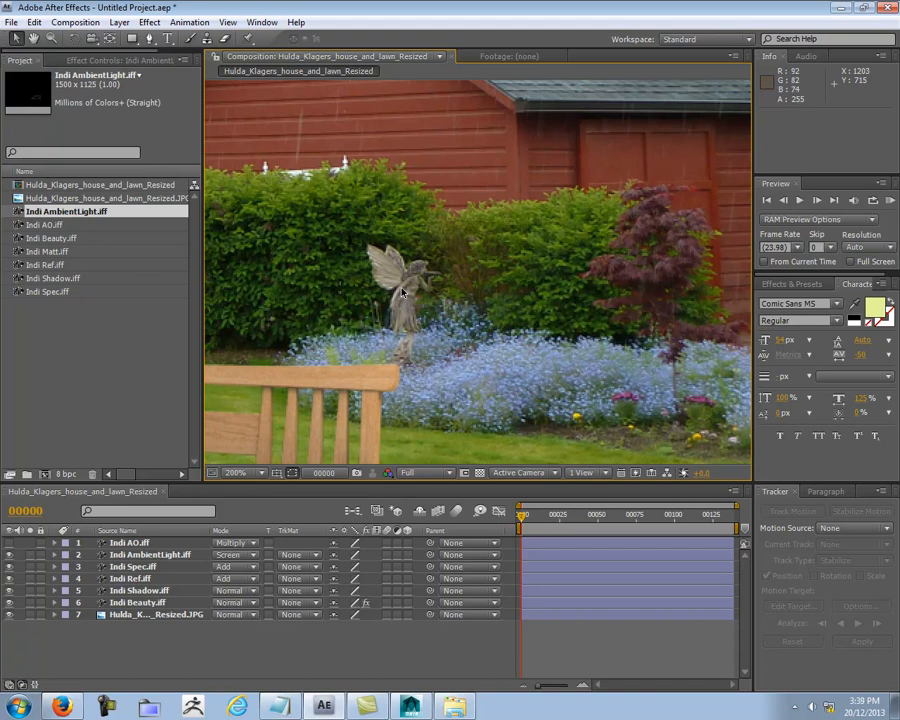
Step: Examine the dark areas of the background photo around the flower bed, lawn chairs, shrubs and overhanging roof
{"action": "scroll", "coordinate": [401, 289], "scroll_direction": "down", "scroll_amount": 1}
{"action": "middle_click_drag", "start_coordinate": [524, 221], "coordinate": [429, 256]}
{"action": "scroll", "coordinate": [431, 254], "scroll_direction": "up", "scroll_amount": 1}
{"action": "scroll", "coordinate": [405, 320], "scroll_direction": "down", "scroll_amount": 1}
{"action": "middle_click_drag", "start_coordinate": [332, 388], "coordinate": [710, 377]}
{"action": "middle_click_drag", "start_coordinate": [389, 293], "coordinate": [436, 287]}
{"action": "scroll", "coordinate": [436, 287], "scroll_direction": "up", "scroll_amount": 1}
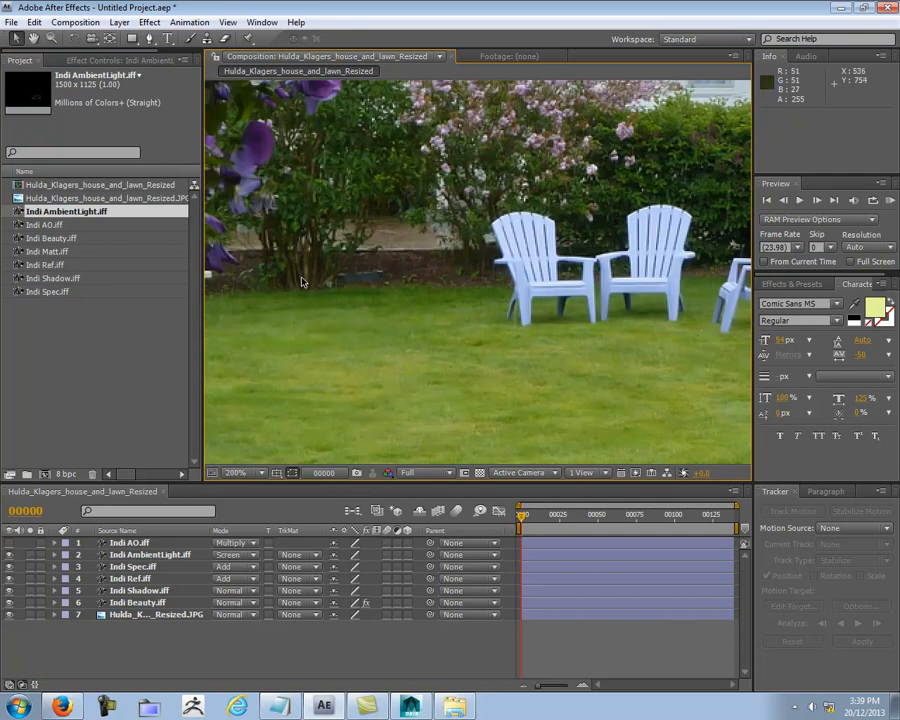
{"action": "scroll", "coordinate": [304, 282], "scroll_direction": "down", "scroll_amount": 3}
{"action": "scroll", "coordinate": [399, 281], "scroll_direction": "up", "scroll_amount": 1}
{"action": "middle_click_drag", "start_coordinate": [419, 232], "coordinate": [424, 370]}
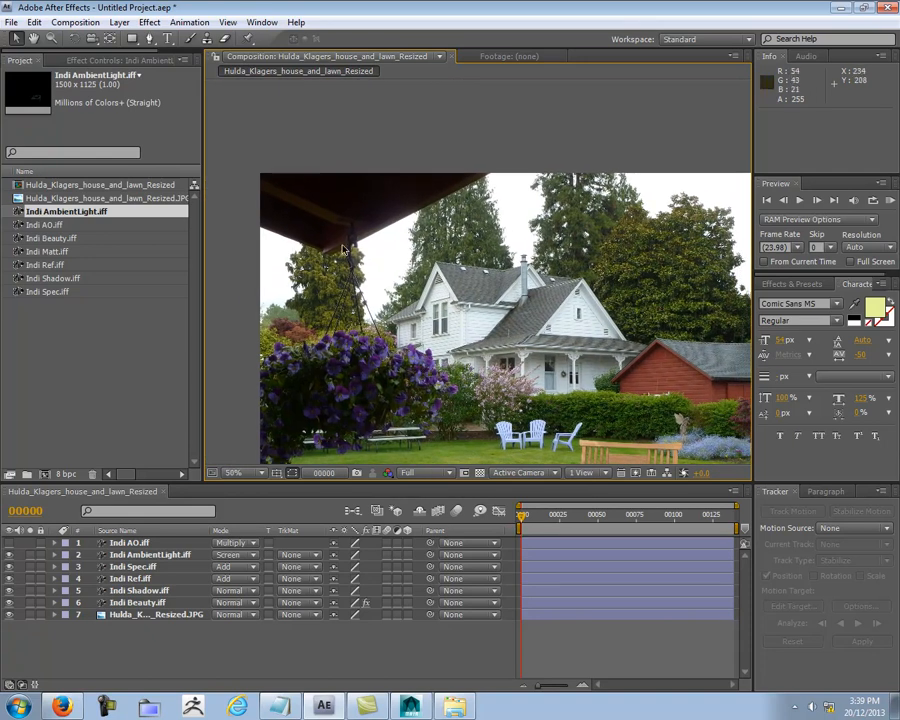
Step: Show the Red channel again to check the dark roof overhang and hanging flowers against the bench
{"action": "middle_click_drag", "start_coordinate": [312, 224], "coordinate": [284, 183]}
{"action": "left_click", "coordinate": [389, 473]}
{"action": "left_click", "coordinate": [407, 510]}
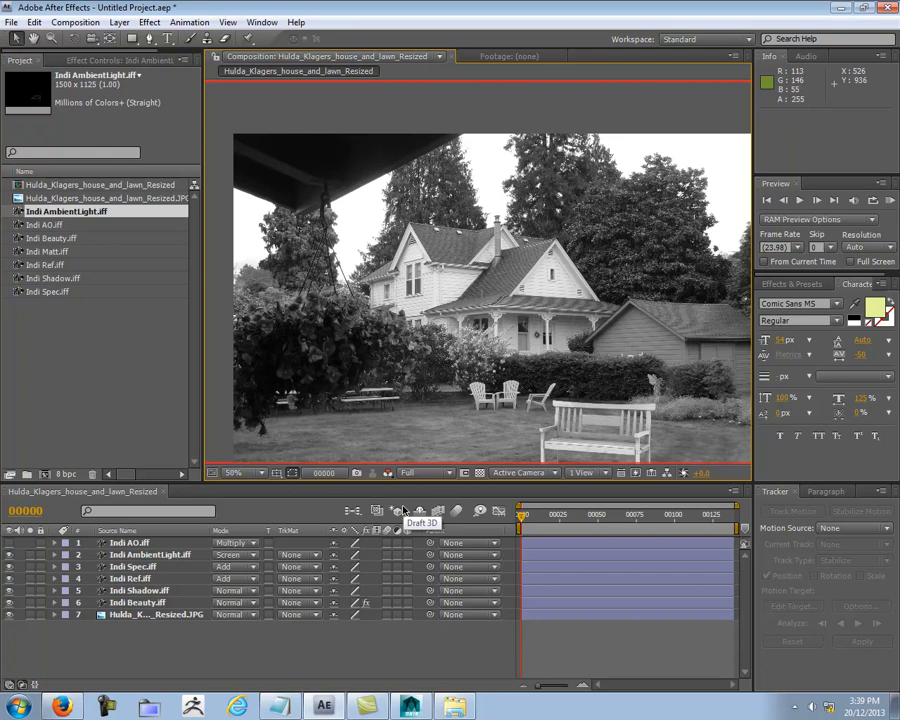
Step: Compare the bench's brightness with the shed wall, lawn chairs and lawn in the Red channel
{"action": "middle_click_drag", "start_coordinate": [591, 434], "coordinate": [551, 331]}
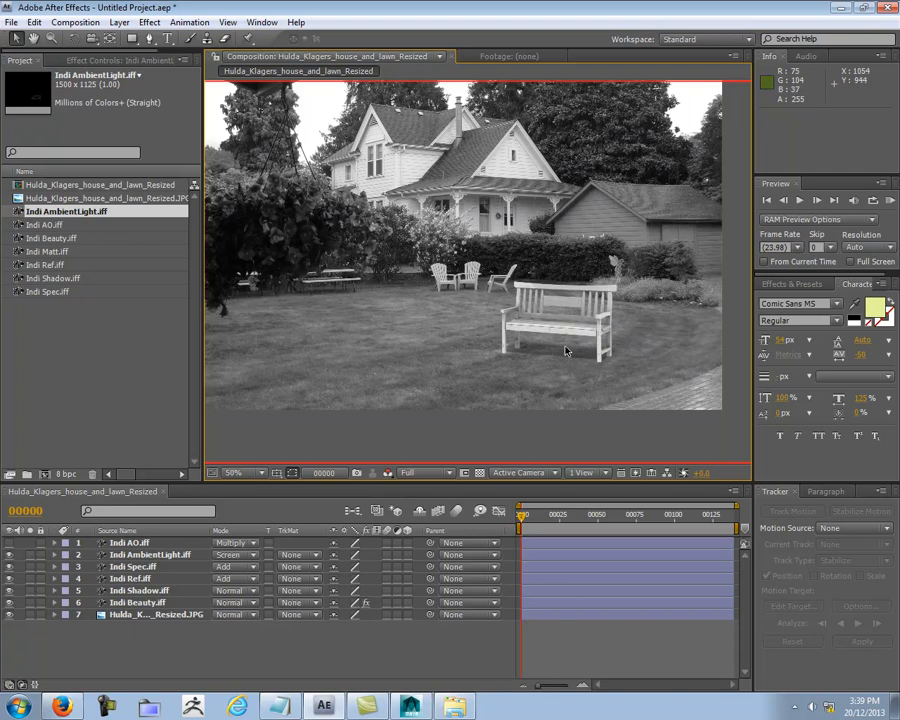
{"action": "middle_click_drag", "start_coordinate": [546, 335], "coordinate": [559, 365]}
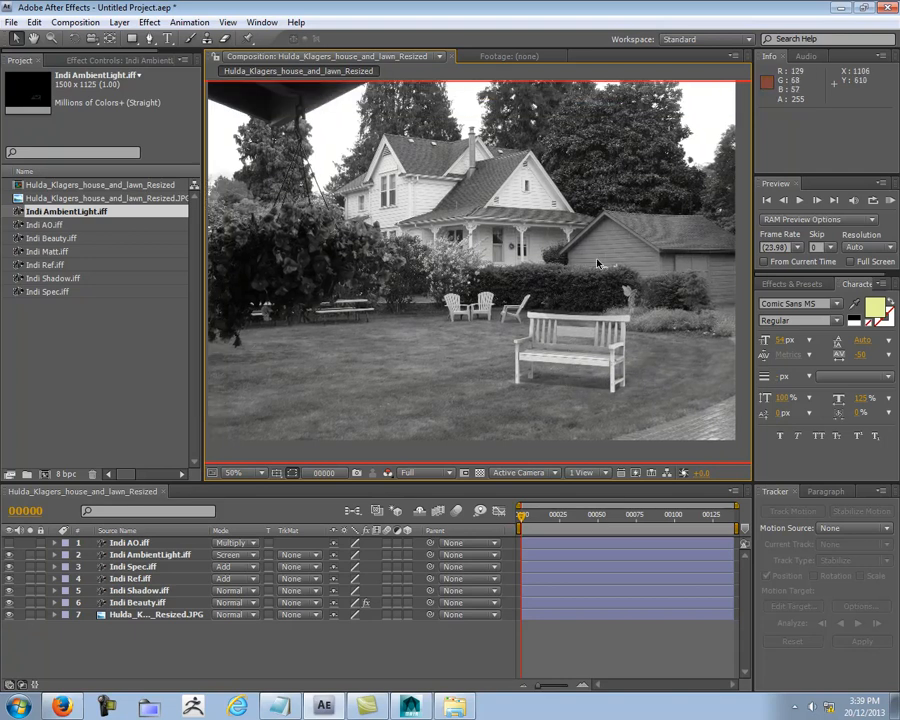
{"action": "scroll", "coordinate": [543, 347], "scroll_direction": "up", "scroll_amount": 2}
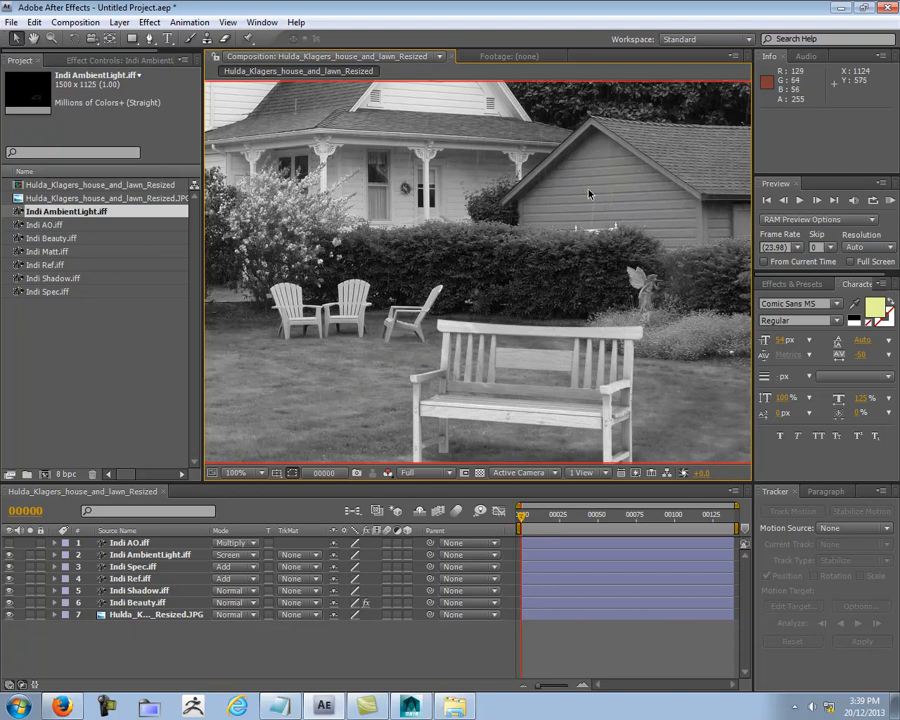
{"action": "scroll", "coordinate": [547, 184], "scroll_direction": "down", "scroll_amount": 2}
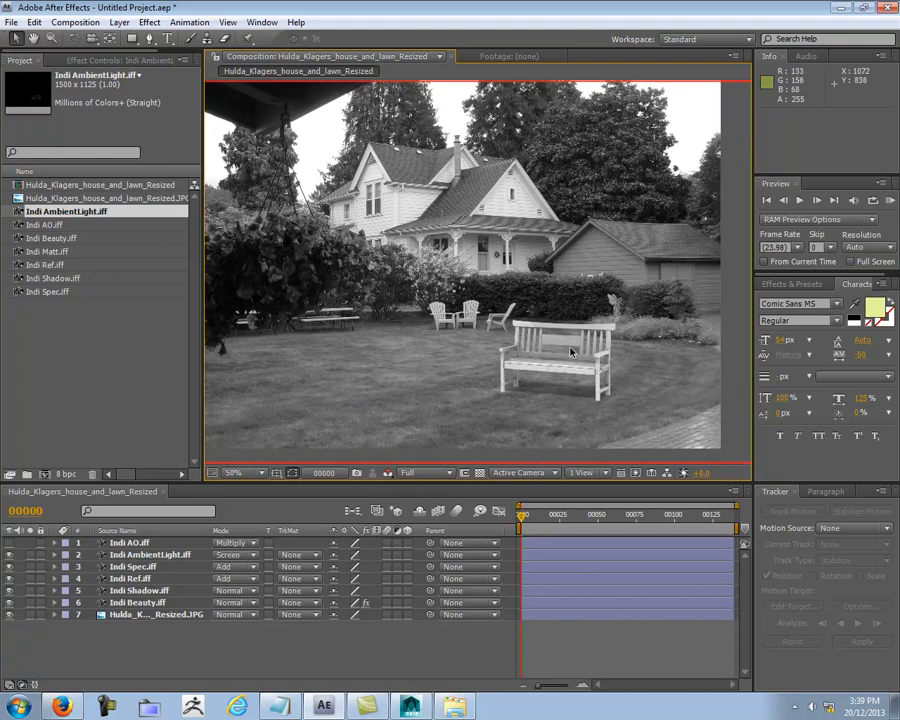
Step: Show the Green channel and compare the bench with the dark roof overhang, house, shed and lawn
{"action": "left_click", "coordinate": [389, 473]}
{"action": "left_click", "coordinate": [432, 528]}
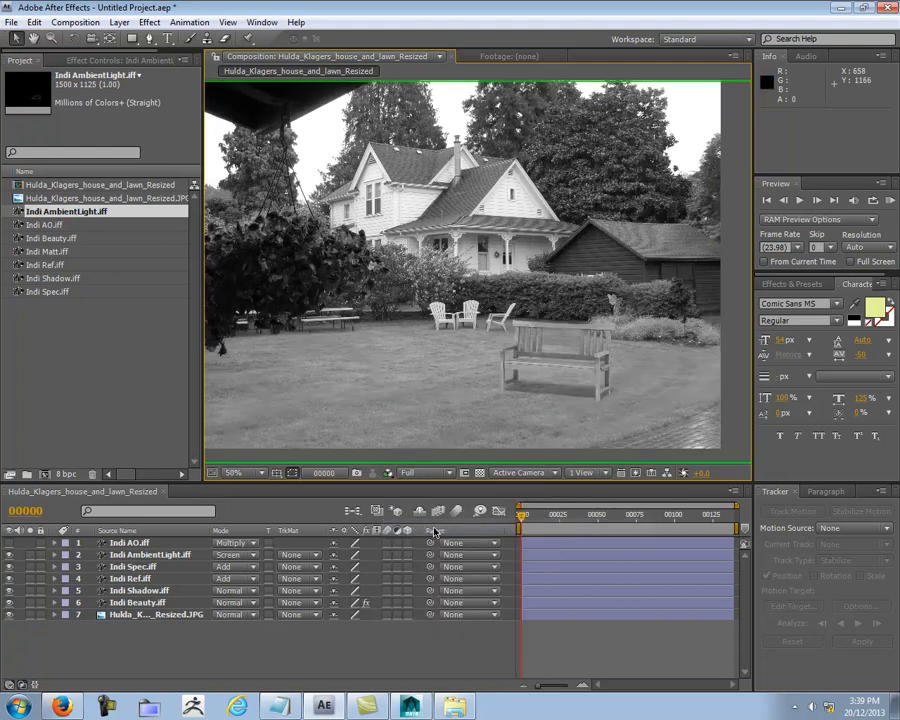
{"action": "middle_click_drag", "start_coordinate": [513, 396], "coordinate": [490, 351]}
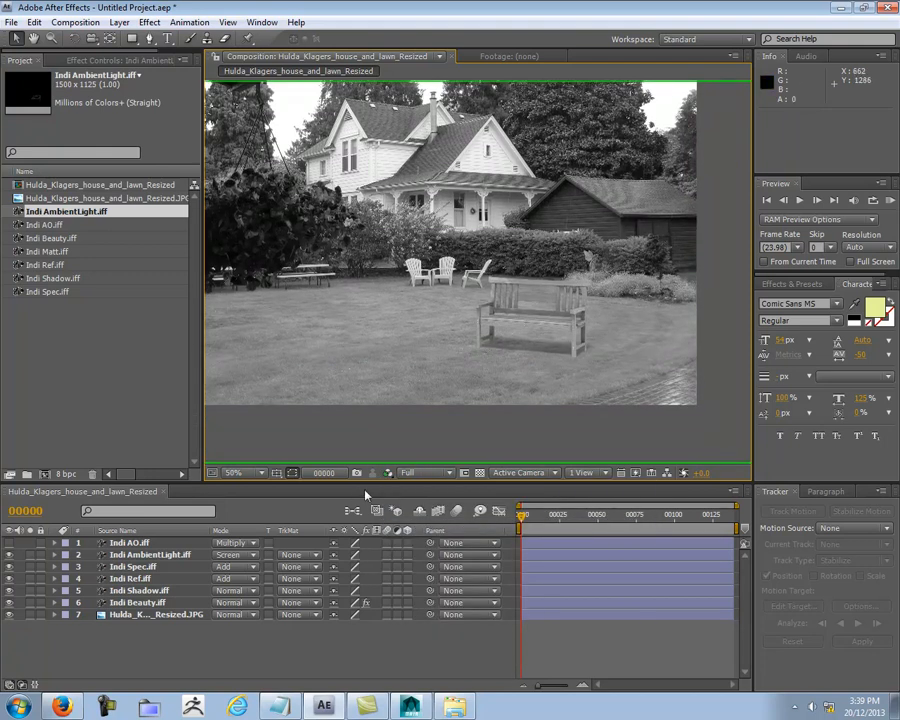
{"action": "middle_click_drag", "start_coordinate": [394, 241], "coordinate": [396, 373]}
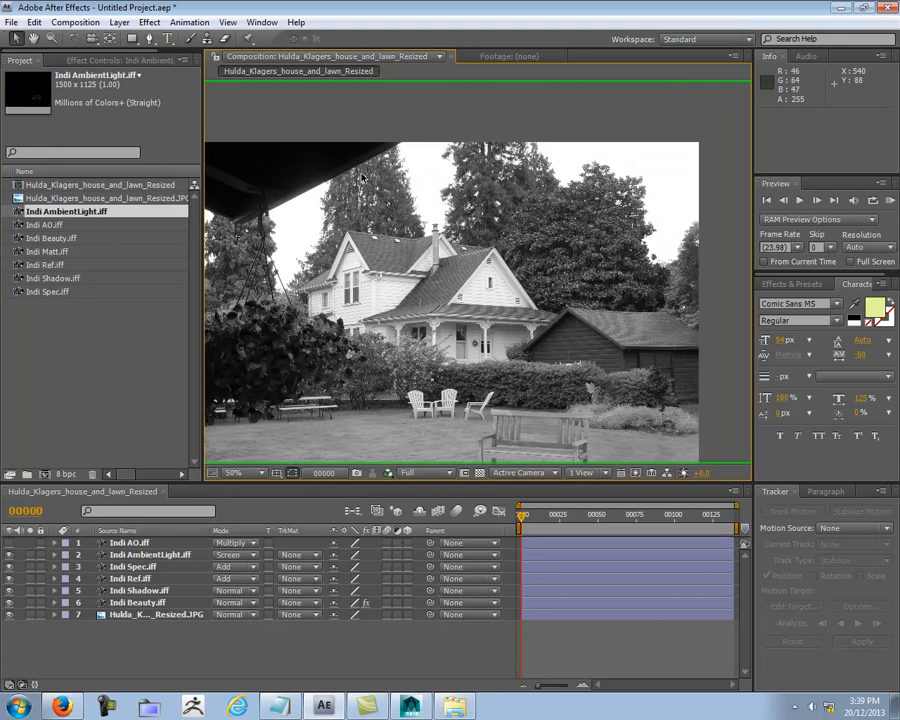
{"action": "middle_click_drag", "start_coordinate": [484, 350], "coordinate": [376, 230]}
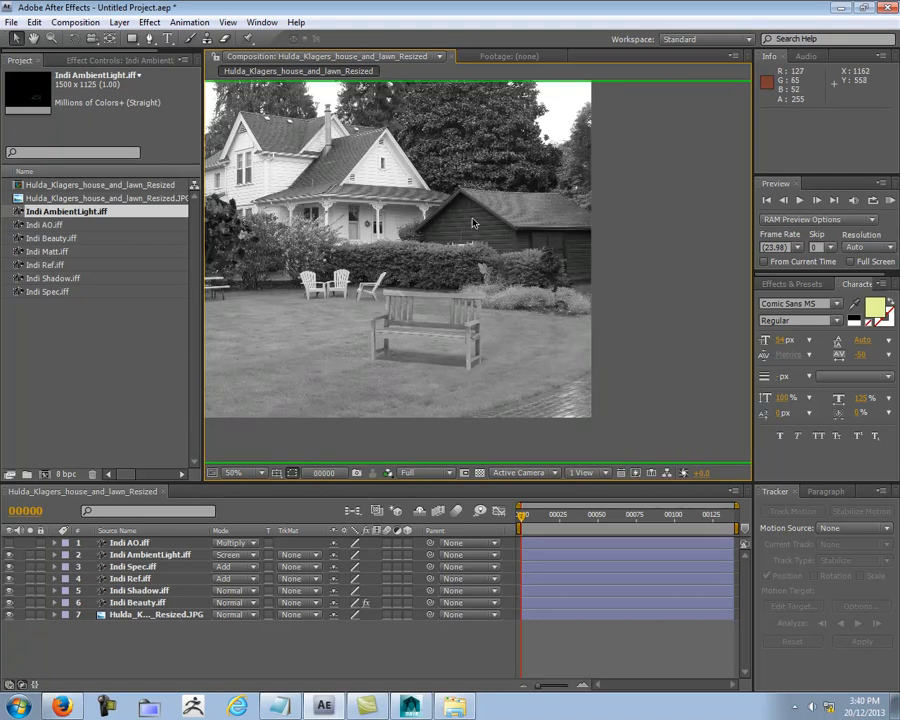
{"action": "middle_click_drag", "start_coordinate": [352, 301], "coordinate": [423, 325]}
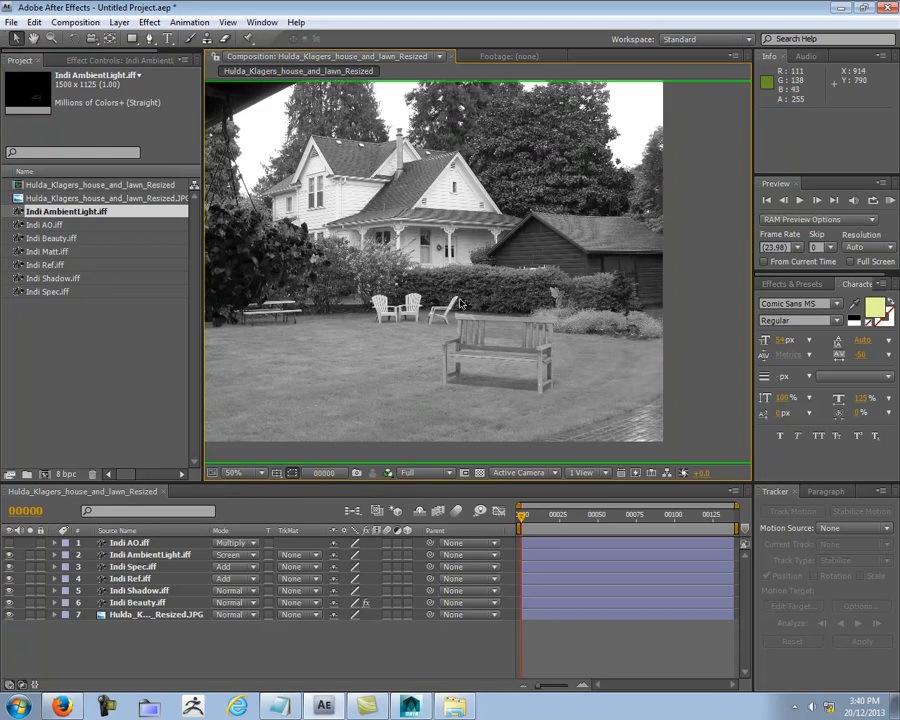
Step: Save the project as Comp_01 in the RENDER PASSES AGAIN folder
{"action": "left_click", "coordinate": [11, 22]}
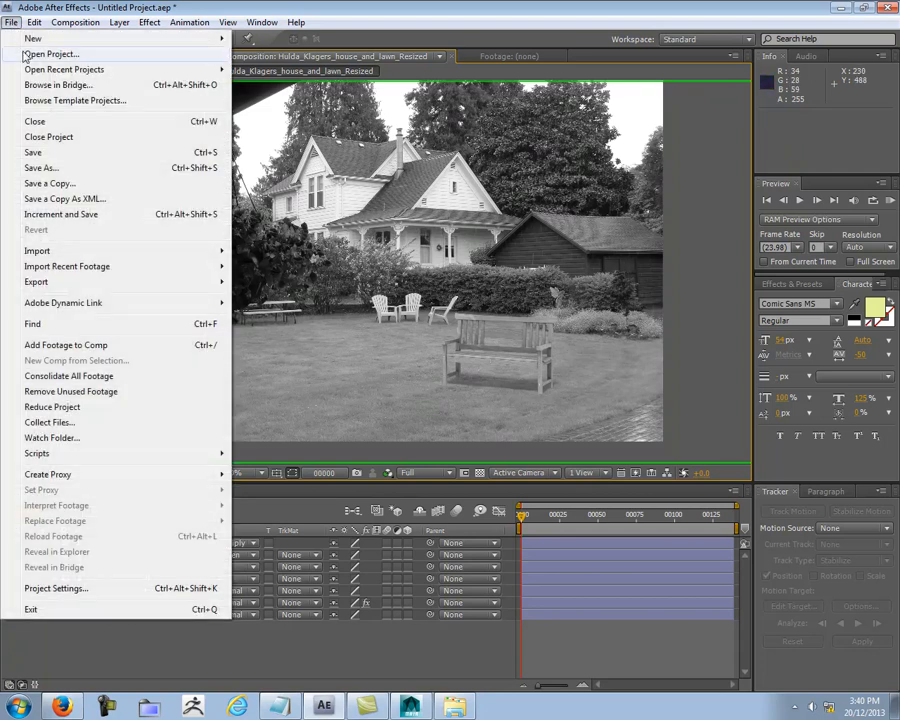
{"action": "left_click", "coordinate": [33, 152]}
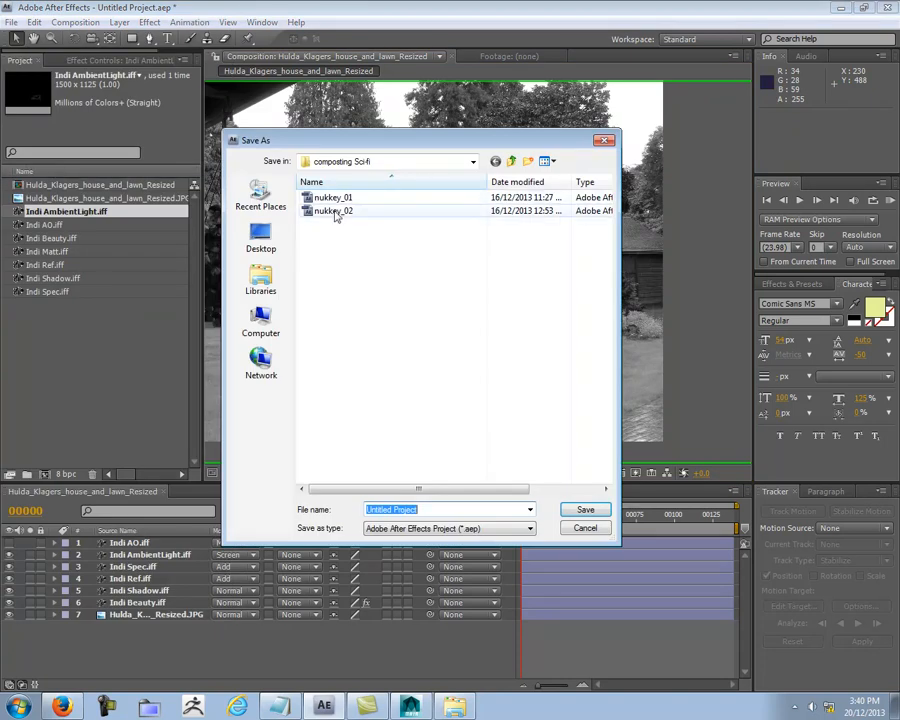
{"action": "left_click", "coordinate": [395, 161]}
{"action": "left_click", "coordinate": [328, 194]}
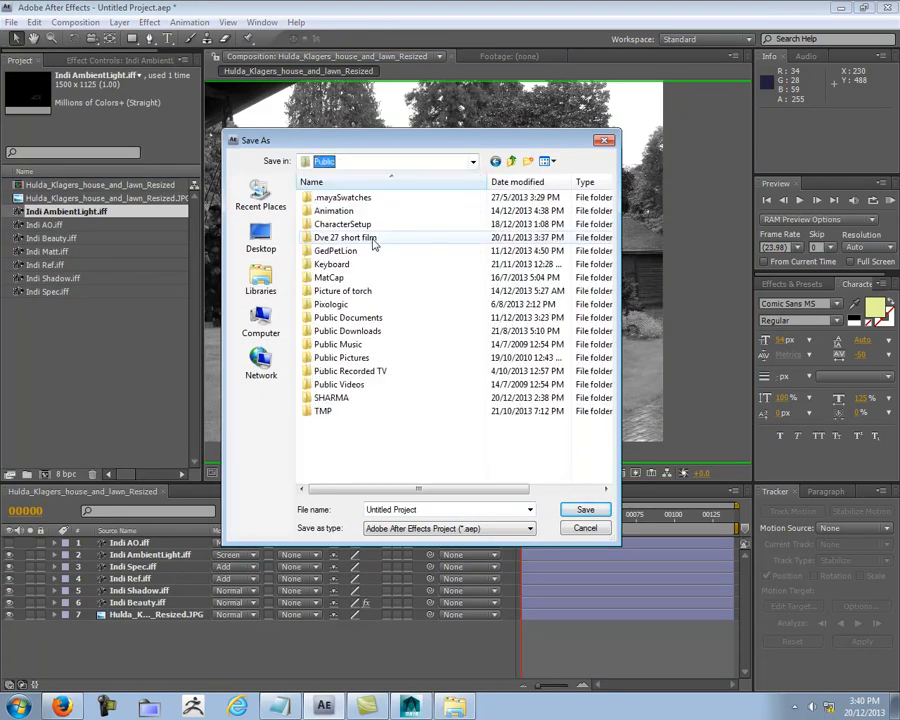
{"action": "left_click", "coordinate": [371, 162]}
{"action": "left_click", "coordinate": [361, 244]}
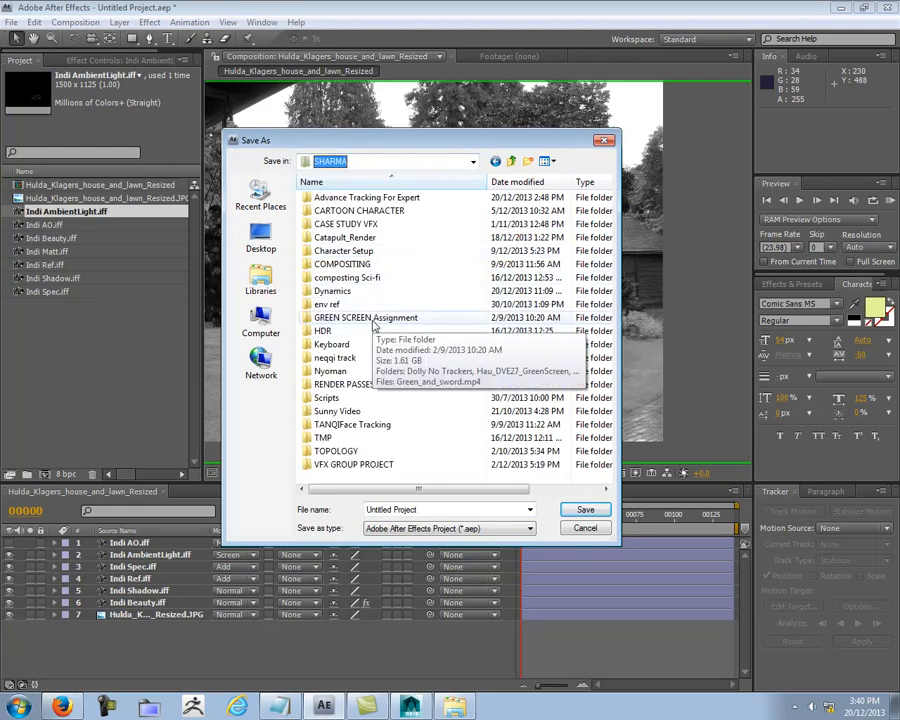
{"action": "double_click", "coordinate": [366, 385]}
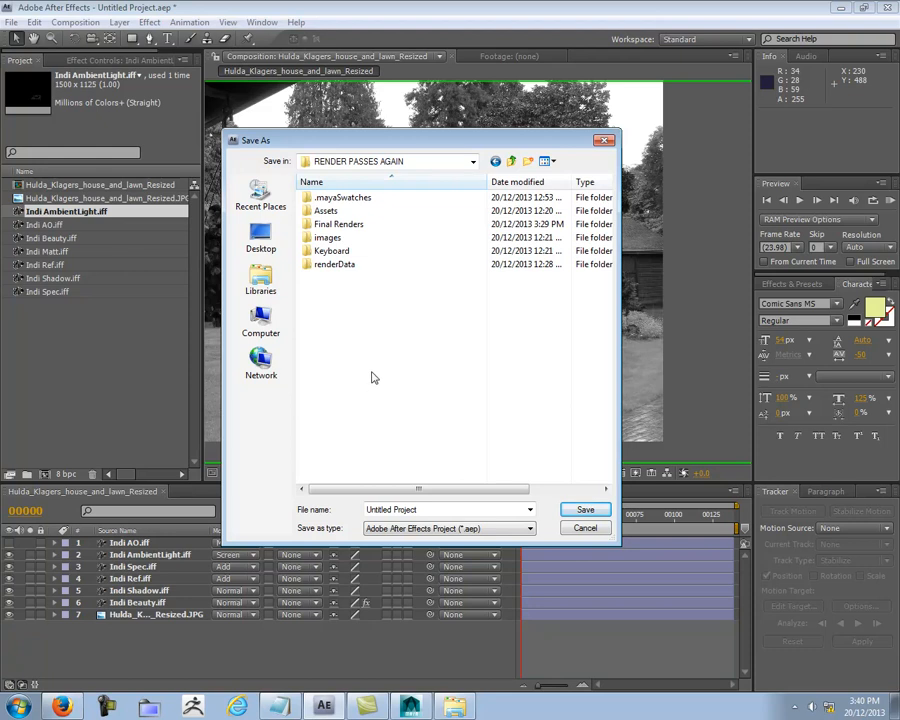
{"action": "left_click", "coordinate": [435, 510]}
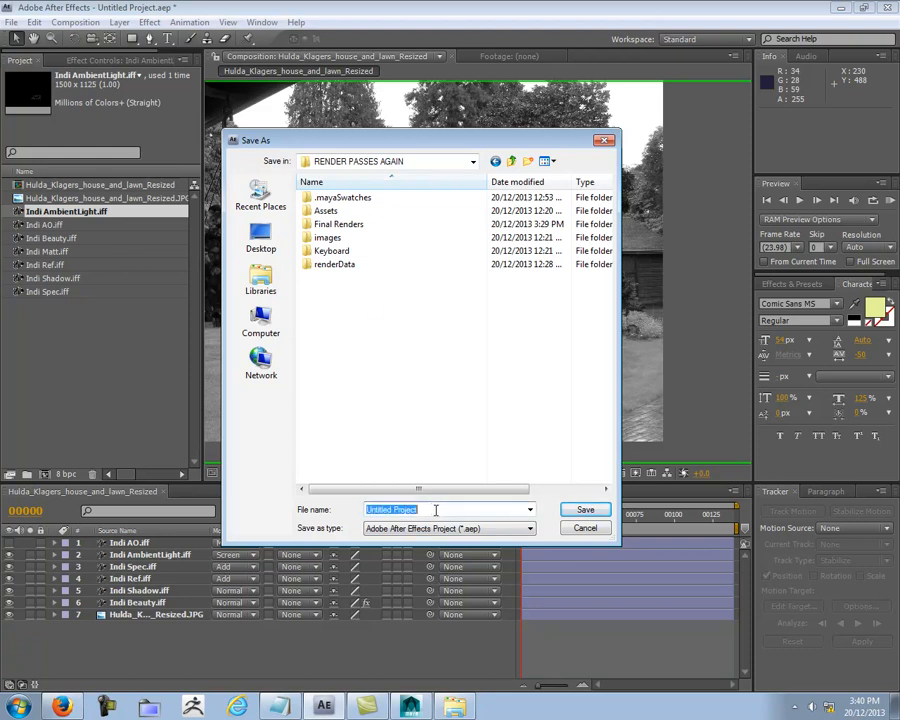
{"action": "type", "text": "Comp_01"}
{"action": "key", "text": "Return"}
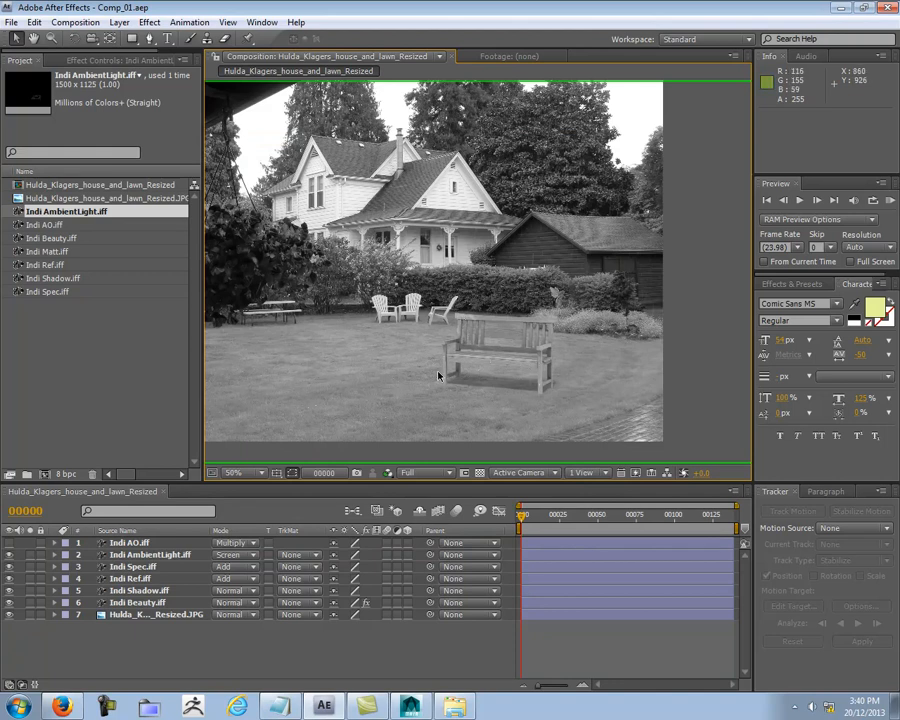
Step: Return the view to full RGB and examine the bench close up against the lawn and blue flowers
{"action": "scroll", "coordinate": [358, 257], "scroll_direction": "up", "scroll_amount": 2}
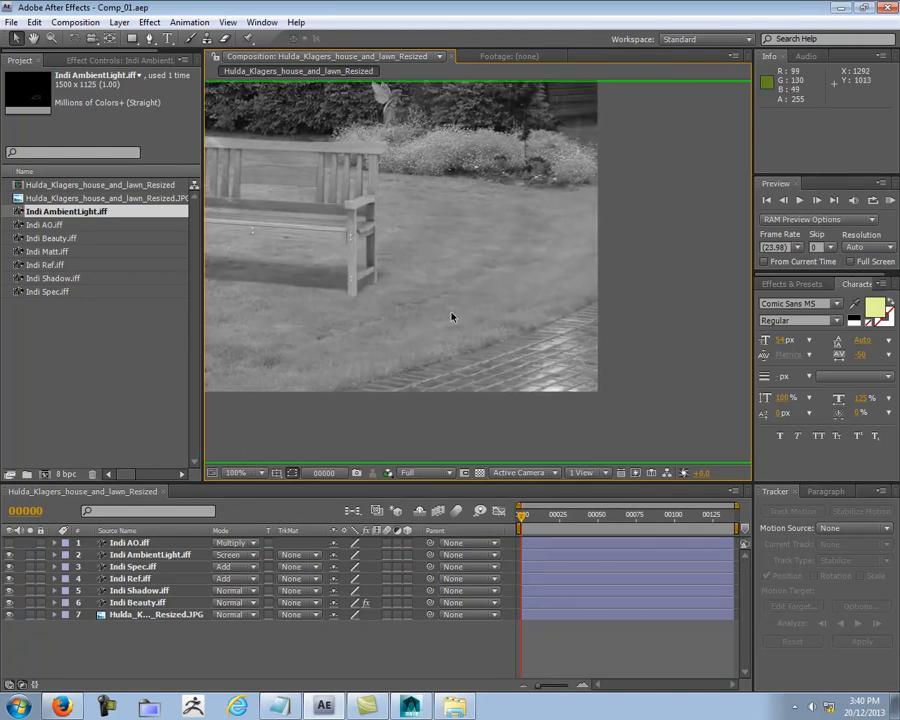
{"action": "left_click", "coordinate": [388, 472]}
{"action": "left_click", "coordinate": [402, 486]}
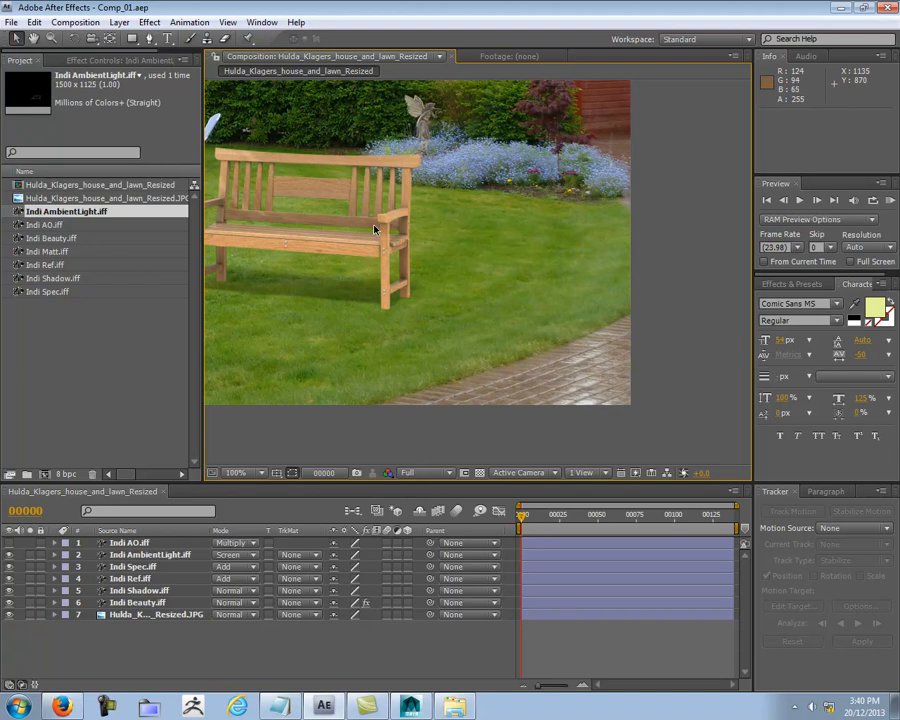
{"action": "middle_click_drag", "start_coordinate": [518, 210], "coordinate": [543, 242]}
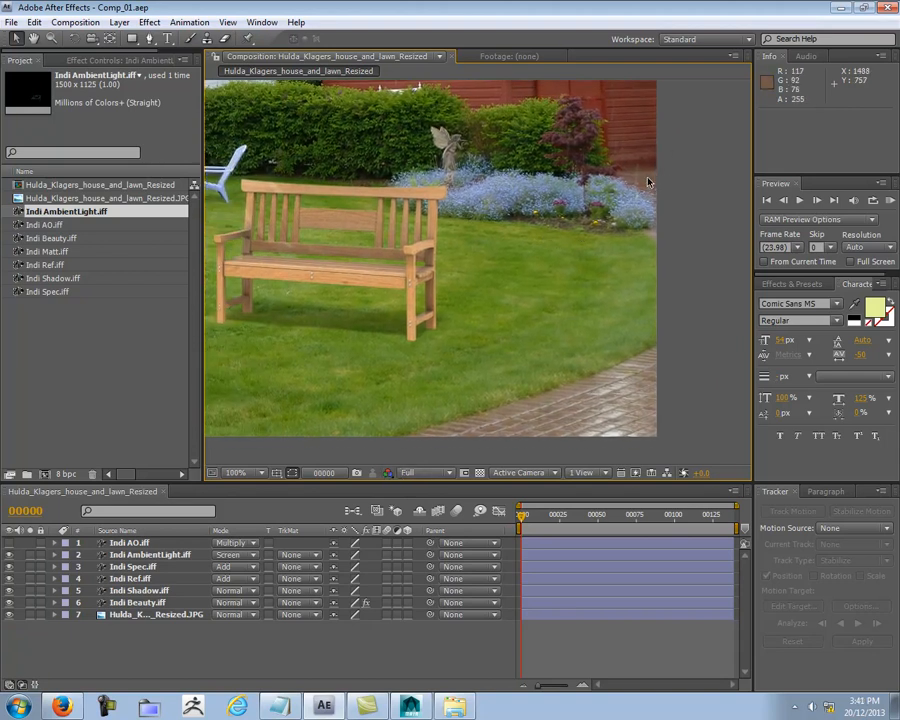
Step: Compare the bench with the surrounding garden in the Red, Green and Blue channels in turn
{"action": "left_click", "coordinate": [387, 474]}
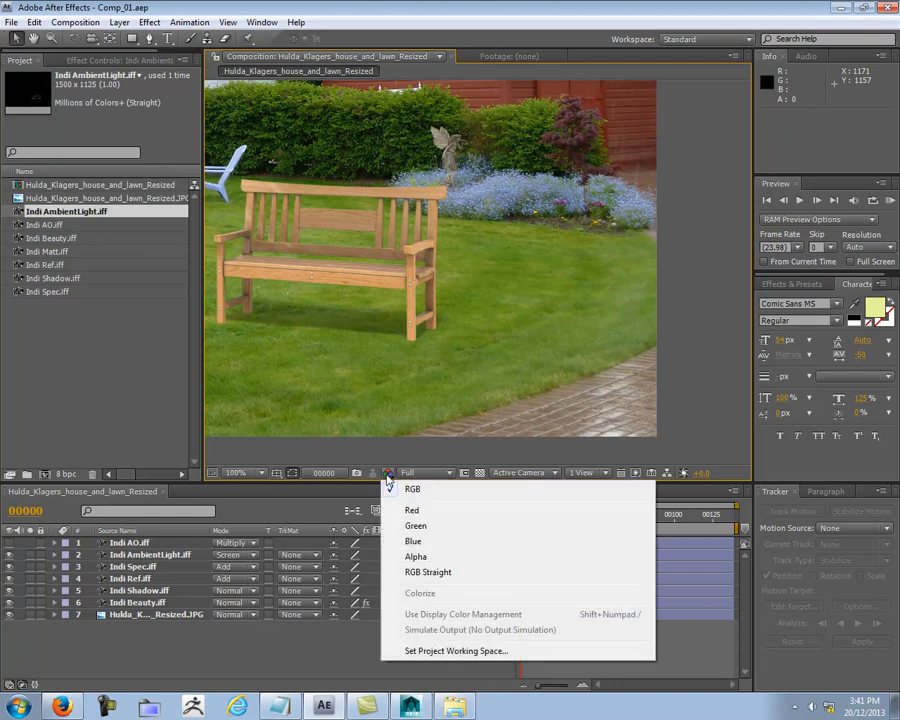
{"action": "left_click", "coordinate": [411, 512]}
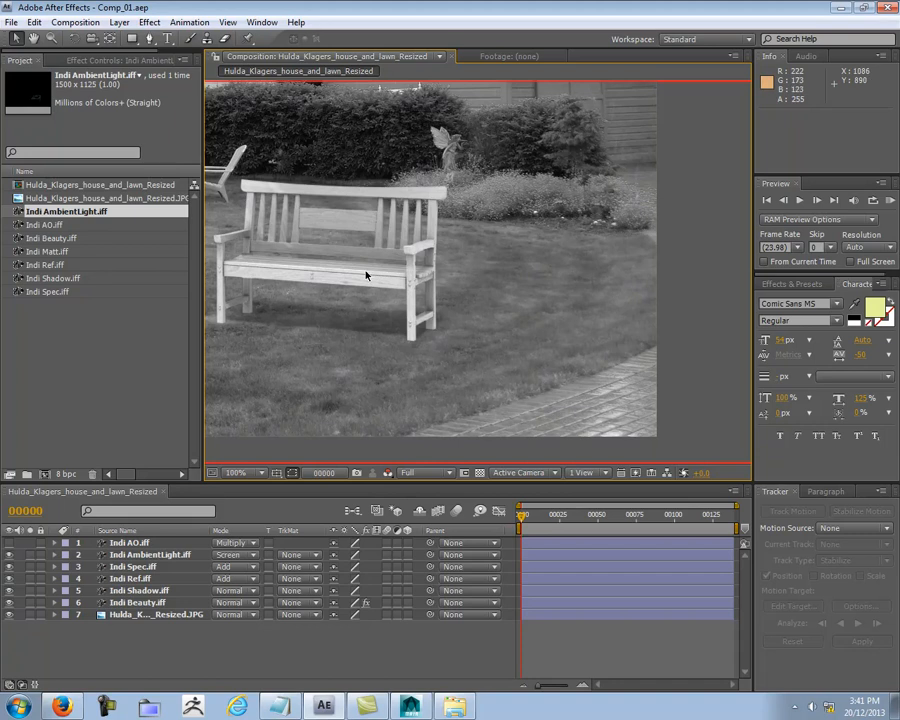
{"action": "left_click", "coordinate": [388, 472]}
{"action": "left_click", "coordinate": [410, 526]}
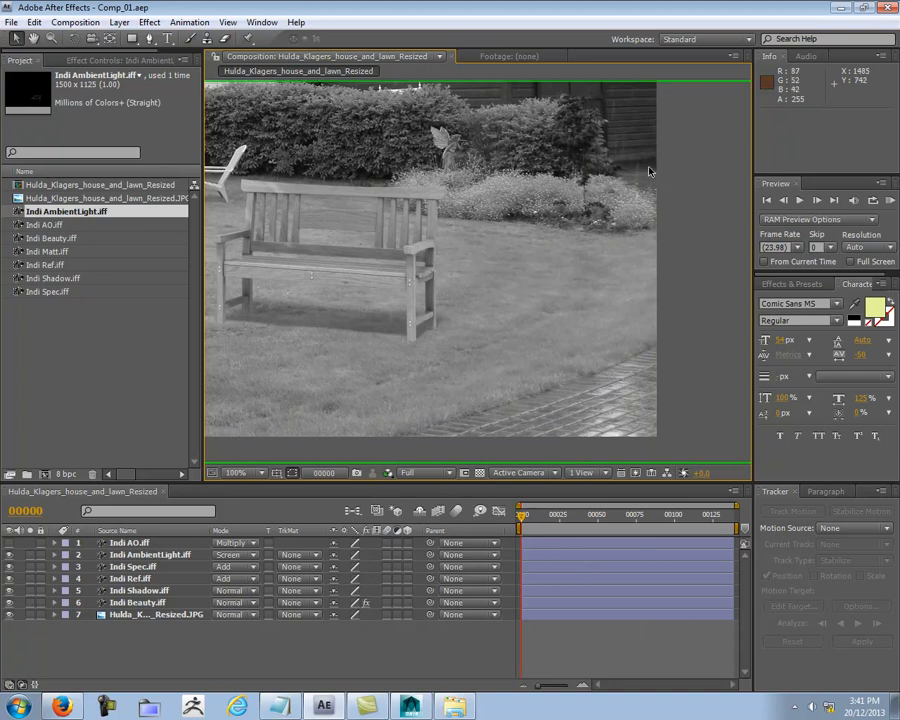
{"action": "left_click", "coordinate": [389, 472]}
{"action": "left_click", "coordinate": [413, 541]}
{"action": "left_click", "coordinate": [413, 541]}
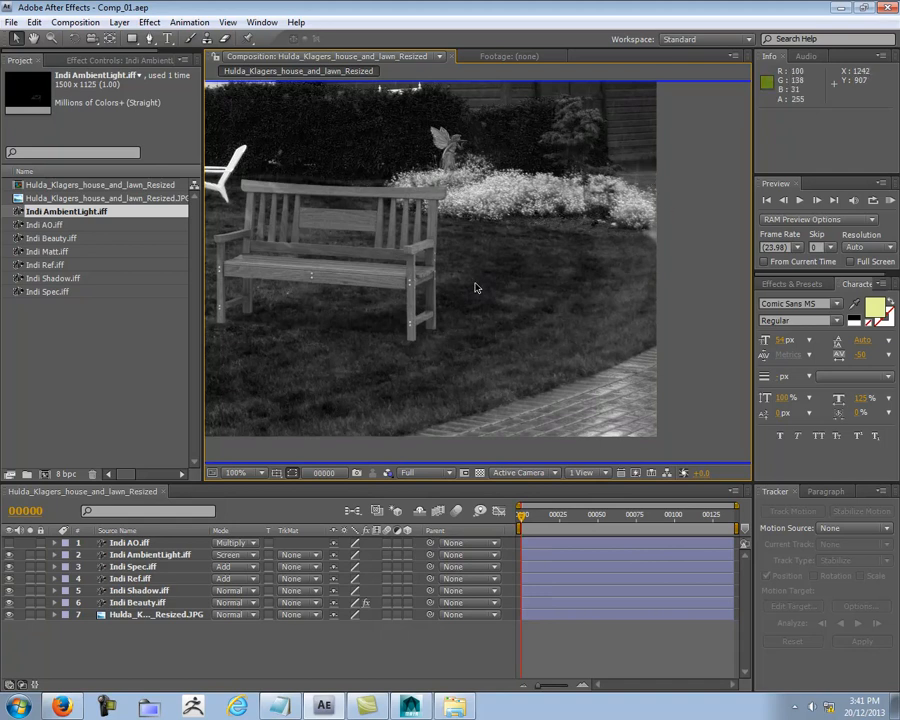
{"action": "left_click", "coordinate": [425, 473]}
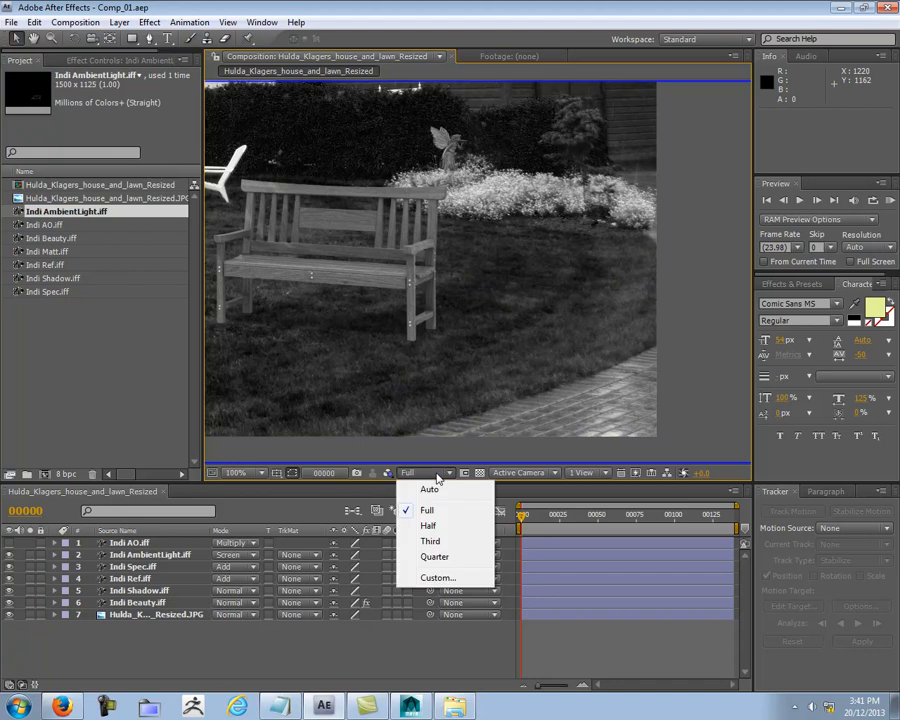
{"action": "left_click", "coordinate": [387, 473]}
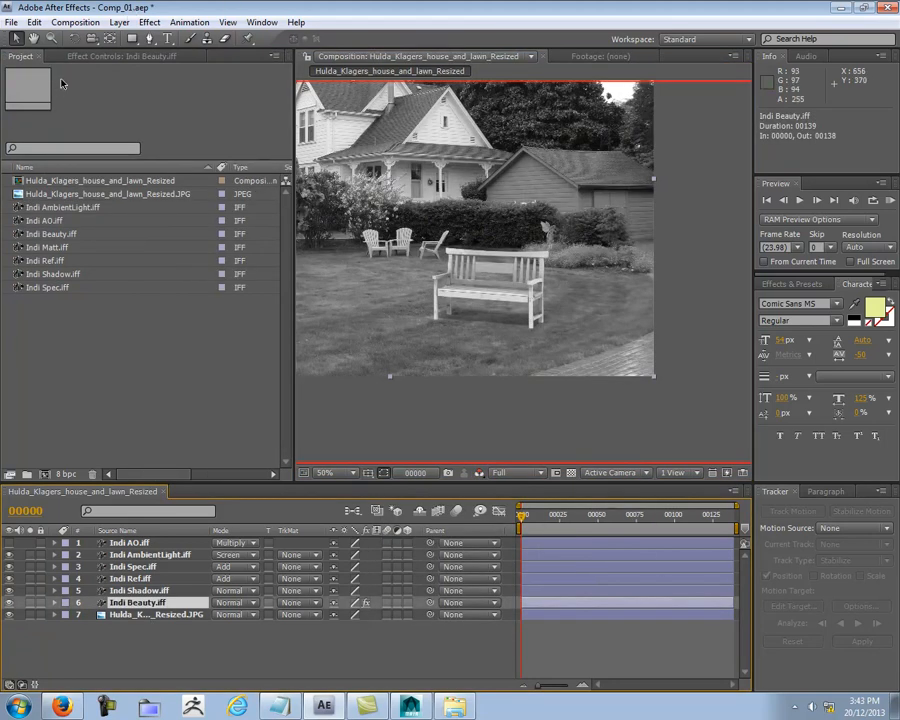
Step: Add a Hue/Saturation color correction effect to the Indi Beauty.iff layer
{"action": "left_click", "coordinate": [56, 53]}
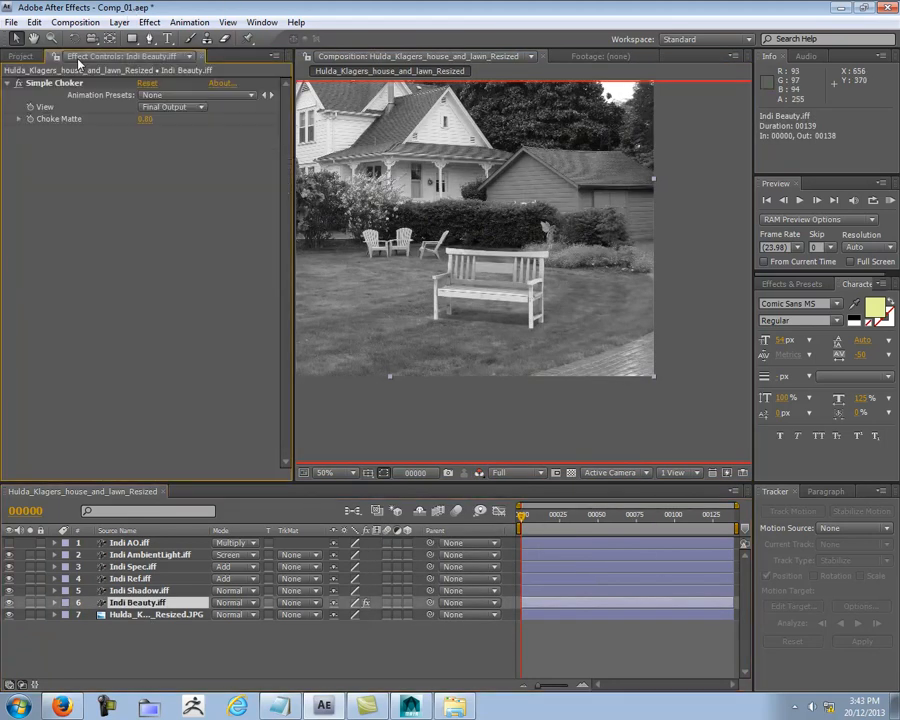
{"action": "left_click", "coordinate": [8, 84]}
{"action": "right_click", "coordinate": [41, 156]}
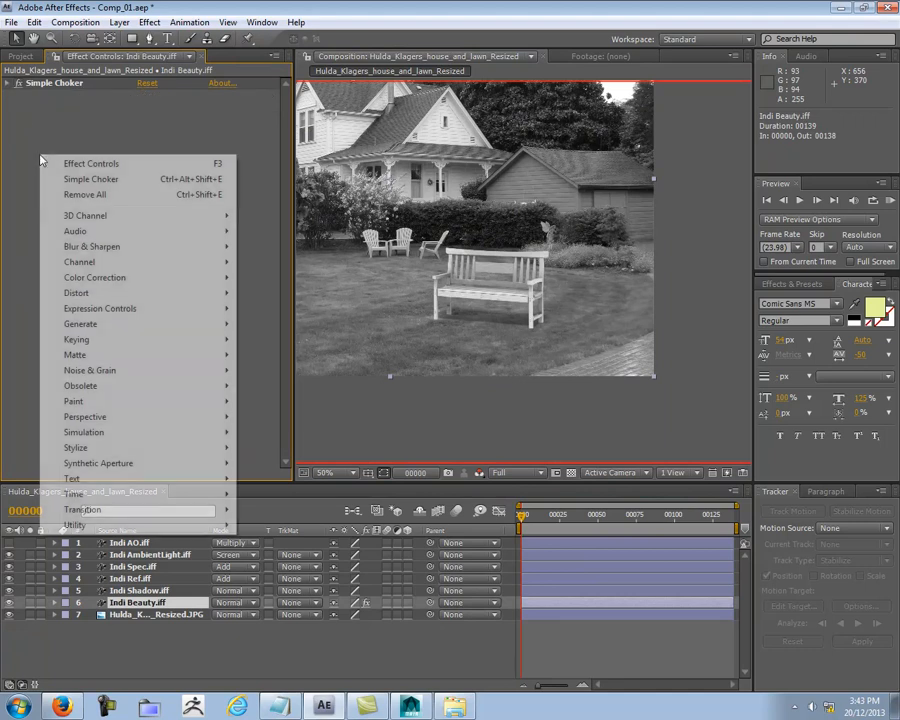
{"action": "mouse_move", "coordinate": [117, 285]}
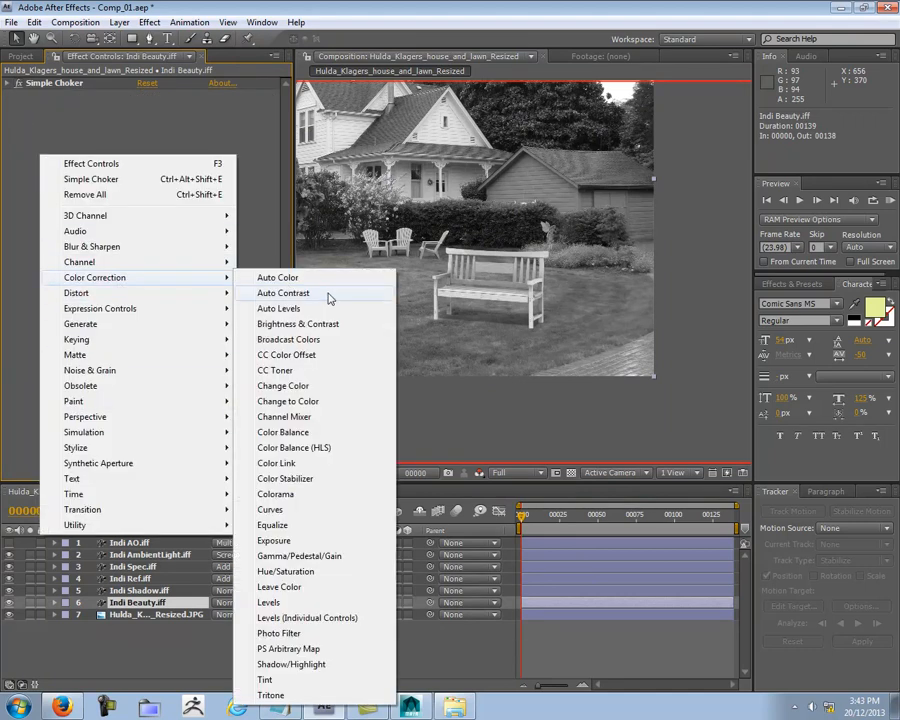
{"action": "left_click", "coordinate": [303, 572]}
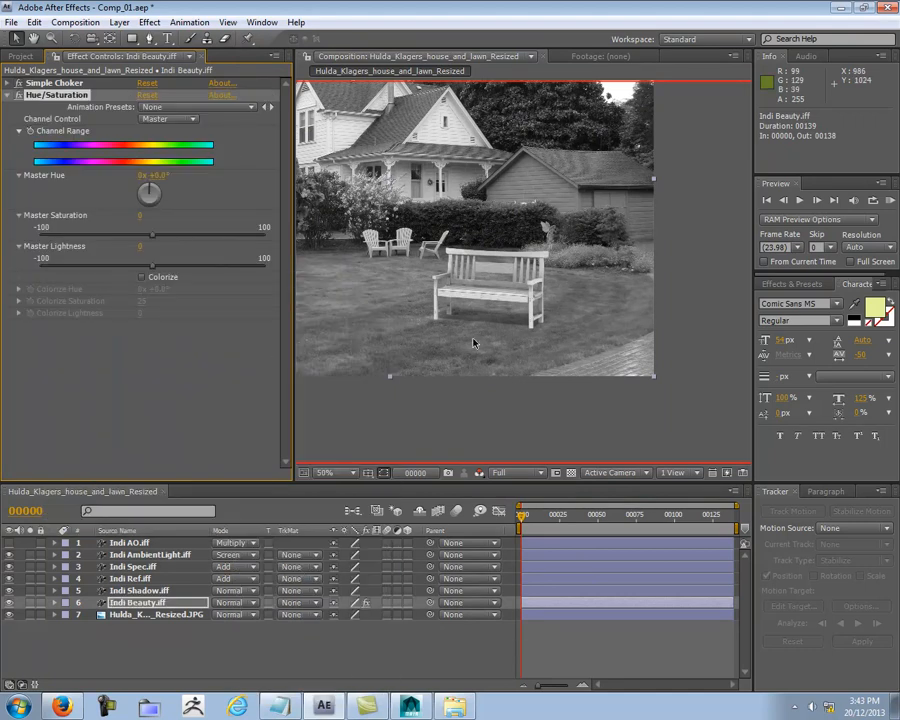
Step: Lower the Reds lightness to -71 in the bench's Hue/Saturation effect and return its channel control to Master
{"action": "left_click", "coordinate": [166, 119]}
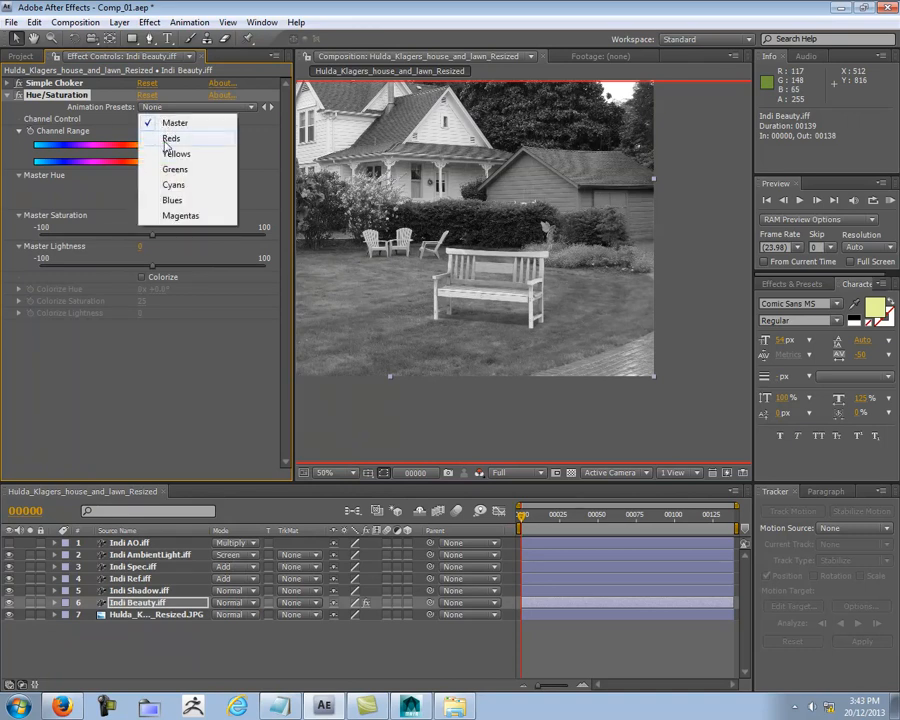
{"action": "left_click", "coordinate": [171, 138]}
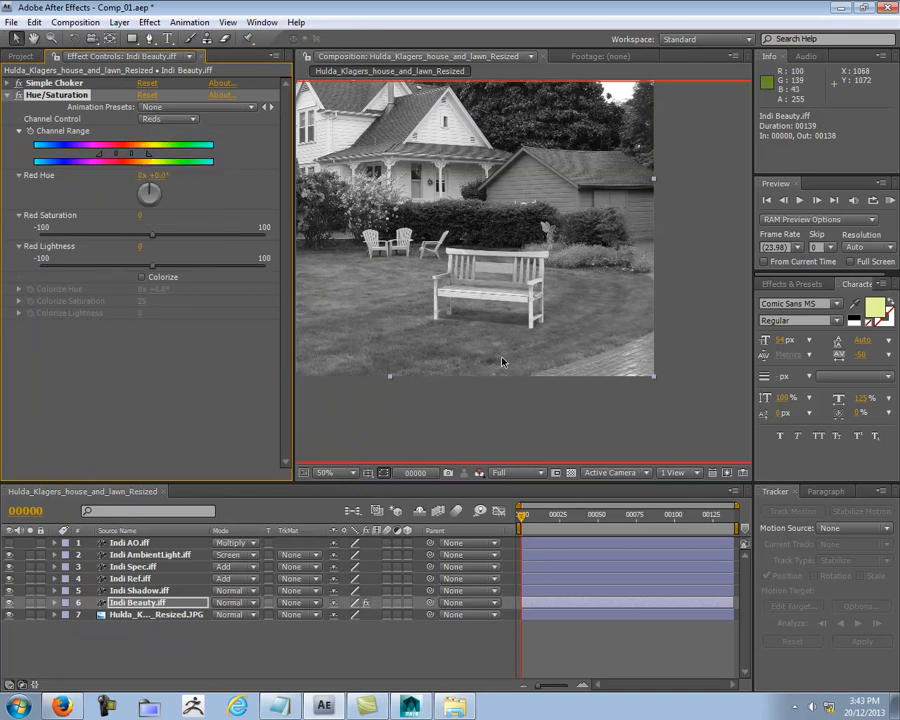
{"action": "scroll", "coordinate": [526, 371], "scroll_direction": "up", "scroll_amount": 1}
{"action": "middle_click_drag", "start_coordinate": [574, 370], "coordinate": [511, 339]}
{"action": "scroll", "coordinate": [552, 328], "scroll_direction": "down", "scroll_amount": 1}
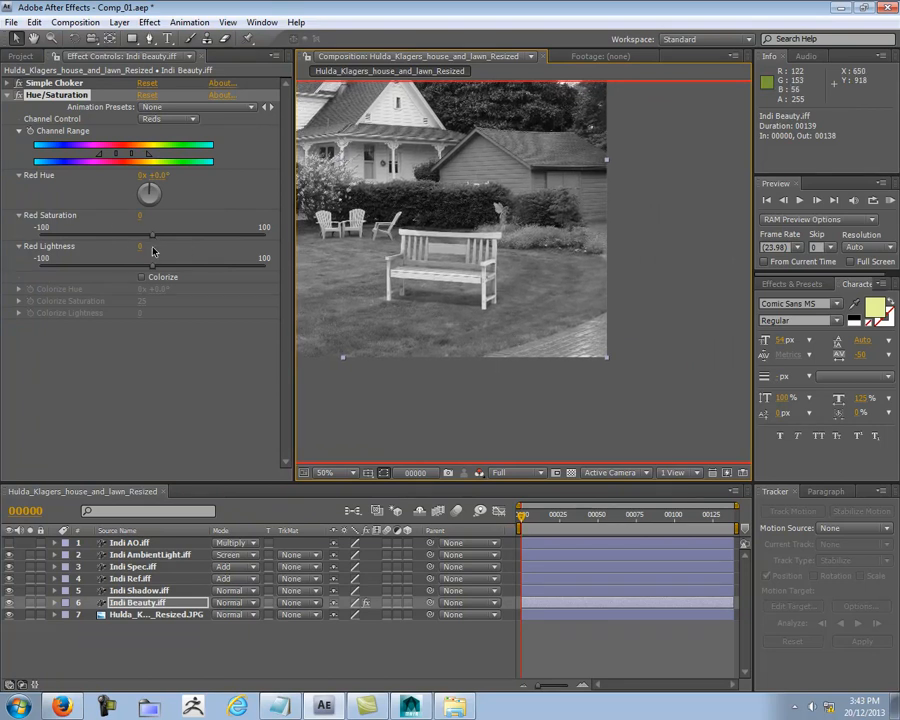
{"action": "left_click_drag", "start_coordinate": [152, 270], "coordinate": [90, 269]}
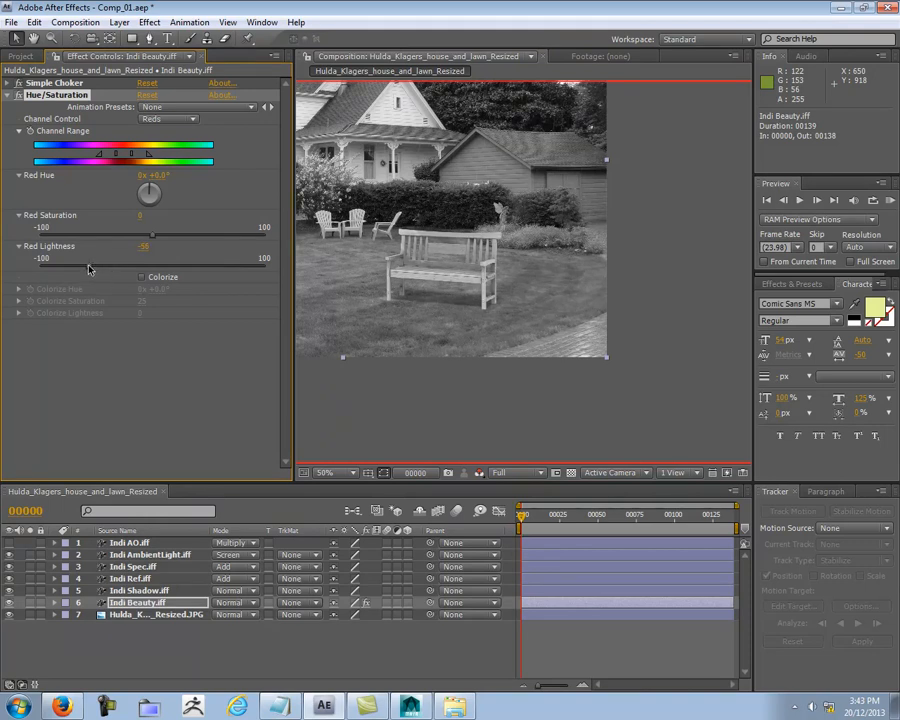
{"action": "left_click_drag", "start_coordinate": [85, 269], "coordinate": [73, 266]}
{"action": "left_click", "coordinate": [170, 119]}
{"action": "left_click", "coordinate": [185, 106]}
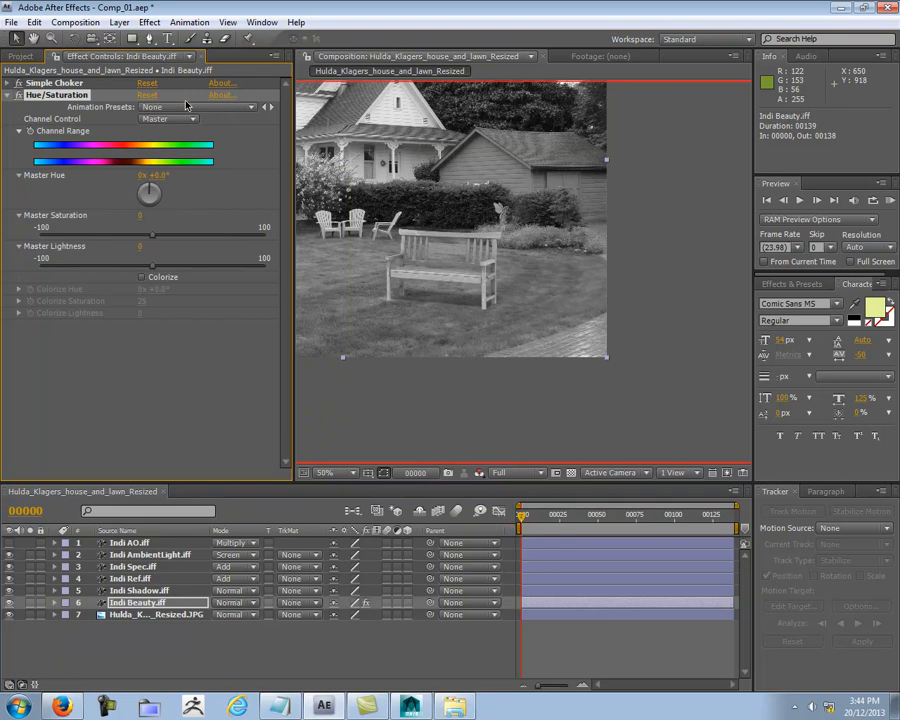
Step: Set the bench's Hue/Saturation channel control to Reds and return the composition view to full RGB
{"action": "left_click", "coordinate": [175, 122]}
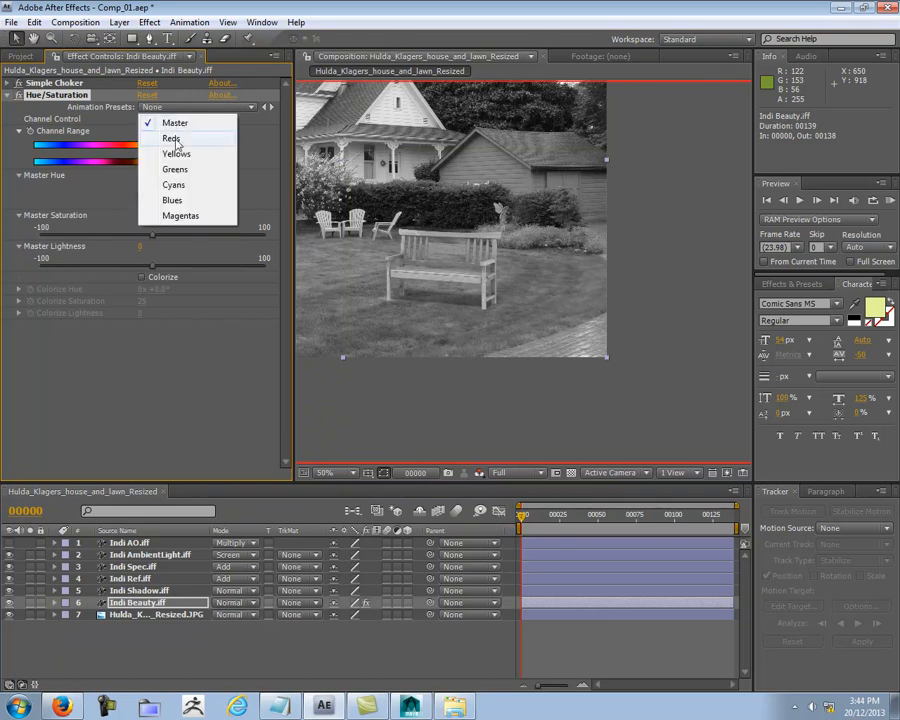
{"action": "left_click", "coordinate": [178, 138]}
{"action": "left_click", "coordinate": [479, 472]}
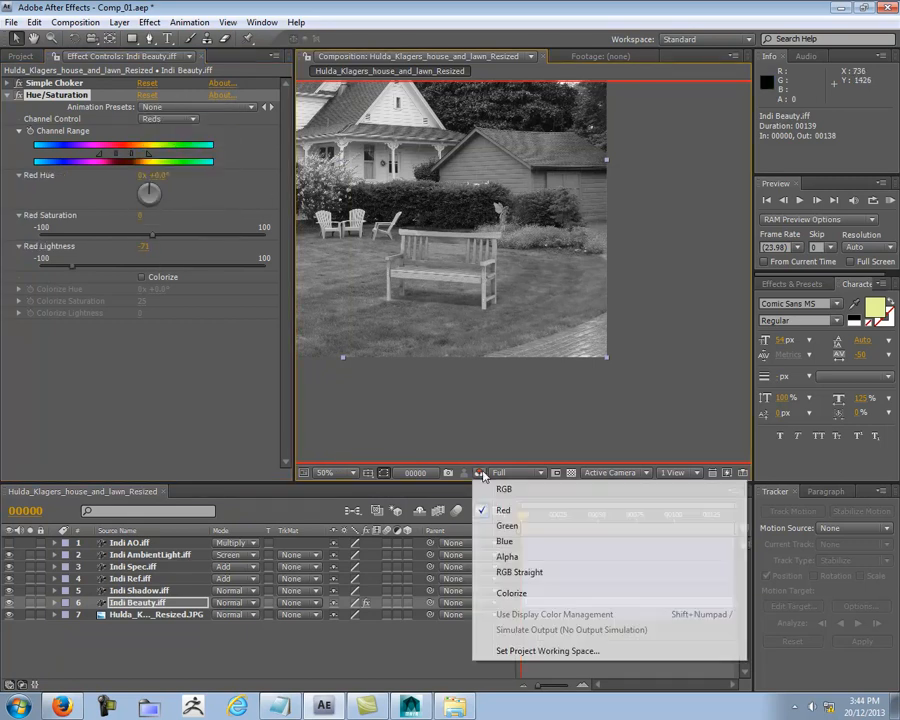
{"action": "left_click", "coordinate": [504, 488]}
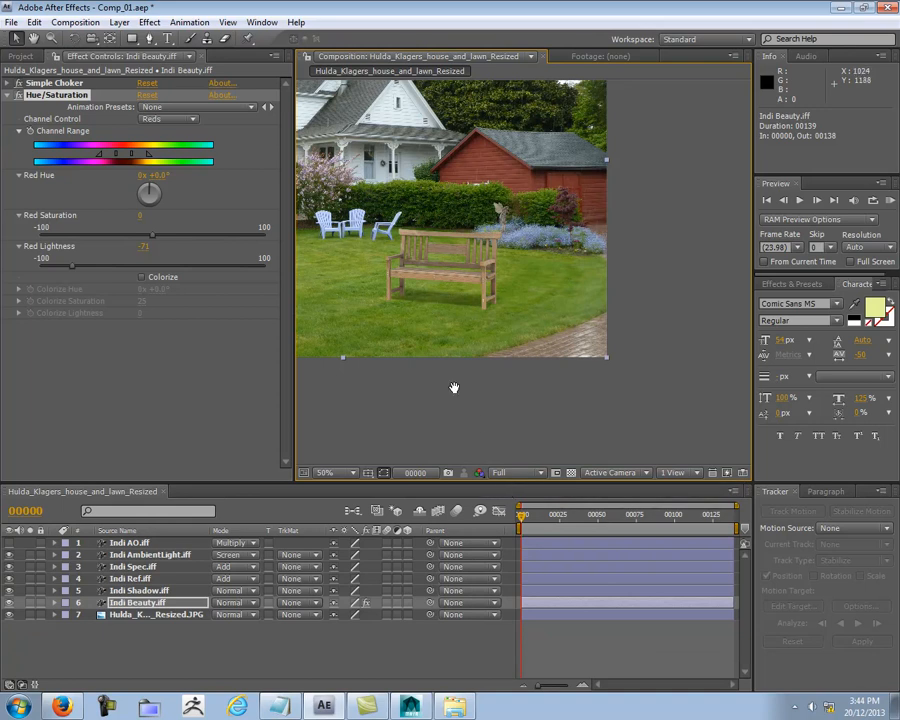
{"action": "scroll", "coordinate": [500, 369], "scroll_direction": "up", "scroll_amount": 2}
{"action": "middle_click_drag", "start_coordinate": [589, 378], "coordinate": [568, 304]}
Step: Compare the bench with its Hue/Saturation effect off and on, both close up and in the wider garden view
{"action": "left_click", "coordinate": [18, 95]}
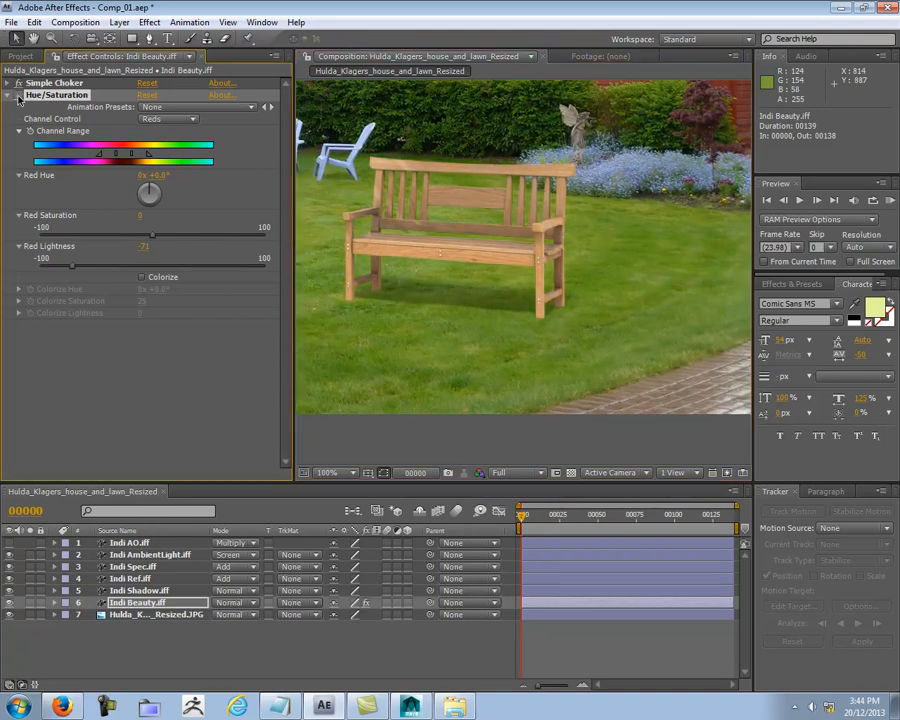
{"action": "left_click", "coordinate": [18, 95]}
{"action": "left_click", "coordinate": [18, 95]}
{"action": "left_click", "coordinate": [18, 95]}
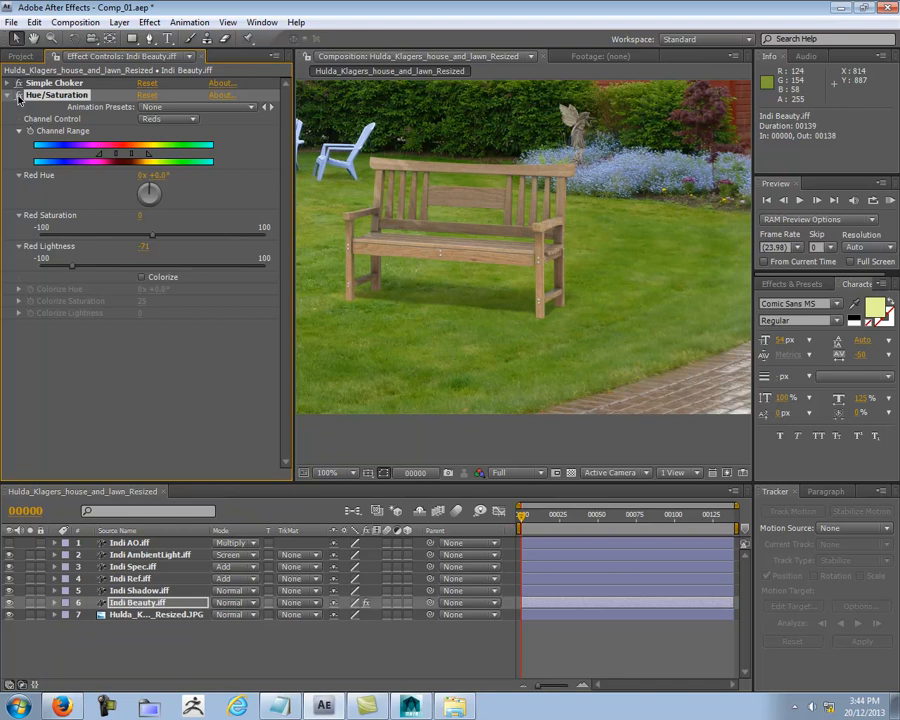
{"action": "scroll", "coordinate": [515, 272], "scroll_direction": "down", "scroll_amount": 2}
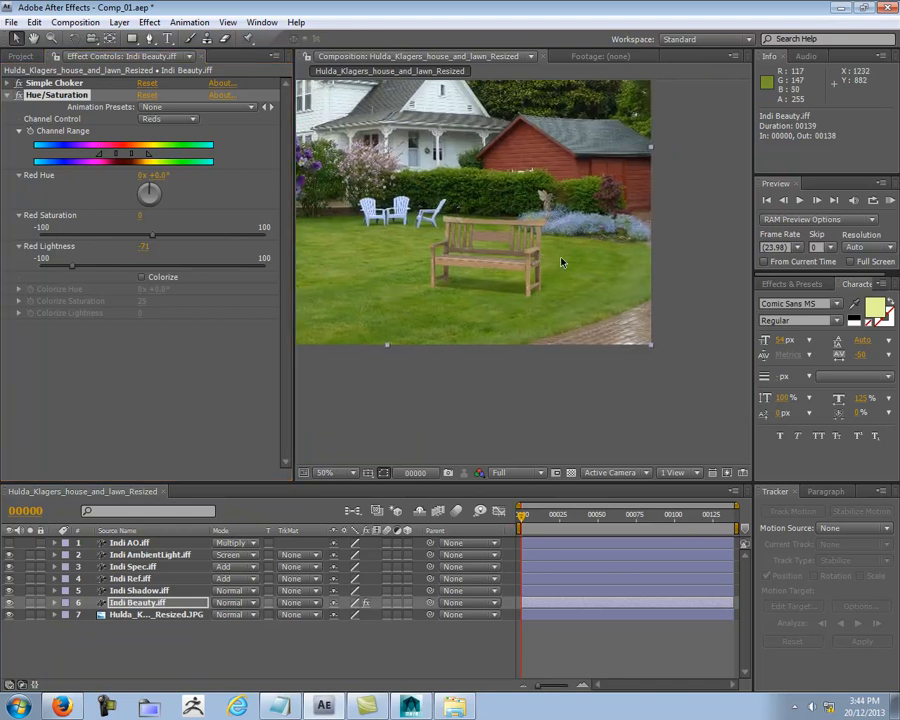
{"action": "left_click", "coordinate": [18, 95]}
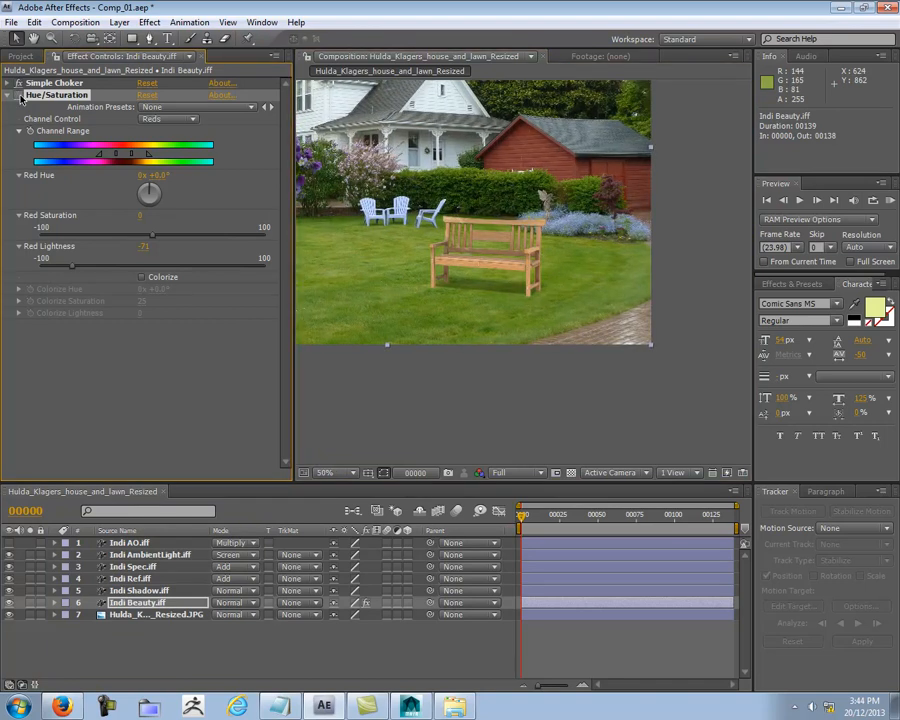
{"action": "scroll", "coordinate": [437, 265], "scroll_direction": "up", "scroll_amount": 4}
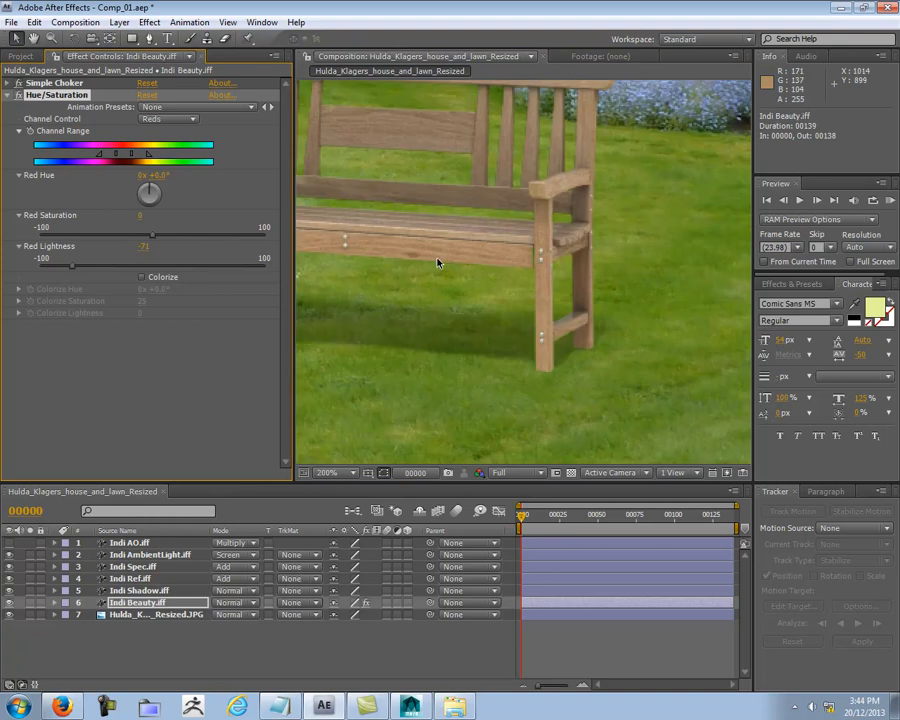
{"action": "left_click_drag", "start_coordinate": [437, 272], "coordinate": [593, 342]}
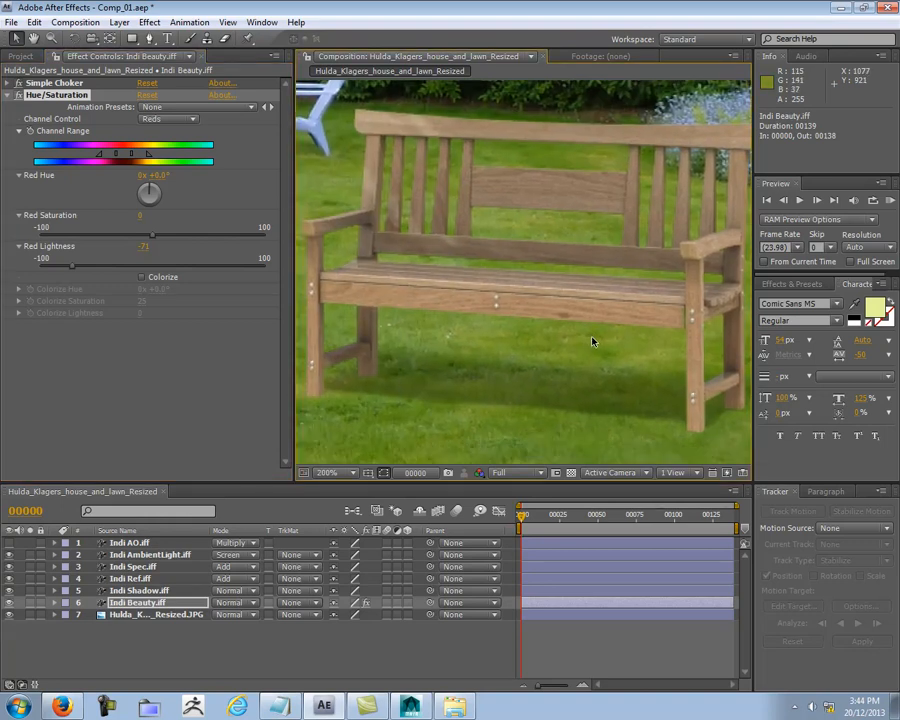
{"action": "scroll", "coordinate": [592, 340], "scroll_direction": "down", "scroll_amount": 2}
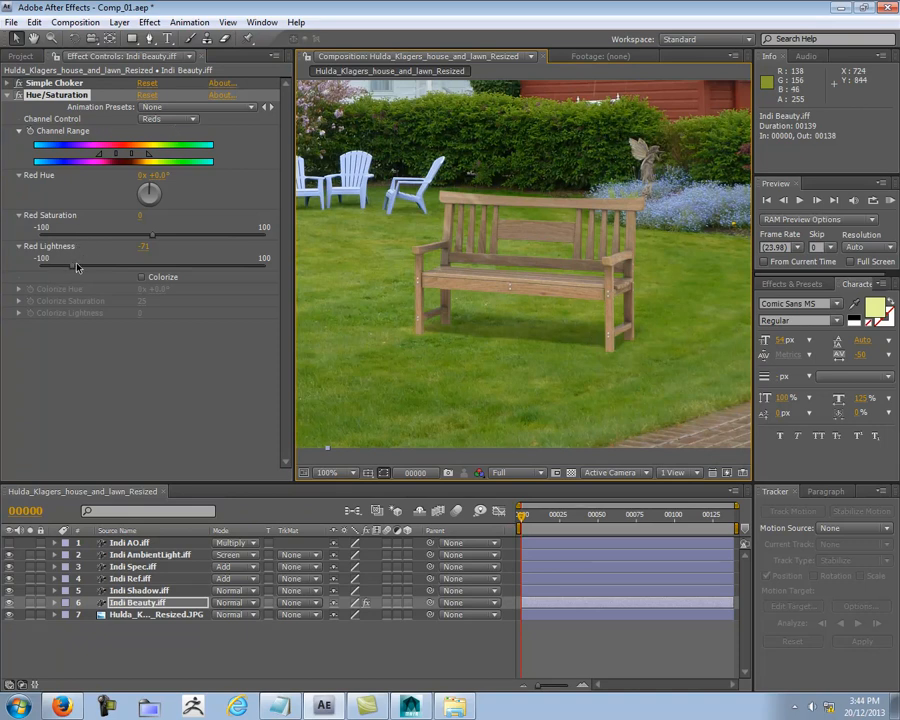
Step: Set the Reds lightness to 0 in the bench's Hue/Saturation effect and show only the Red channel
{"action": "left_click", "coordinate": [146, 247]}
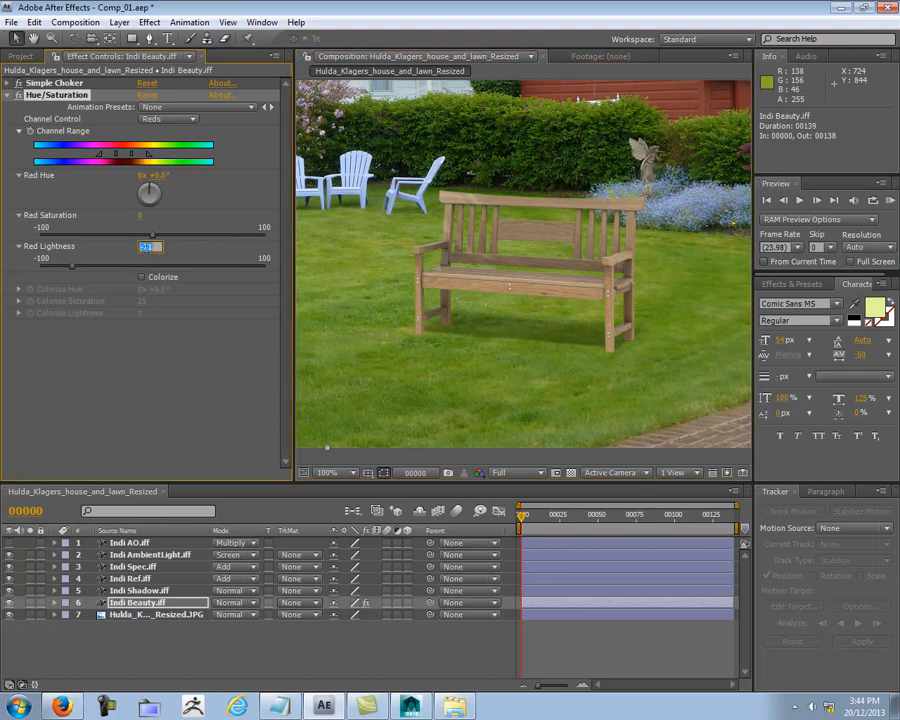
{"action": "type", "text": "0"}
{"action": "key", "text": "Return"}
{"action": "left_click", "coordinate": [479, 473]}
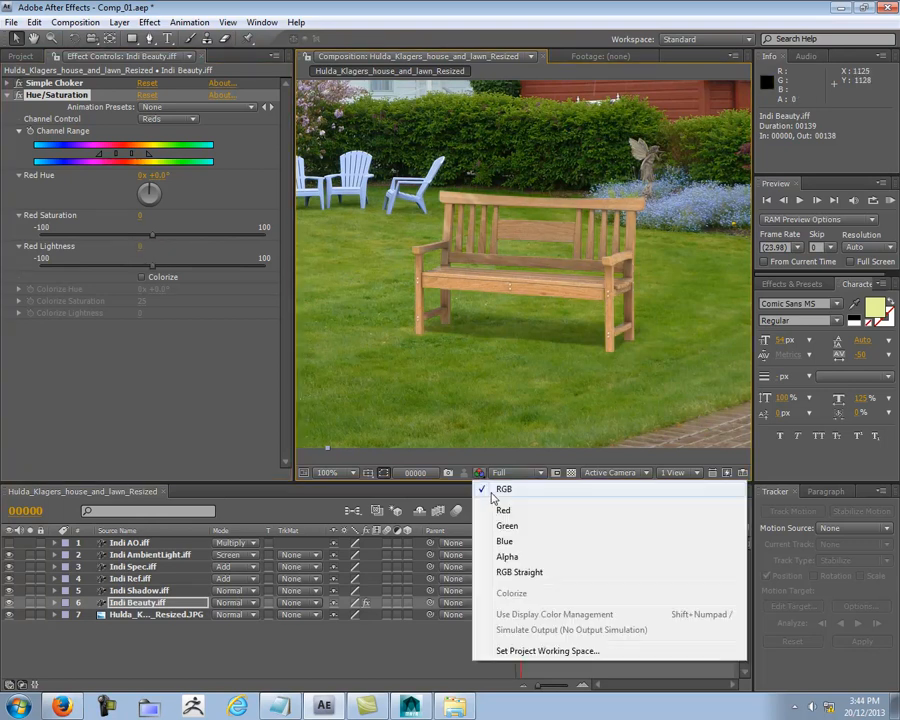
{"action": "left_click", "coordinate": [503, 510]}
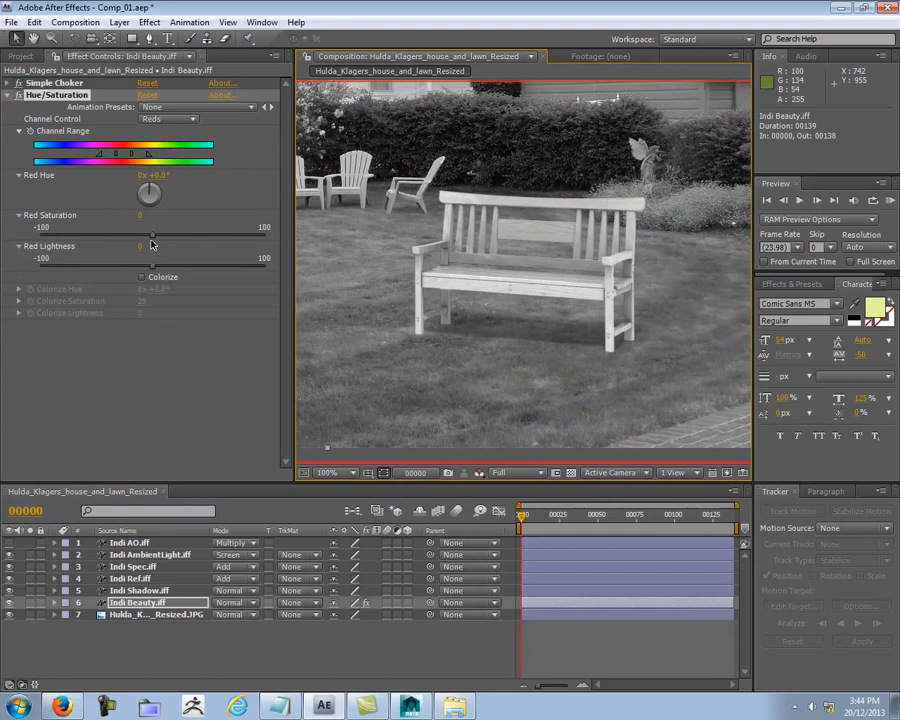
Step: Try lowering the Reds saturation to -92 and the Reds lightness to -52 on the bench
{"action": "left_click_drag", "start_coordinate": [151, 240], "coordinate": [64, 238]}
{"action": "scroll", "coordinate": [522, 295], "scroll_direction": "down", "scroll_amount": 1}
{"action": "middle_click_drag", "start_coordinate": [522, 296], "coordinate": [490, 294]}
{"action": "mouse_move", "coordinate": [64, 238]}
{"action": "left_mouse_down"}
{"action": "mouse_move", "coordinate": [38, 240]}
{"action": "mouse_move", "coordinate": [47, 240]}
{"action": "left_mouse_up"}
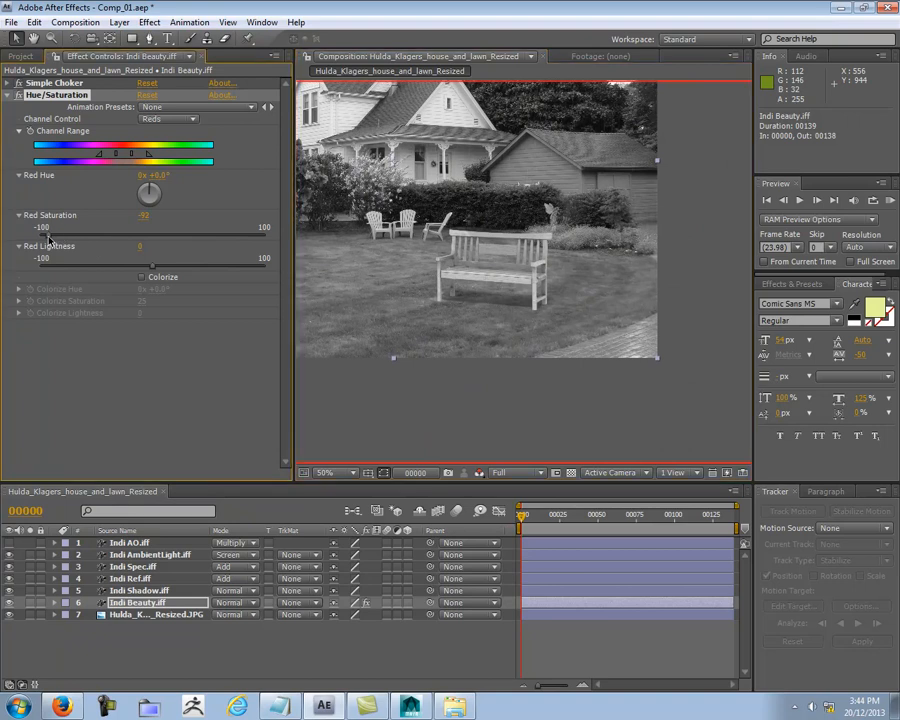
{"action": "left_click_drag", "start_coordinate": [151, 266], "coordinate": [93, 268]}
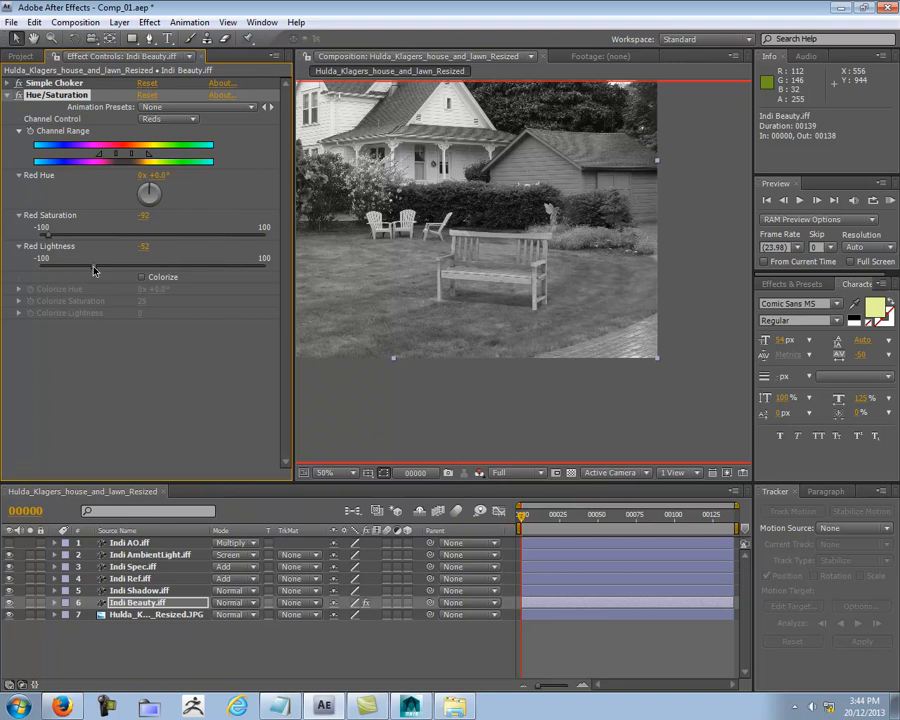
Step: Return the view to full RGB and examine the desaturated bench against the lawn and flowers
{"action": "left_click", "coordinate": [479, 476]}
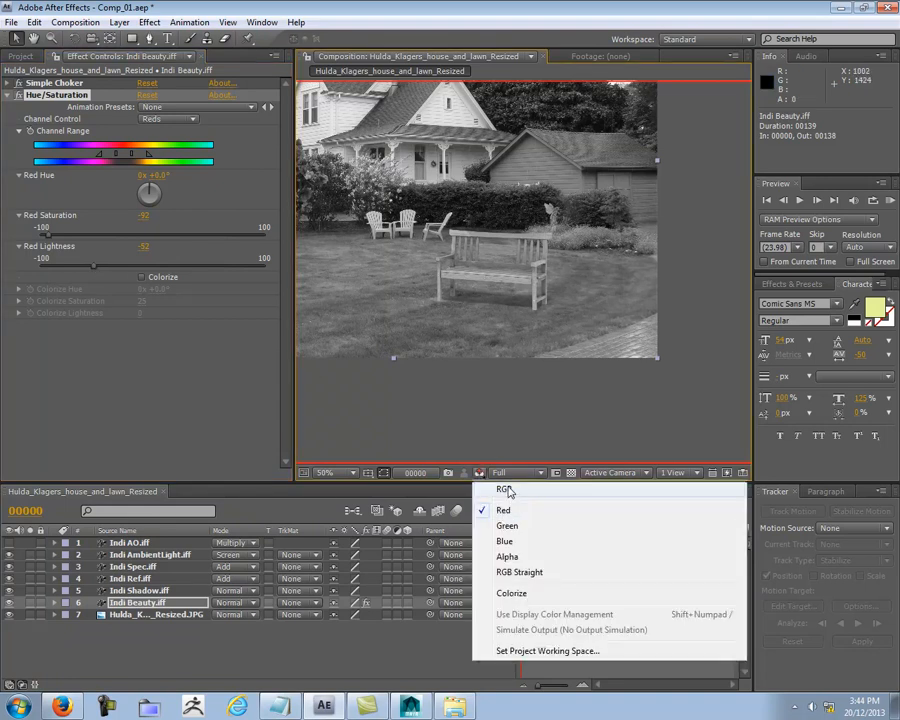
{"action": "left_click", "coordinate": [507, 488]}
{"action": "scroll", "coordinate": [502, 321], "scroll_direction": "up", "scroll_amount": 2}
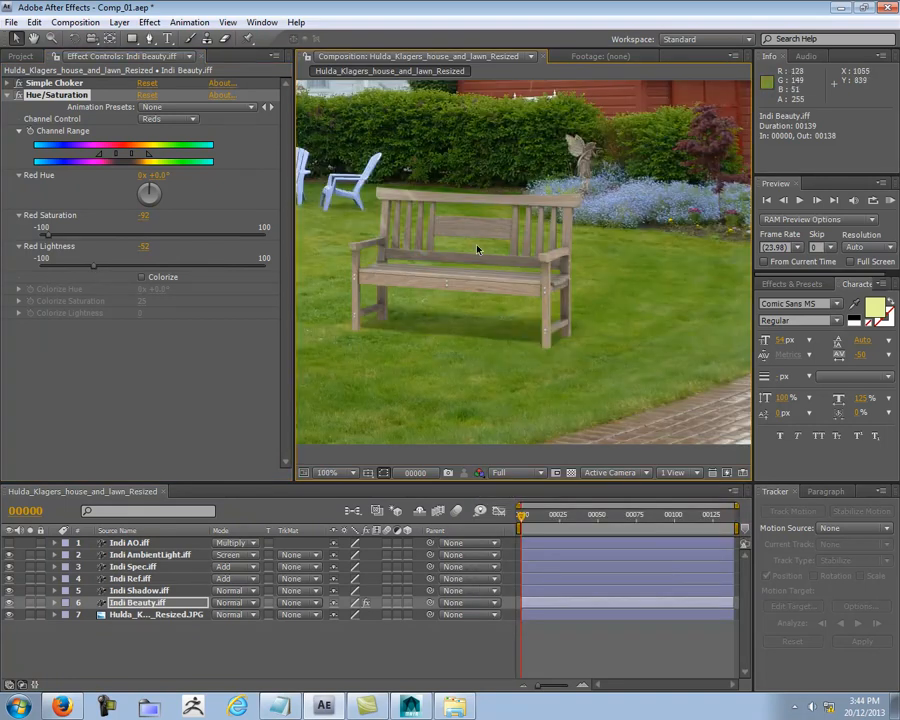
{"action": "middle_click_drag", "start_coordinate": [540, 319], "coordinate": [495, 310]}
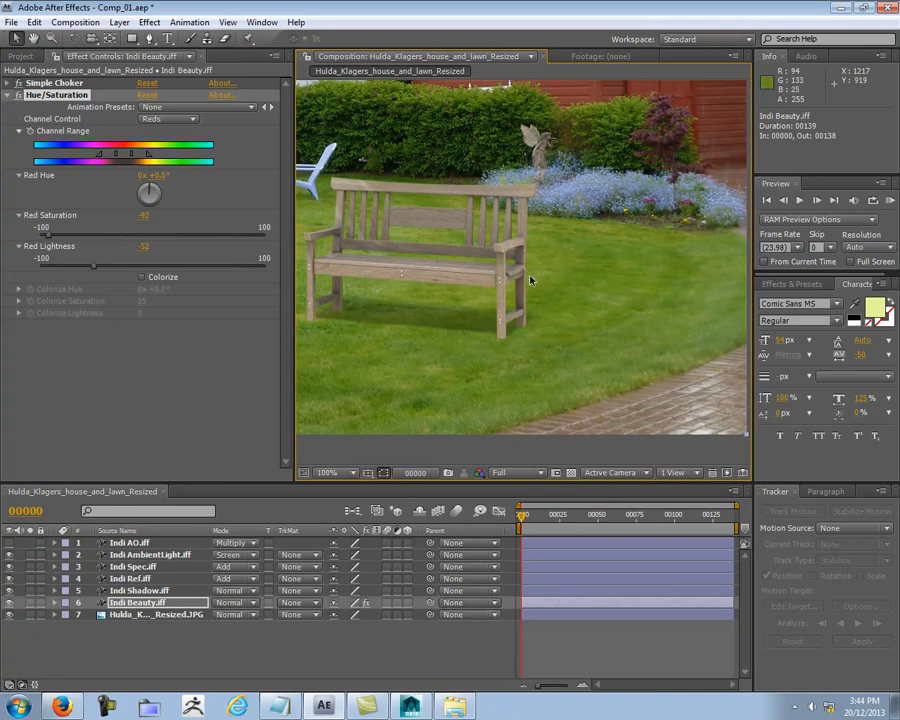
{"action": "scroll", "coordinate": [527, 270], "scroll_direction": "down", "scroll_amount": 2}
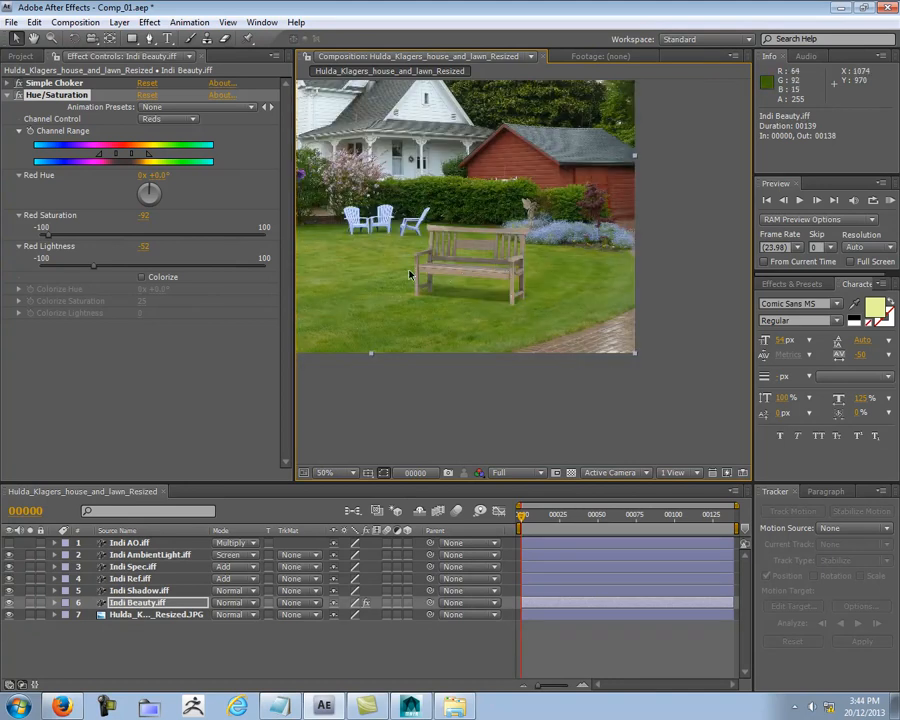
Step: Set the Reds saturation to 0 and the Reds lightness to -70 in the bench's Hue/Saturation effect
{"action": "left_click_drag", "start_coordinate": [47, 232], "coordinate": [150, 228]}
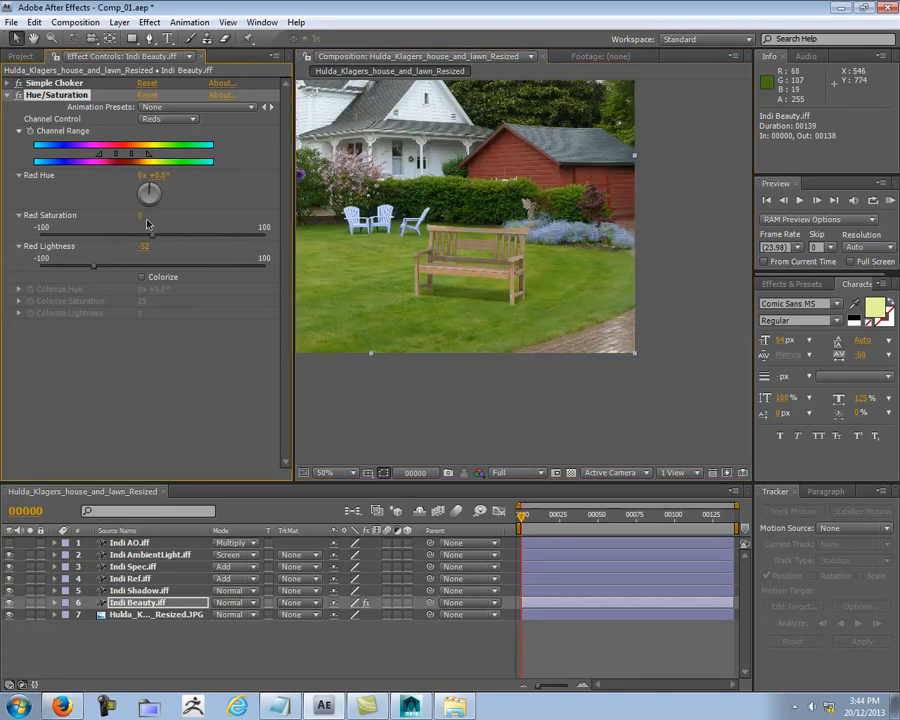
{"action": "scroll", "coordinate": [434, 323], "scroll_direction": "up", "scroll_amount": 2}
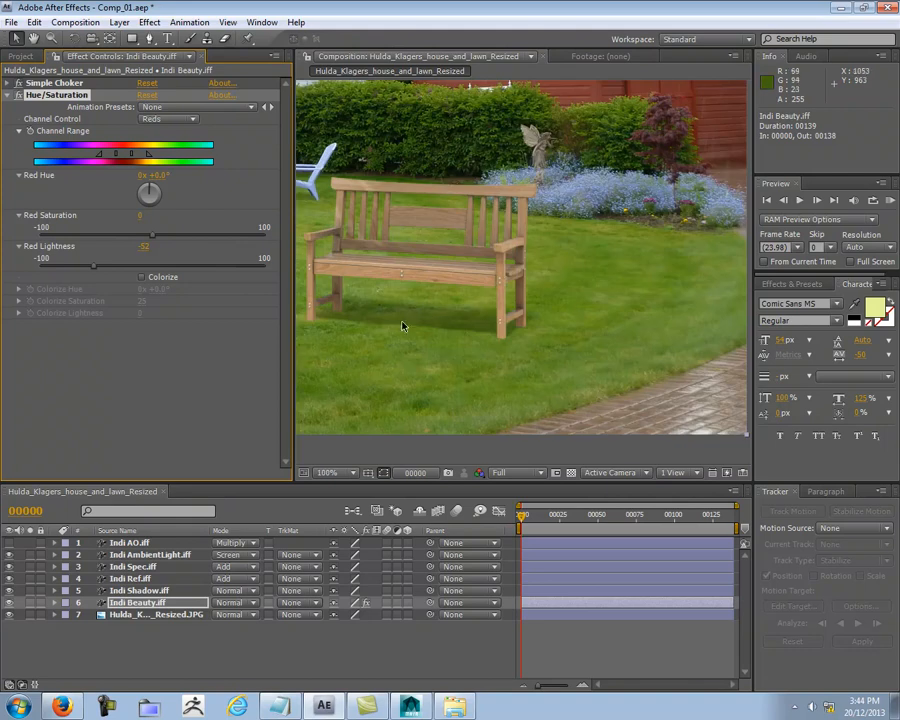
{"action": "left_click", "coordinate": [143, 248]}
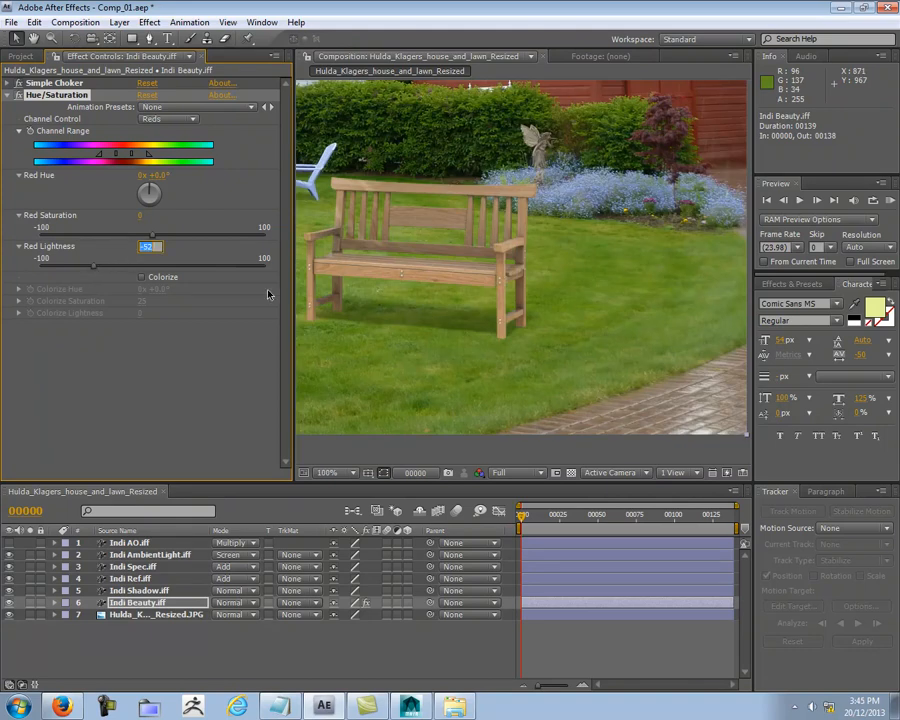
{"action": "type", "text": "-70"}
{"action": "key", "text": "Return"}
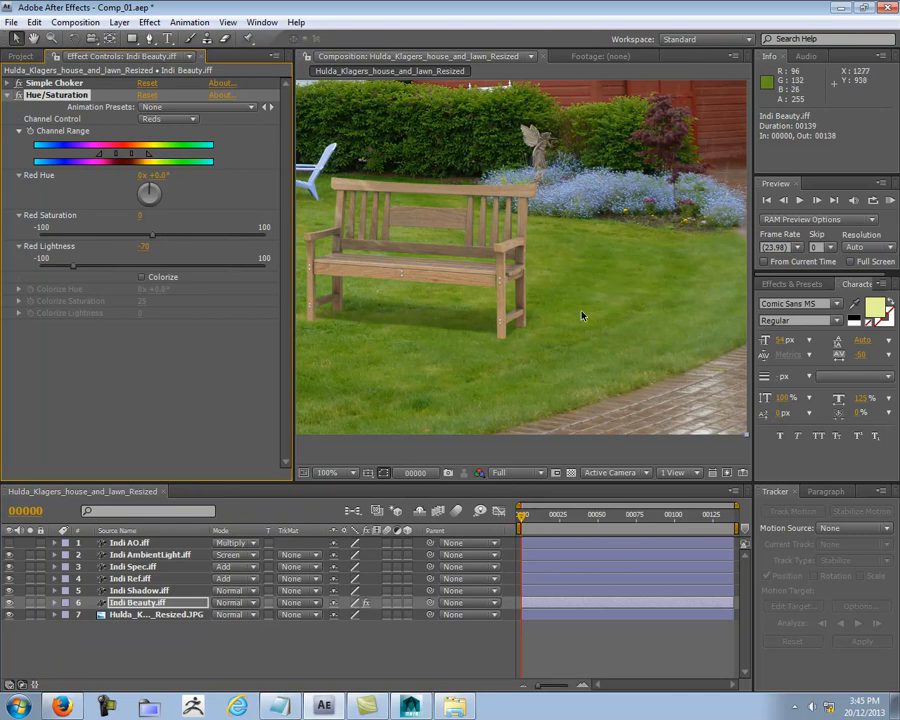
Step: Compare the corrected bench's tones with the statue, flowers, chairs, house and trees in the background
{"action": "left_click_drag", "start_coordinate": [532, 315], "coordinate": [620, 322]}
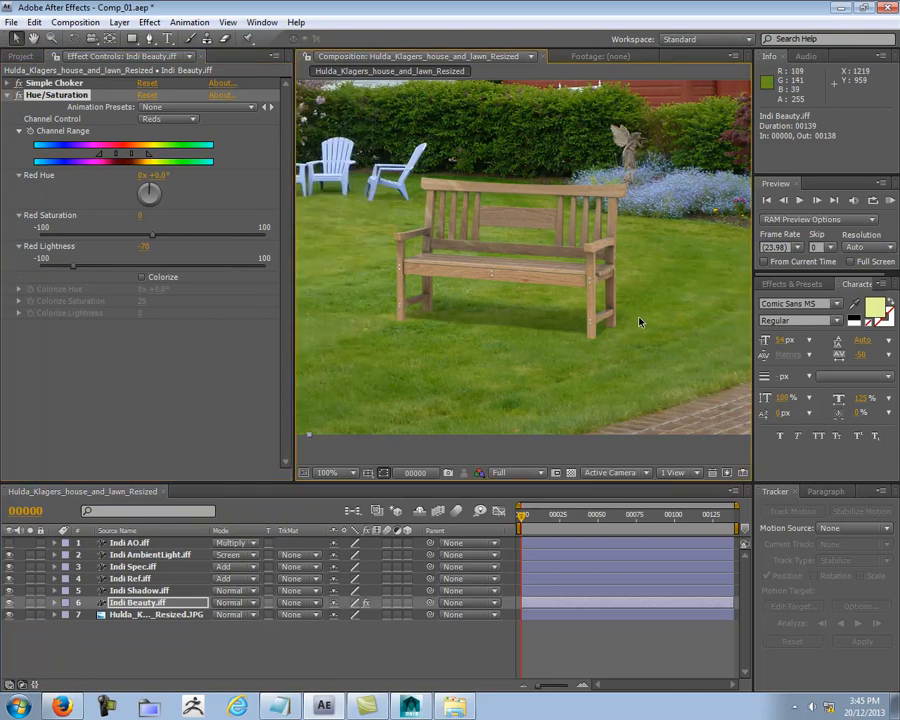
{"action": "left_click_drag", "start_coordinate": [627, 245], "coordinate": [482, 277]}
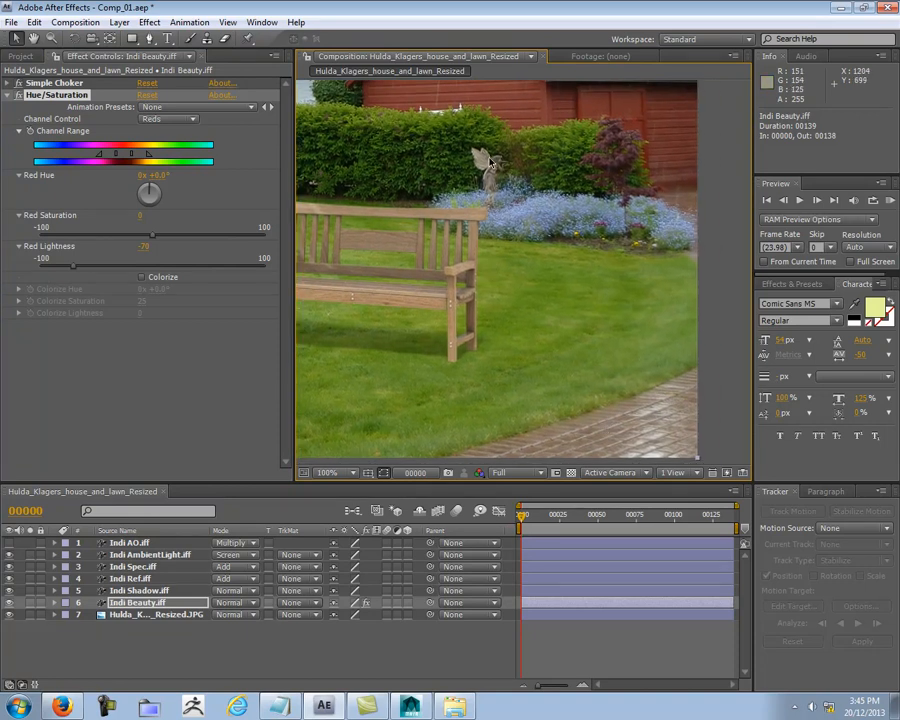
{"action": "left_click_drag", "start_coordinate": [487, 182], "coordinate": [585, 284]}
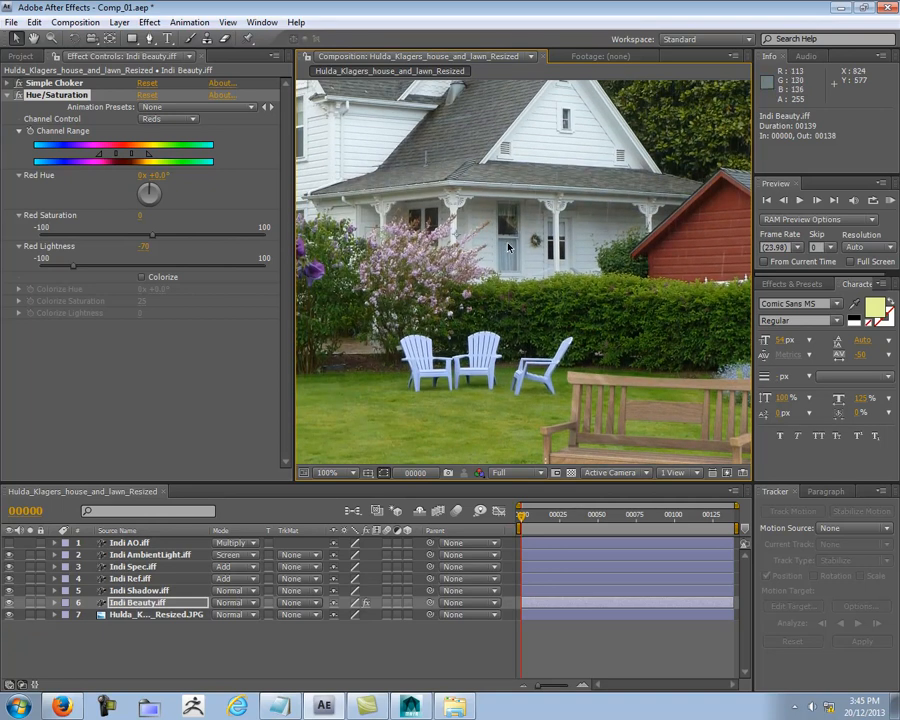
{"action": "scroll", "coordinate": [471, 123], "scroll_direction": "down", "scroll_amount": 1}
{"action": "middle_click_drag", "start_coordinate": [470, 124], "coordinate": [470, 172]}
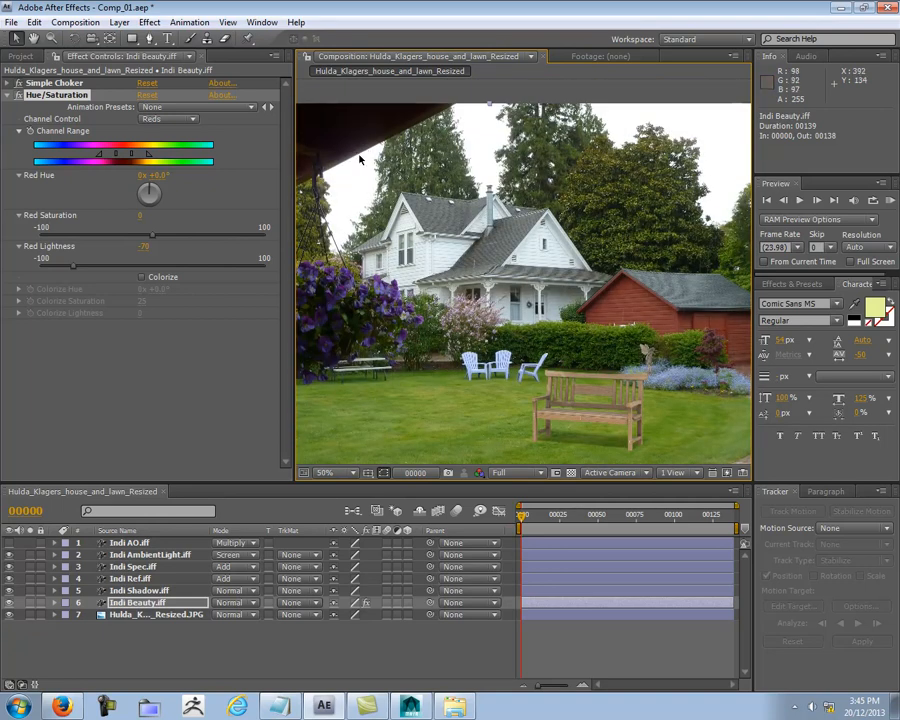
{"action": "middle_click_drag", "start_coordinate": [584, 411], "coordinate": [523, 280]}
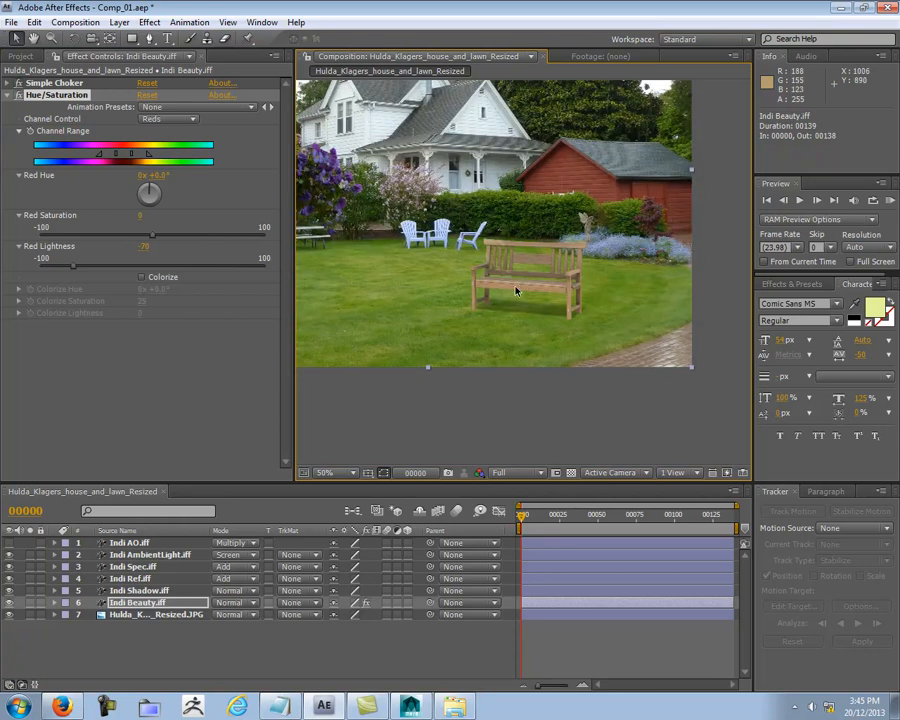
Step: Make the Indi AO.iff layer visible over the bench
{"action": "scroll", "coordinate": [522, 281], "scroll_direction": "up", "scroll_amount": 1}
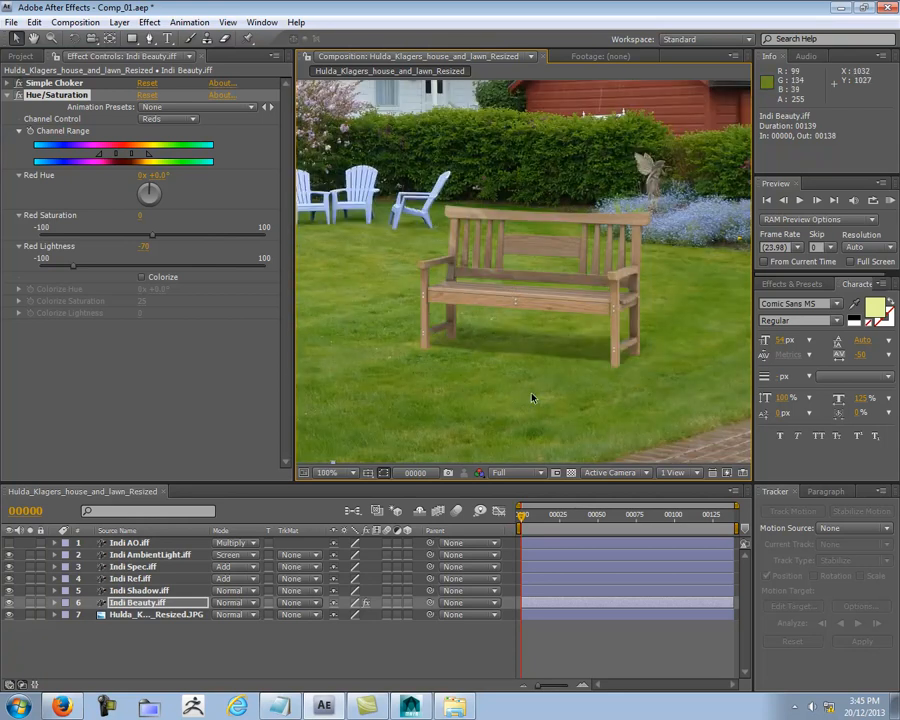
{"action": "left_click", "coordinate": [145, 645]}
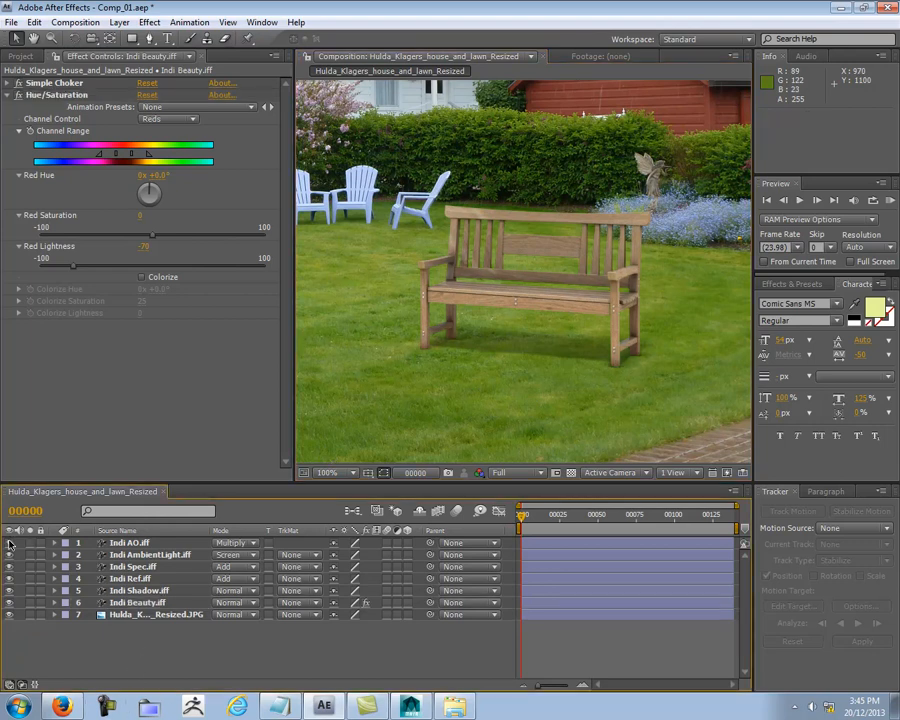
{"action": "left_click_drag", "start_coordinate": [457, 411], "coordinate": [518, 376]}
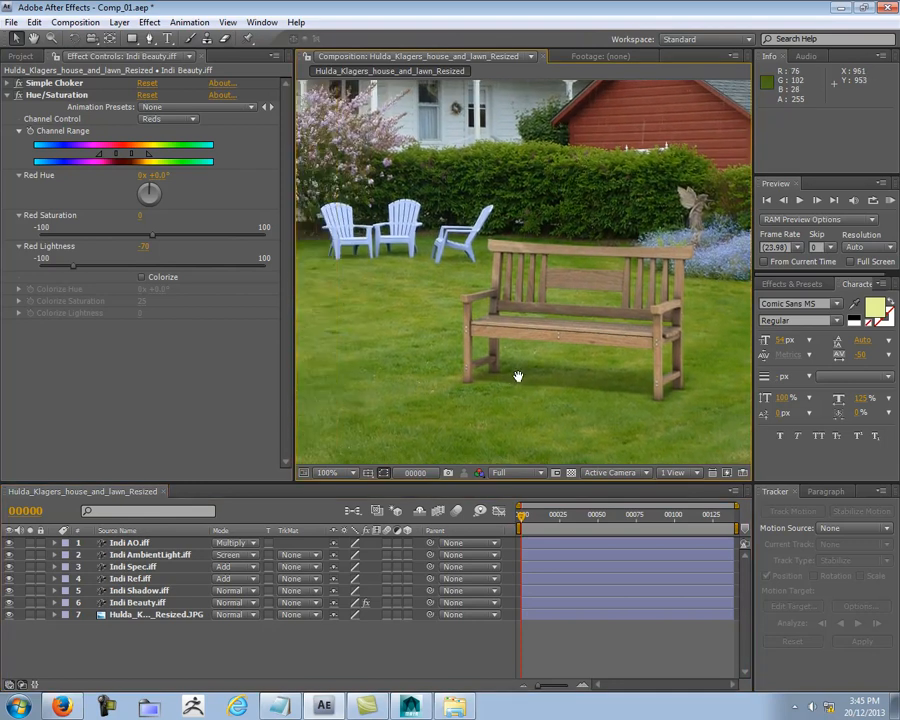
Step: Examine the white chairs' shading and ground contact close up and compare them with the bench's
{"action": "scroll", "coordinate": [450, 225], "scroll_direction": "up", "scroll_amount": 1}
{"action": "middle_click_drag", "start_coordinate": [450, 225], "coordinate": [748, 325]}
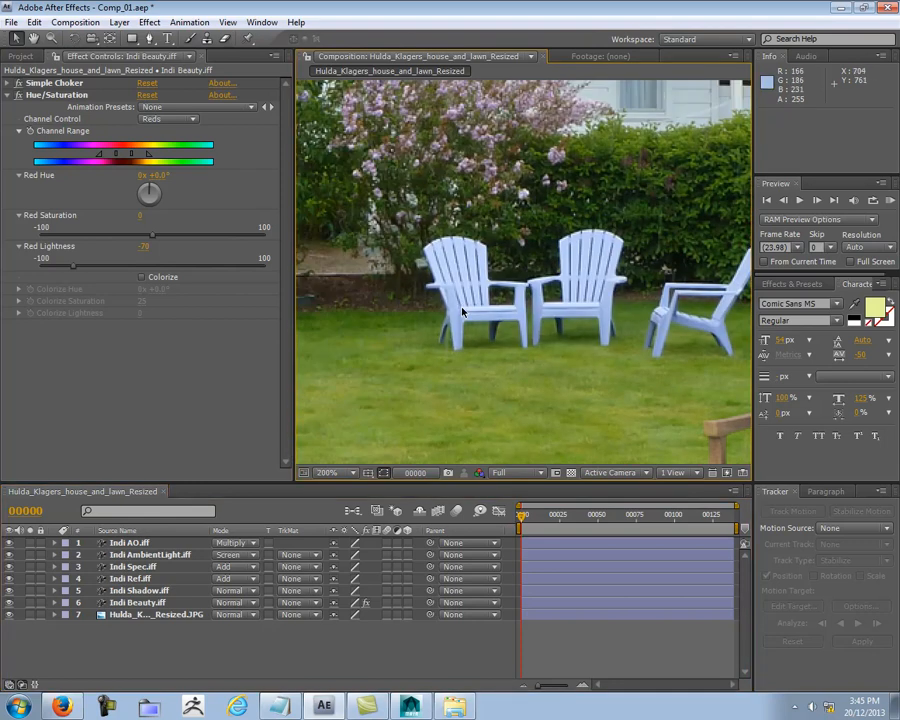
{"action": "scroll", "coordinate": [484, 319], "scroll_direction": "up", "scroll_amount": 1}
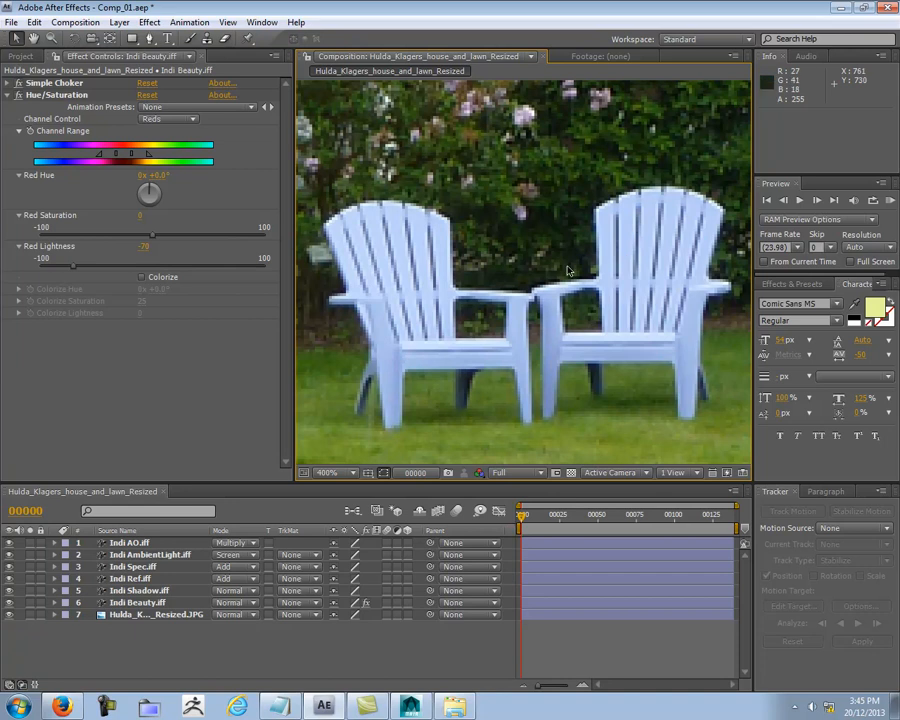
{"action": "middle_click_drag", "start_coordinate": [395, 350], "coordinate": [511, 202]}
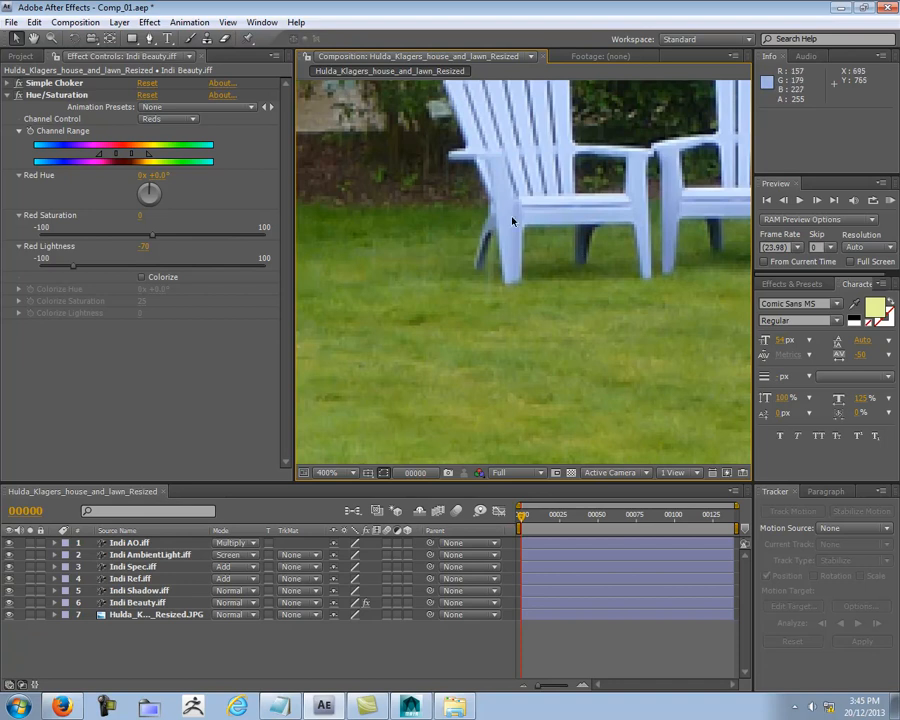
{"action": "scroll", "coordinate": [513, 245], "scroll_direction": "down", "scroll_amount": 3}
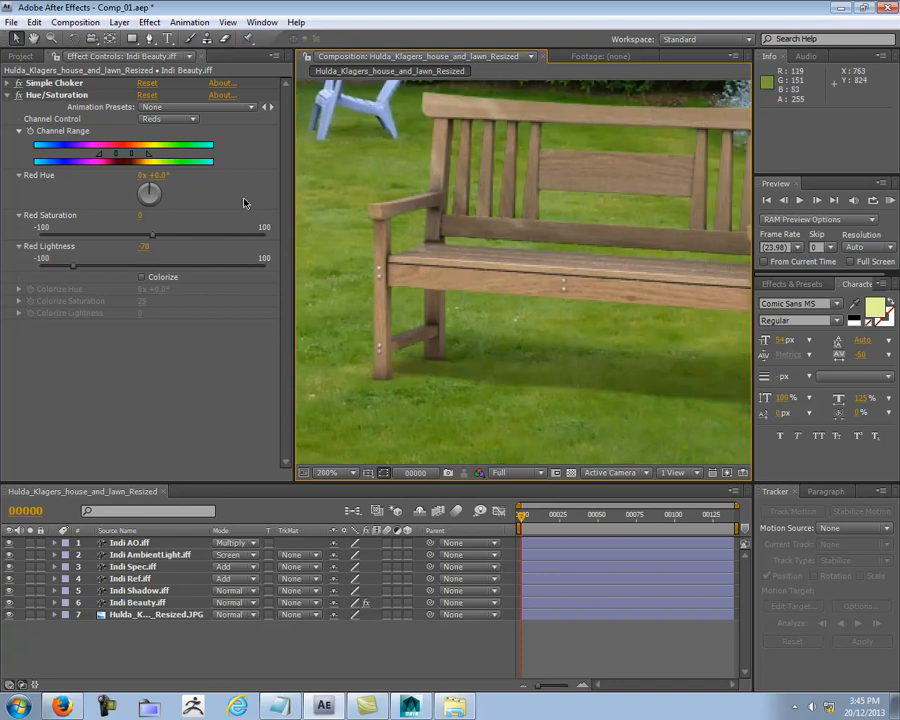
{"action": "middle_click_drag", "start_coordinate": [520, 308], "coordinate": [541, 354]}
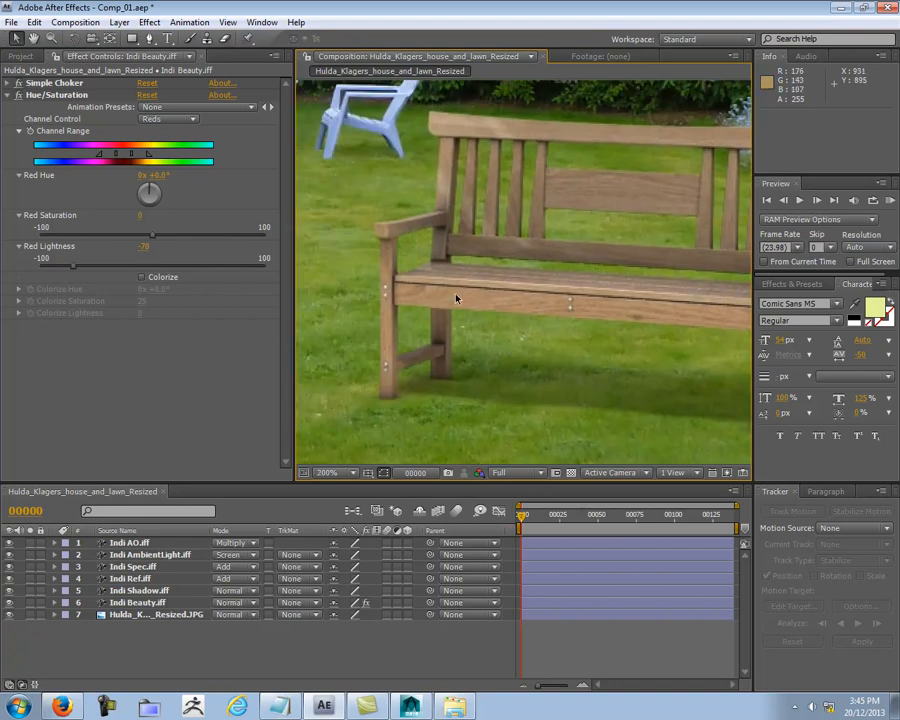
{"action": "scroll", "coordinate": [516, 247], "scroll_direction": "down", "scroll_amount": 2}
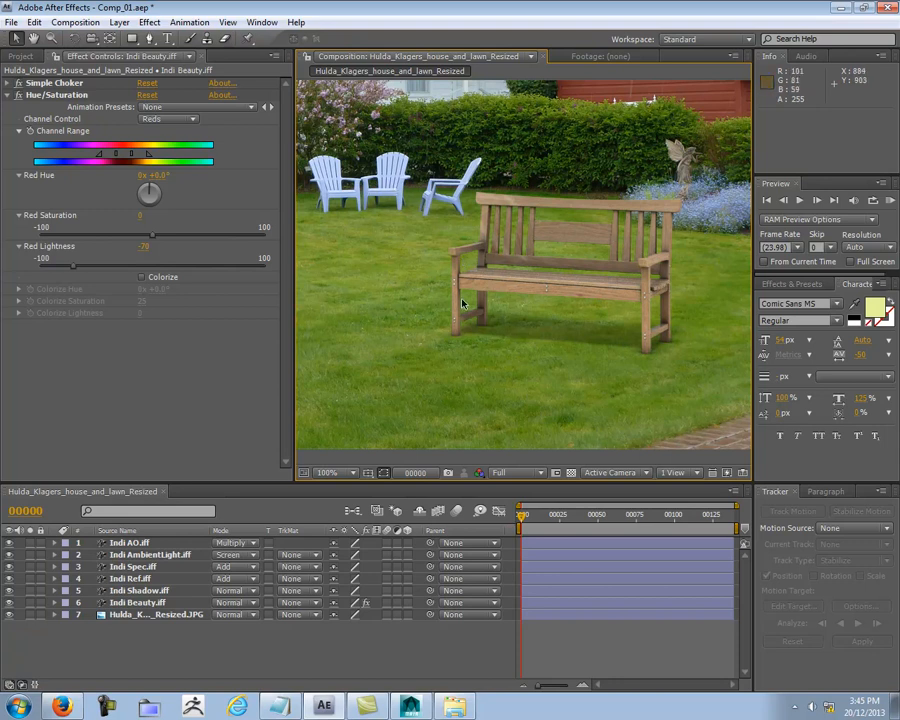
Step: Compare the bench with the white chairs and lawn close up, then view the whole composite
{"action": "middle_click_drag", "start_coordinate": [387, 189], "coordinate": [522, 272]}
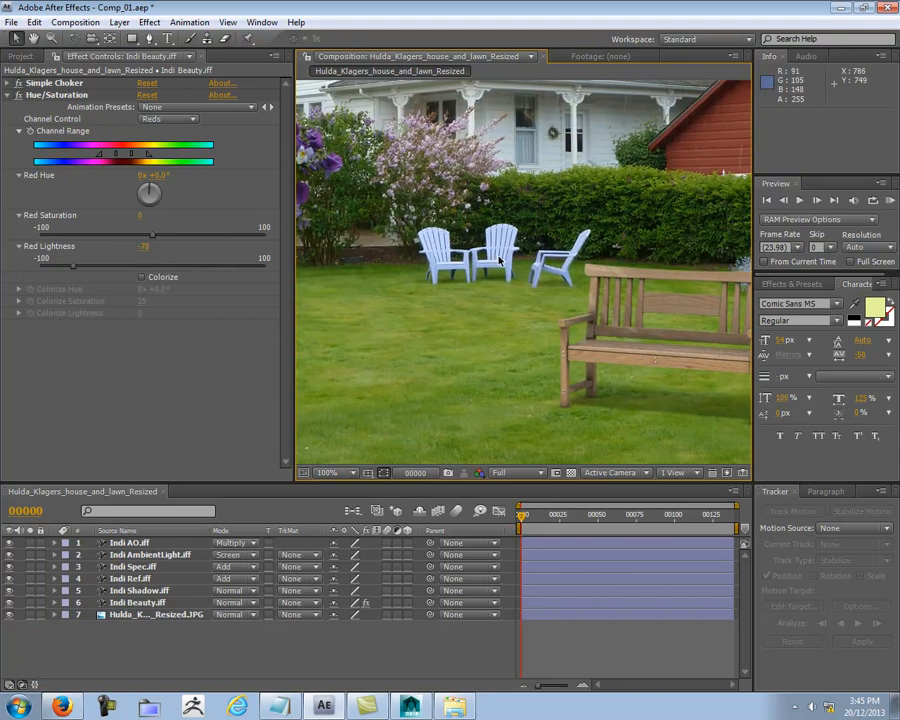
{"action": "scroll", "coordinate": [470, 290], "scroll_direction": "down", "scroll_amount": 1}
{"action": "scroll", "coordinate": [453, 304], "scroll_direction": "up", "scroll_amount": 2}
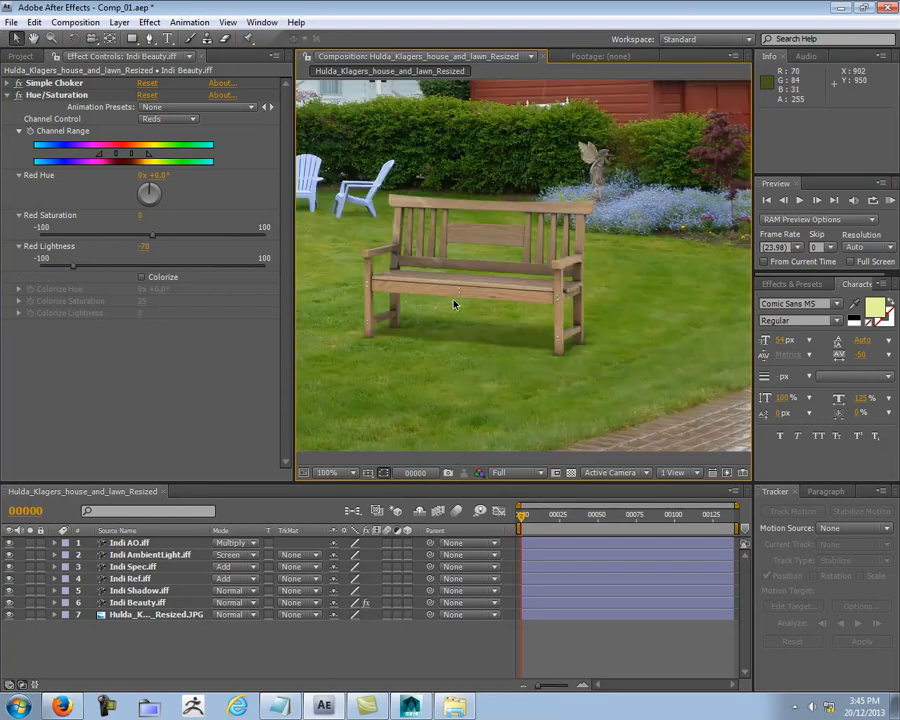
{"action": "scroll", "coordinate": [496, 313], "scroll_direction": "down", "scroll_amount": 4}
{"action": "scroll", "coordinate": [496, 313], "scroll_direction": "up", "scroll_amount": 1}
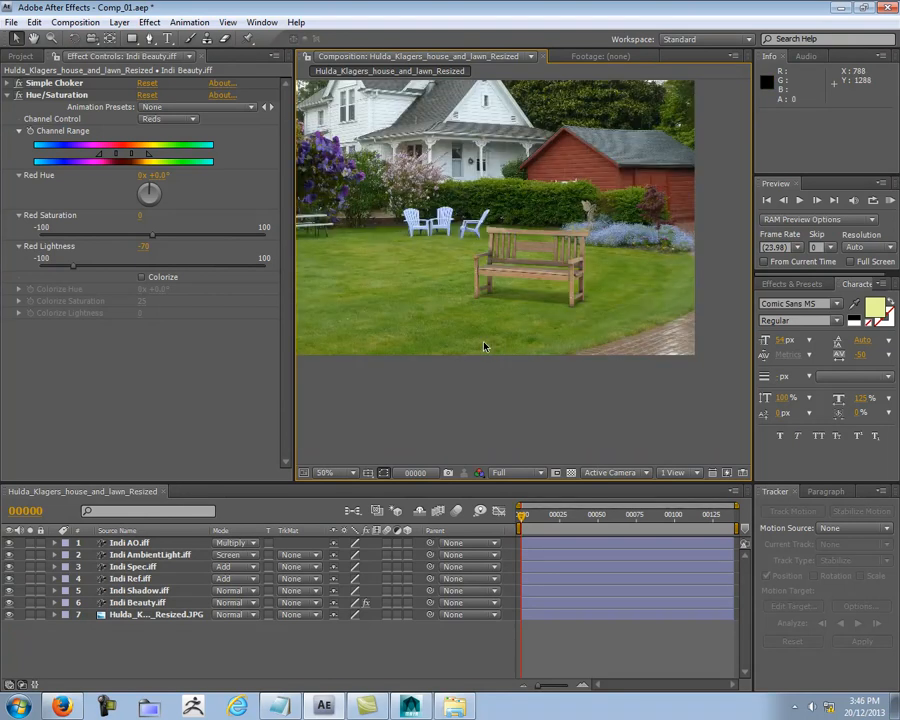
{"action": "middle_click_drag", "start_coordinate": [462, 396], "coordinate": [515, 450]}
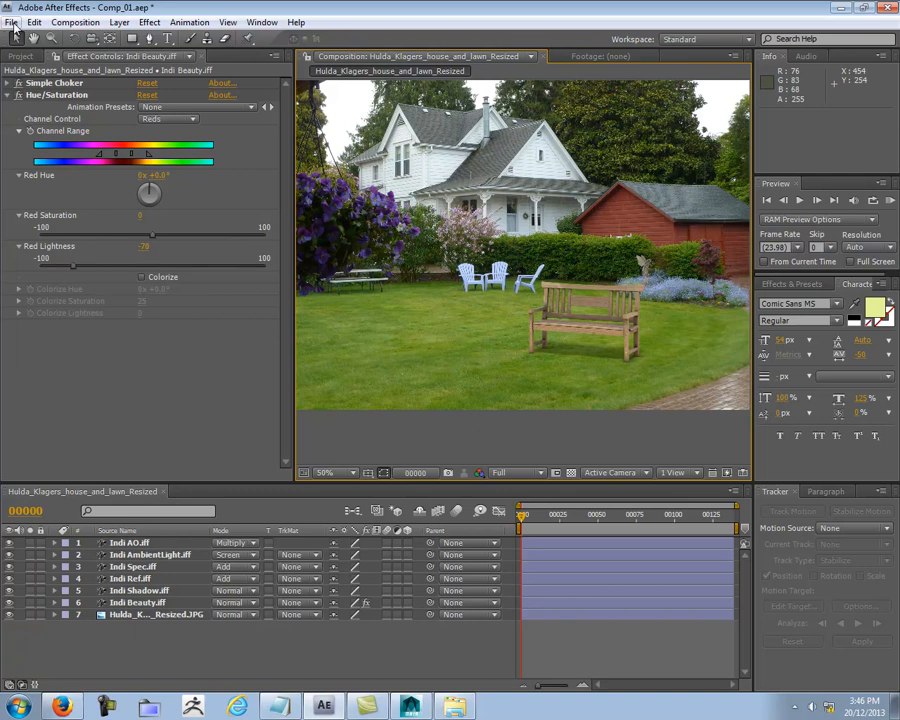
Step: Review how the bench's colour, shading and ground shadow blend with the lawn, hedge, chairs and statue, both close up and from farther back
{"action": "middle_click_drag", "start_coordinate": [490, 307], "coordinate": [399, 226]}
{"action": "scroll", "coordinate": [467, 296], "scroll_direction": "up", "scroll_amount": 1}
{"action": "middle_click_drag", "start_coordinate": [467, 298], "coordinate": [558, 368]}
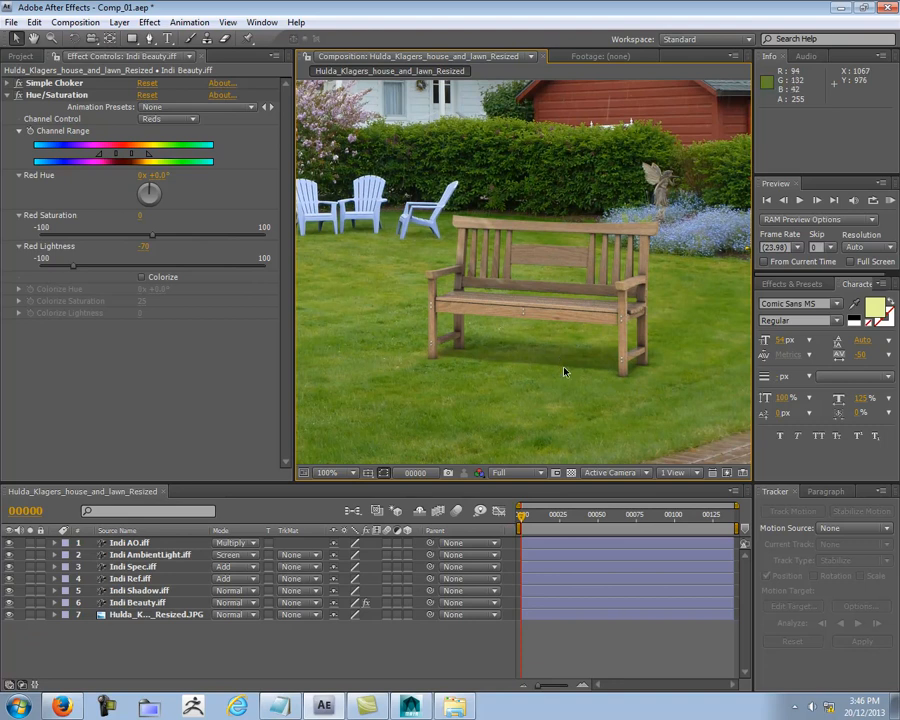
{"action": "scroll", "coordinate": [512, 347], "scroll_direction": "down", "scroll_amount": 2}
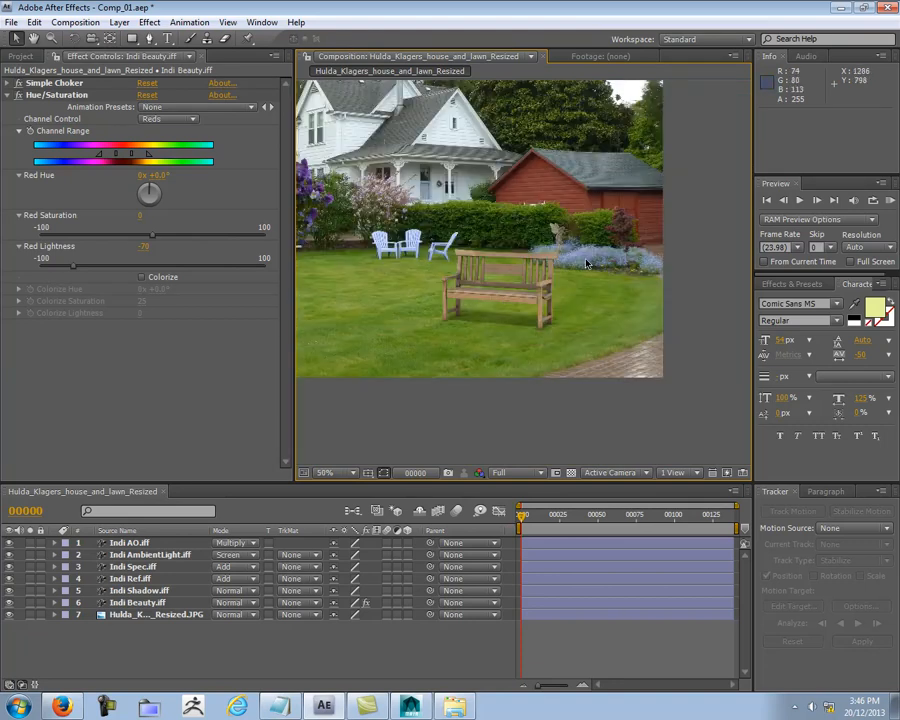
{"action": "middle_click_drag", "start_coordinate": [484, 305], "coordinate": [561, 316]}
{"action": "scroll", "coordinate": [561, 316], "scroll_direction": "up", "scroll_amount": 2}
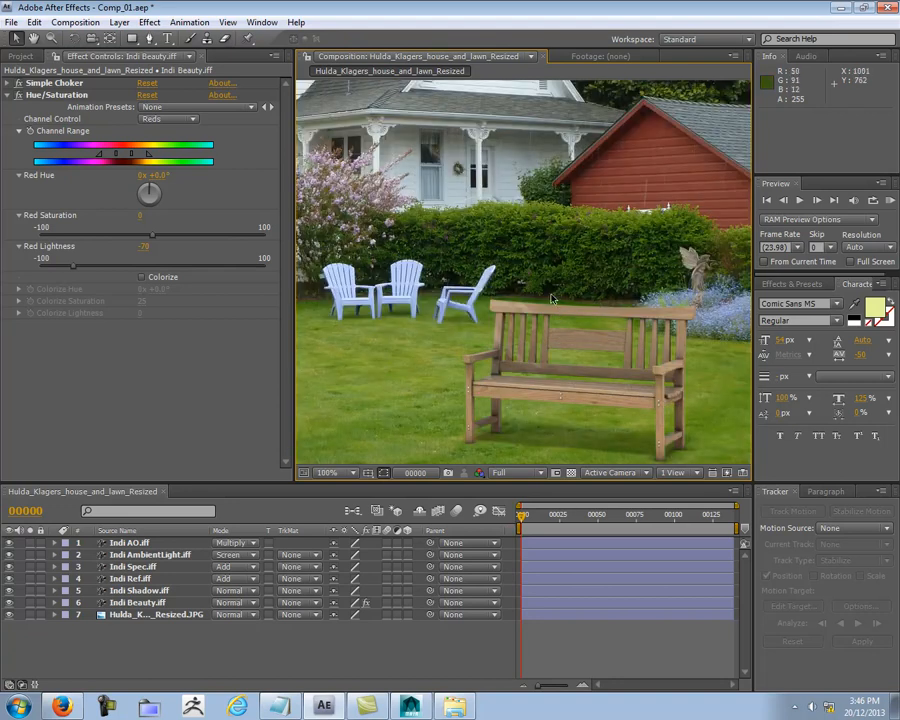
{"action": "middle_click_drag", "start_coordinate": [384, 339], "coordinate": [599, 301]}
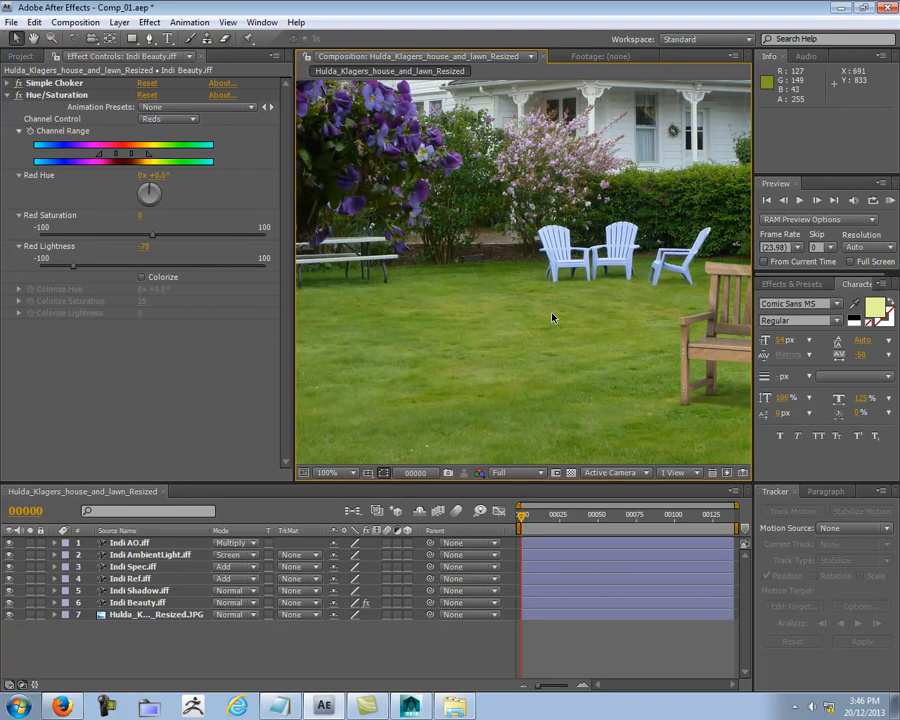
{"action": "scroll", "coordinate": [552, 318], "scroll_direction": "down", "scroll_amount": 2}
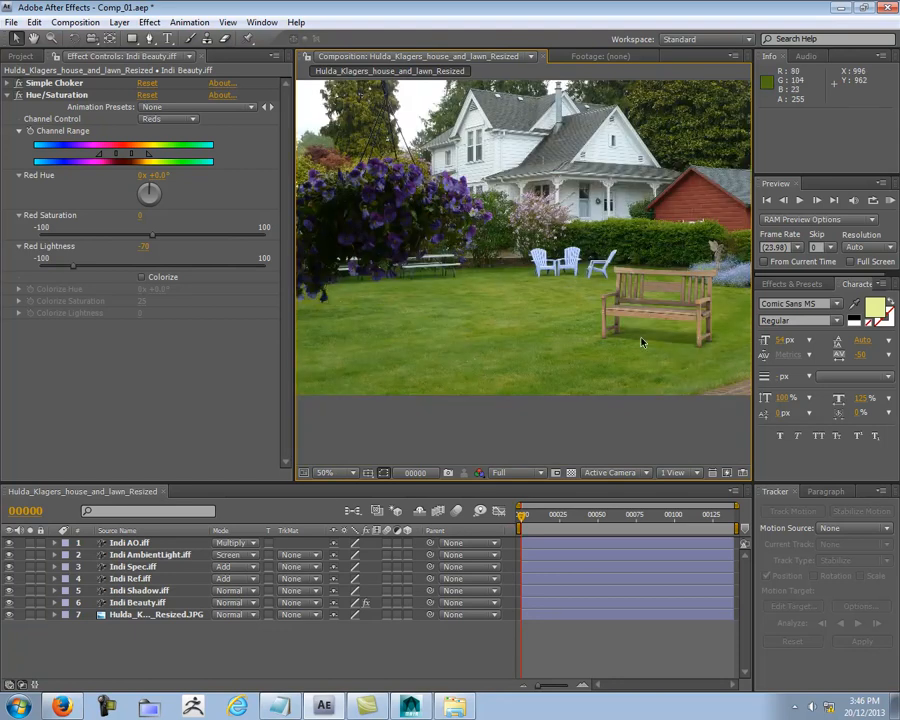
{"action": "middle_click_drag", "start_coordinate": [665, 341], "coordinate": [504, 335]}
{"action": "scroll", "coordinate": [503, 340], "scroll_direction": "up", "scroll_amount": 2}
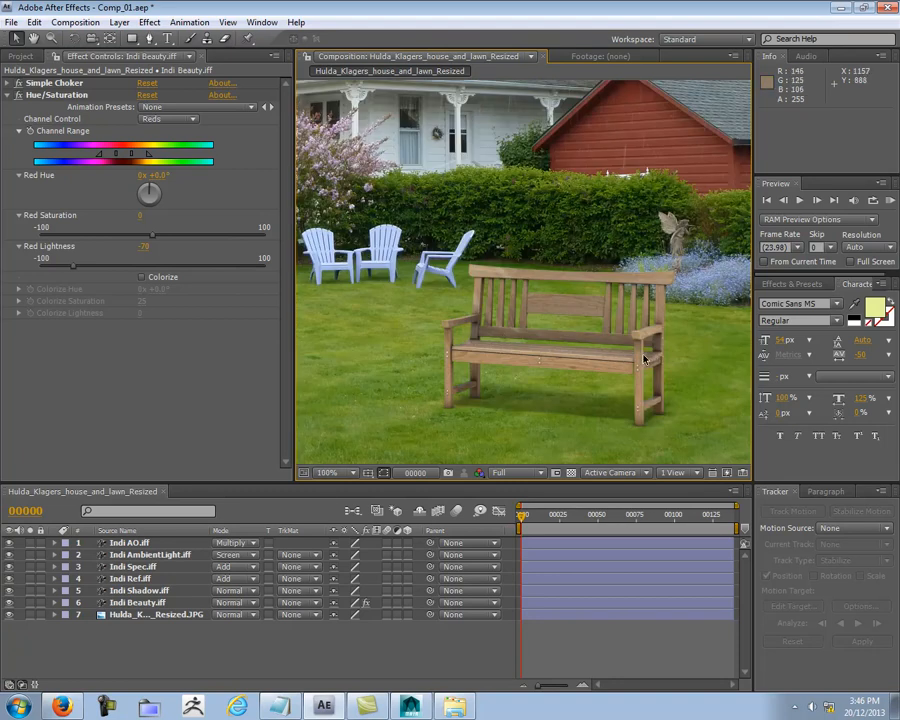
Step: Save the Comp_01.aep project and close the compositing program
{"action": "left_click", "coordinate": [10, 22]}
{"action": "left_click", "coordinate": [40, 152]}
{"action": "left_click", "coordinate": [886, 6]}
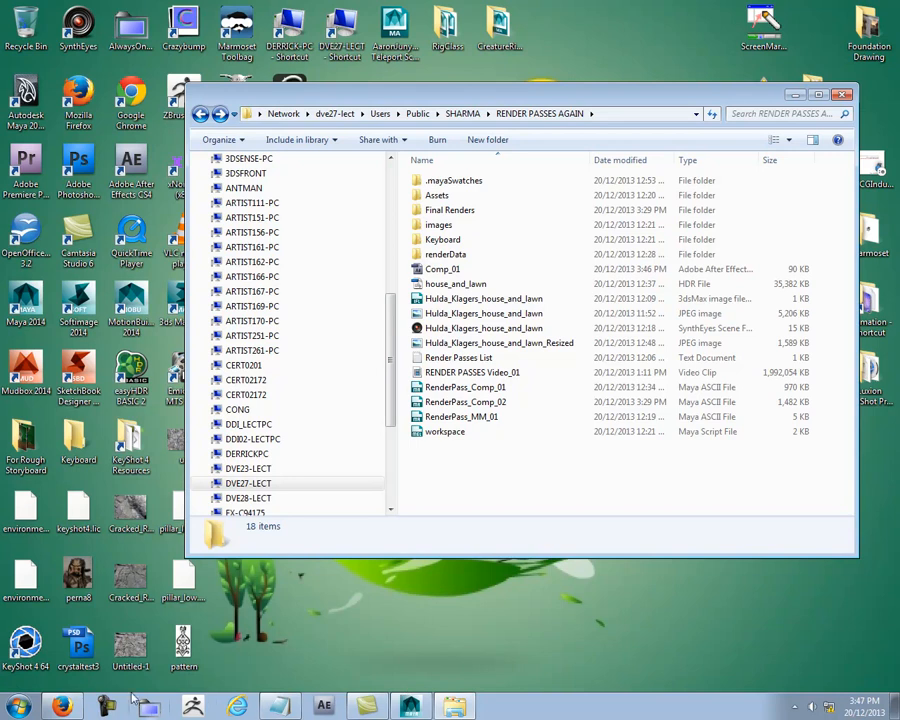
{"action": "left_click", "coordinate": [795, 707]}
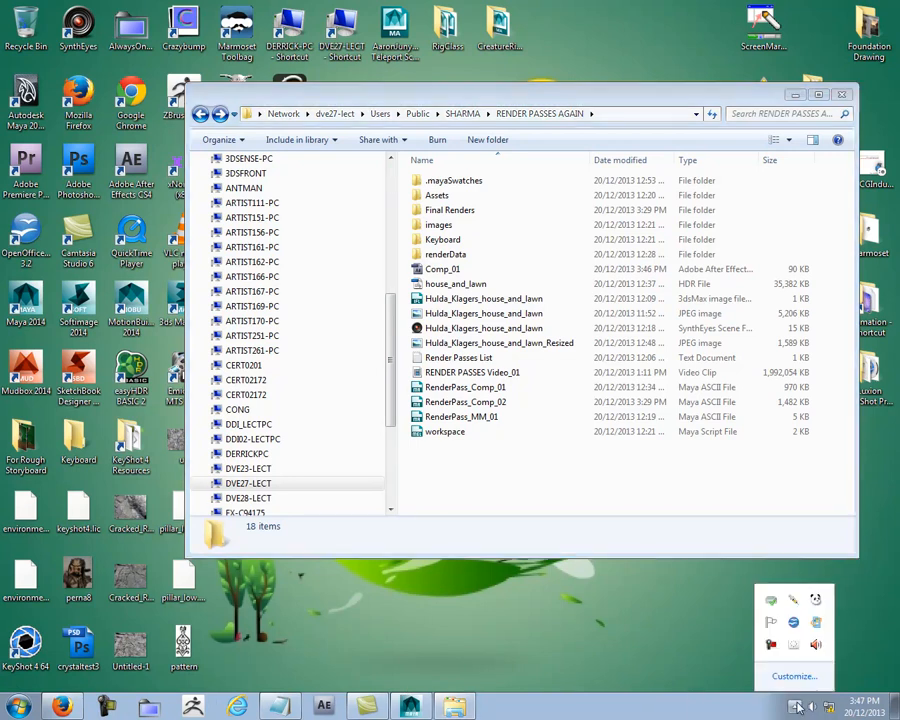
{"action": "left_click", "coordinate": [771, 648]}
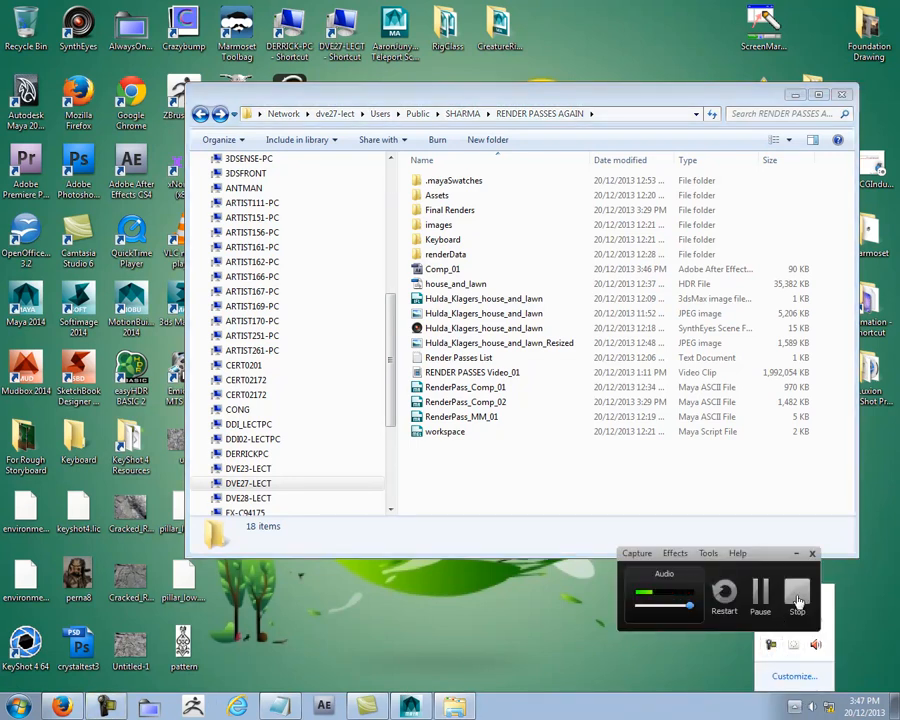